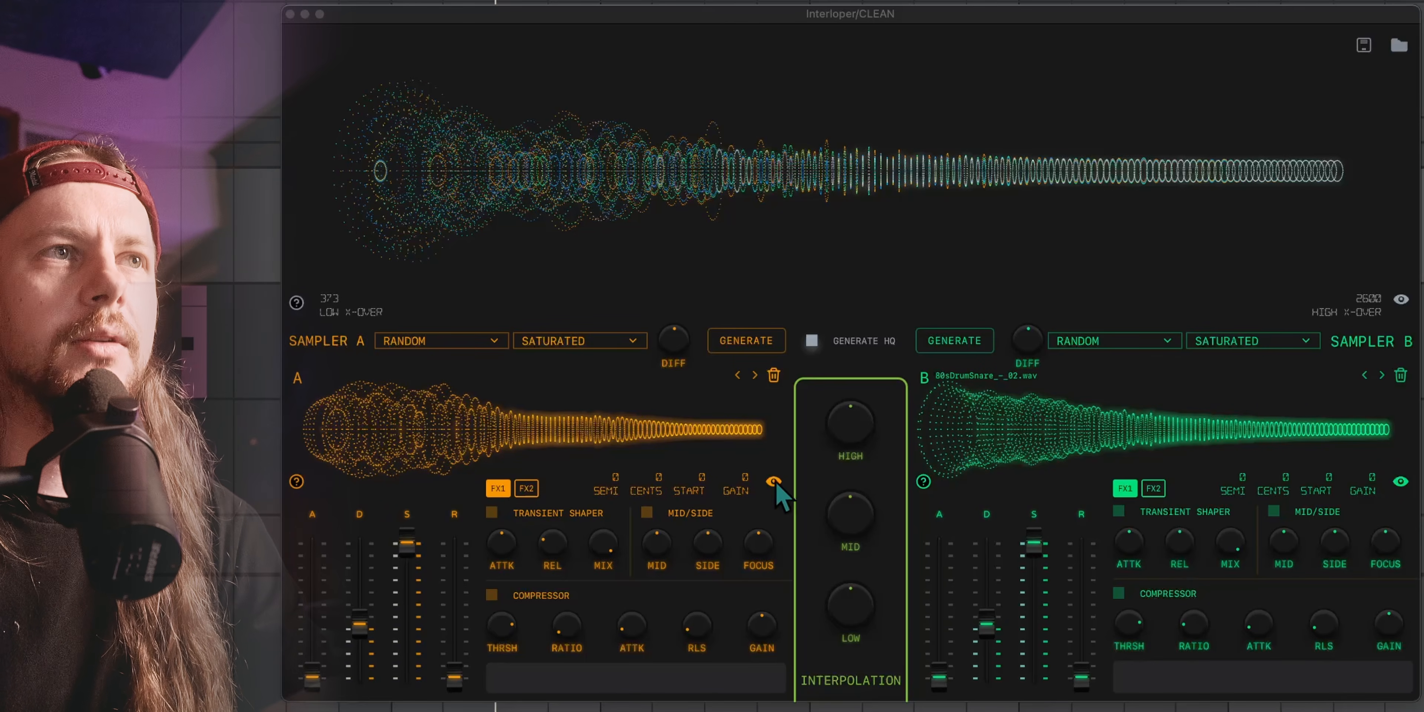
# Turn the high, mid and low interpolation bands fully toward sampler A
pyautogui.moveTo(846, 428); pyautogui.dragTo(845, 658)
pyautogui.moveTo(852, 610); pyautogui.dragTo(850, 666)
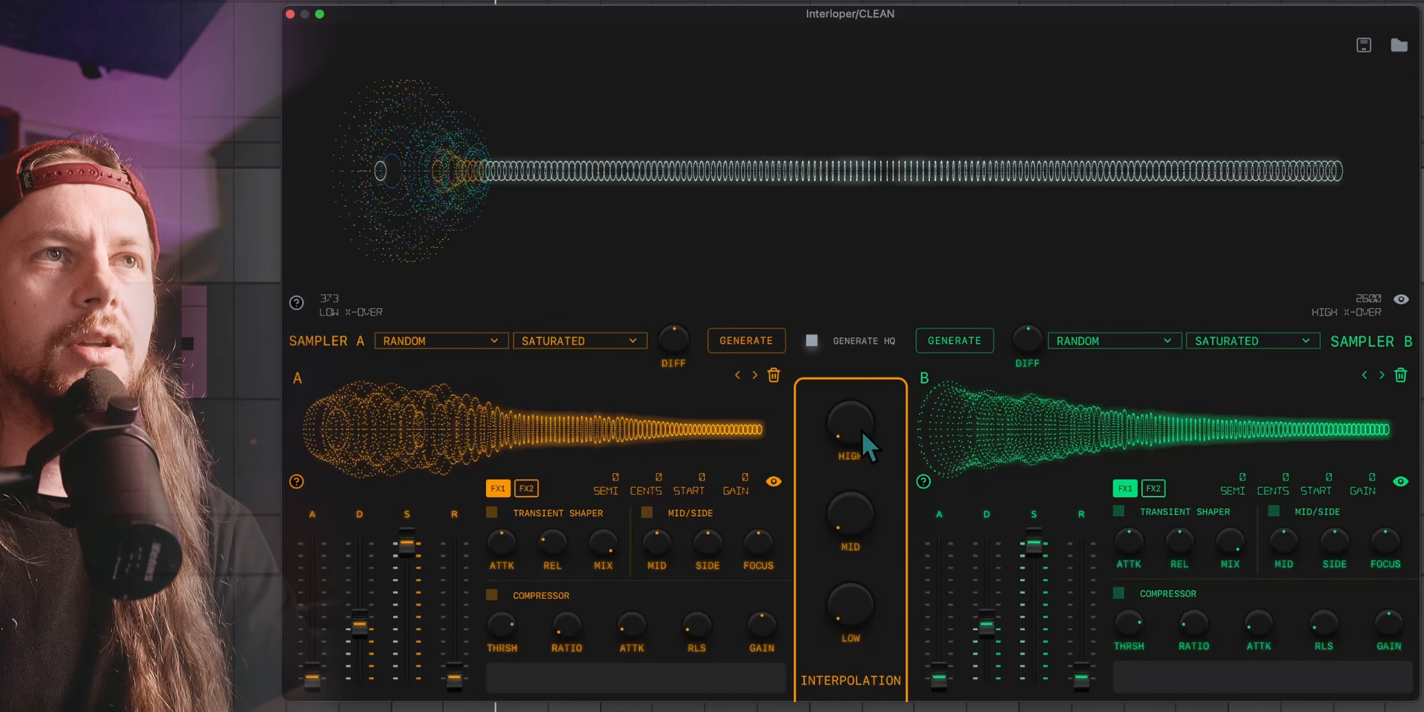
# Blend the high band almost halfway toward sampler B and set the mid-band interpolation to 0.41
pyautogui.moveTo(849, 443); pyautogui.dragTo(852, 356)
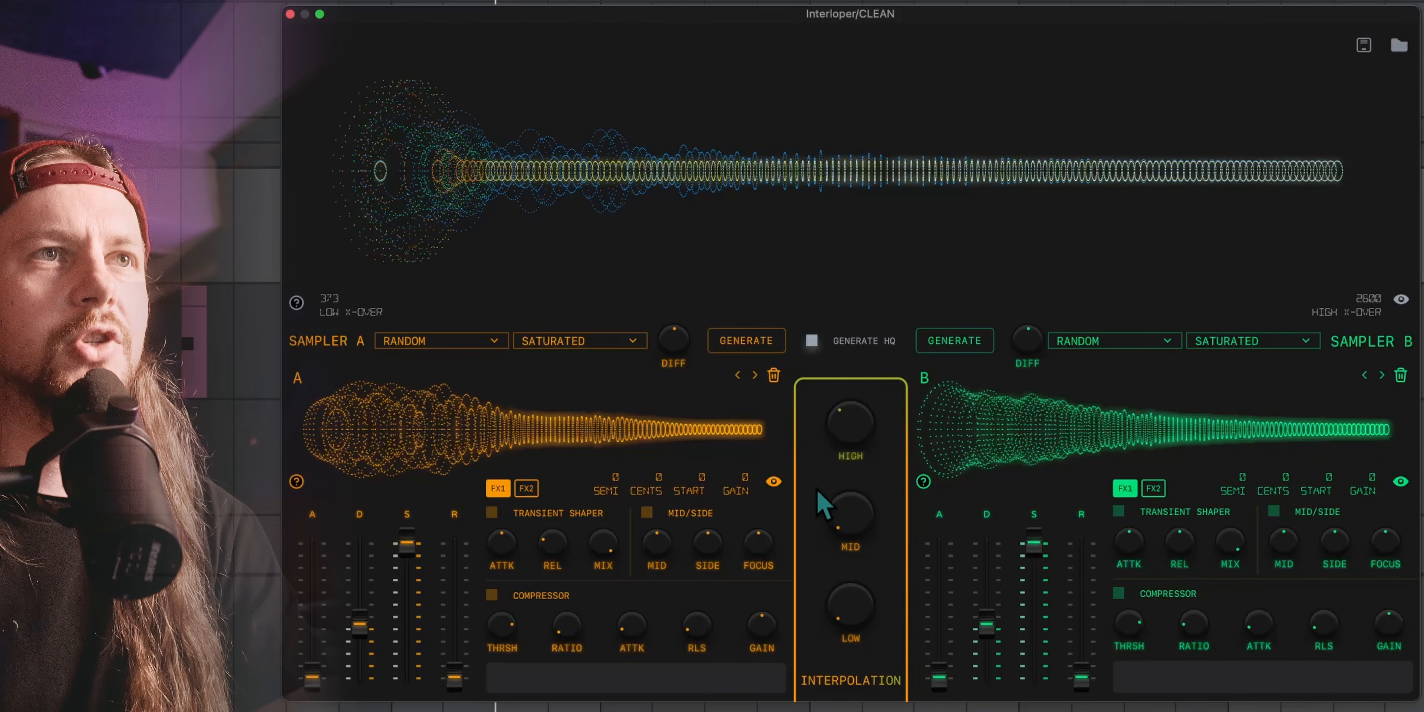
pyautogui.moveTo(848, 443); pyautogui.dragTo(860, 431)
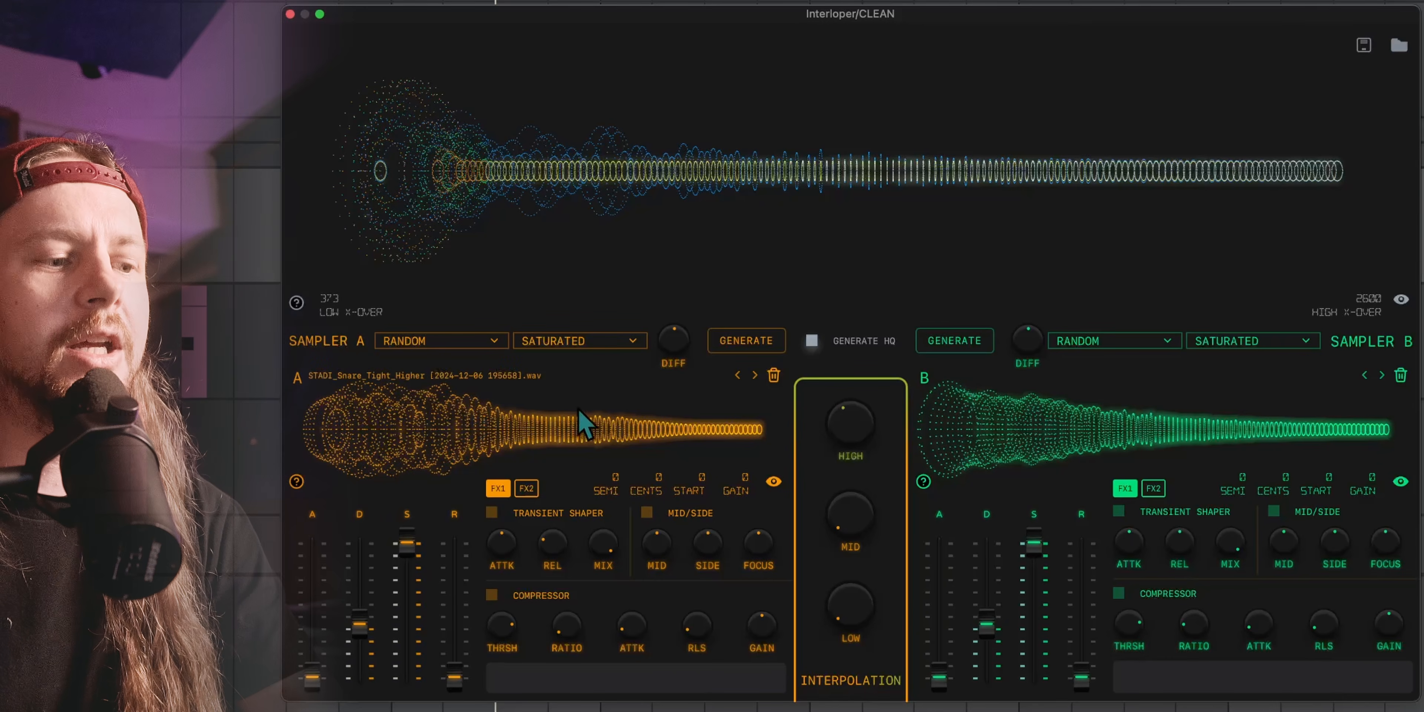
pyautogui.moveTo(879, 439)
pyautogui.mouseDown()
pyautogui.moveTo(909, 198)
pyautogui.moveTo(906, 440)
pyautogui.mouseUp()
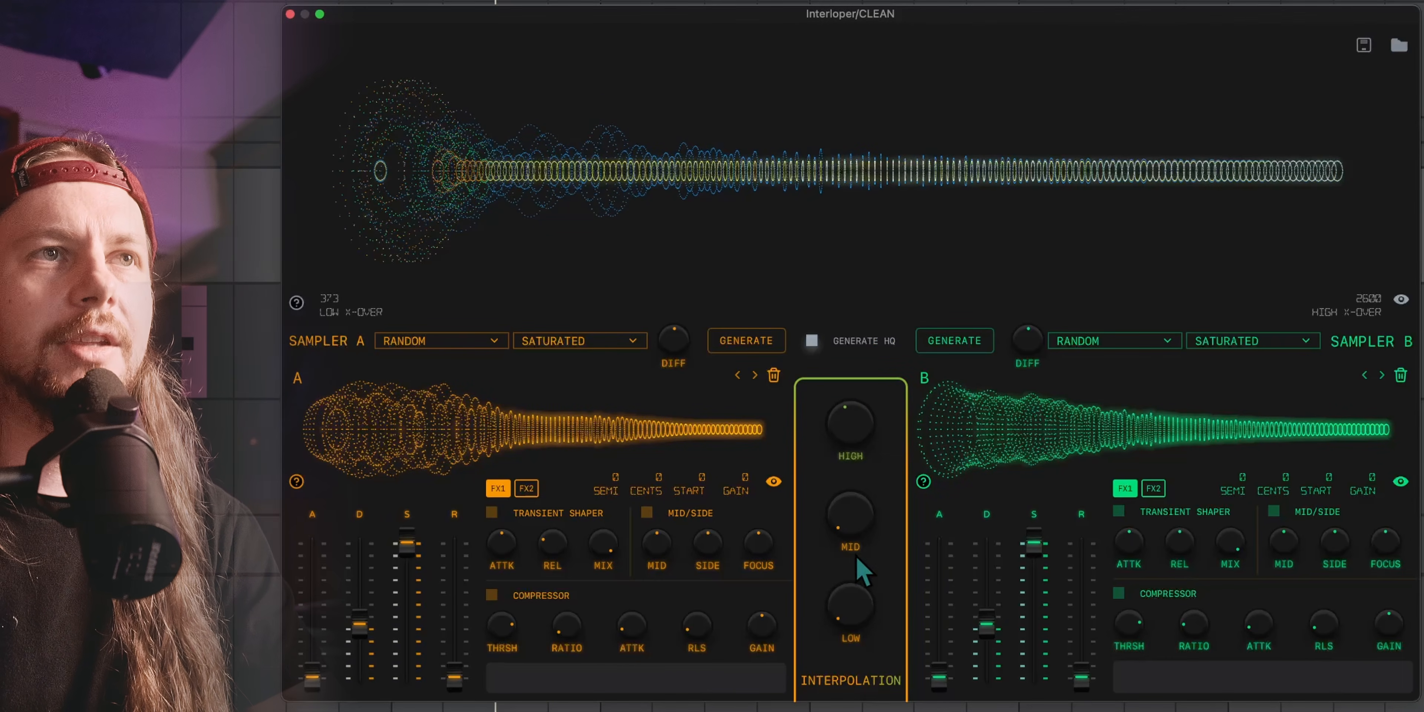
pyautogui.moveTo(859, 544); pyautogui.dragTo(847, 504)
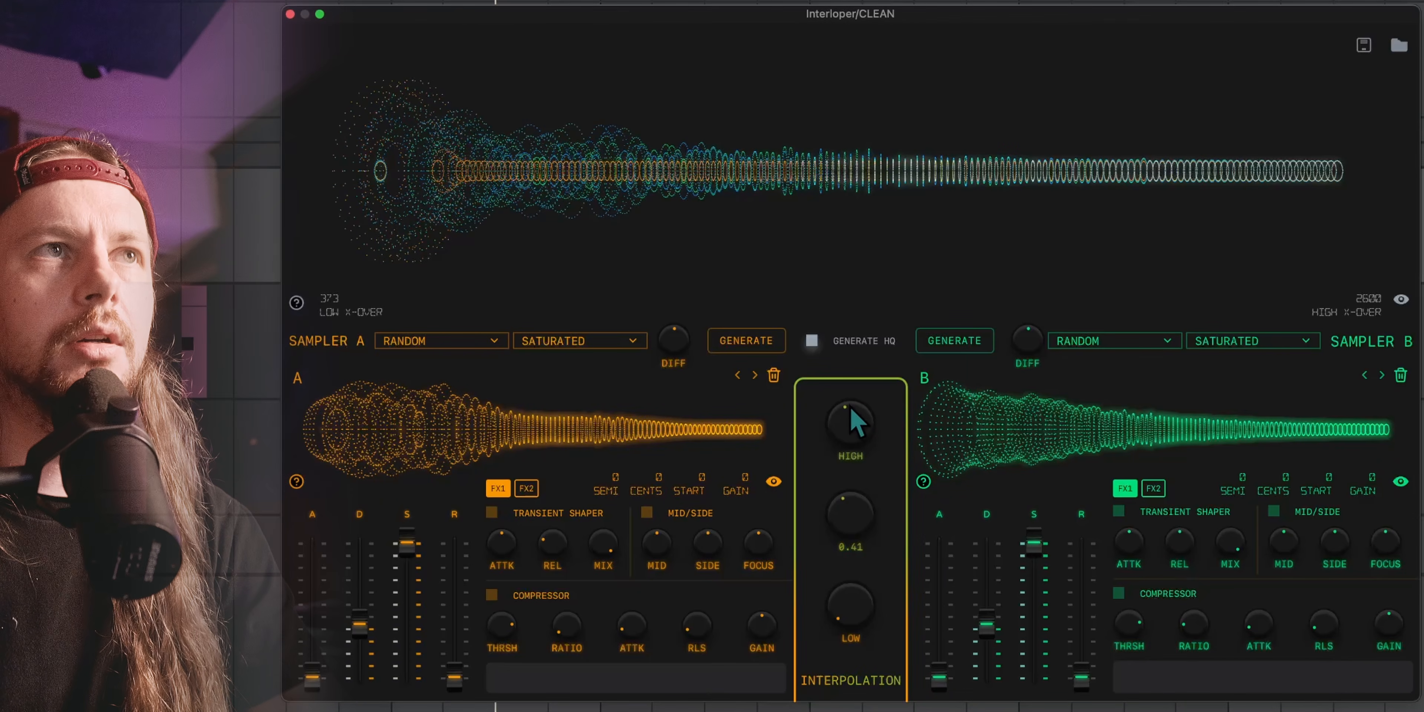
pyautogui.moveTo(865, 641); pyautogui.dragTo(877, 321)
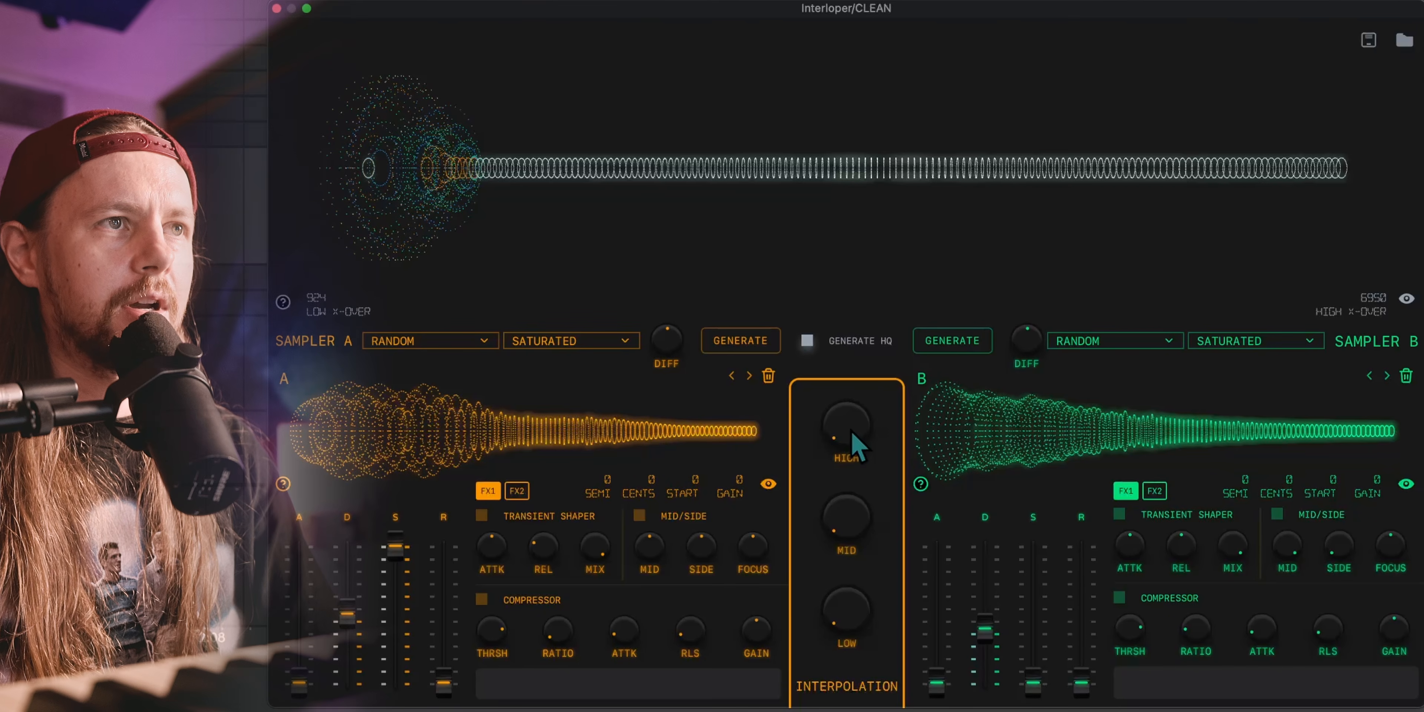
# Blend the high band partly toward sampler B and raise the high crossover to 20000
pyautogui.moveTo(857, 445); pyautogui.dragTo(865, 359)
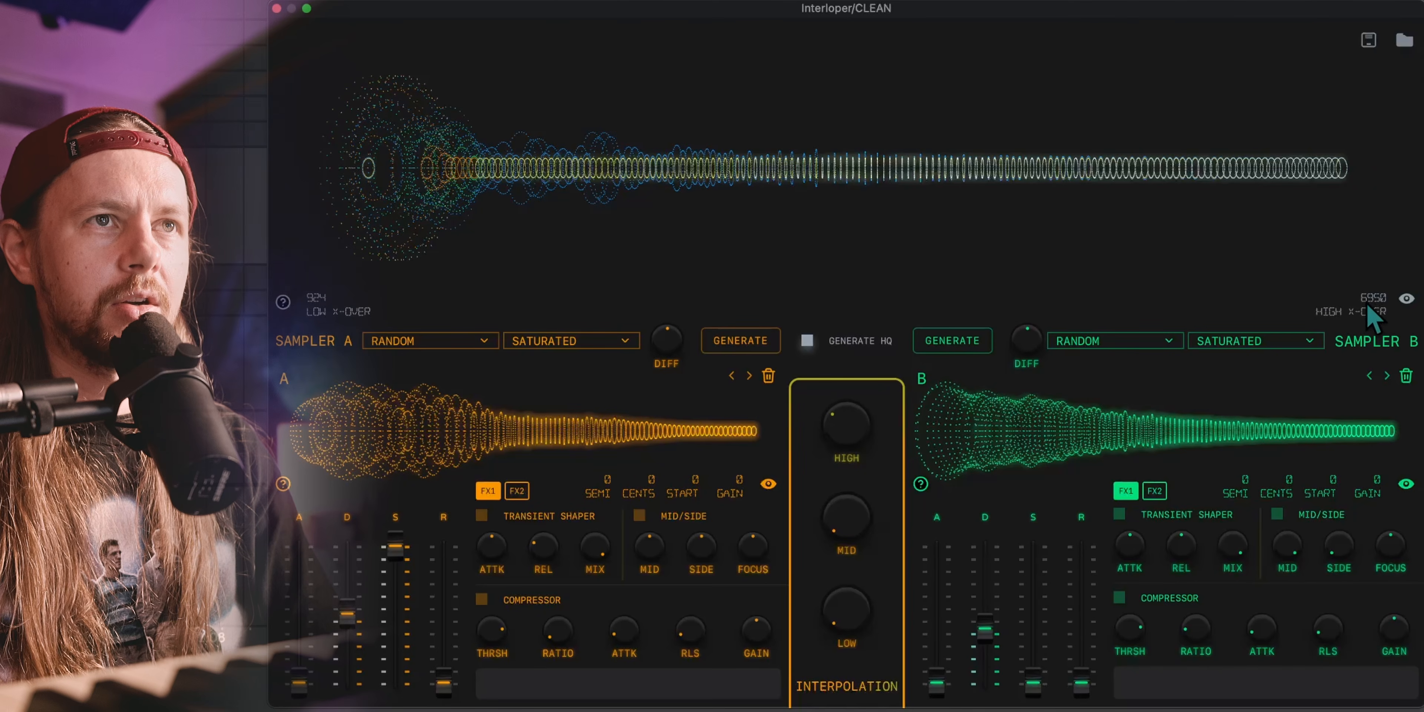
pyautogui.moveTo(1376, 304); pyautogui.dragTo(1398, 0)
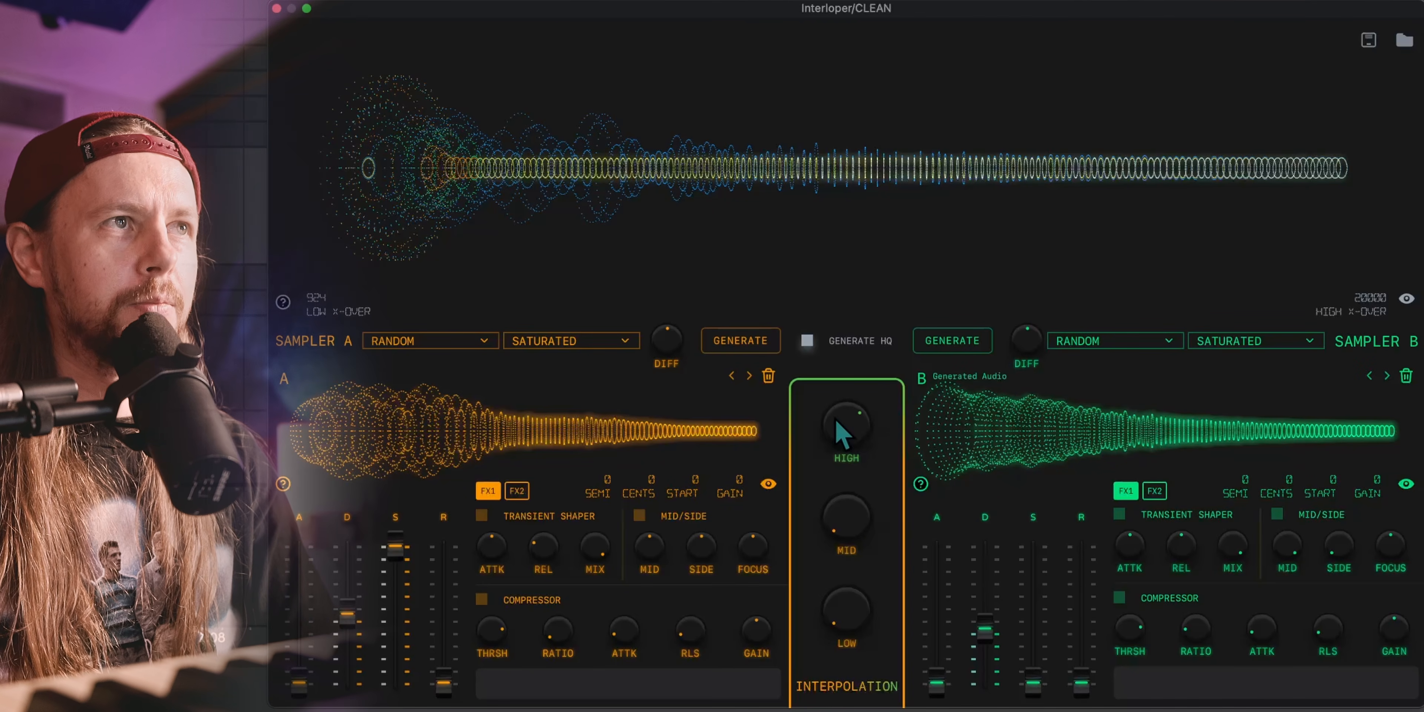
# Return the high, mid and low interpolation bands fully to sampler A
pyautogui.moveTo(848, 423); pyautogui.dragTo(868, 635)
pyautogui.moveTo(866, 515); pyautogui.dragTo(853, 681)
pyautogui.moveTo(859, 633); pyautogui.dragTo(828, 710)
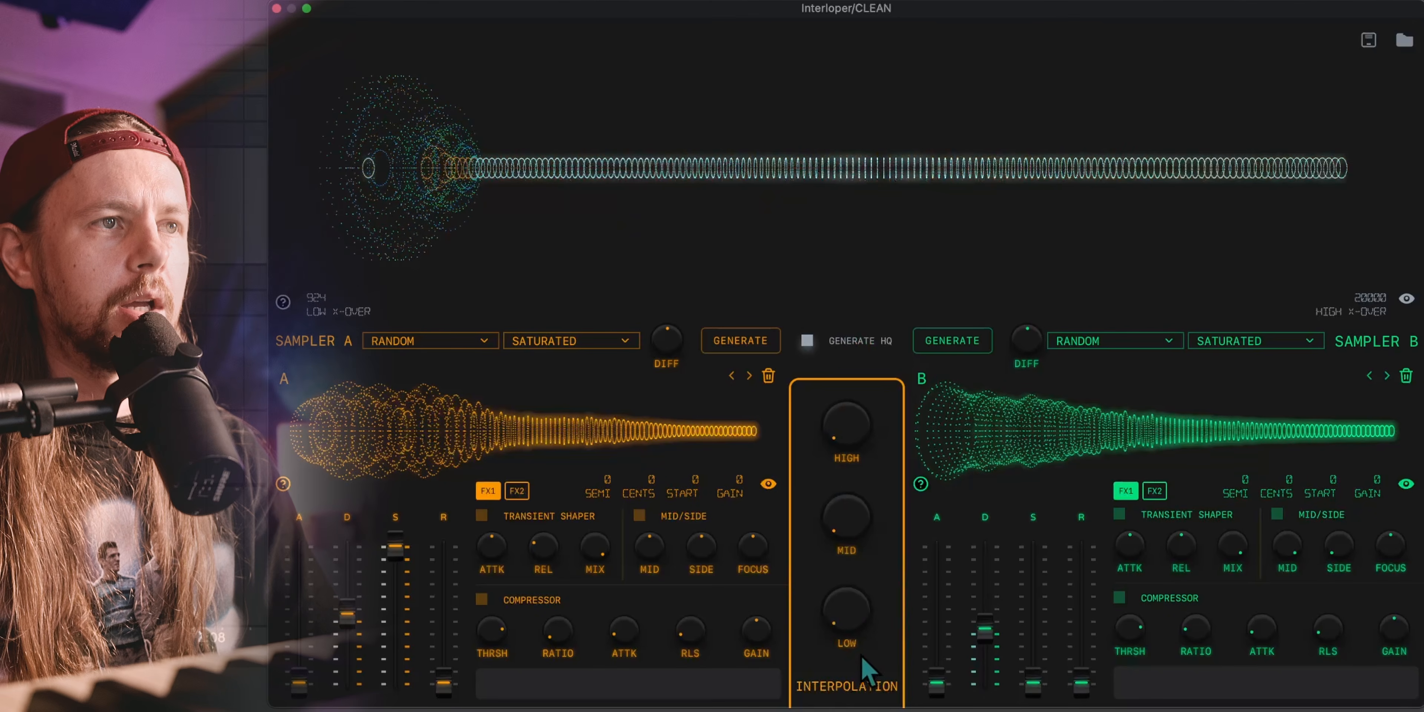
pyautogui.moveTo(849, 451)
pyautogui.mouseDown()
pyautogui.moveTo(852, 197)
pyautogui.moveTo(820, 487)
pyautogui.moveTo(825, 127)
pyautogui.moveTo(846, 470)
pyautogui.mouseUp()
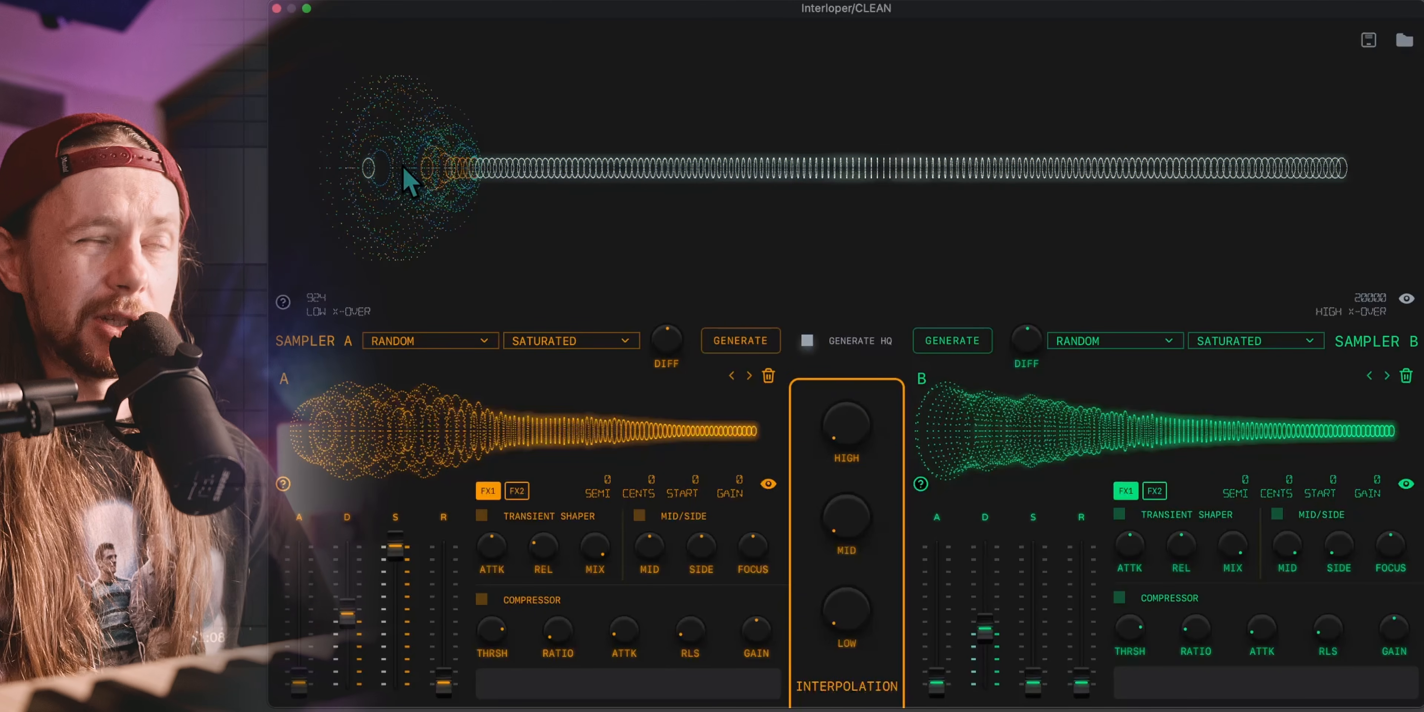
# Inspect the start of the combined waveform up close while varying the low-band interpolation, and return that band to sampler A
pyautogui.moveTo(393, 173); pyautogui.dragTo(705, 149)
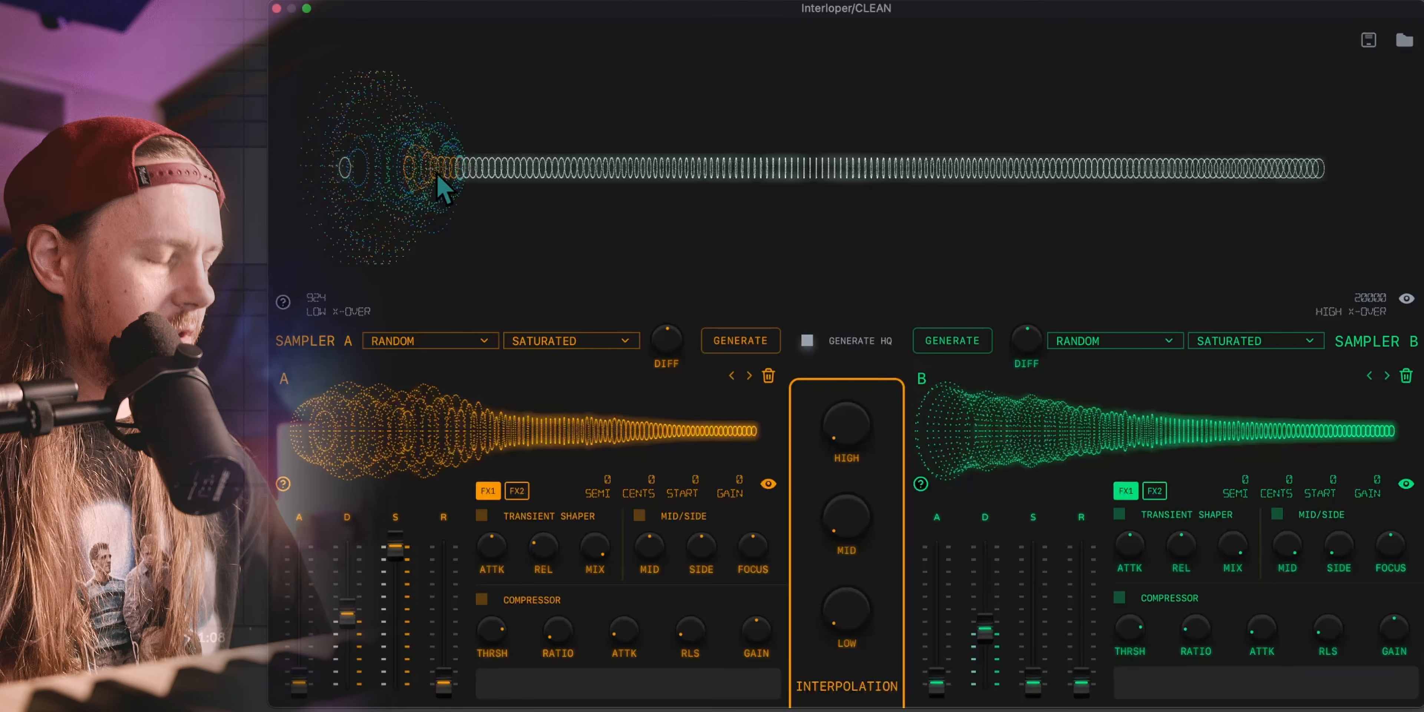
pyautogui.moveTo(404, 190); pyautogui.dragTo(832, 196)
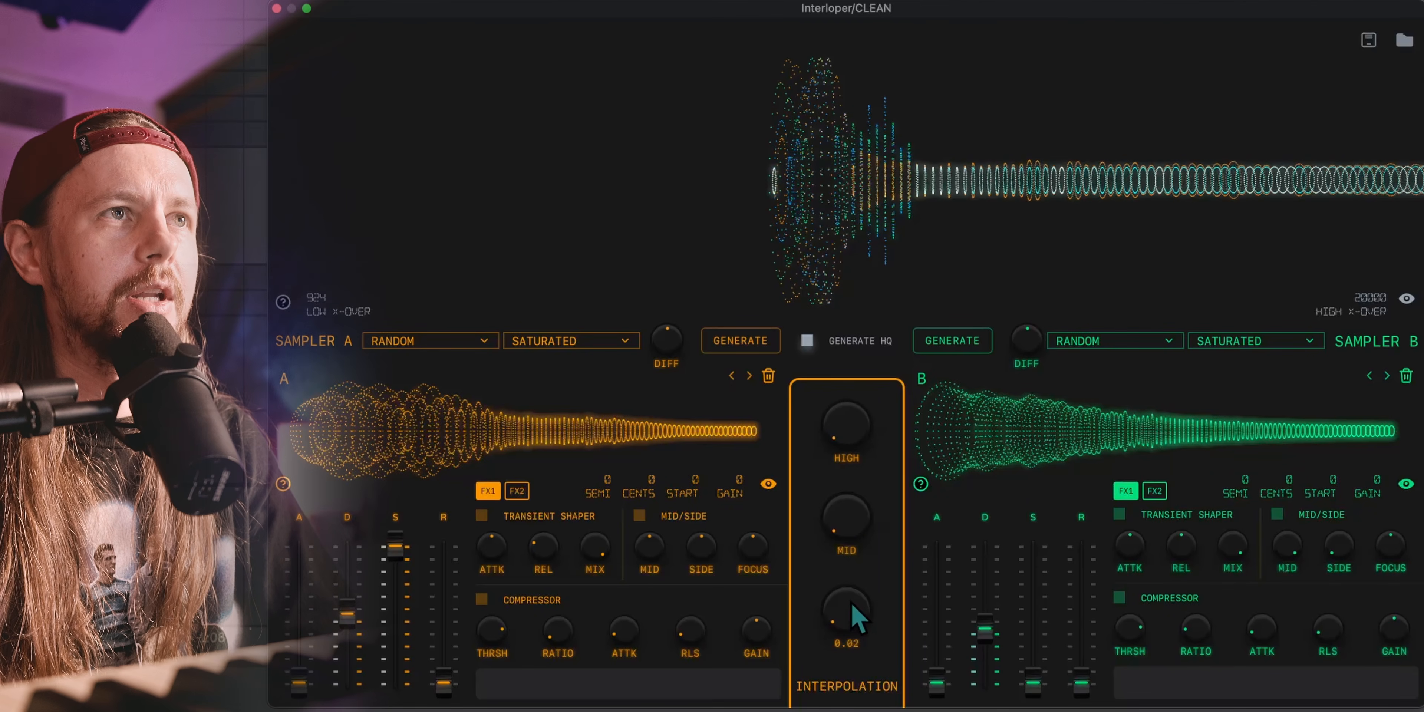
pyautogui.moveTo(852, 599); pyautogui.dragTo(869, 710)
pyautogui.moveTo(863, 630); pyautogui.dragTo(874, 662)
pyautogui.moveTo(876, 602); pyautogui.dragTo(889, 709)
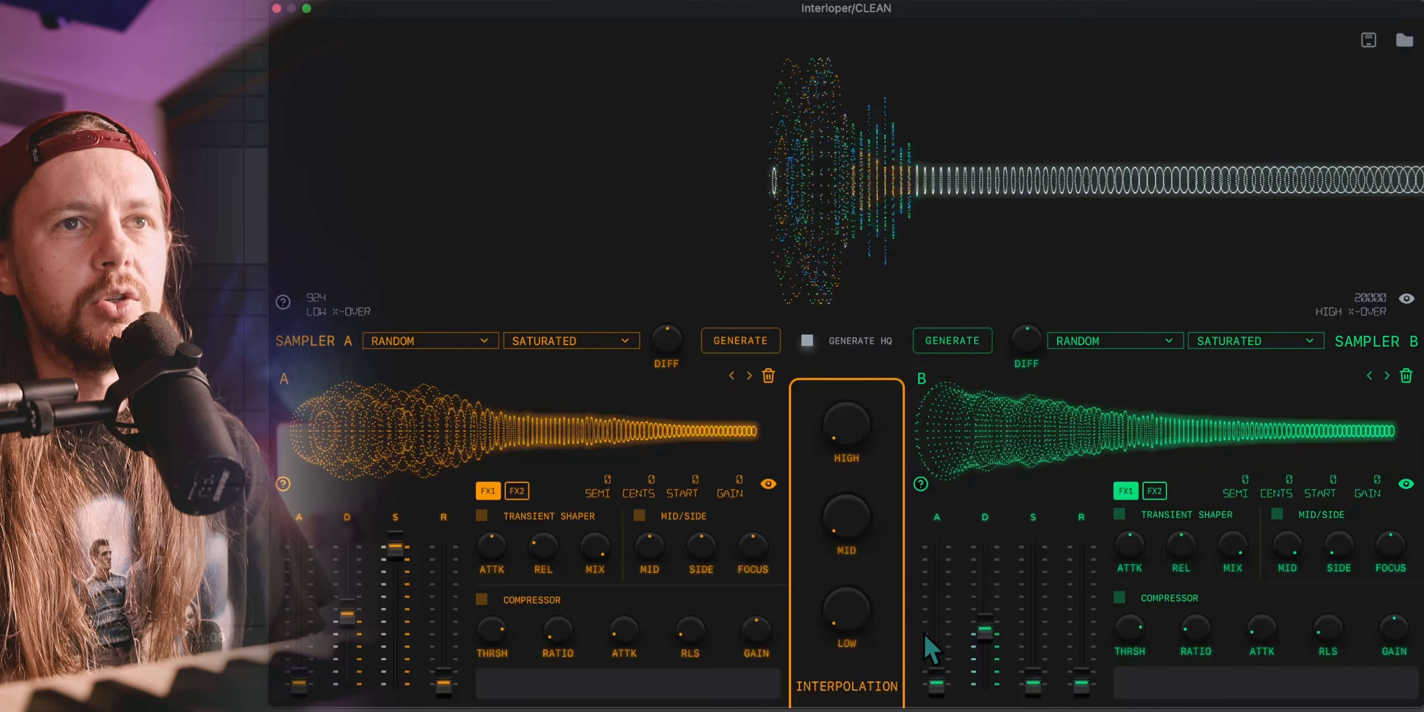
# Switch to the Oszillos Mega Scope, set its combine mode to OVERLAID and hide its controls again
pyautogui.click(447, 709)
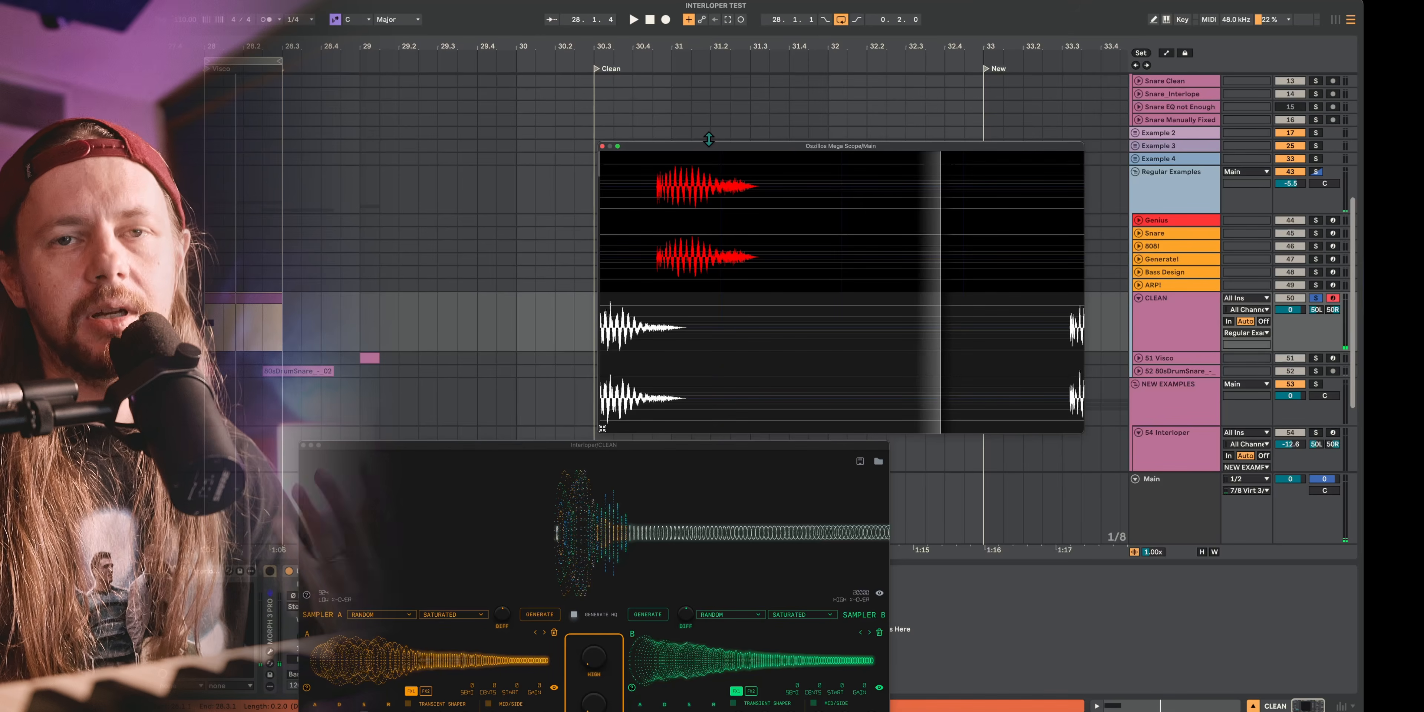
pyautogui.moveTo(709, 157)
pyautogui.mouseDown()
pyautogui.moveTo(735, 120)
pyautogui.moveTo(707, 151)
pyautogui.mouseUp()
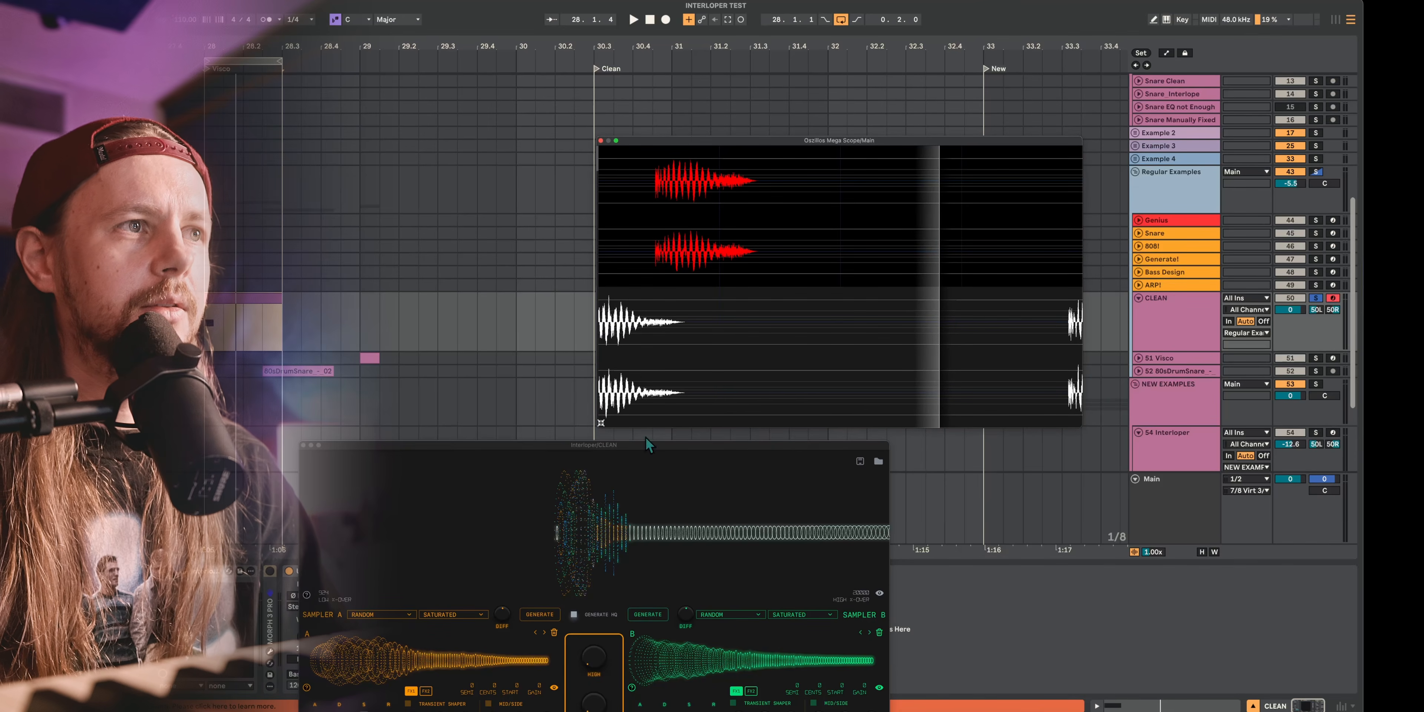
pyautogui.click(603, 422)
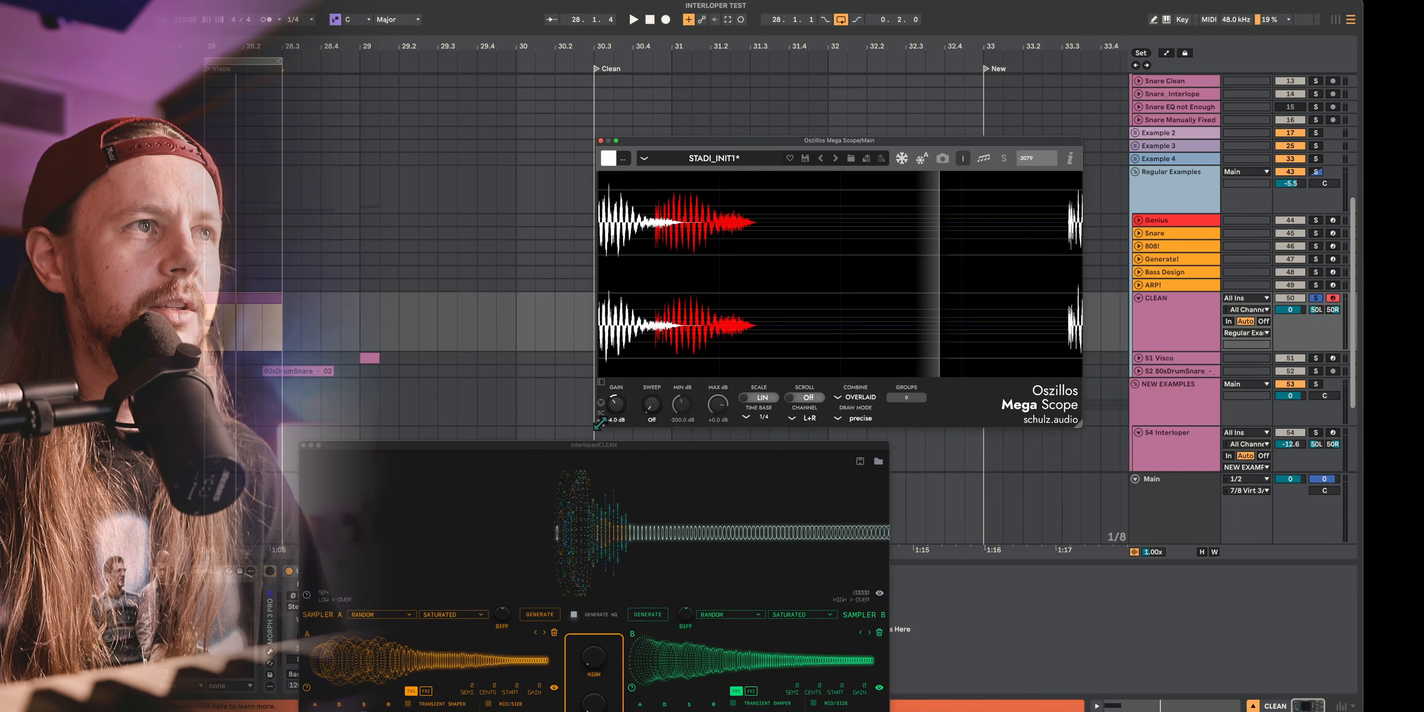
pyautogui.click(602, 423)
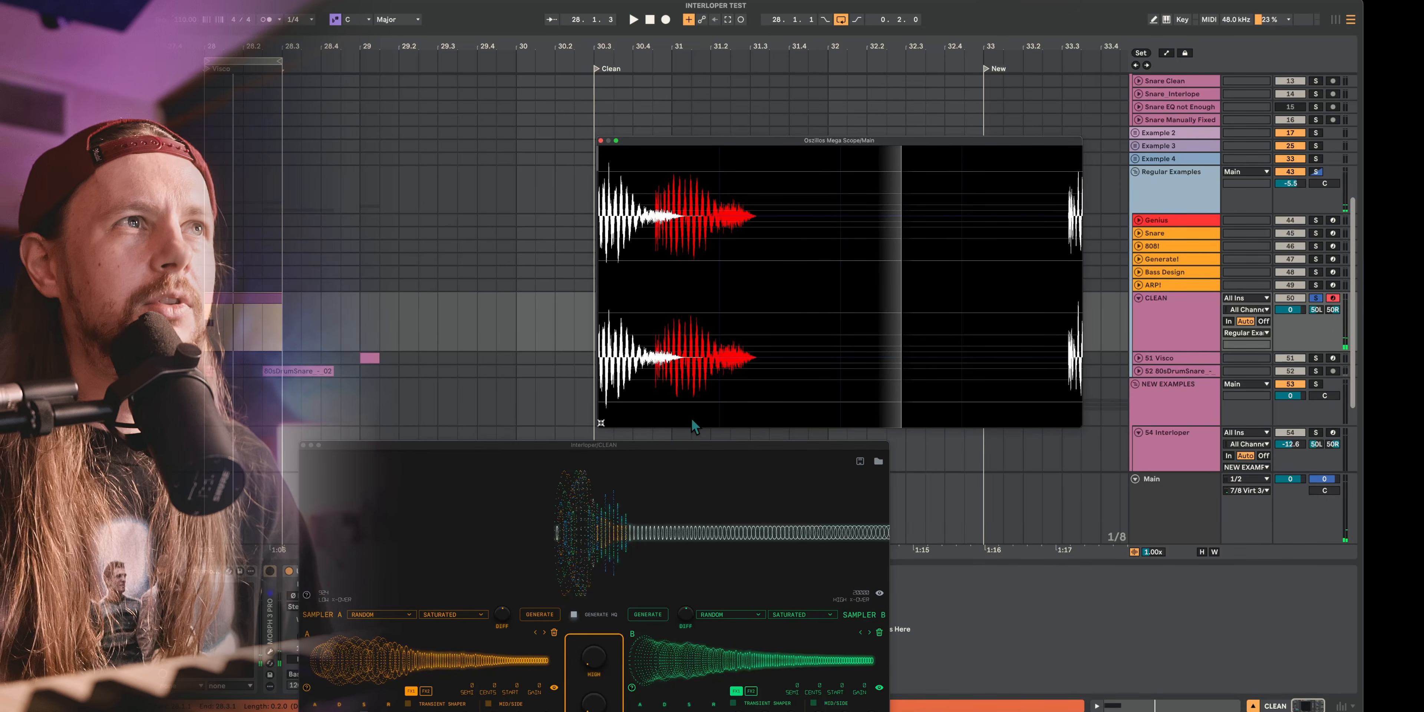
# Bring the Interloper window over the scope and reset the view of the combined waveform
pyautogui.moveTo(637, 443); pyautogui.dragTo(925, 152)
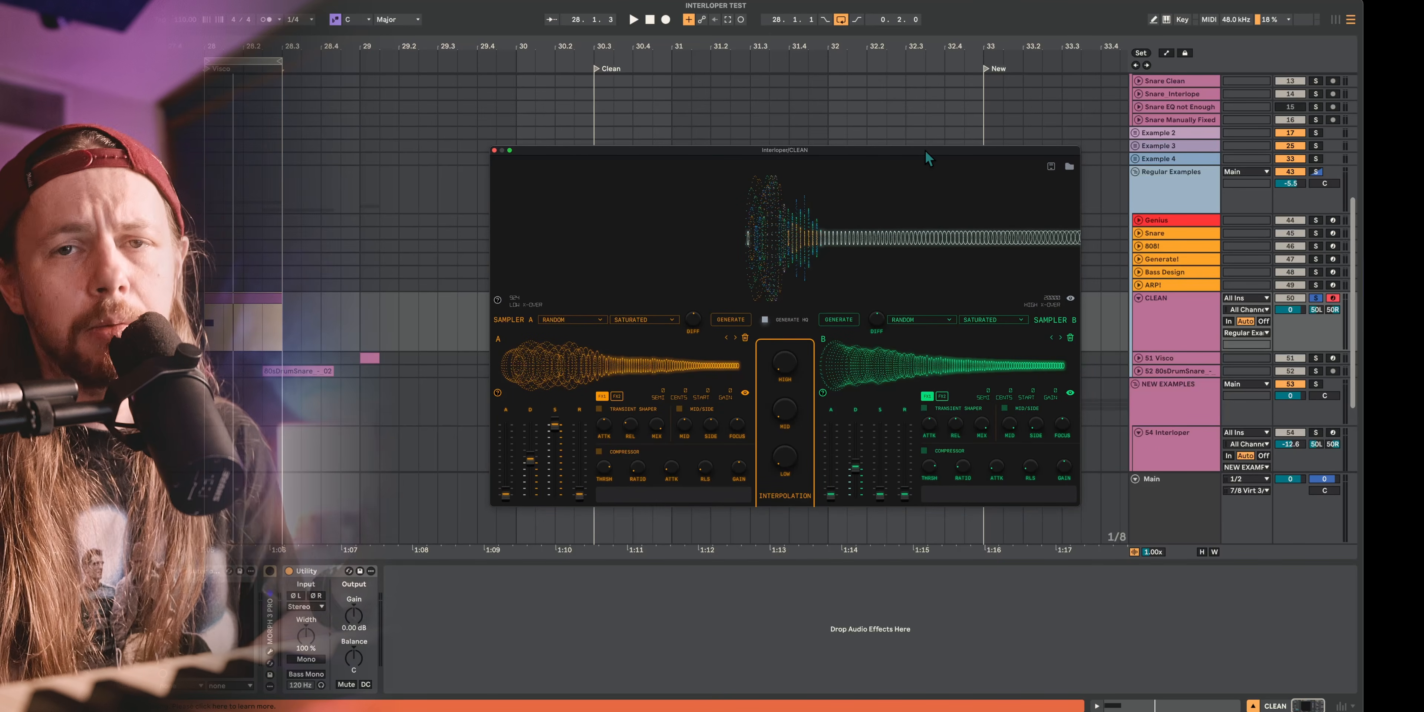
pyautogui.moveTo(925, 151); pyautogui.dragTo(924, 150)
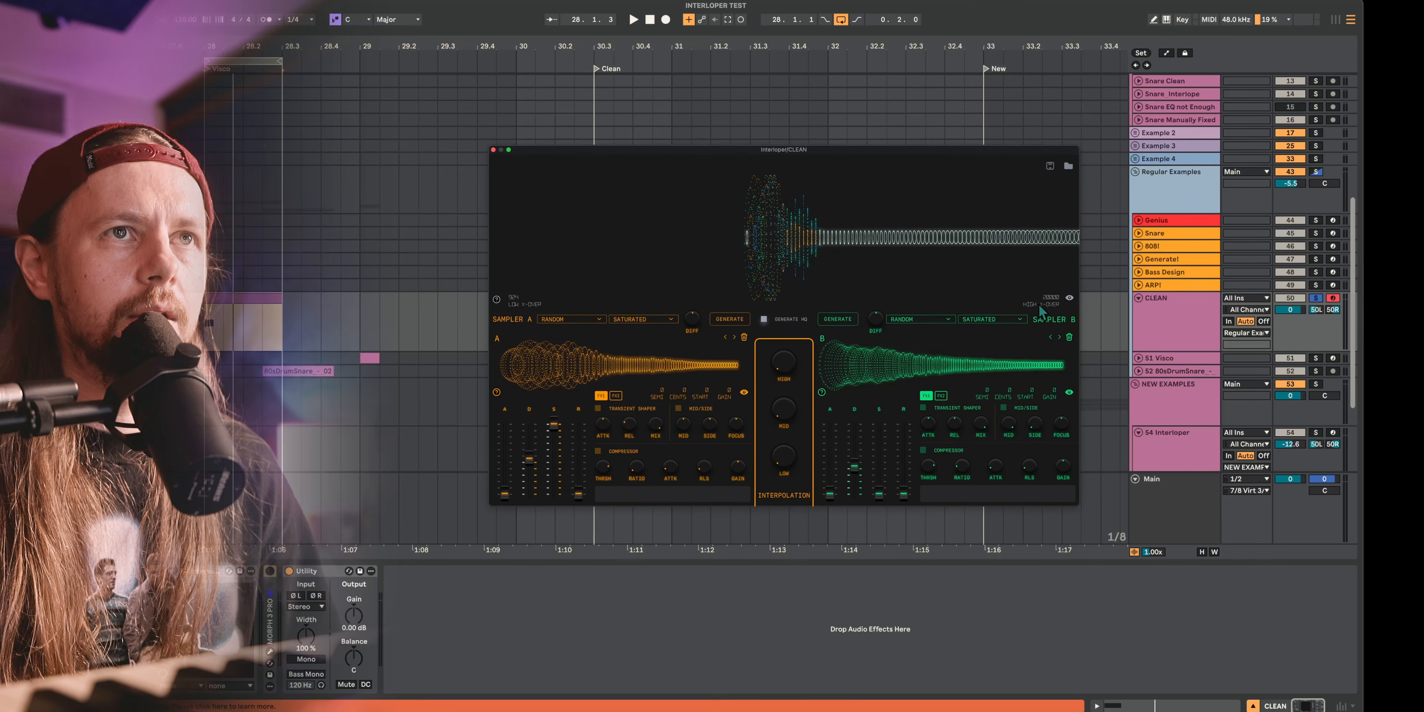
pyautogui.click(1069, 300)
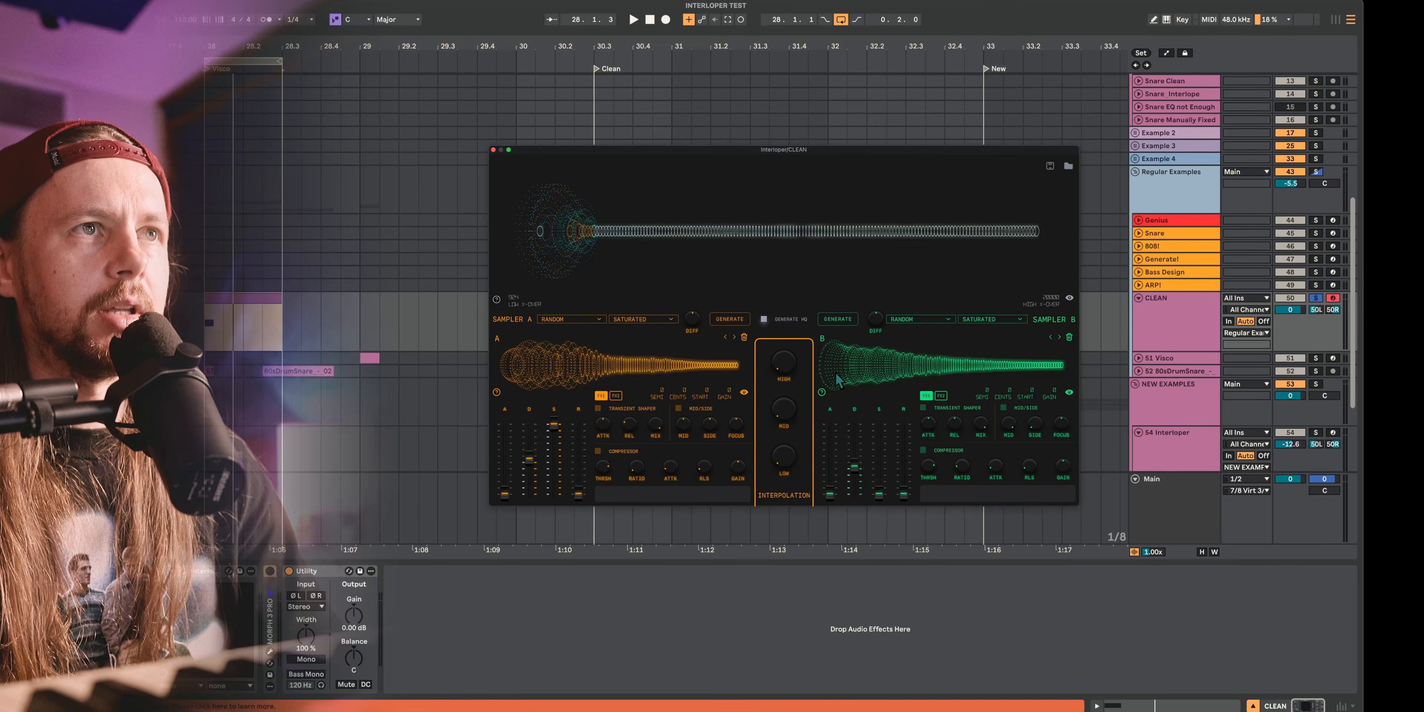
pyautogui.click(852, 382)
# Turn the high band fully toward sampler B and adjust the side level in sampler B's enabled Mid/Side effect
pyautogui.moveTo(784, 289); pyautogui.dragTo(790, 215)
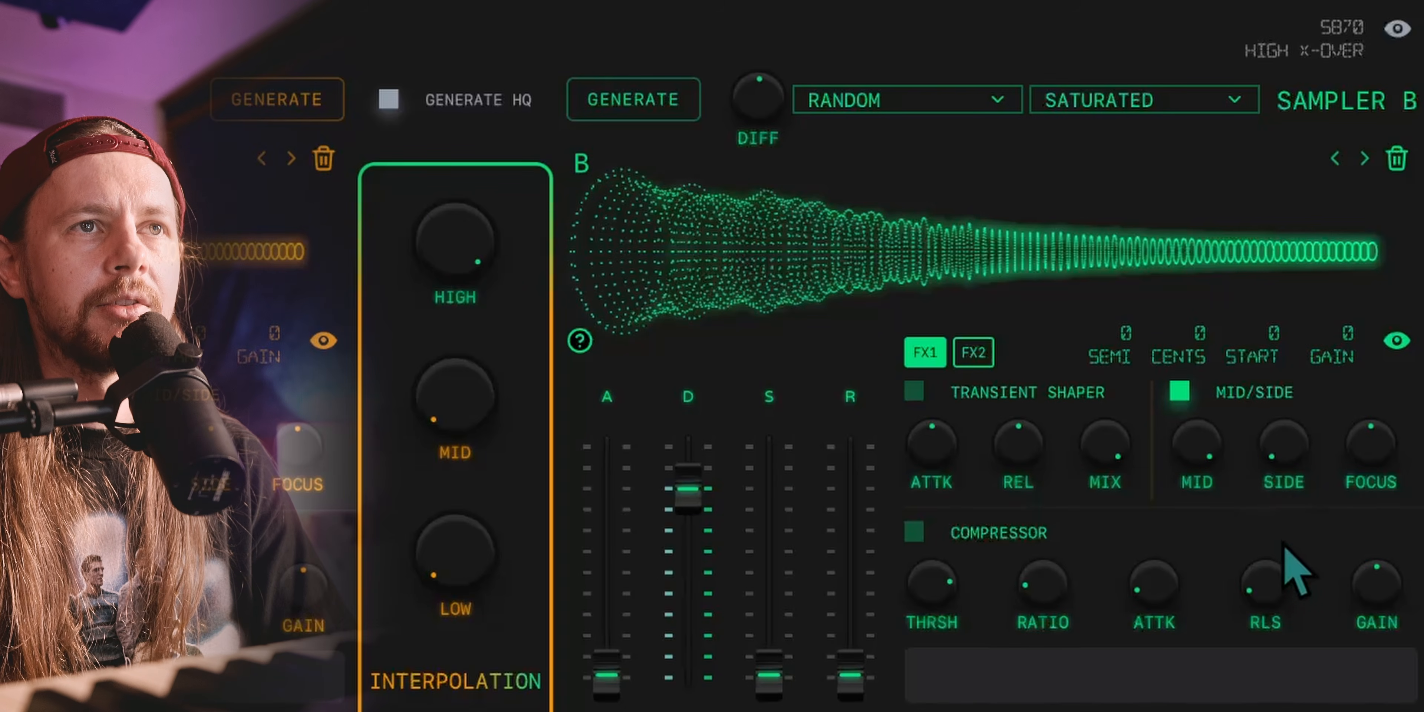
pyautogui.moveTo(1274, 435); pyautogui.dragTo(1246, 565)
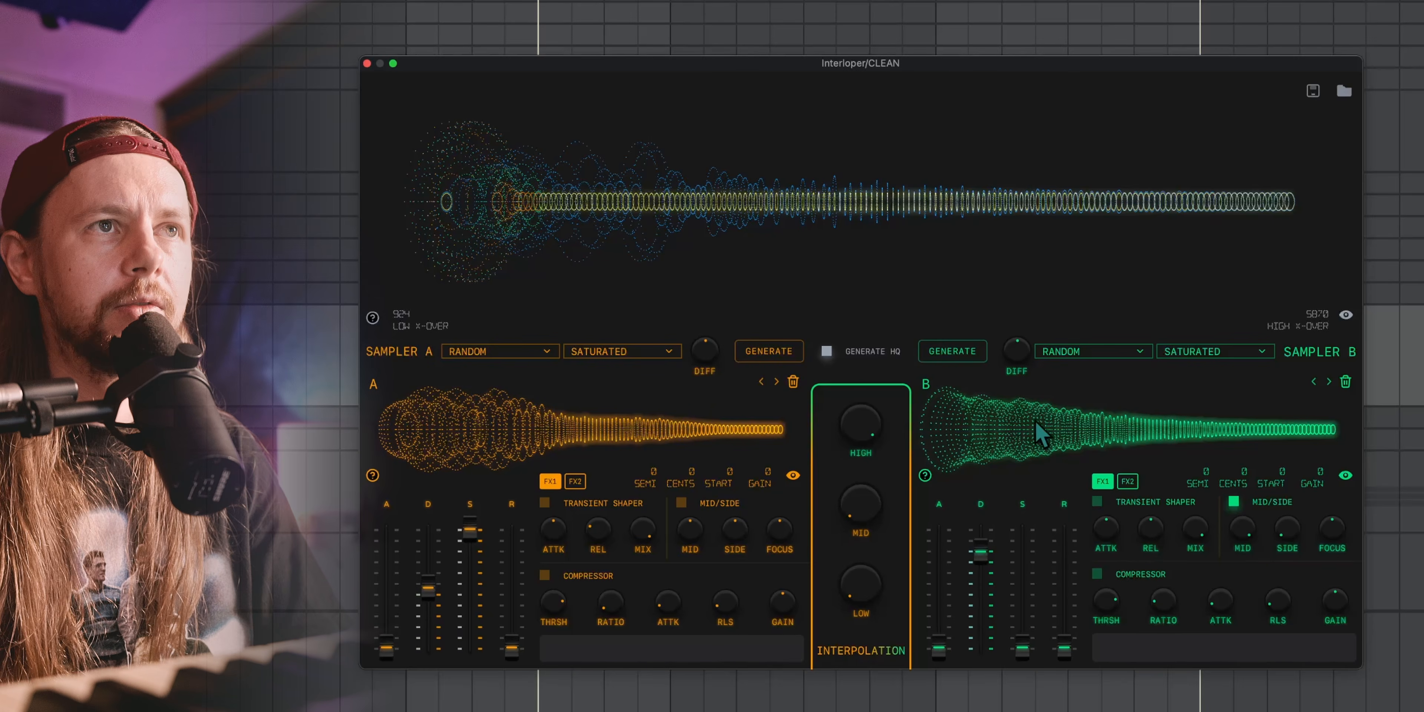
pyautogui.click(1058, 414)
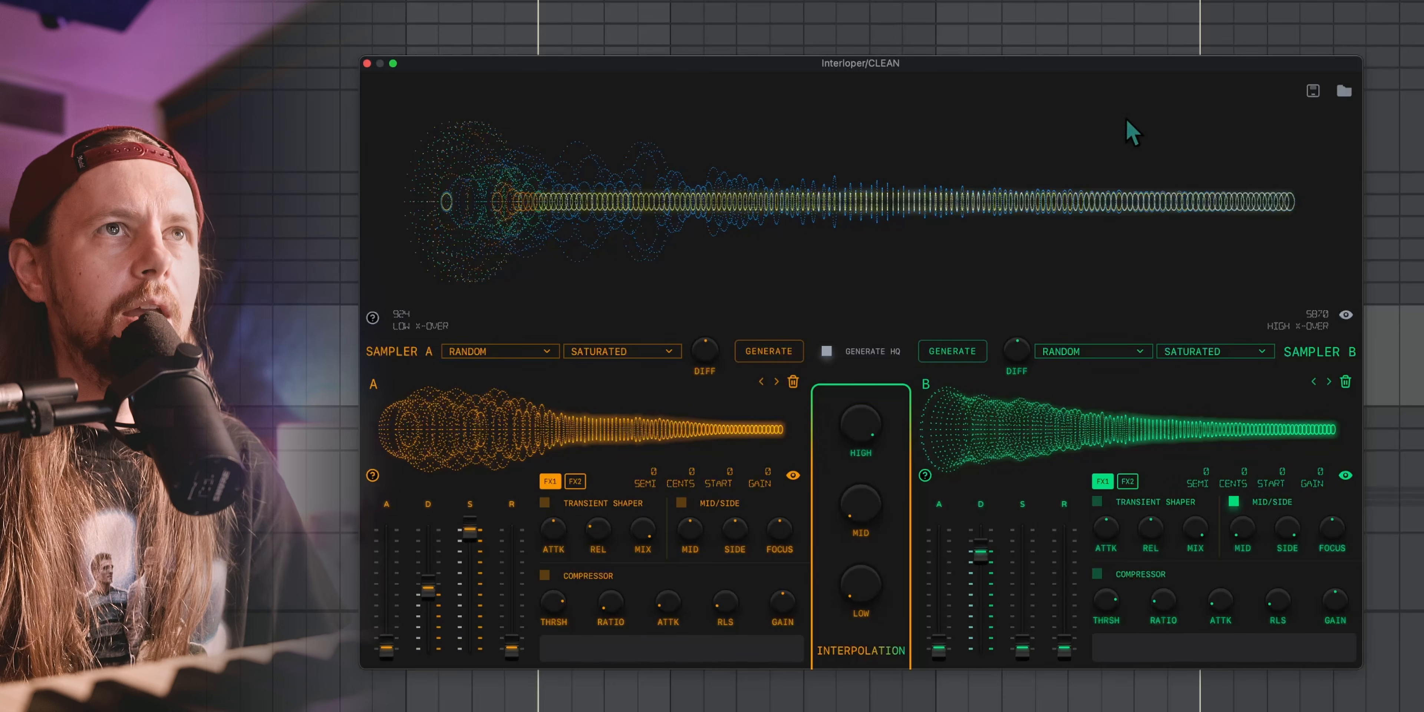
# Reposition the Interloper window and lower sampler B's envelope sustain to its minimum
pyautogui.moveTo(1336, 67); pyautogui.dragTo(1324, 115)
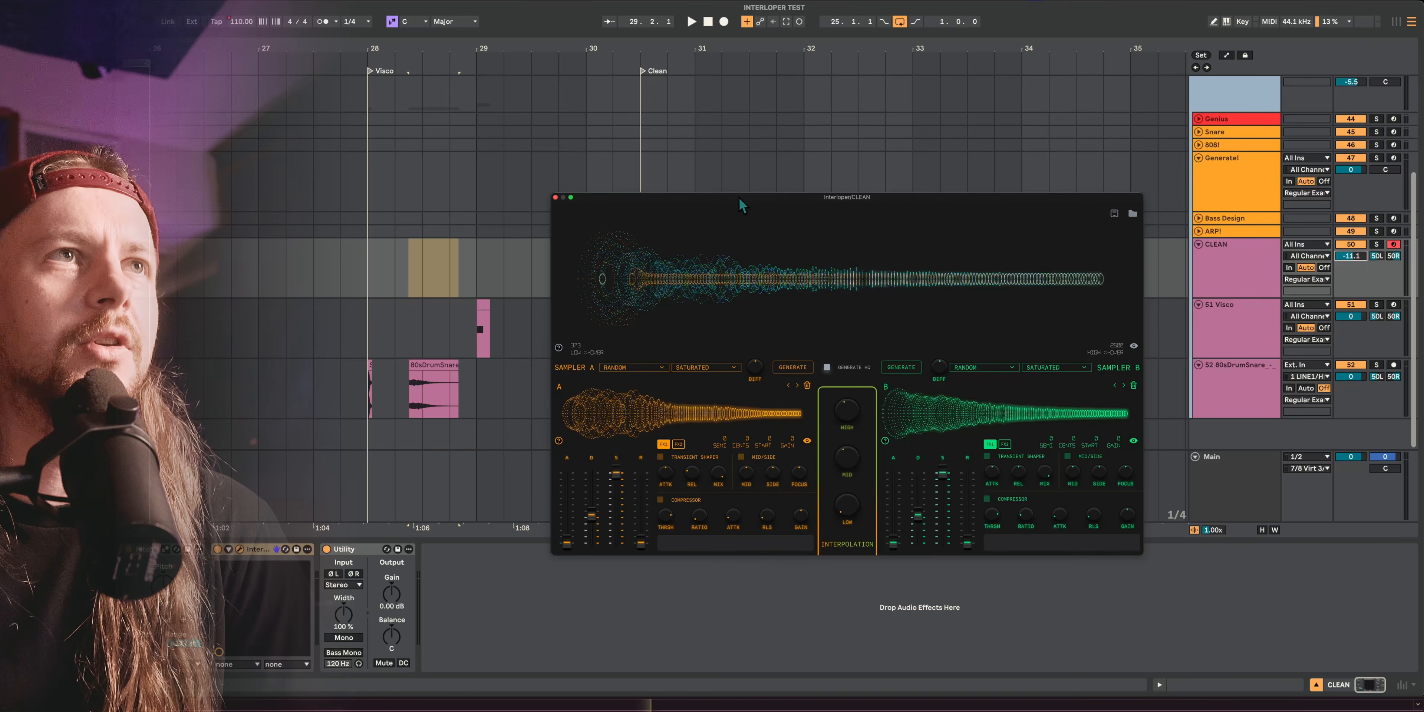
pyautogui.moveTo(739, 201); pyautogui.dragTo(735, 209)
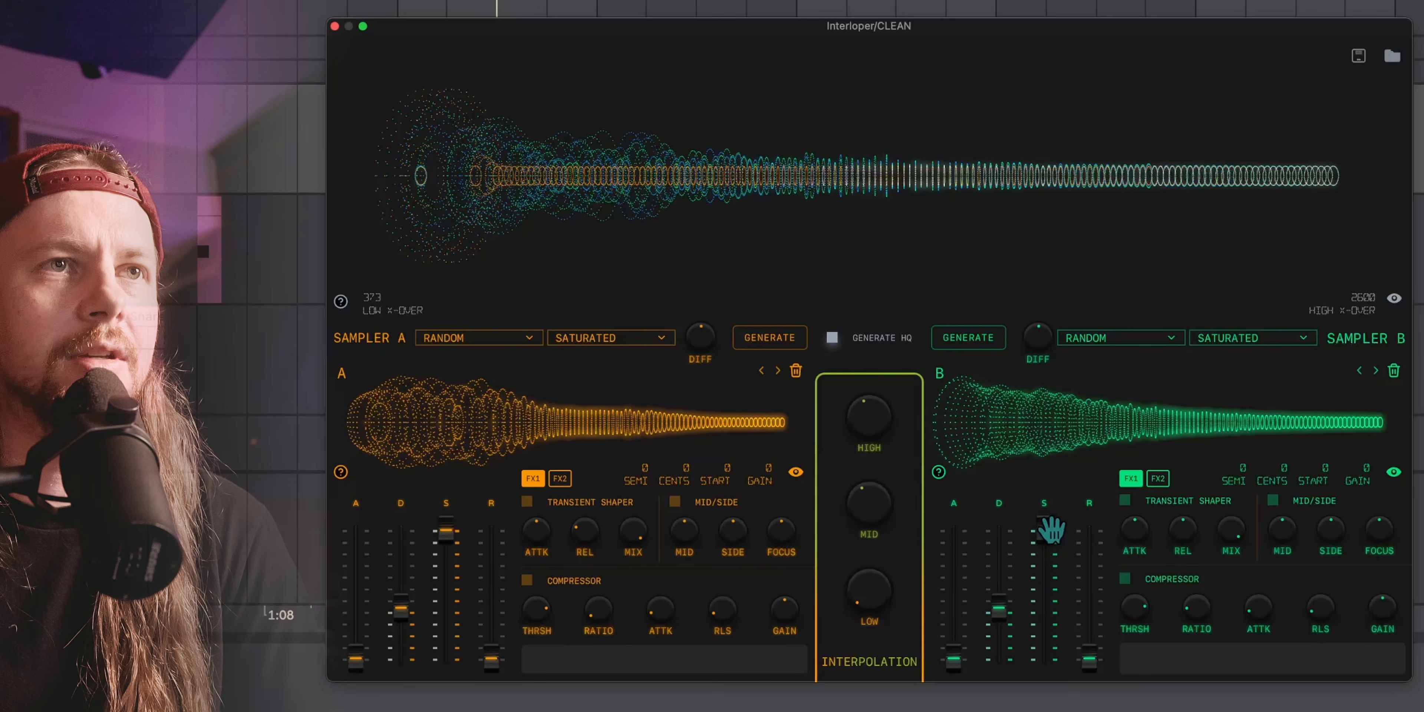
pyautogui.moveTo(1044, 531); pyautogui.dragTo(1046, 659)
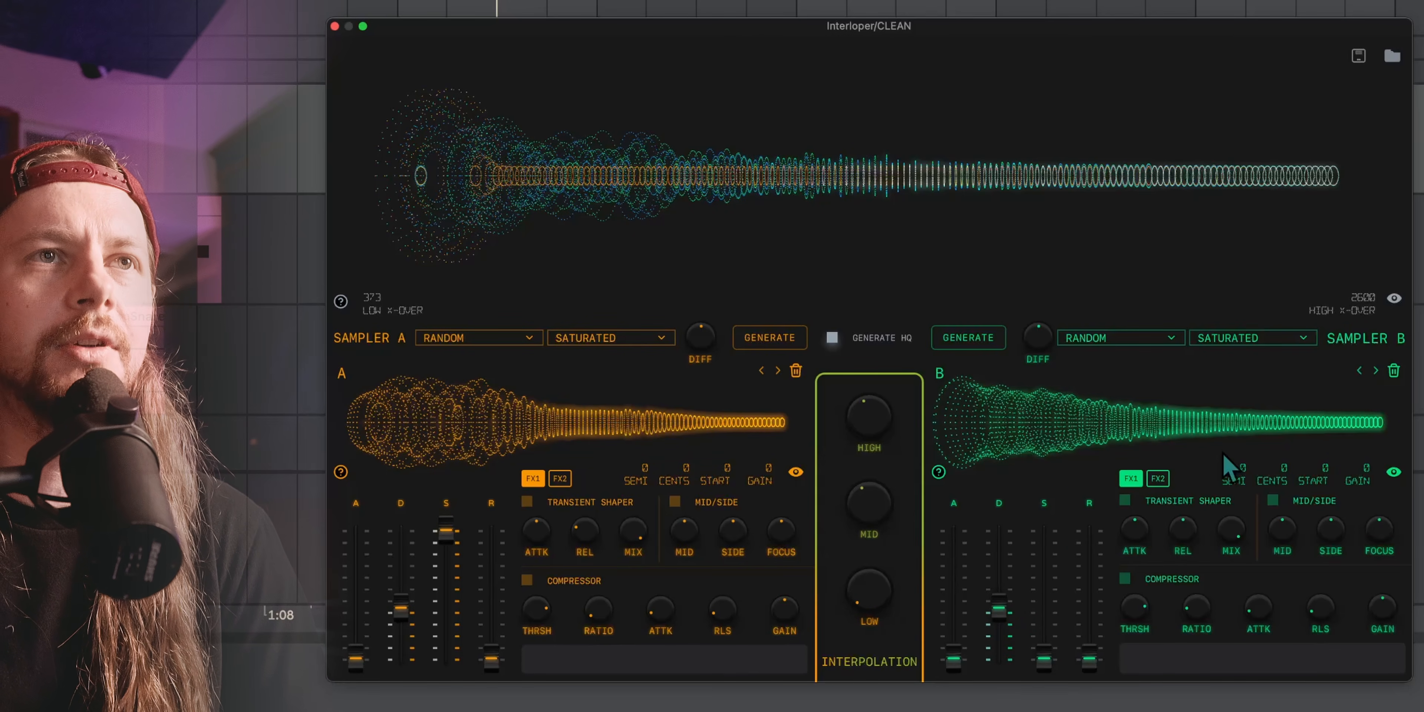
# Compare sampler B's FX1 and FX2 effect pages, ending on FX2
pyautogui.click(1161, 479)
pyautogui.click(1130, 479)
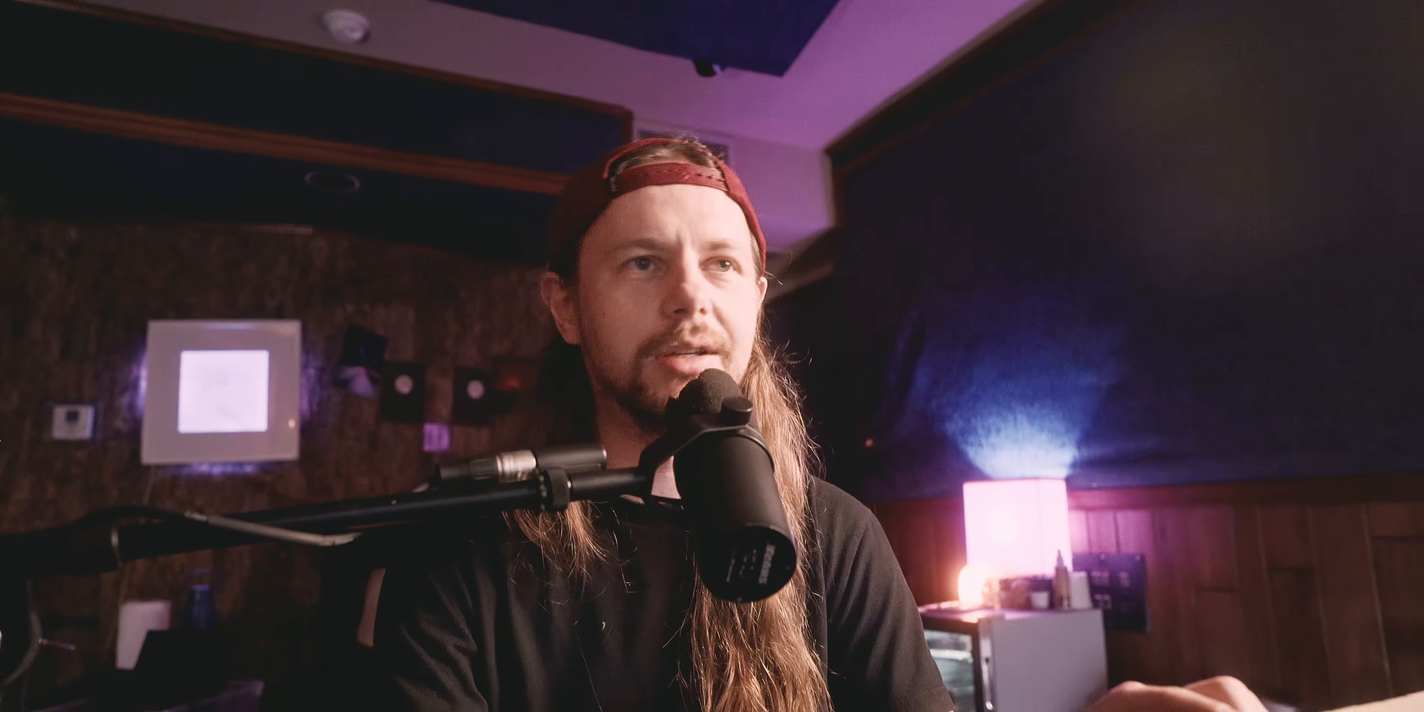
pyautogui.click(1158, 477)
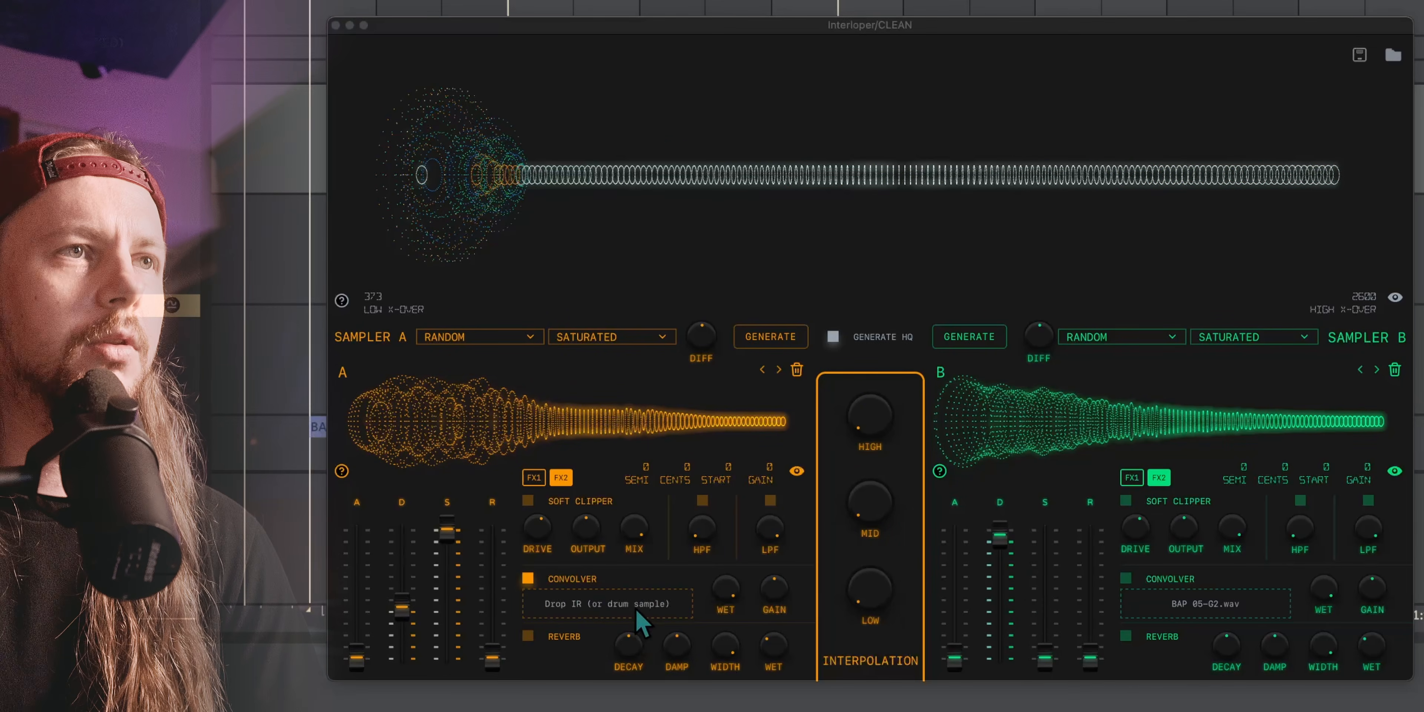
# Load BAP 05-G2.wav into sampler A's convolver, audition it at different wet amounts and turn the wet amount down
pyautogui.click(728, 590)
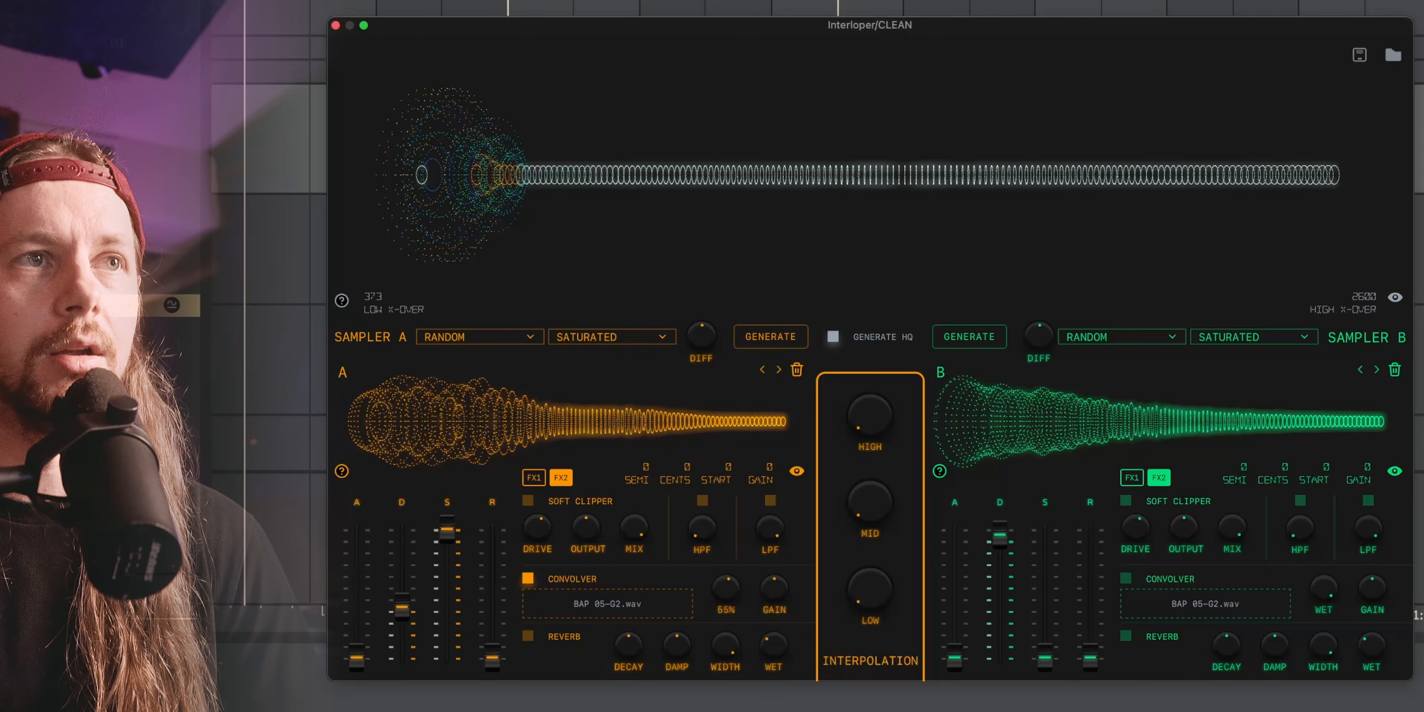
pyautogui.moveTo(749, 688); pyautogui.dragTo(739, 583)
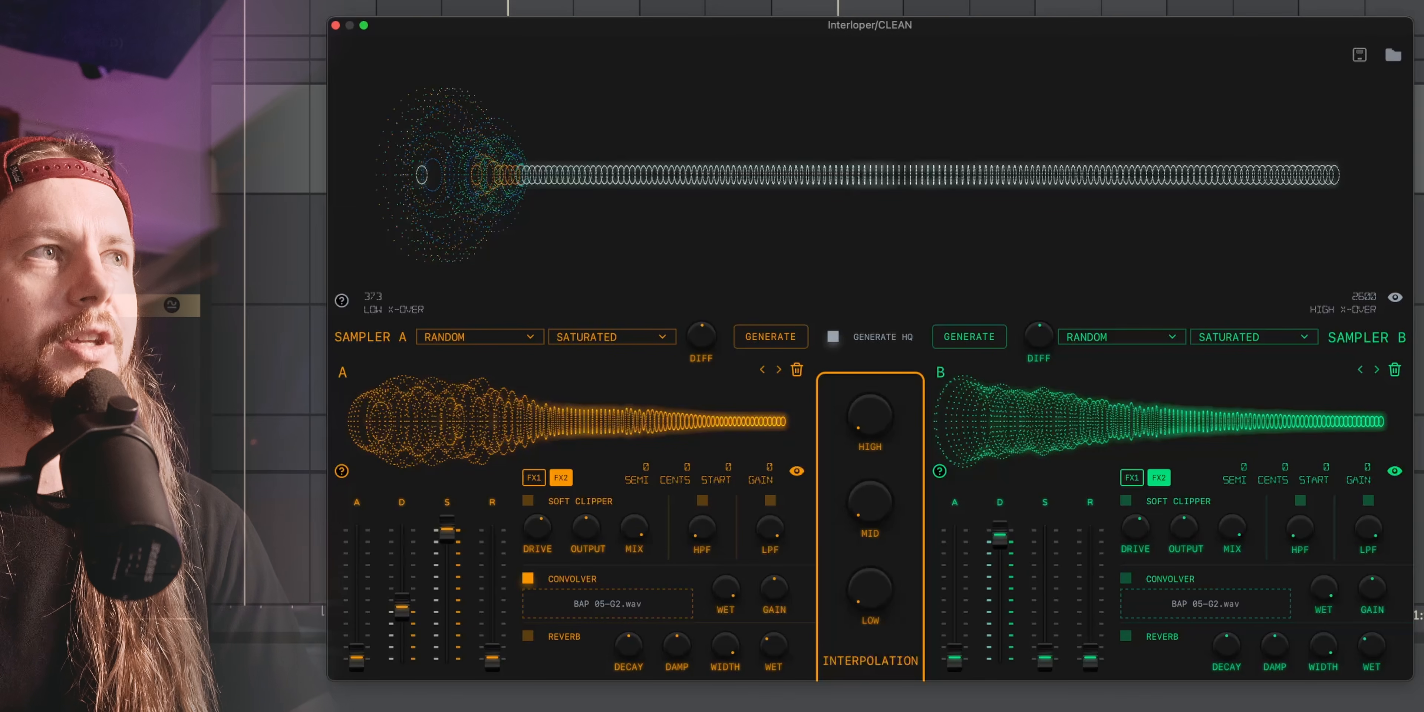
pyautogui.click(298, 331)
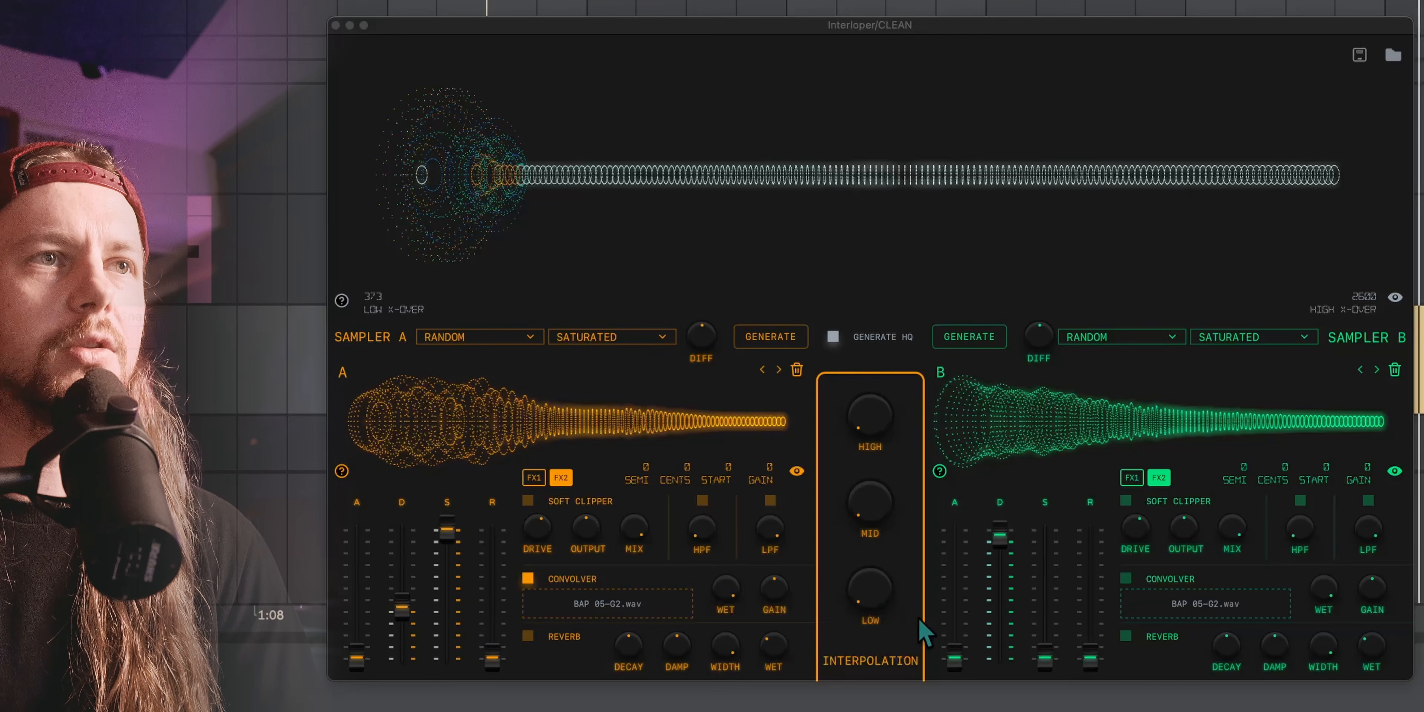
pyautogui.moveTo(737, 598); pyautogui.dragTo(735, 696)
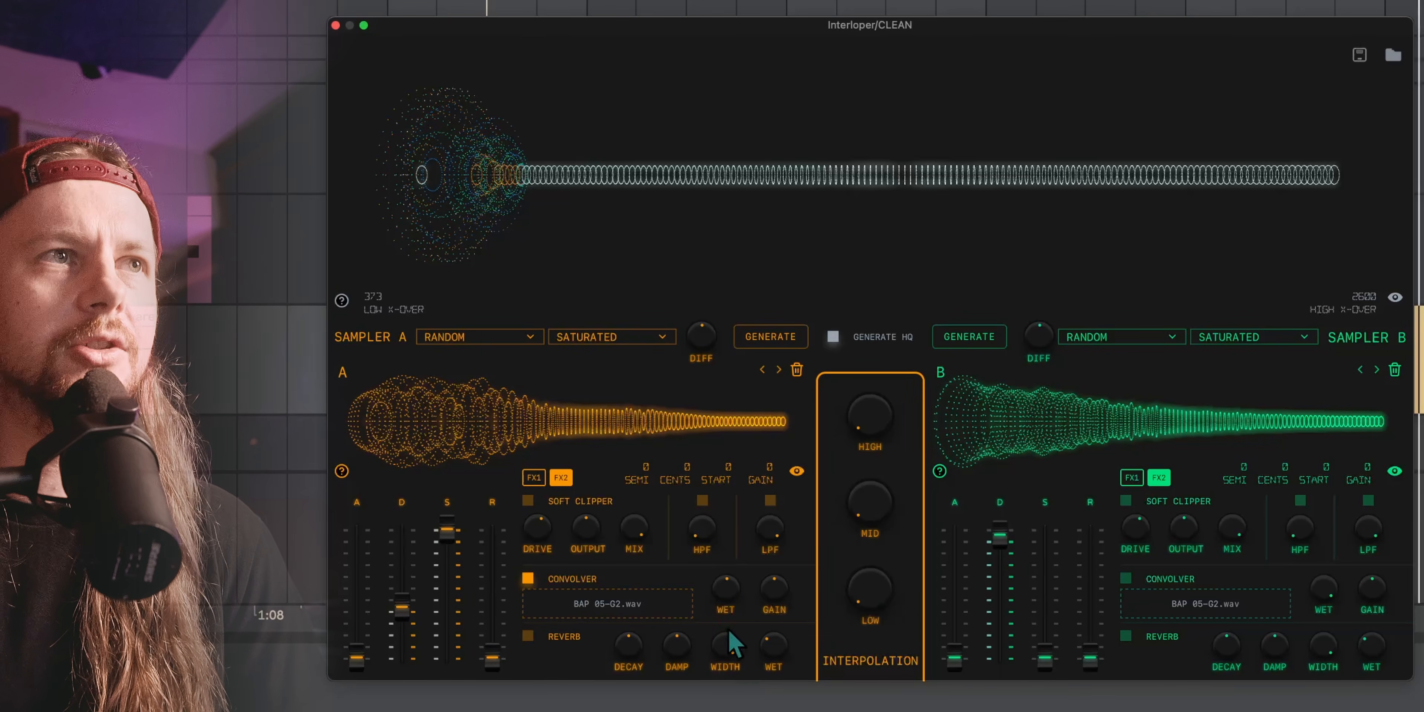
# Switch sampler A's reverb on and off again
pyautogui.click(529, 638)
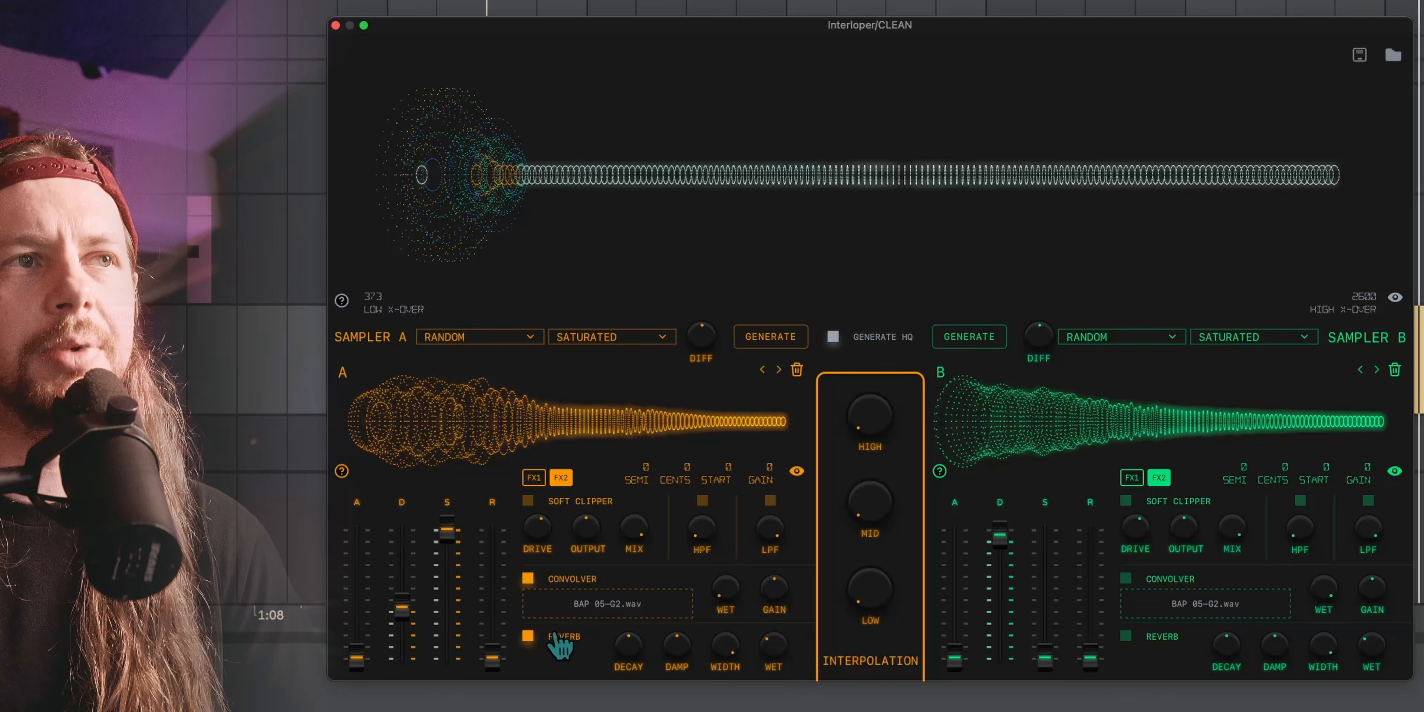
pyautogui.click(528, 639)
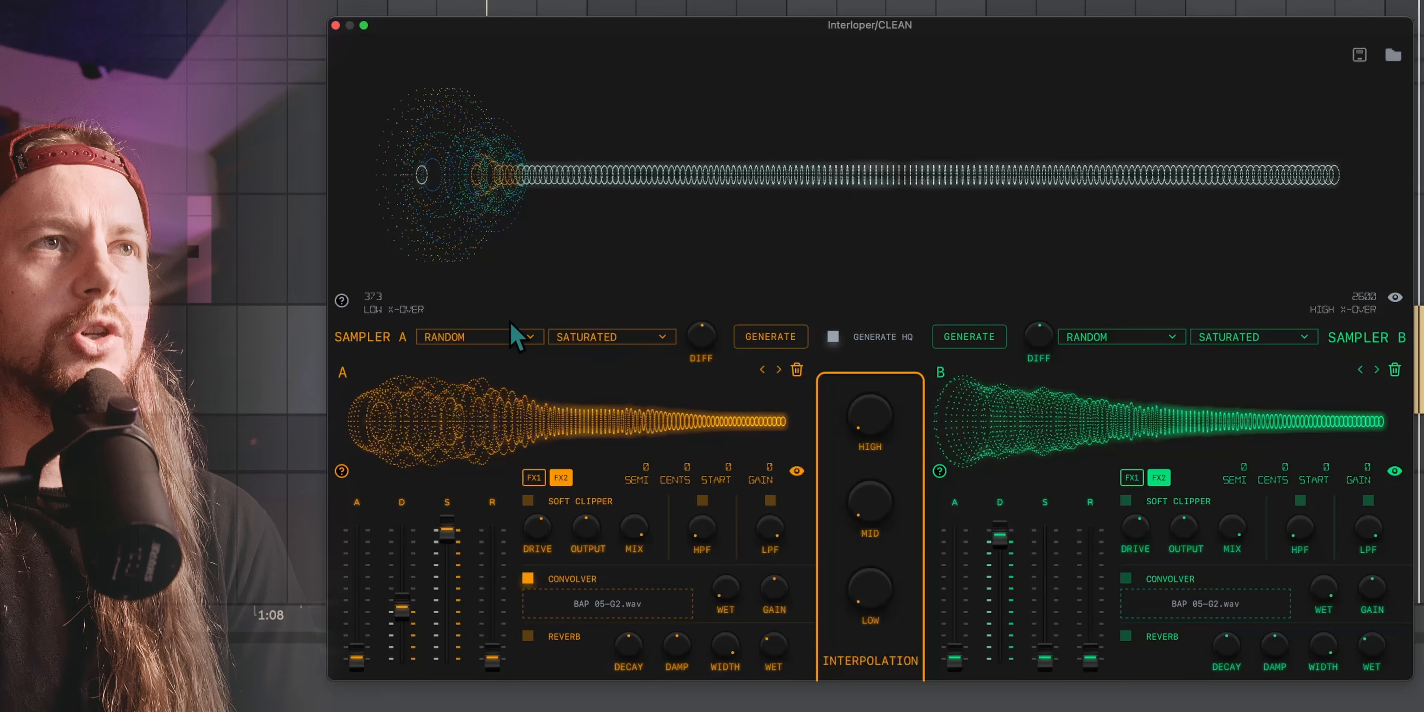
# Set sampler A's generator to Snare with the Snappy character and generate a new sample
pyautogui.click(518, 348)
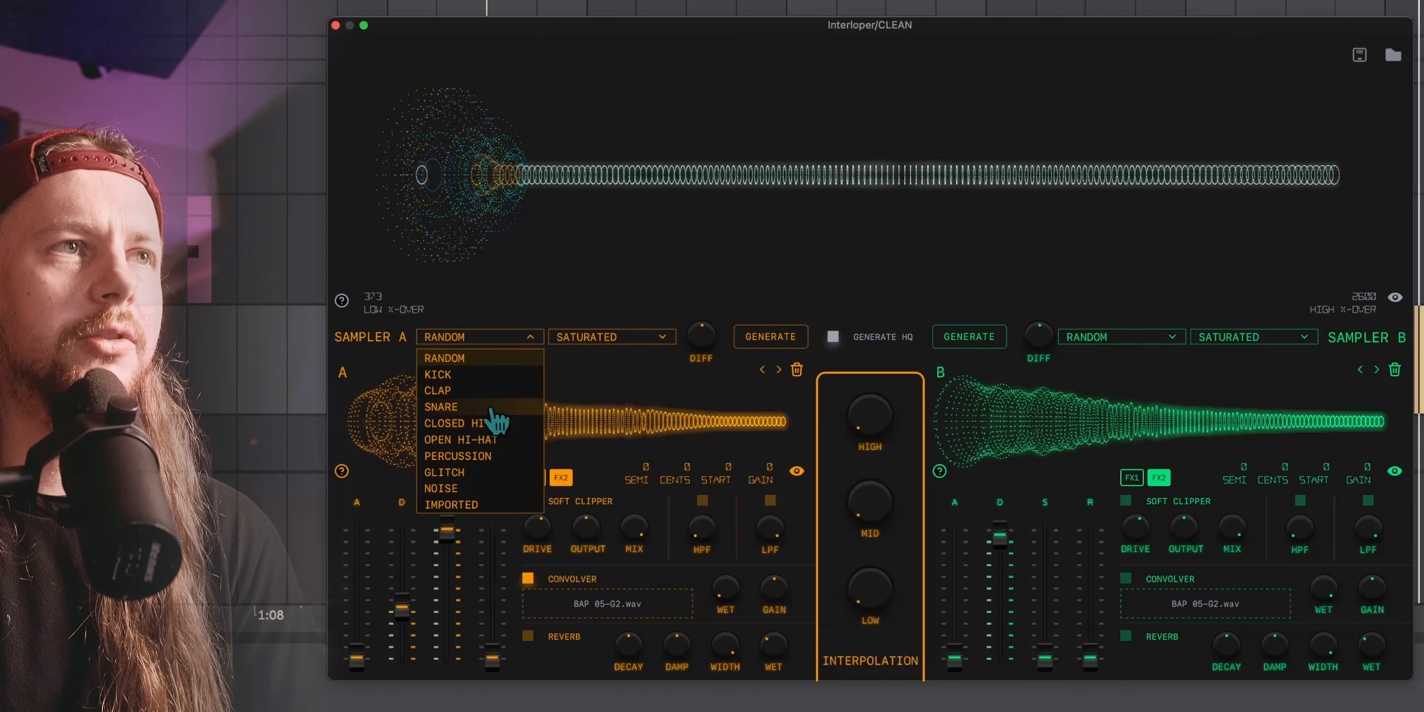
pyautogui.click(525, 347)
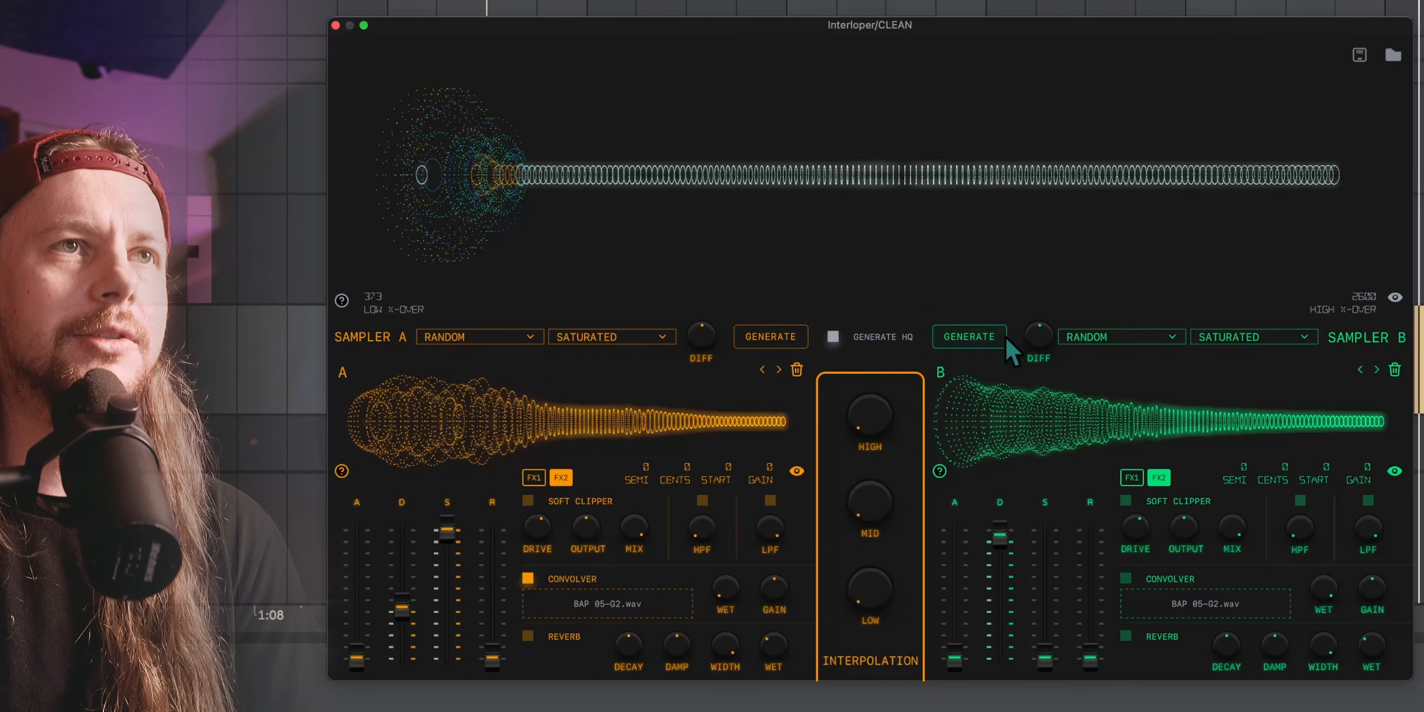
pyautogui.click(470, 338)
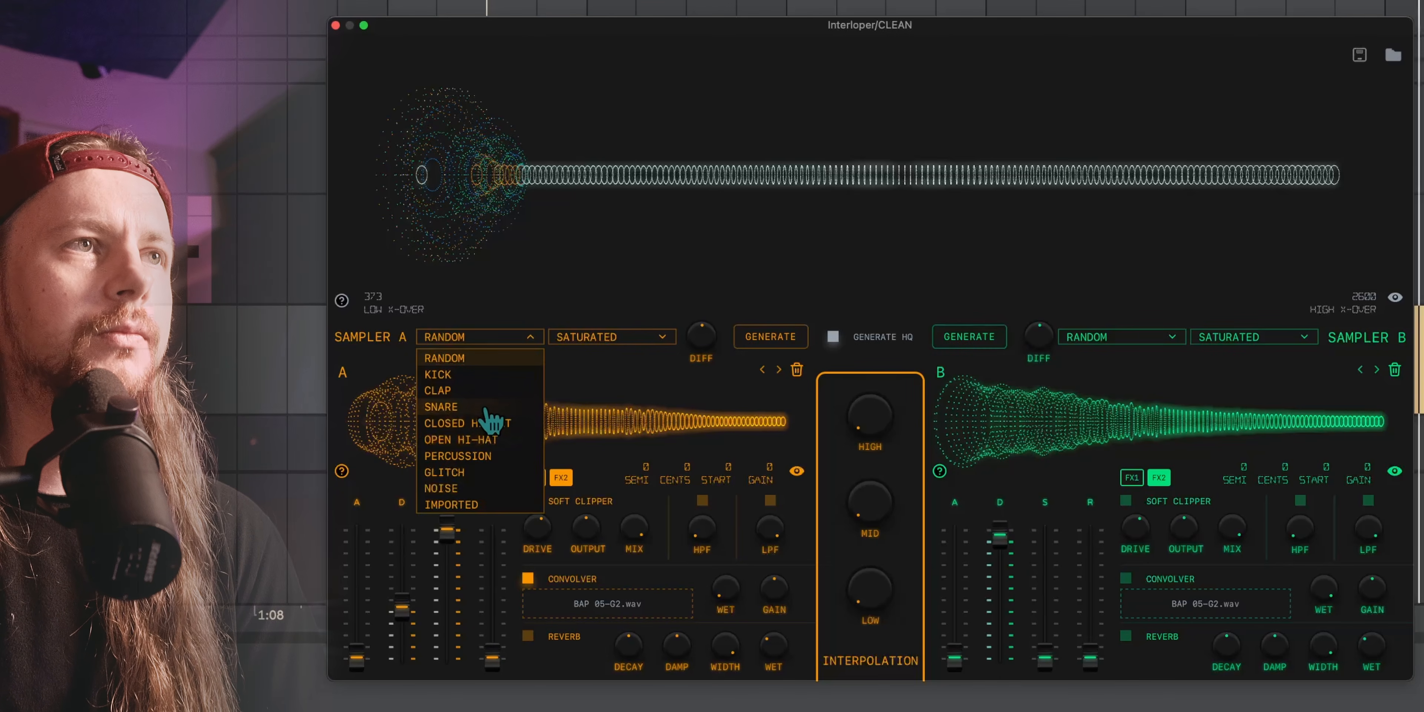
pyautogui.click(491, 416)
pyautogui.click(636, 338)
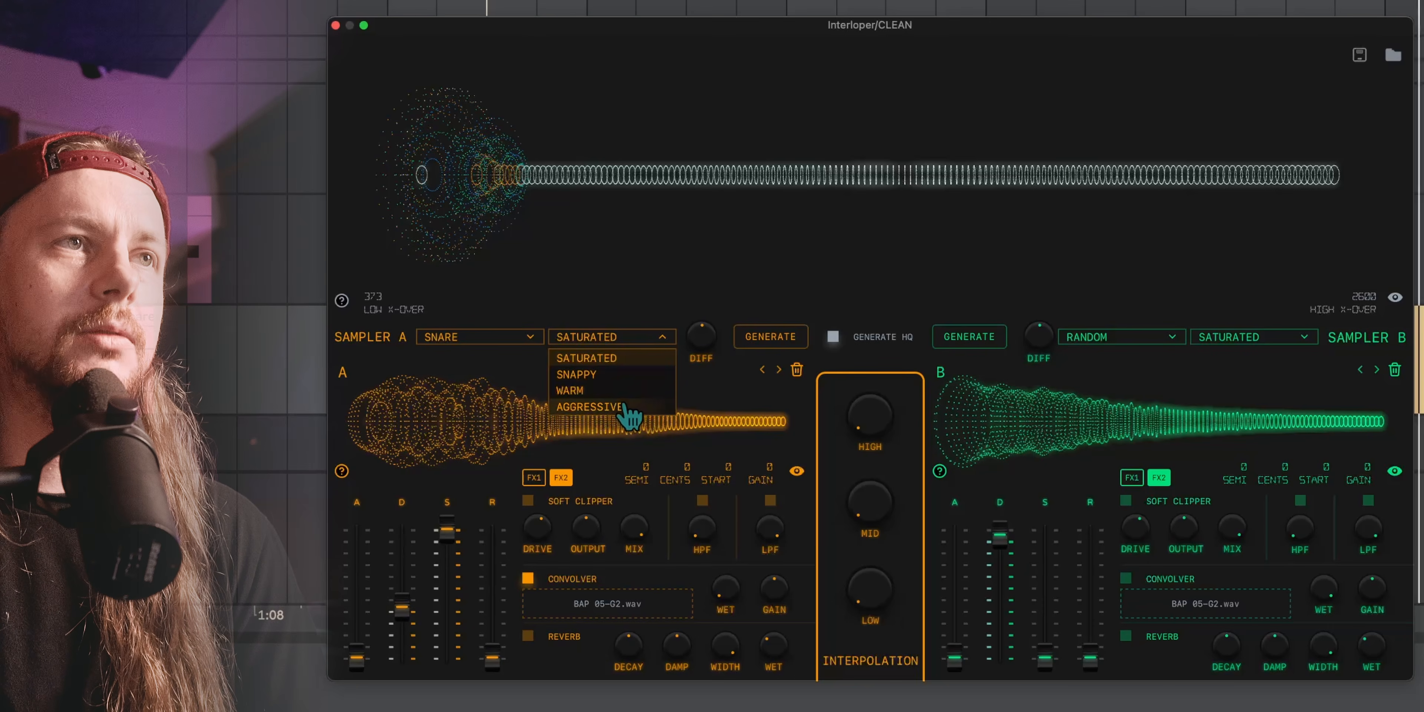
pyautogui.click(617, 376)
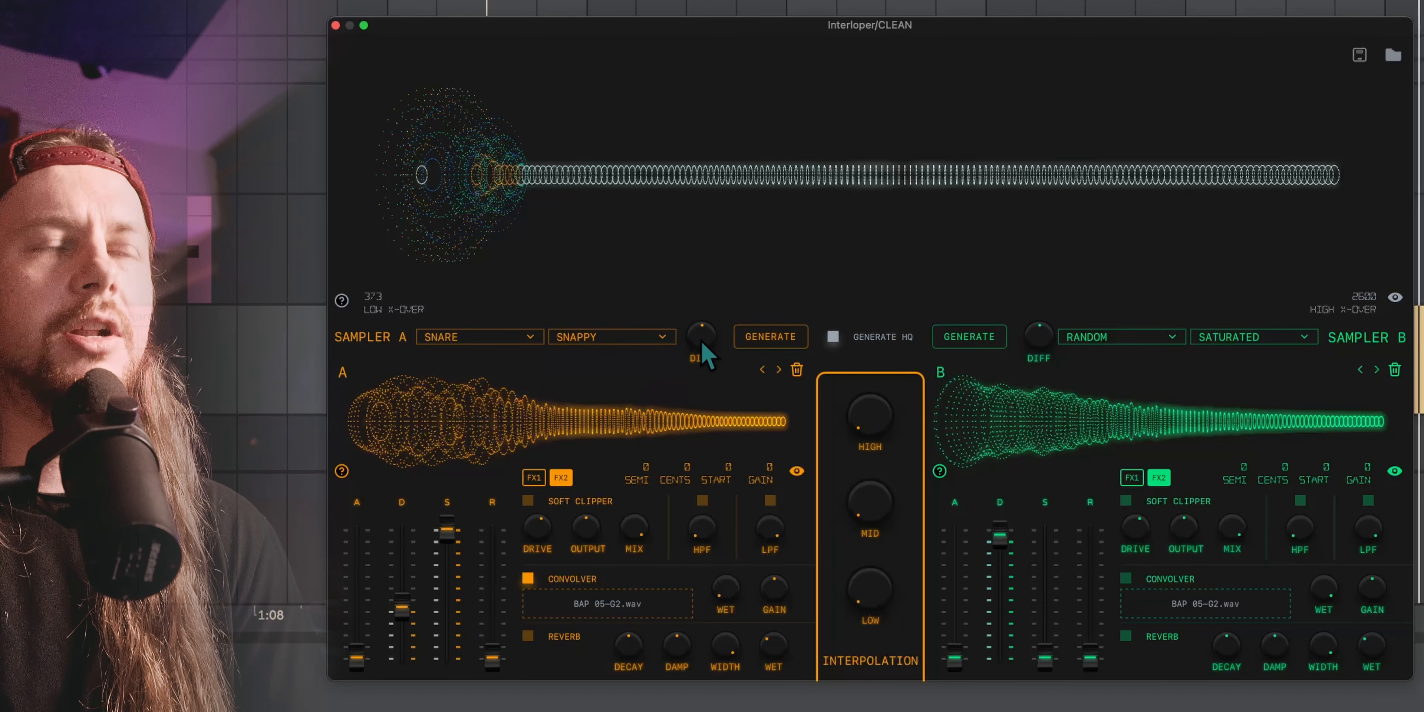
pyautogui.click(750, 340)
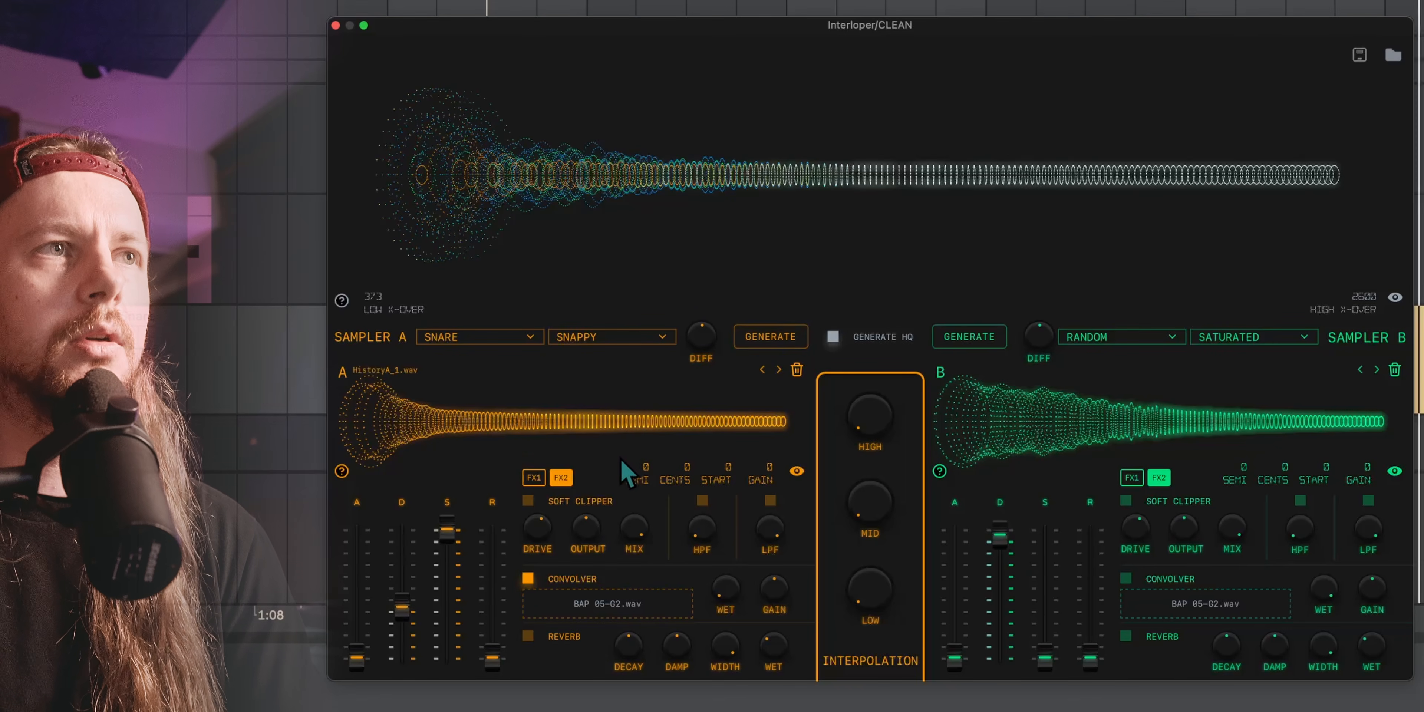
# Bypass and re-enable sampler A's convolver, and try its wet amount at 69%
pyautogui.click(528, 578)
pyautogui.click(529, 579)
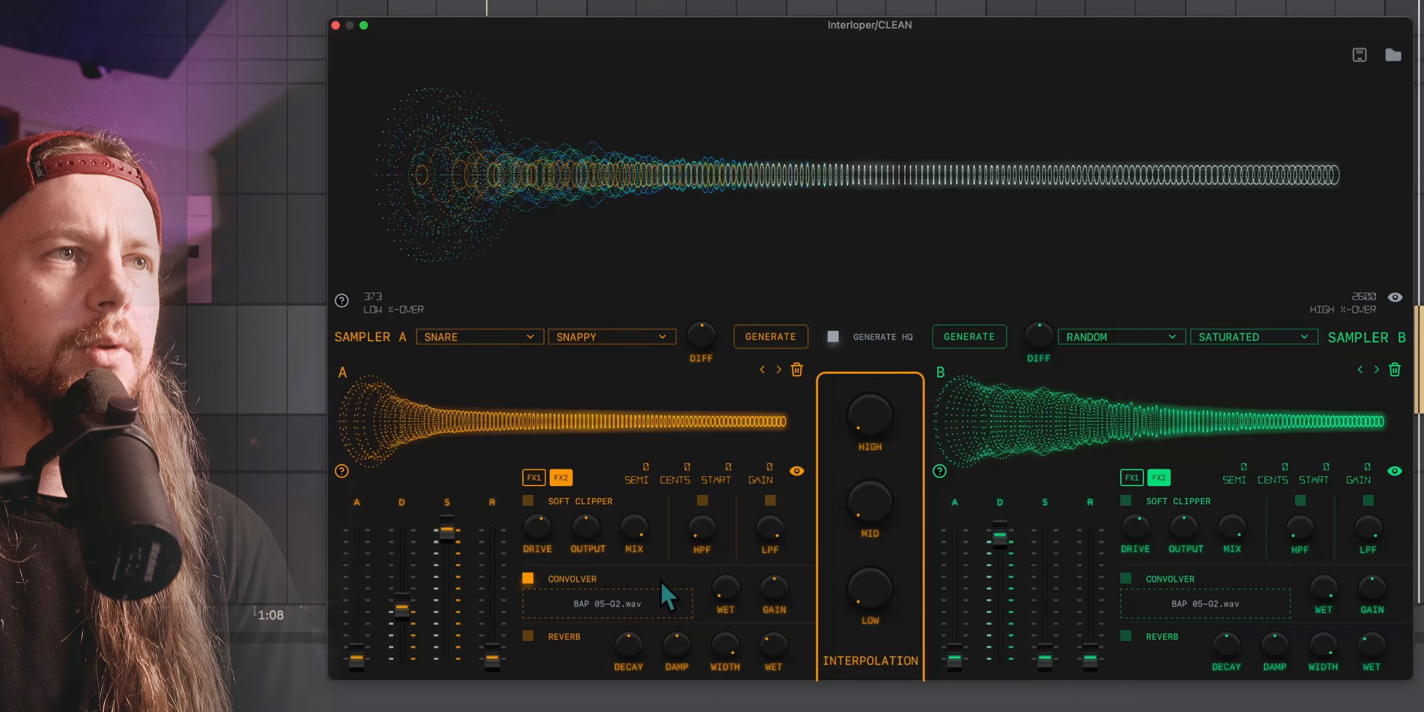
pyautogui.moveTo(735, 610); pyautogui.dragTo(758, 413)
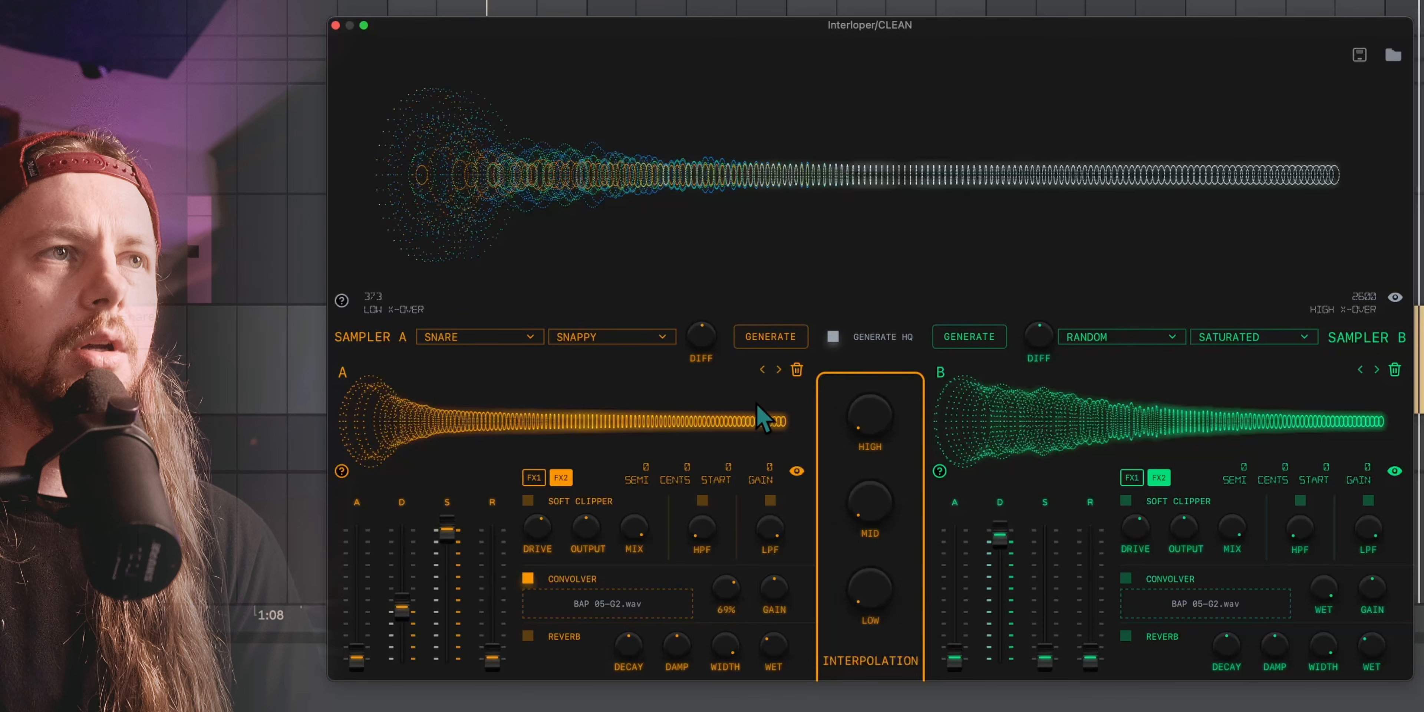
# Lower sampler A's envelope sustain to its minimum, and set its pitch to -4 semitones and gain to 0.84
pyautogui.moveTo(402, 608); pyautogui.dragTo(446, 657)
pyautogui.moveTo(402, 529); pyautogui.dragTo(407, 693)
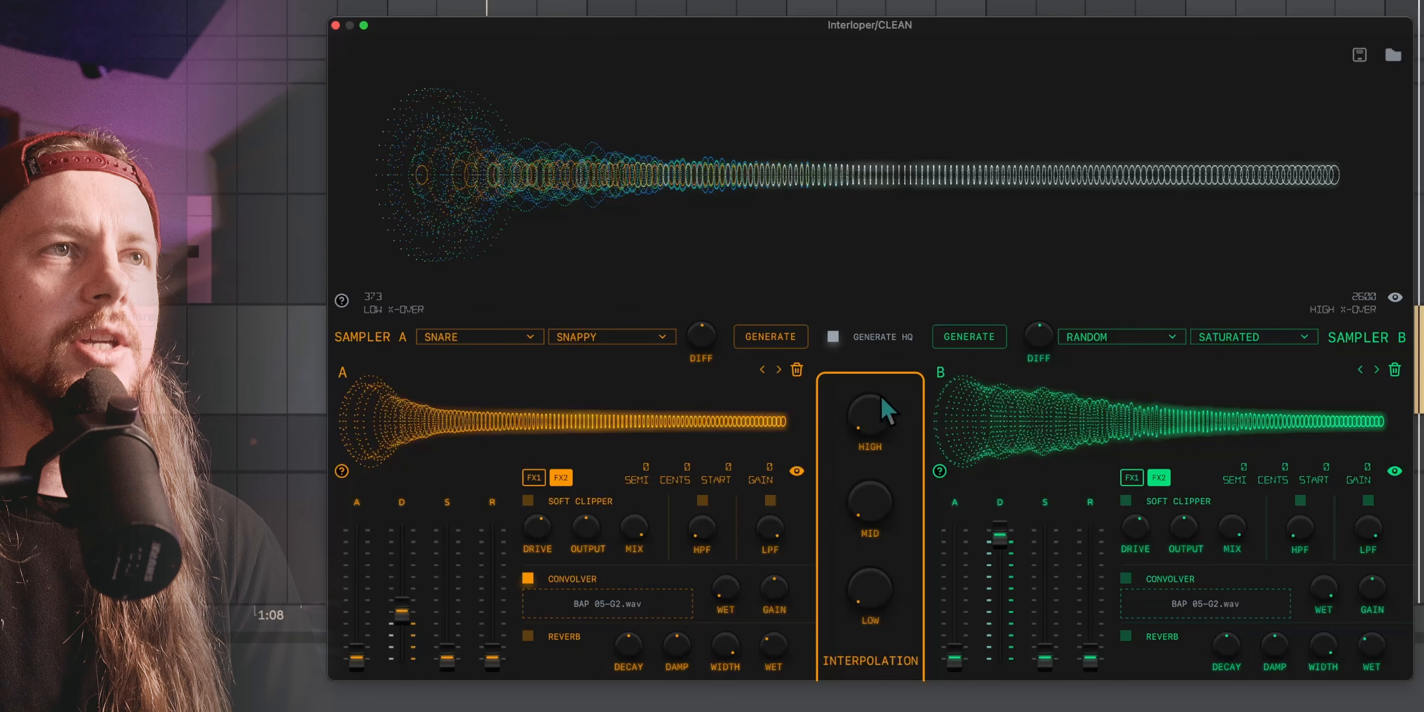
pyautogui.moveTo(767, 510); pyautogui.dragTo(754, 461)
pyautogui.moveTo(642, 468); pyautogui.dragTo(646, 509)
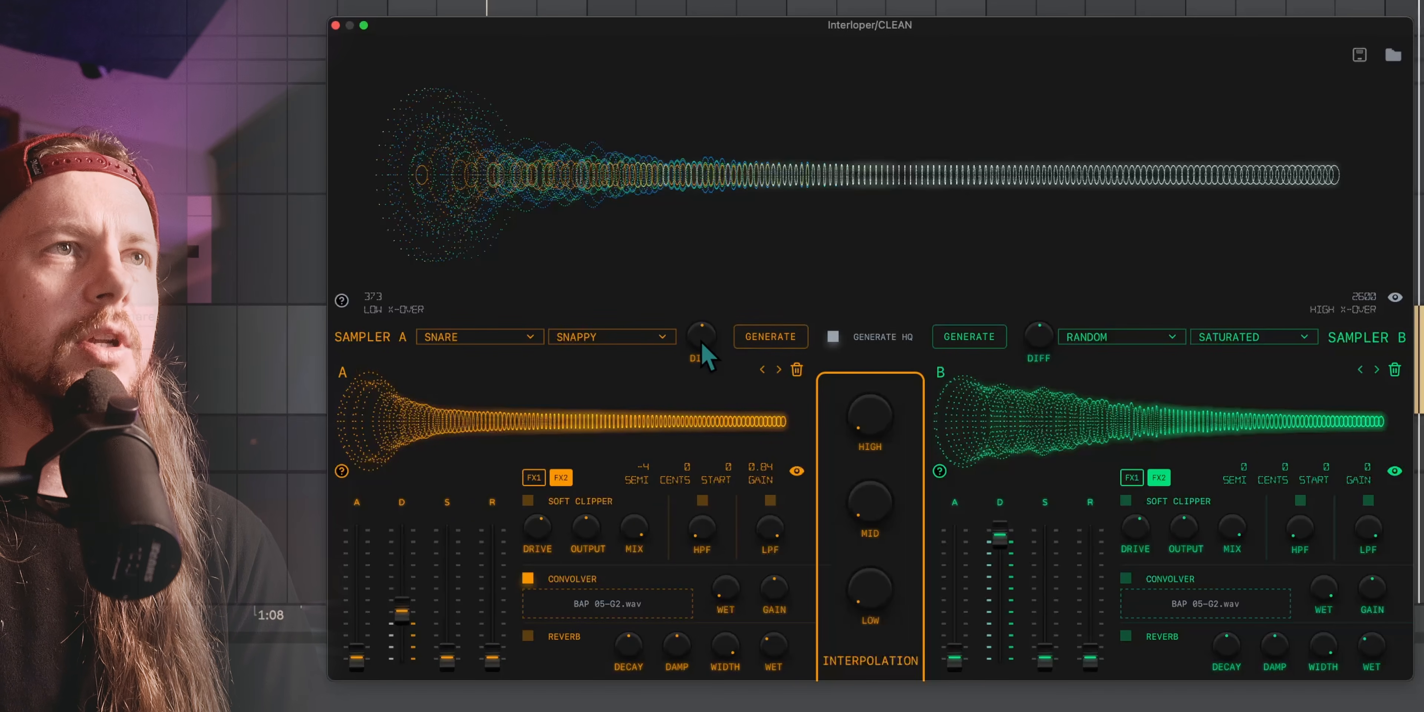
# Try sampler A's Diff at both extremes, leave it at maximum and generate another snappy snare
pyautogui.moveTo(706, 341); pyautogui.dragTo(708, 357)
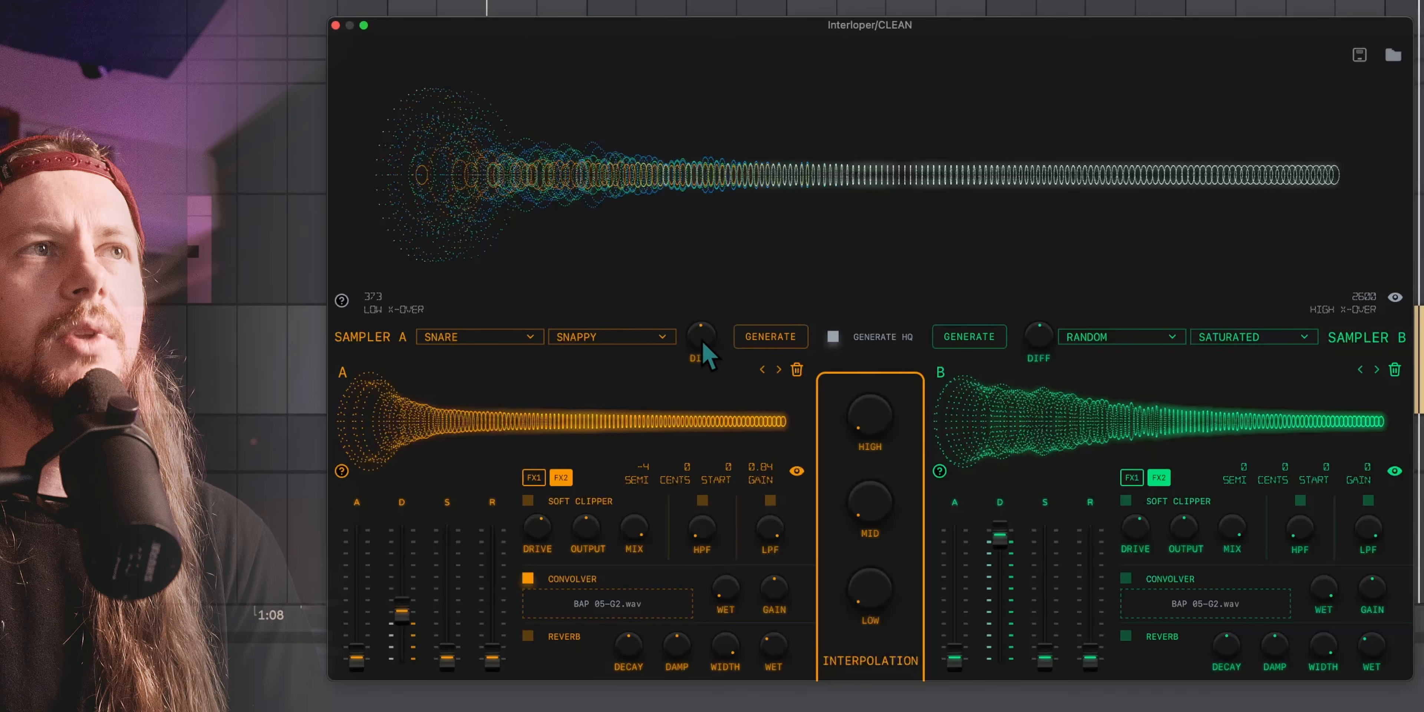
pyautogui.moveTo(708, 354); pyautogui.dragTo(709, 199)
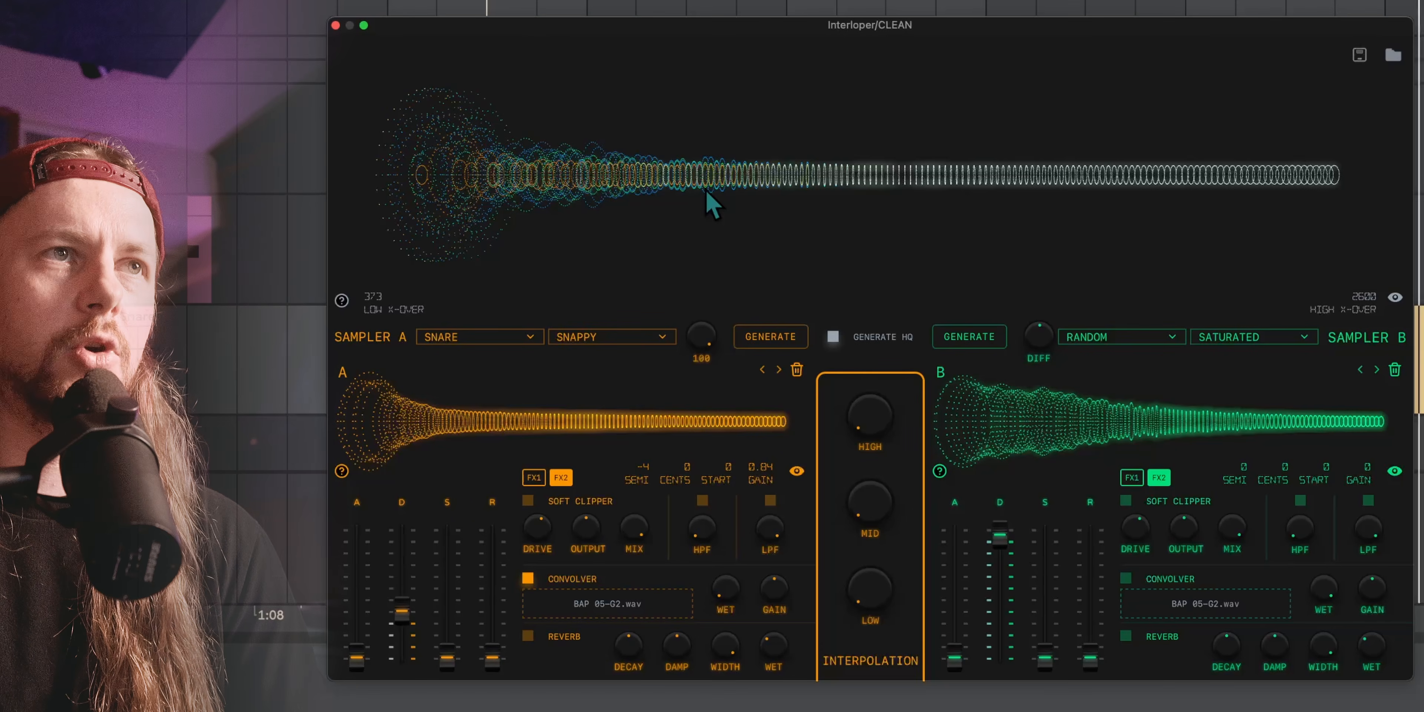
pyautogui.moveTo(699, 347); pyautogui.dragTo(715, 581)
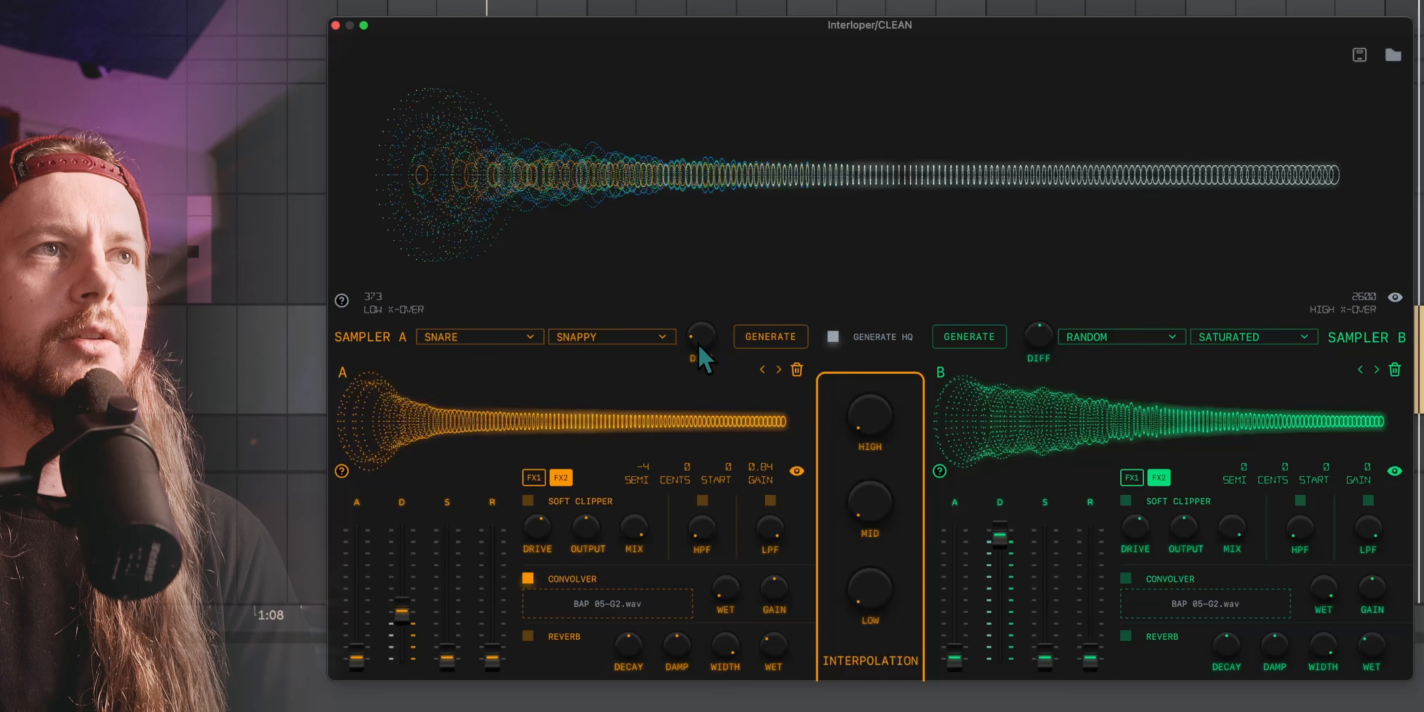
pyautogui.click(757, 343)
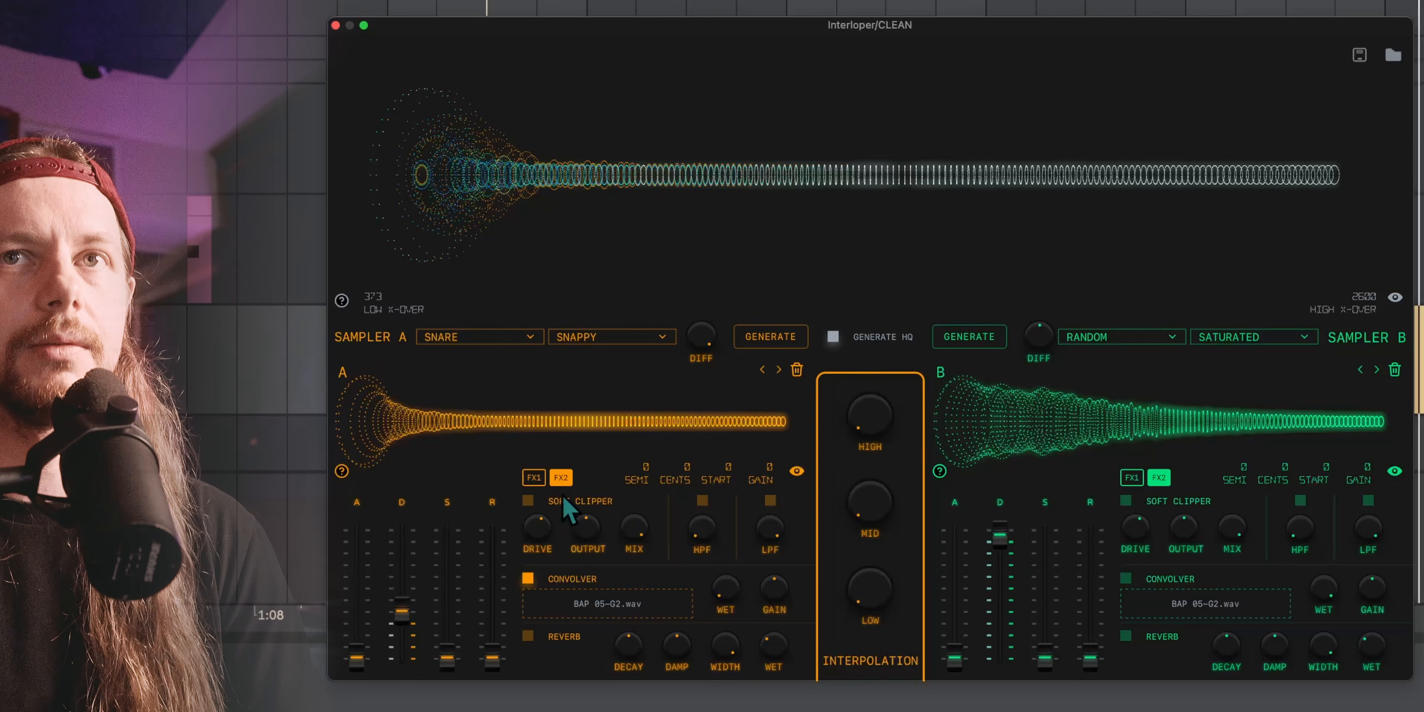
# Lengthen sampler A's envelope decay and replace its convolver with the soft clipper at an increased drive
pyautogui.moveTo(401, 614); pyautogui.dragTo(406, 471)
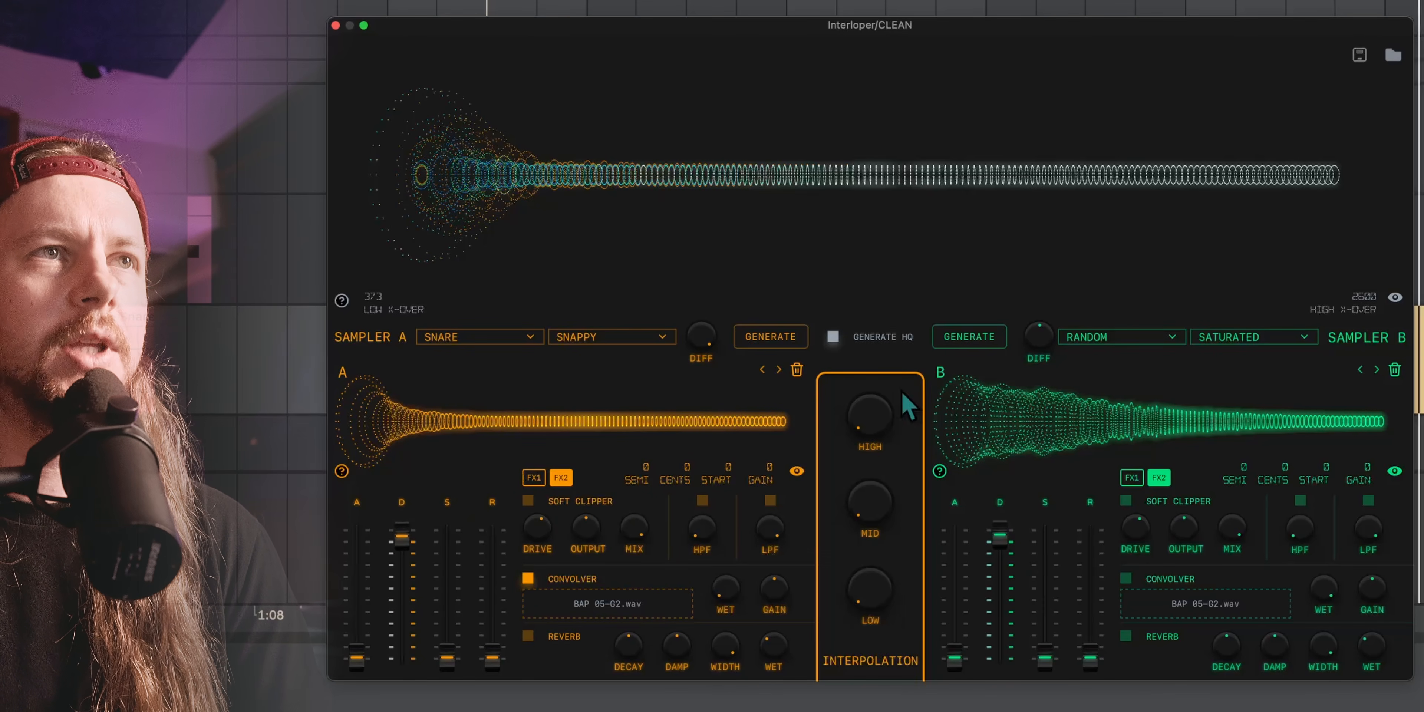
pyautogui.click(530, 502)
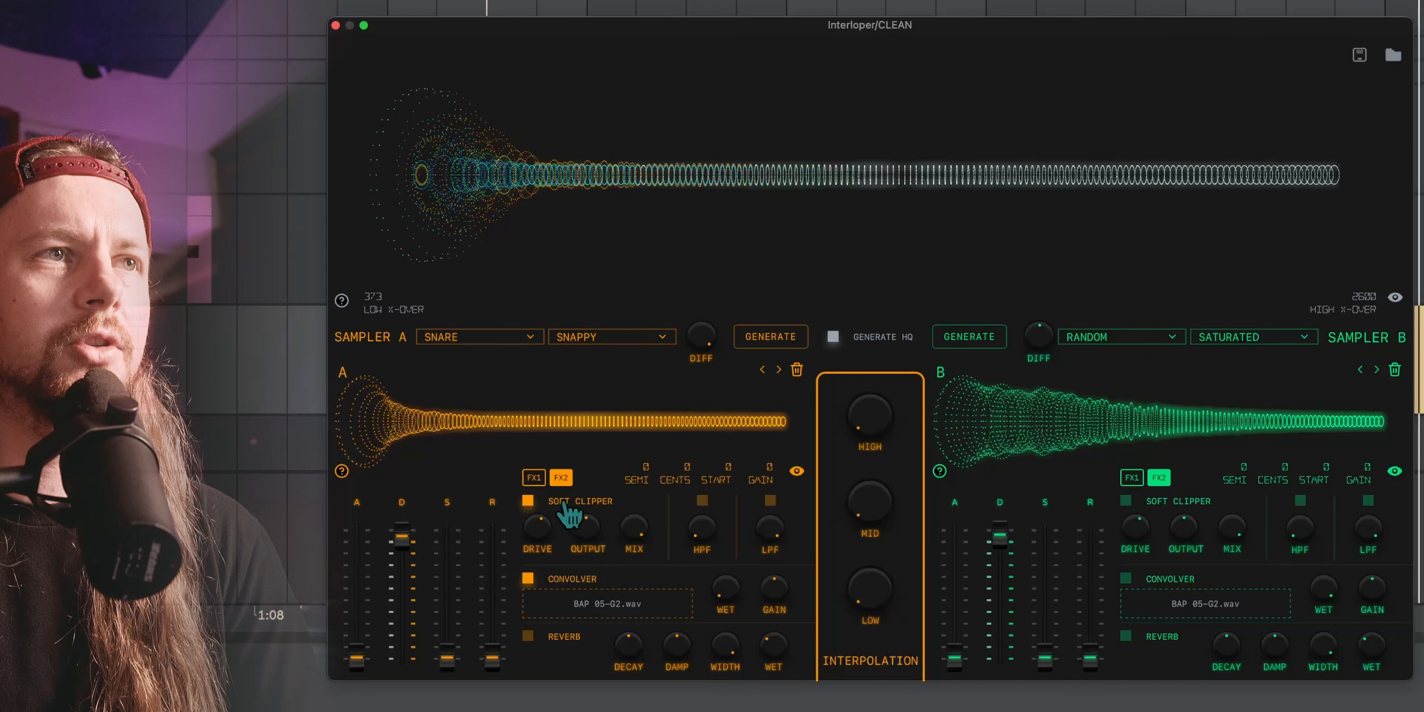
pyautogui.moveTo(542, 530); pyautogui.dragTo(546, 473)
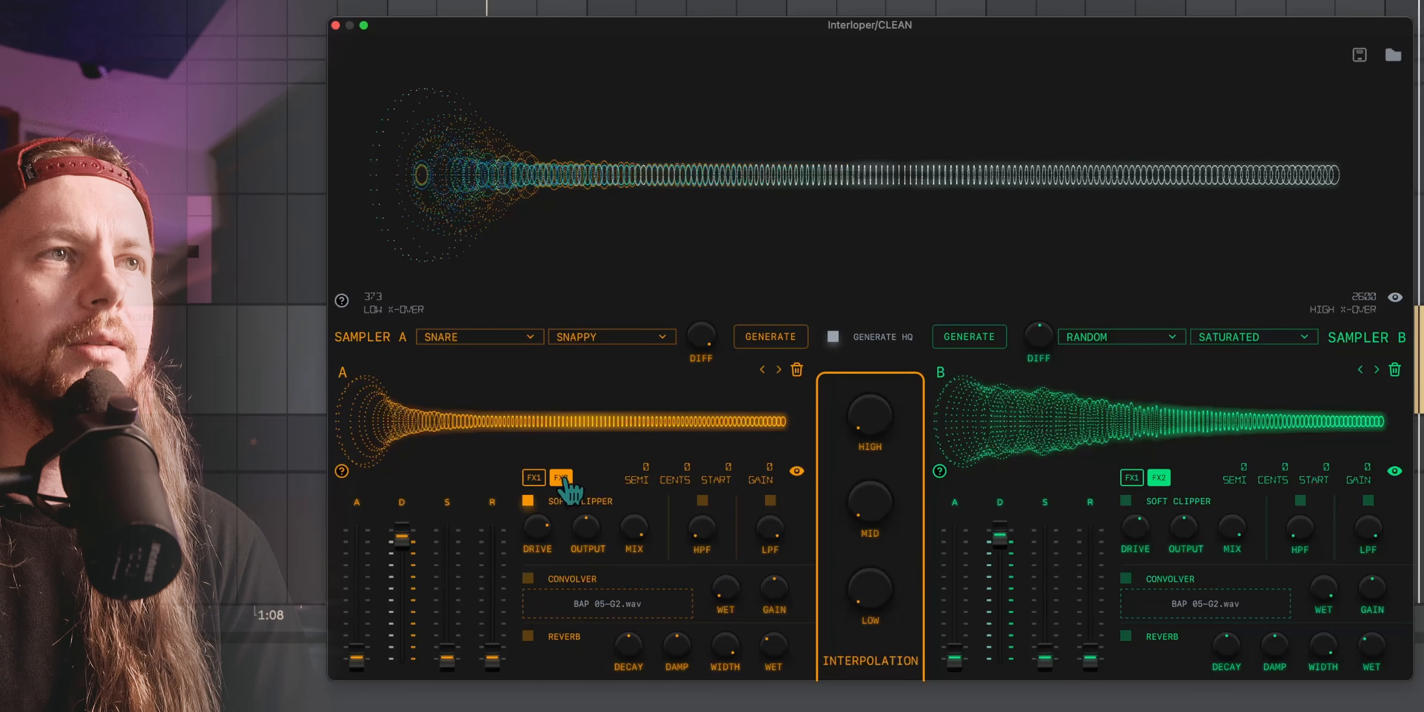
# Enable sampler A's compressor with its threshold at -37 and a raised ratio and attack
pyautogui.click(534, 479)
pyautogui.click(528, 579)
pyautogui.moveTo(545, 654)
pyautogui.mouseDown()
pyautogui.moveTo(548, 711)
pyautogui.moveTo(534, 656)
pyautogui.mouseUp()
pyautogui.moveTo(598, 613); pyautogui.dragTo(604, 540)
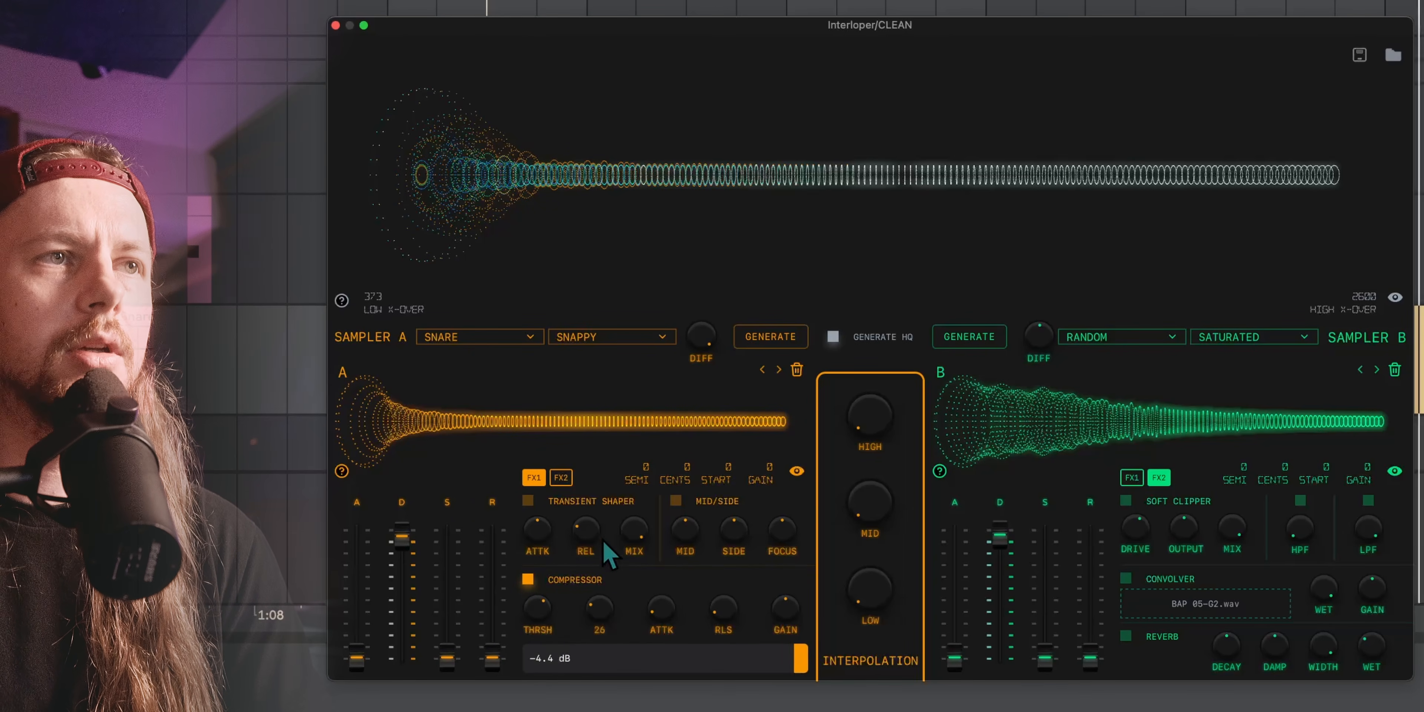
pyautogui.moveTo(537, 608); pyautogui.dragTo(545, 680)
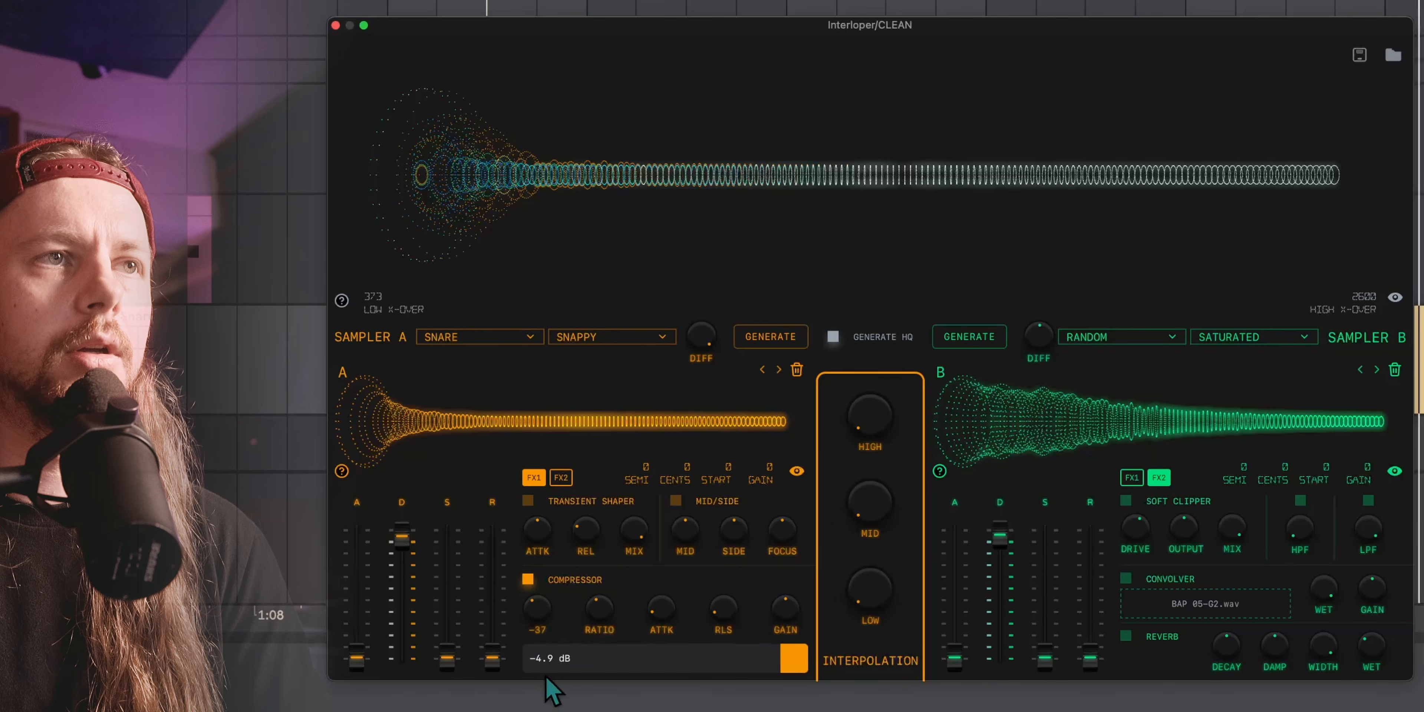
pyautogui.moveTo(666, 602); pyautogui.dragTo(666, 480)
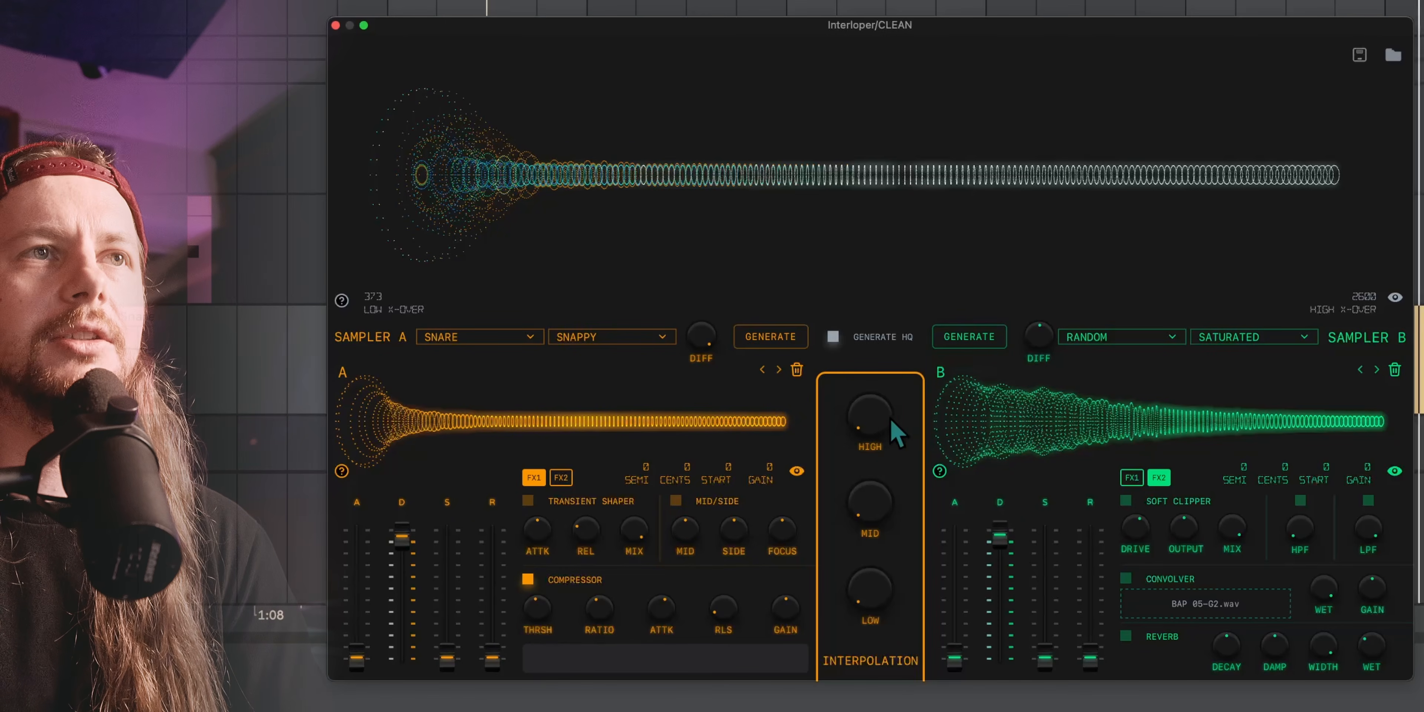
# Raise the High and Mid interpolation toward sampler B, try Low at 1 and return it to minimum, and shorten sampler B's decay
pyautogui.moveTo(871, 390); pyautogui.dragTo(879, 354)
pyautogui.moveTo(874, 414); pyautogui.dragTo(876, 373)
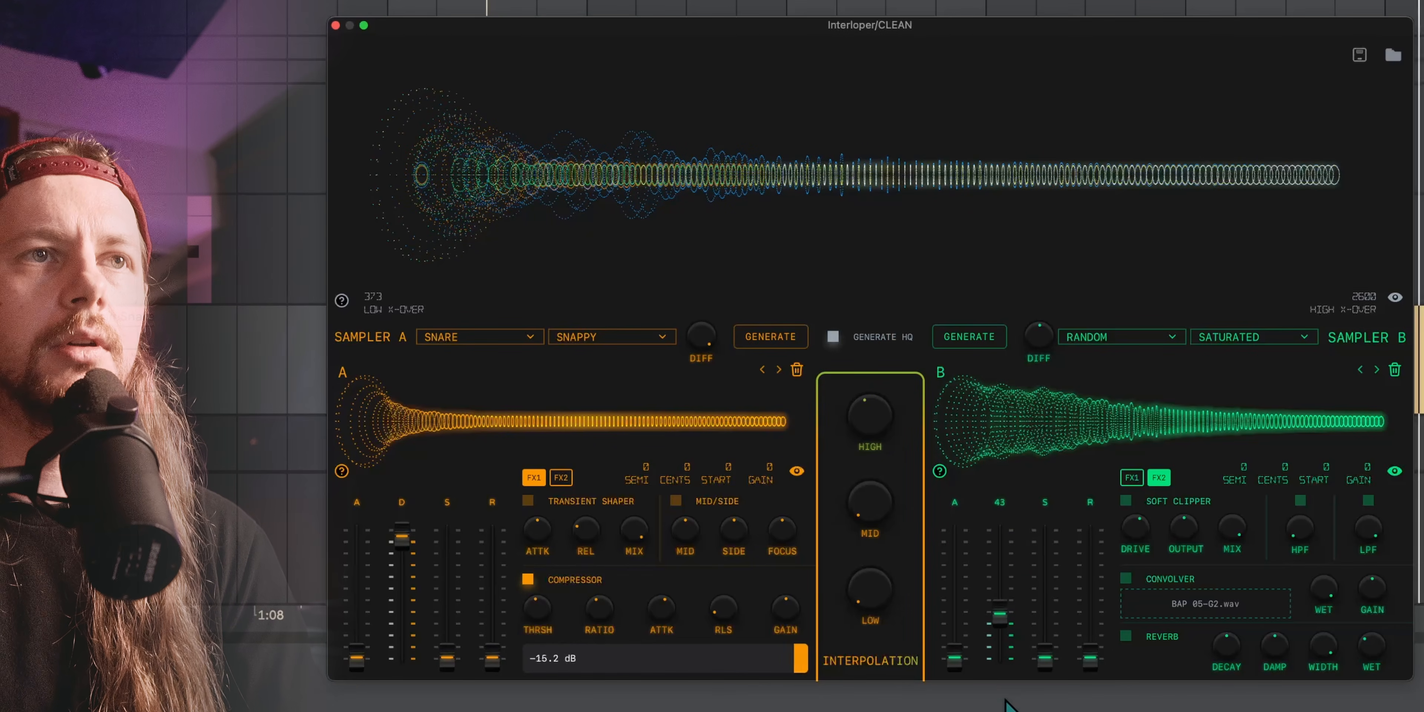
pyautogui.moveTo(876, 525); pyautogui.dragTo(876, 475)
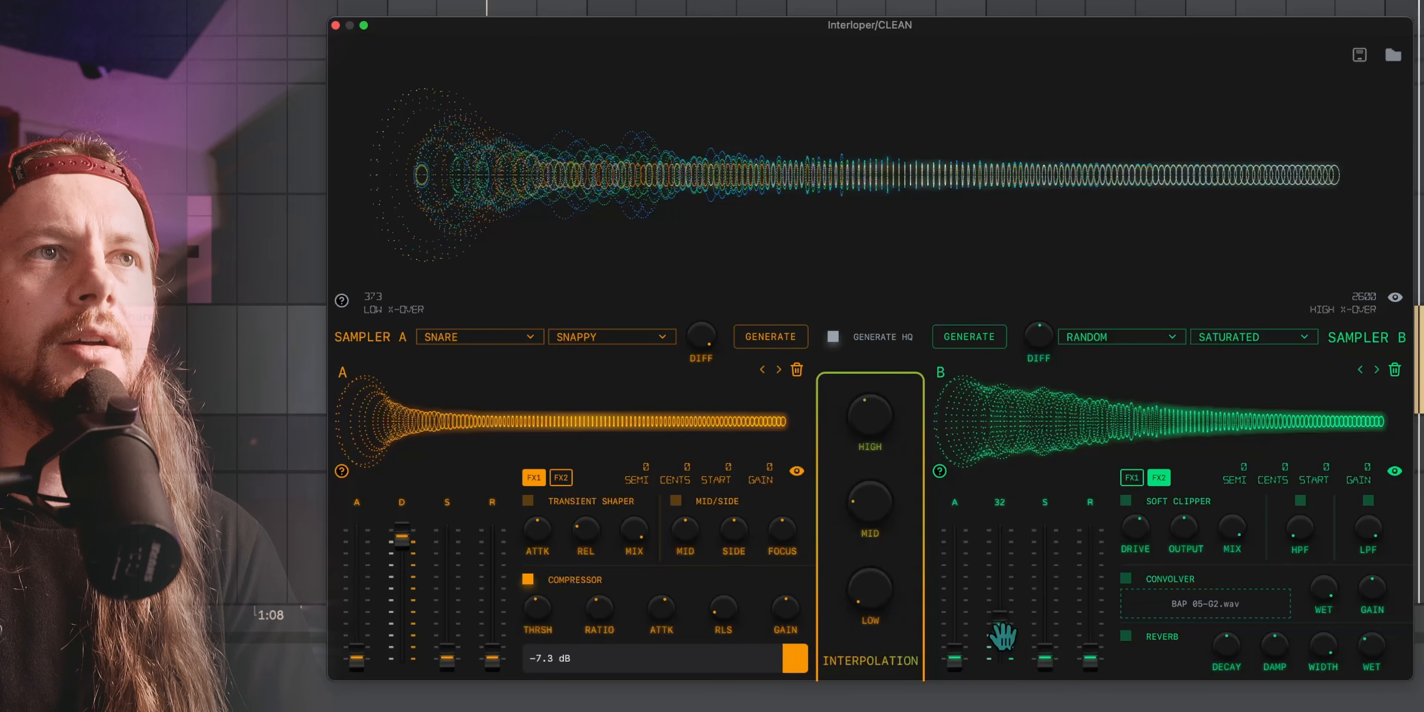
pyautogui.moveTo(879, 600); pyautogui.dragTo(884, 346)
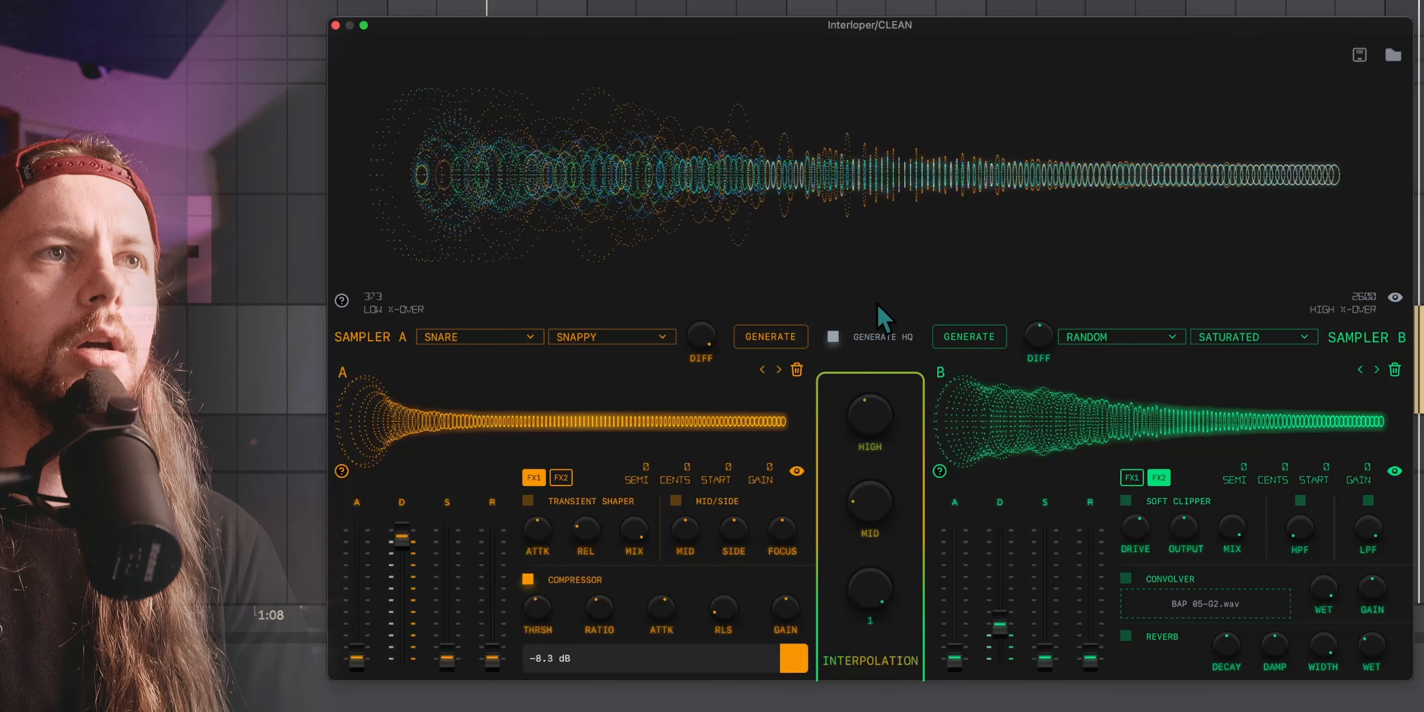
pyautogui.moveTo(883, 243); pyautogui.dragTo(872, 624)
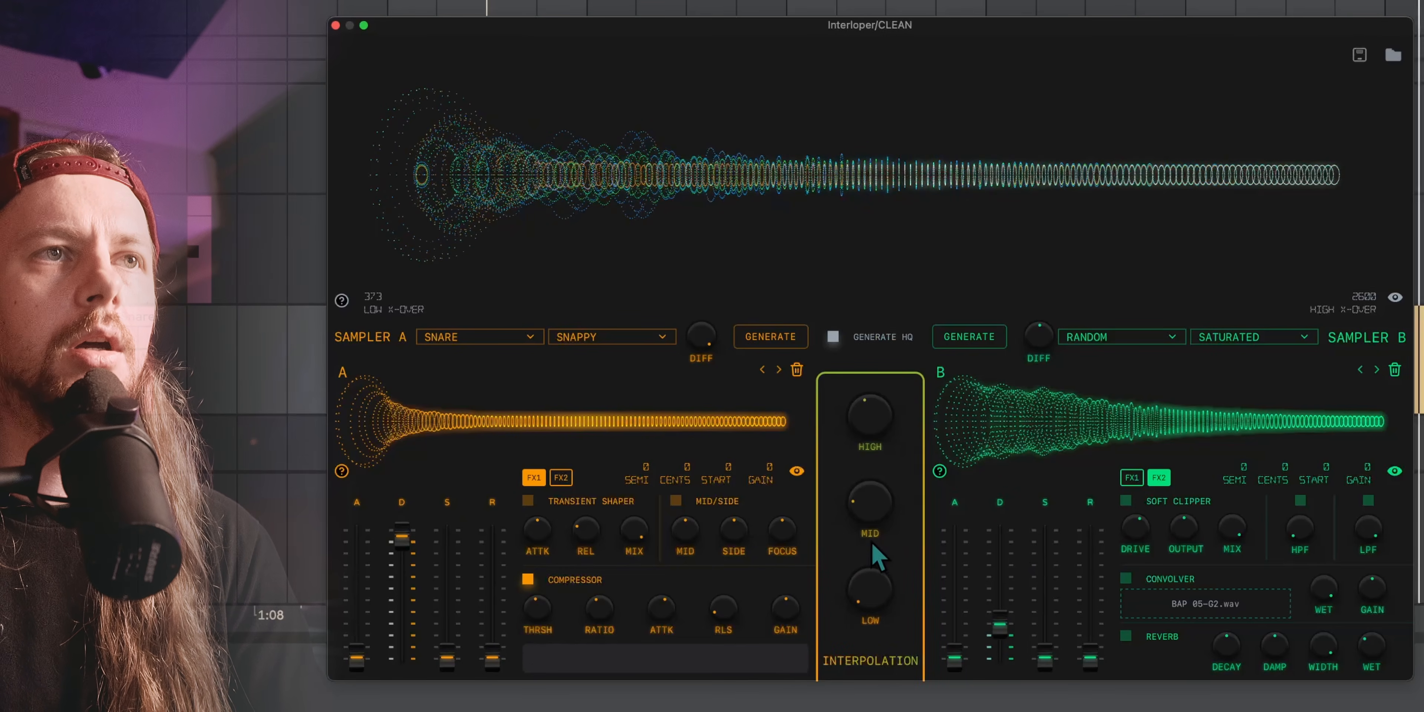
pyautogui.moveTo(880, 483); pyautogui.dragTo(876, 449)
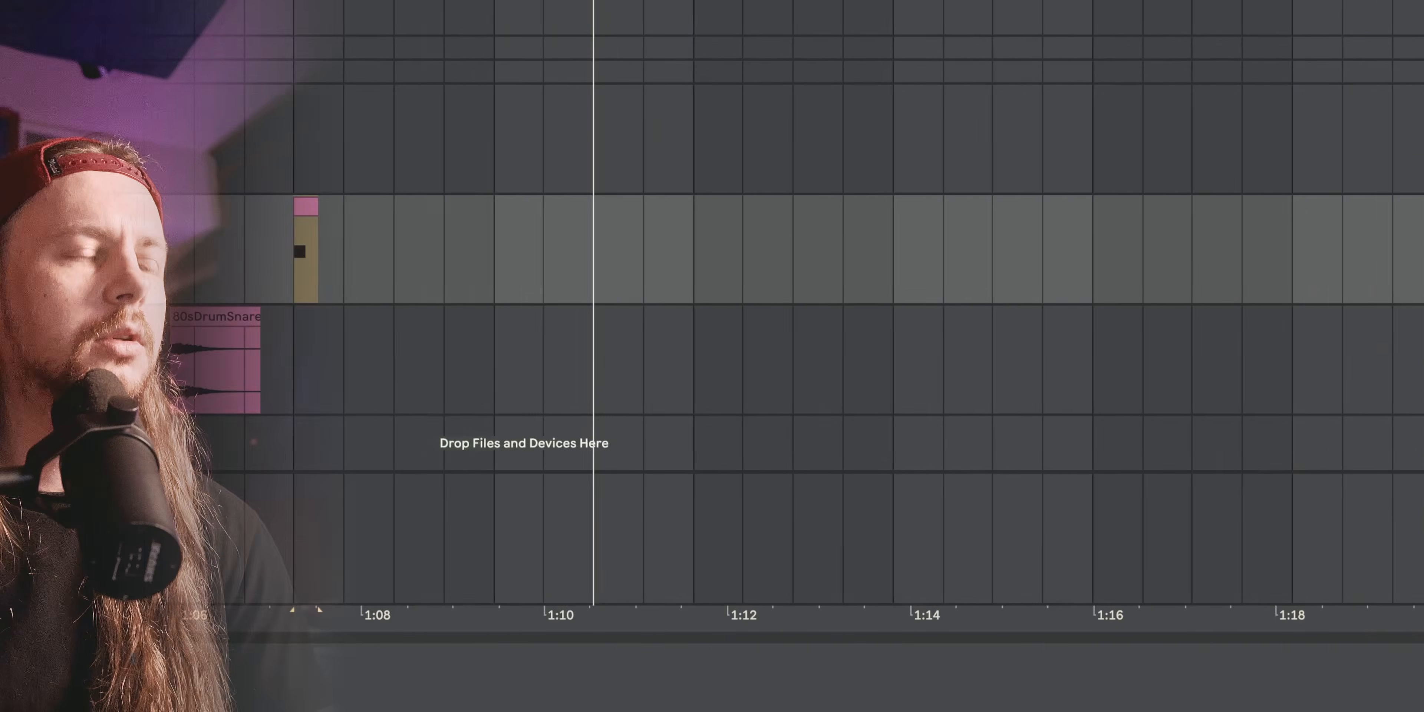
# Arrange the Visco and Interloper windows over the Ableton Live arrangement, play from the Visco marker and audition sampler A's sample
pyautogui.moveTo(686, 165); pyautogui.dragTo(862, 187)
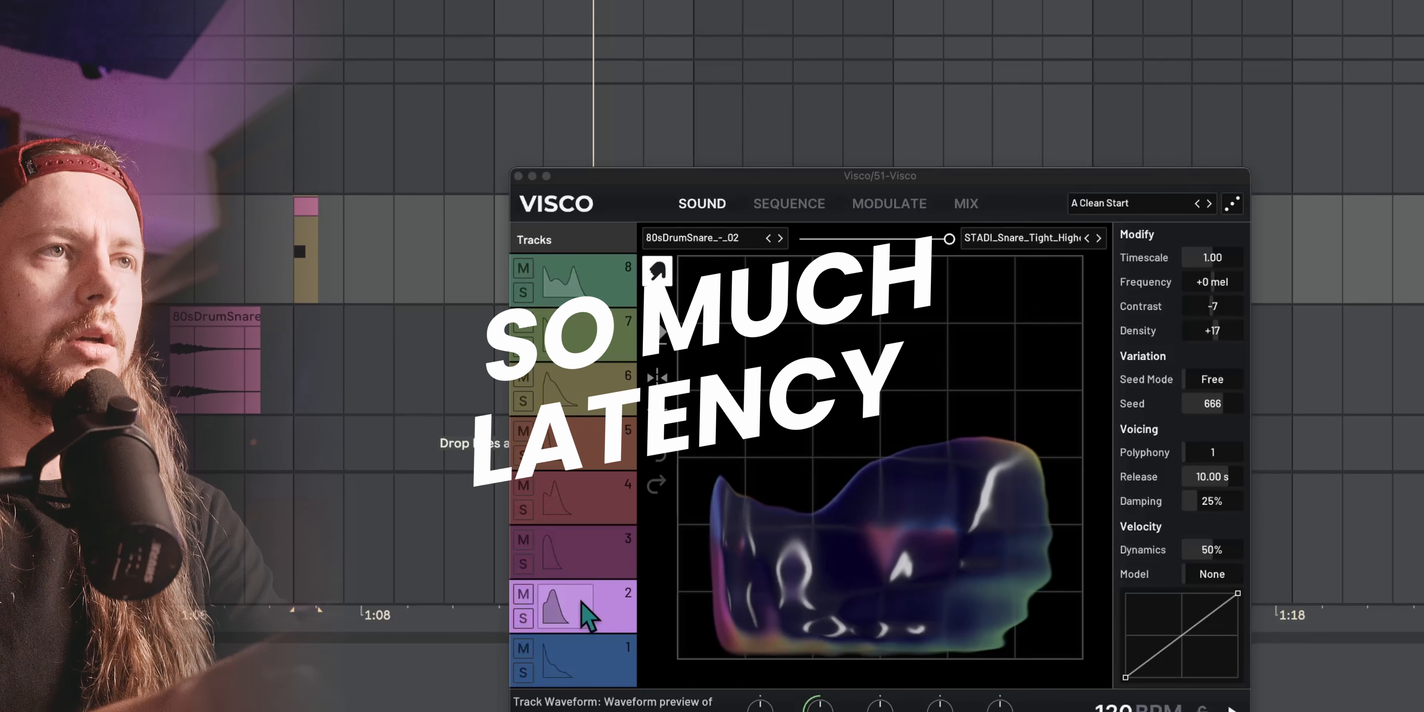
pyautogui.click(1415, 359)
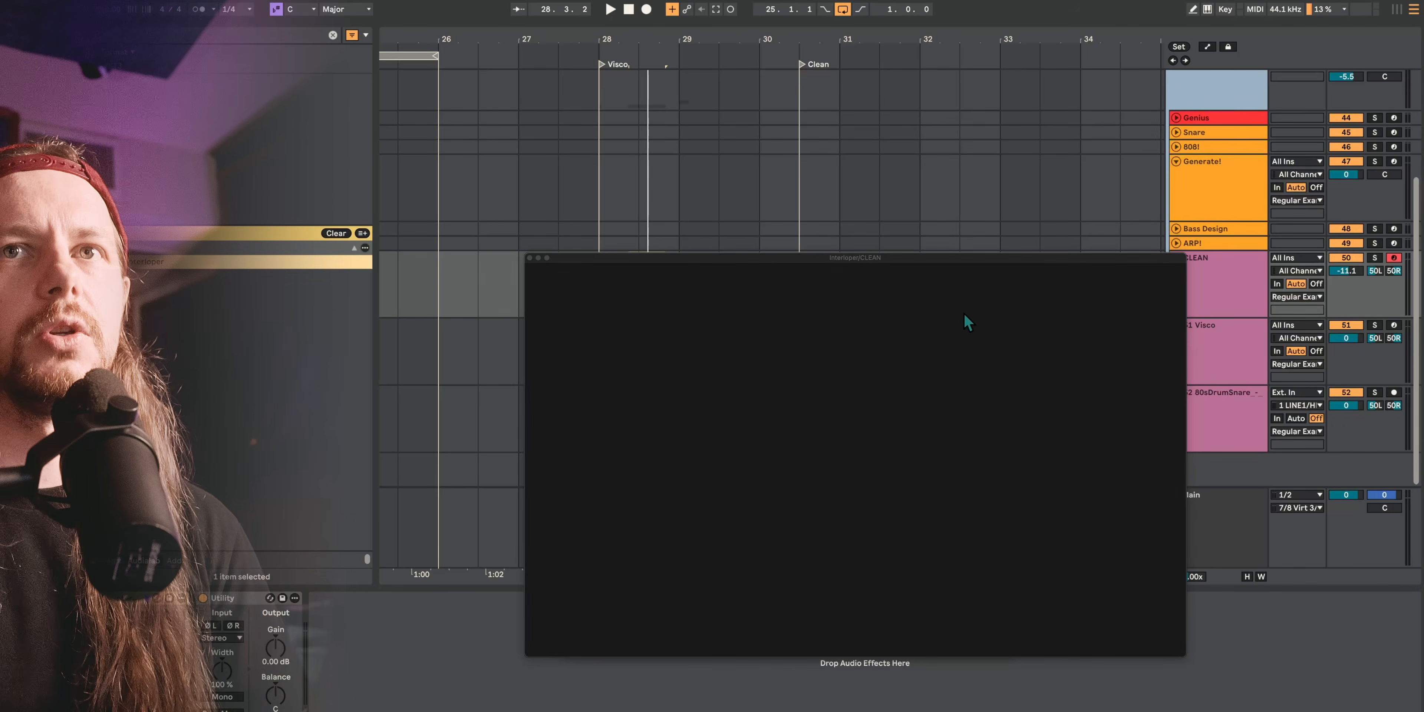
pyautogui.moveTo(788, 255); pyautogui.dragTo(842, 374)
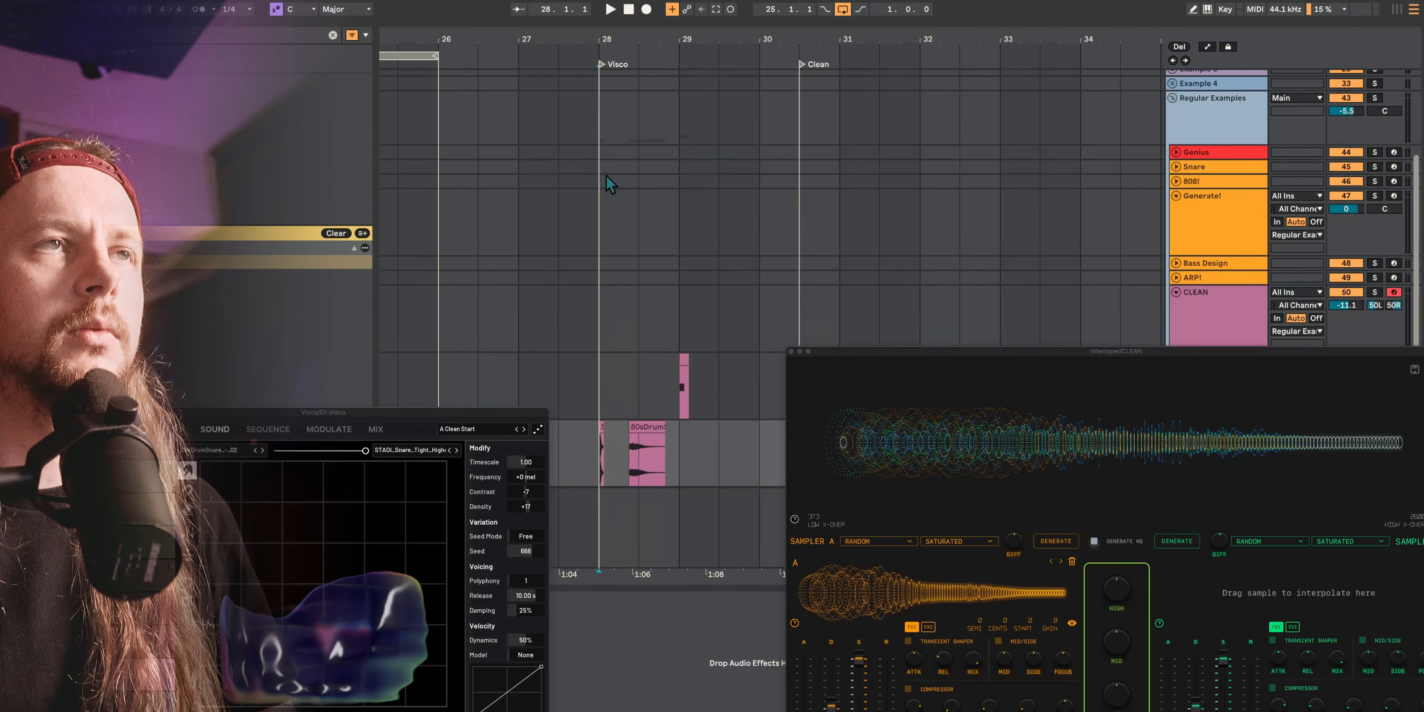
pyautogui.press('space')
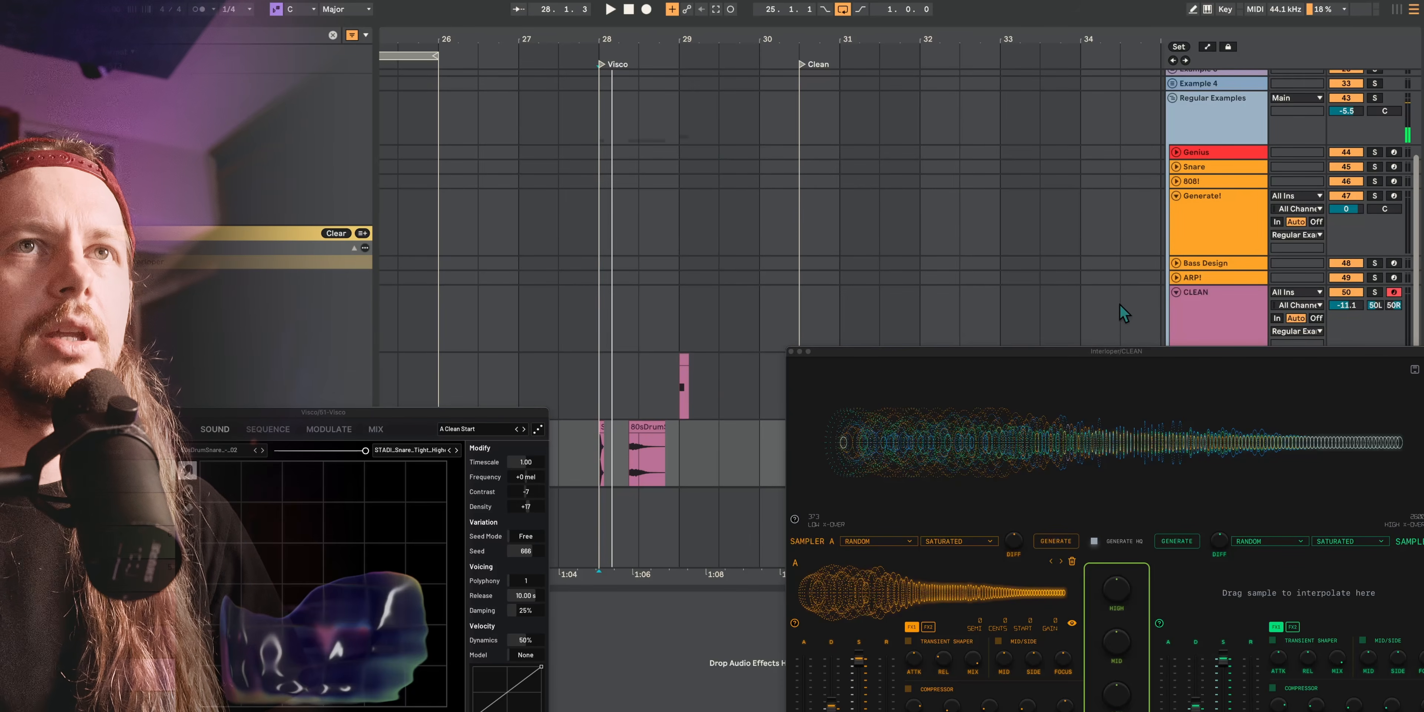
pyautogui.click(977, 578)
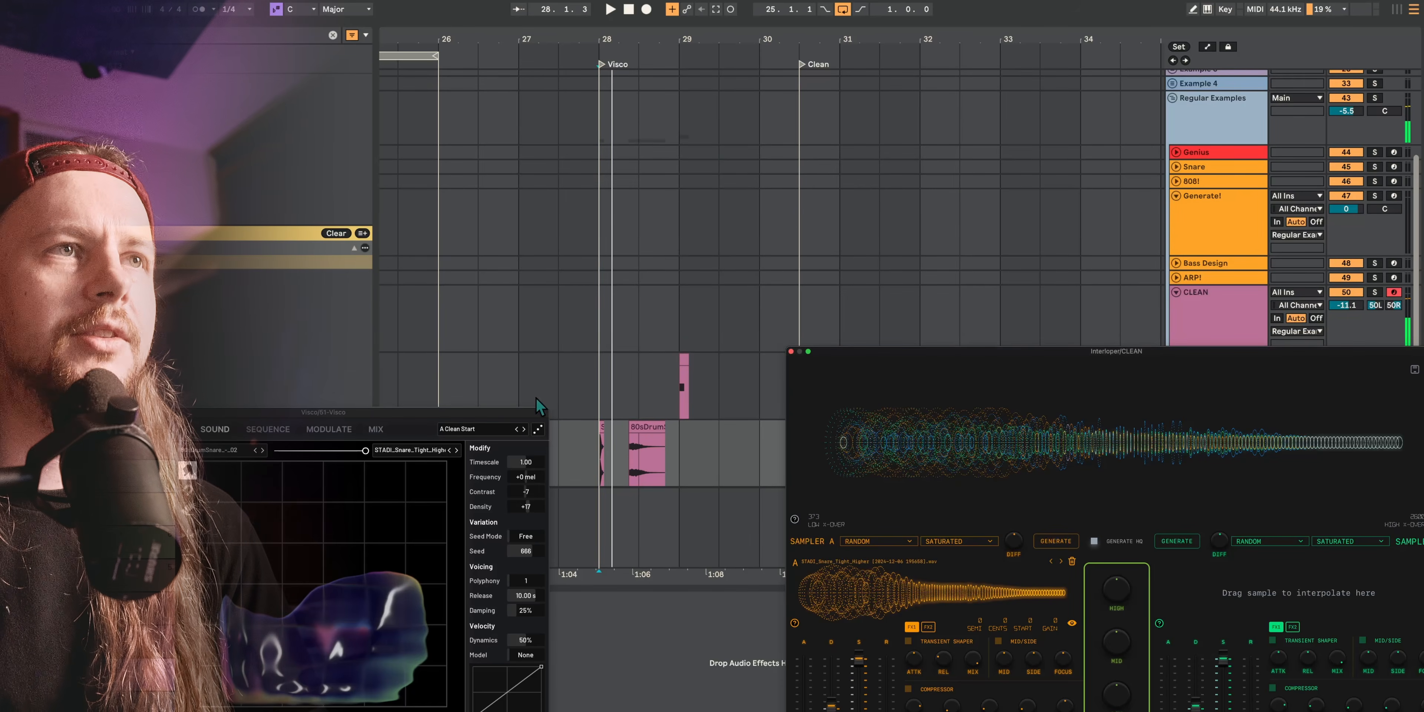
# Close the Interloper window, audition the sound on Visco's track 2 and move the Visco window into clear view
pyautogui.moveTo(907, 351); pyautogui.dragTo(732, 360)
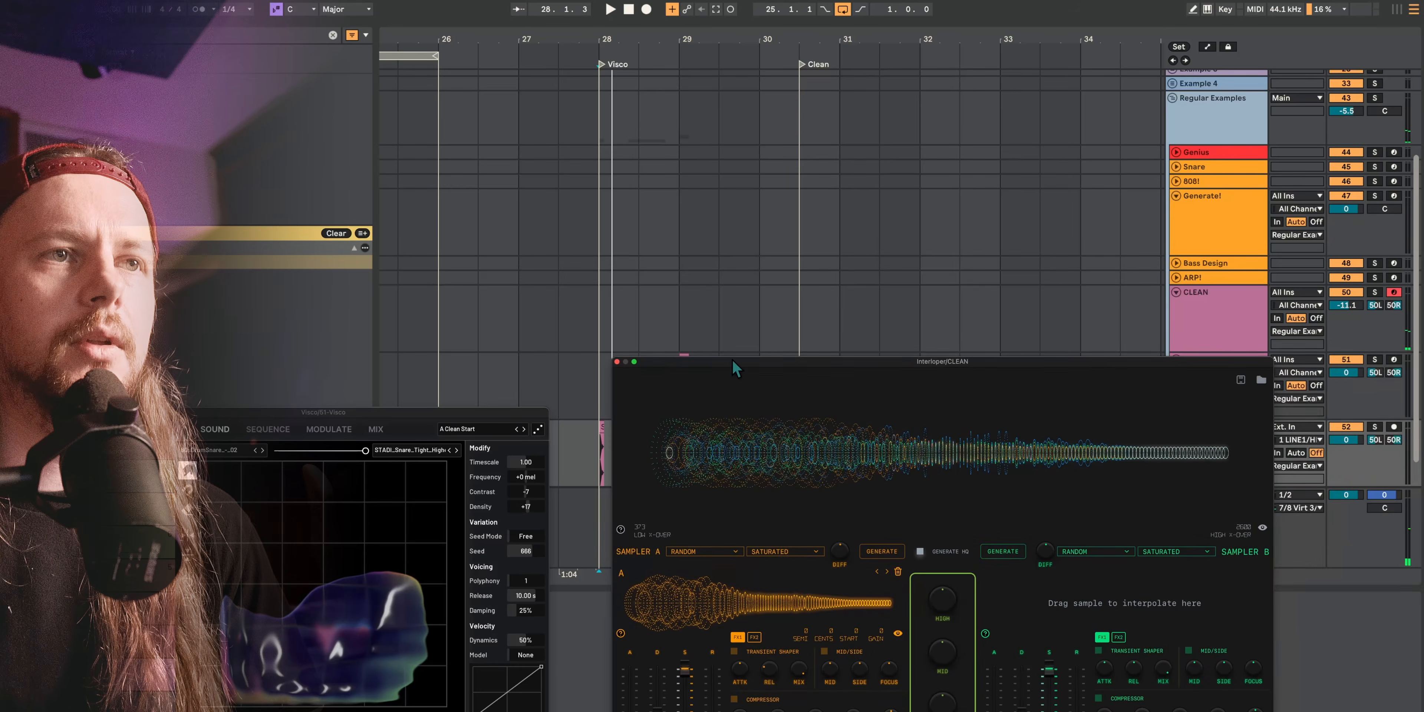
pyautogui.click(616, 360)
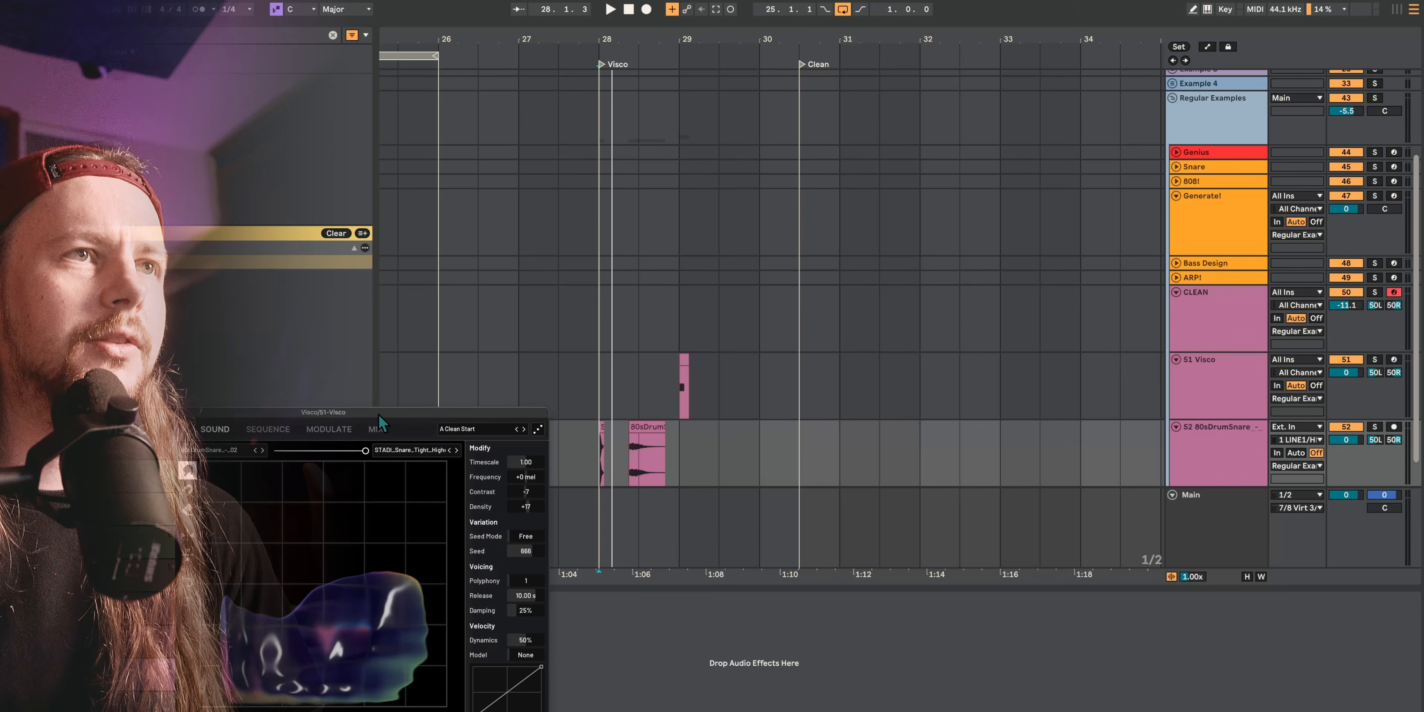
pyautogui.moveTo(378, 415); pyautogui.dragTo(392, 380)
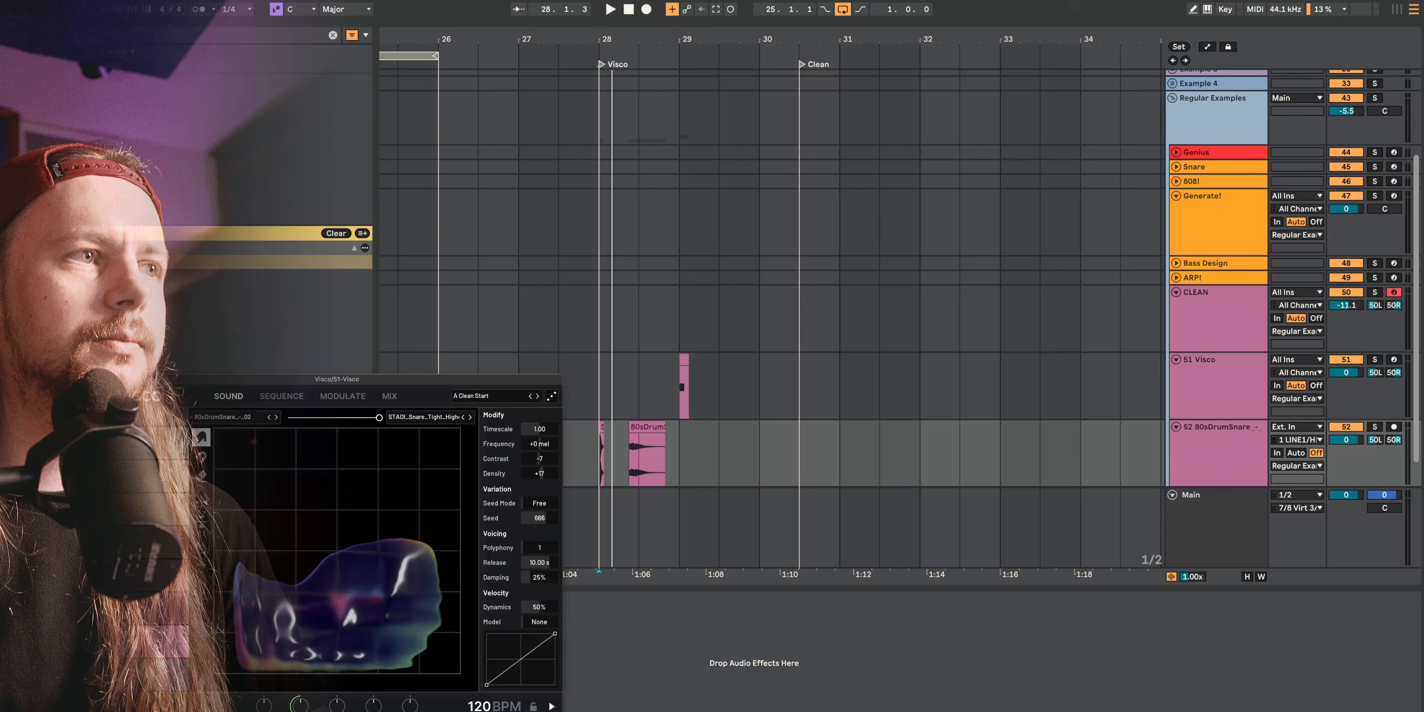
pyautogui.click(170, 640)
pyautogui.click(170, 640)
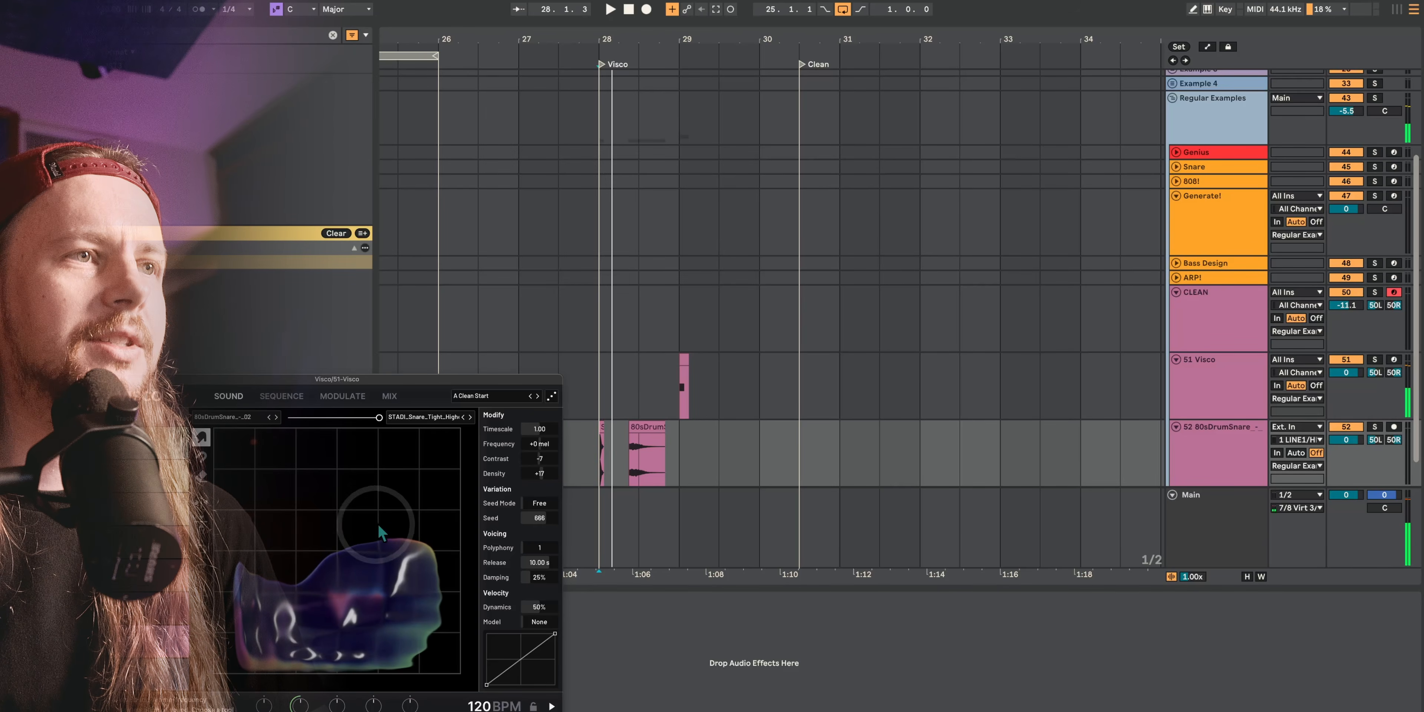
pyautogui.moveTo(428, 383); pyautogui.dragTo(1048, 351)
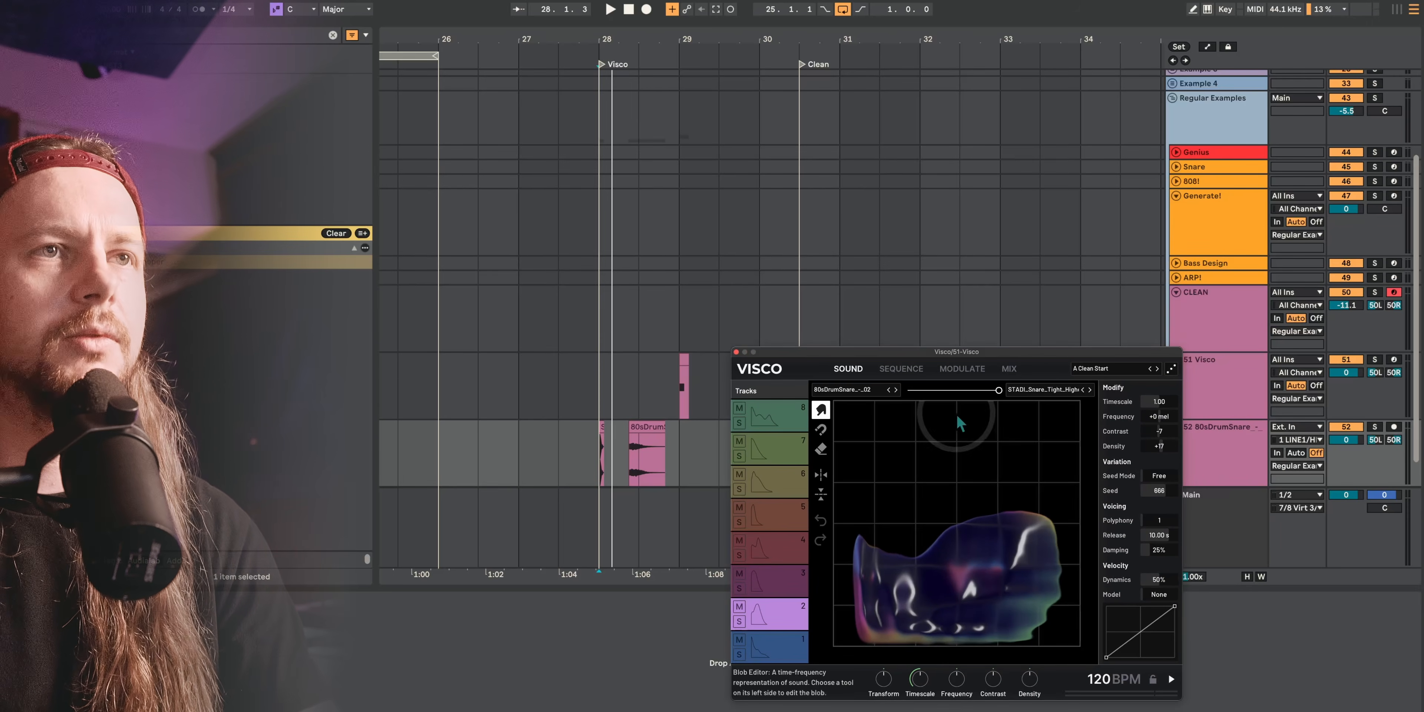
# Arm the Visco track and play the short recorded snare clip at the Visco marker
pyautogui.click(1393, 359)
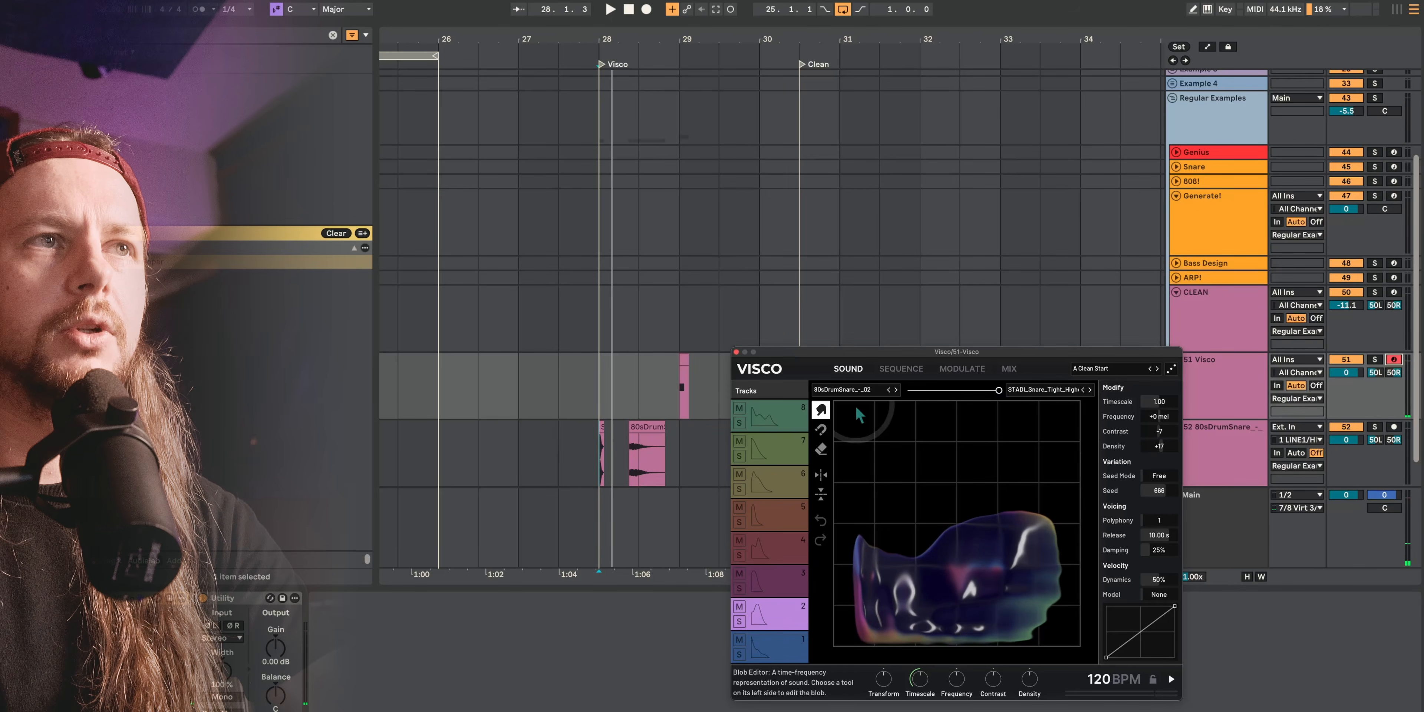
pyautogui.click(602, 427)
pyautogui.press('space')
pyautogui.press('space')
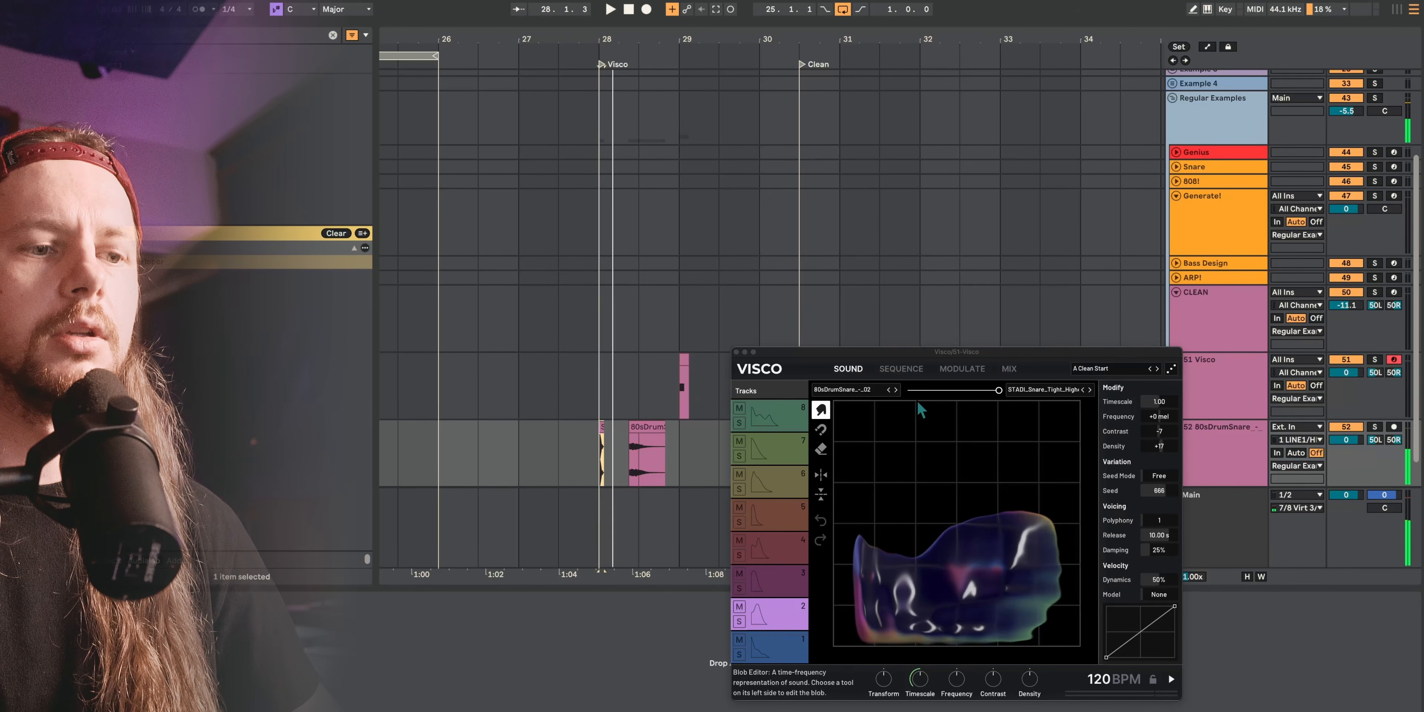
# Audition the Visco MIDI clip against the 80sDrumSnare clip, and morph Visco's track 2 sound between its two samples
pyautogui.click(686, 365)
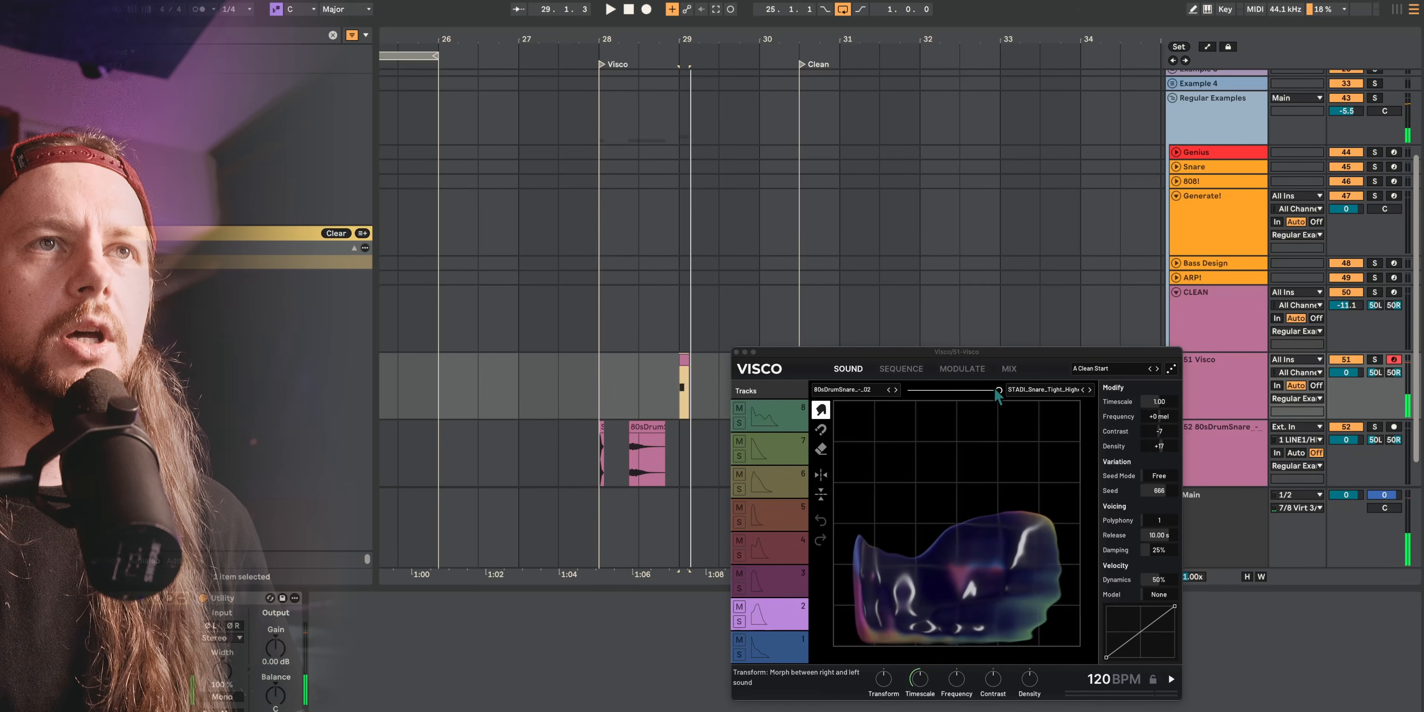
pyautogui.click(643, 426)
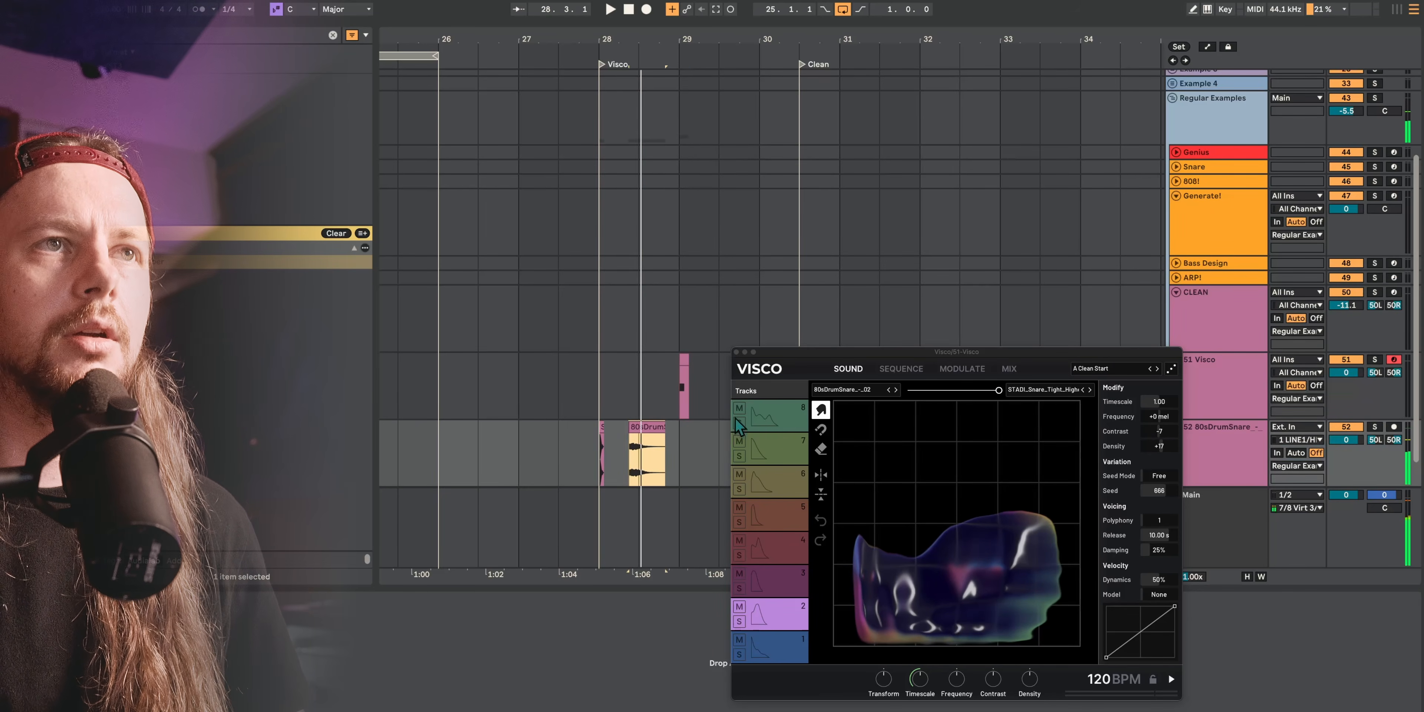
pyautogui.click(686, 367)
pyautogui.press('space')
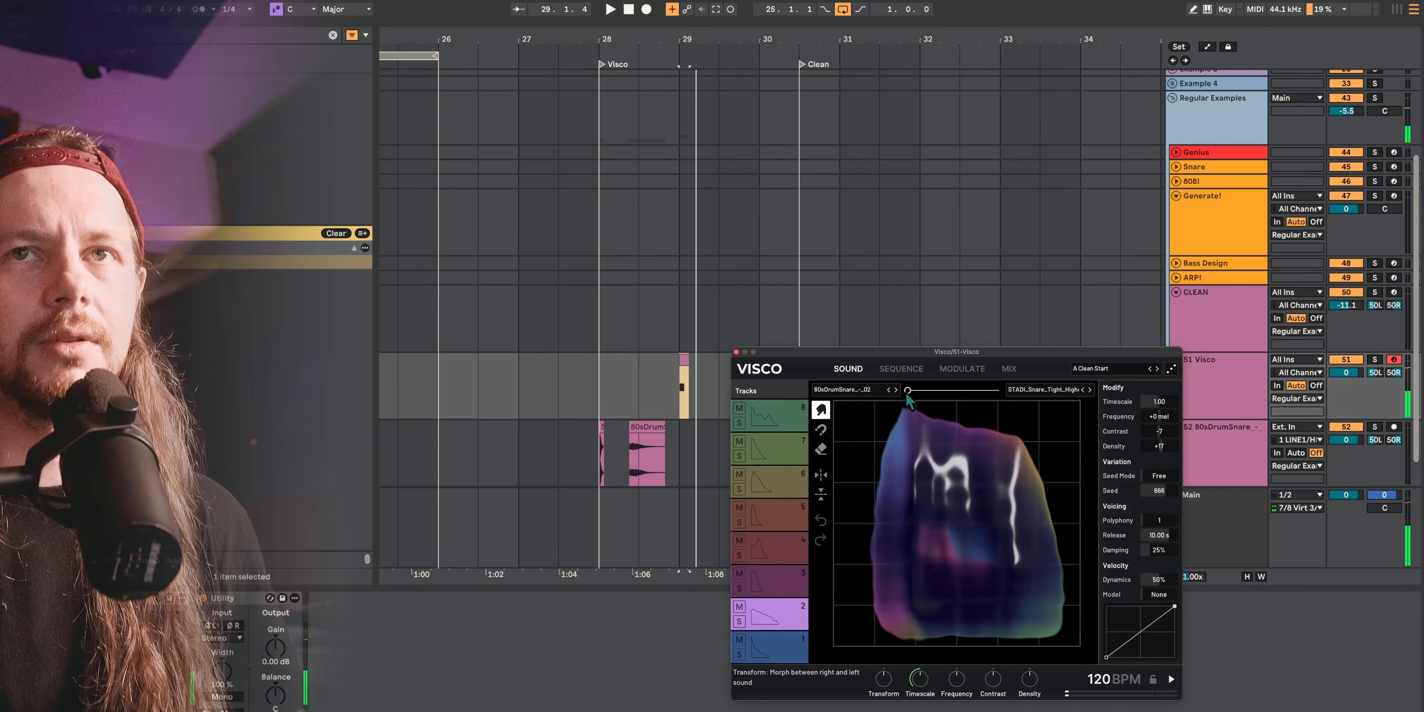
pyautogui.moveTo(907, 391); pyautogui.dragTo(996, 401)
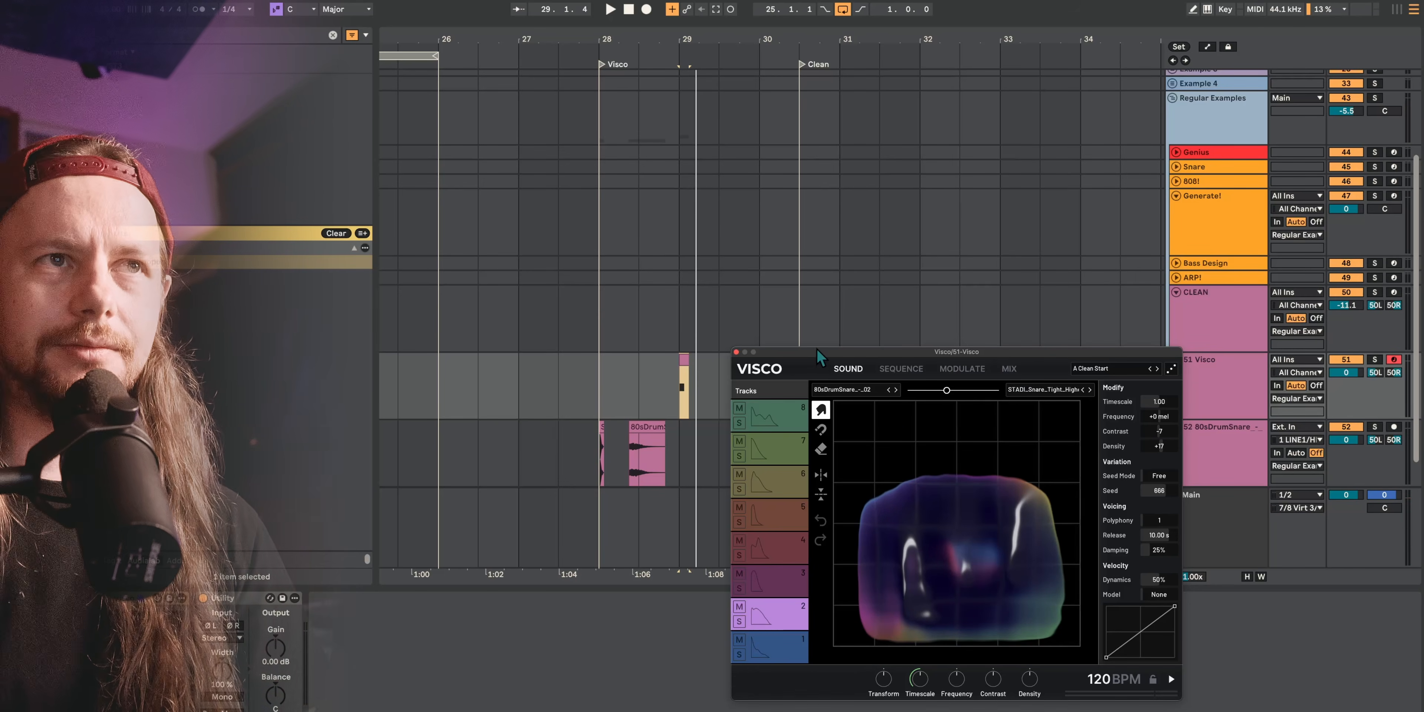
# Arm the CLEAN track, then move the Visco window aside and close it
pyautogui.click(1227, 327)
pyautogui.click(1393, 293)
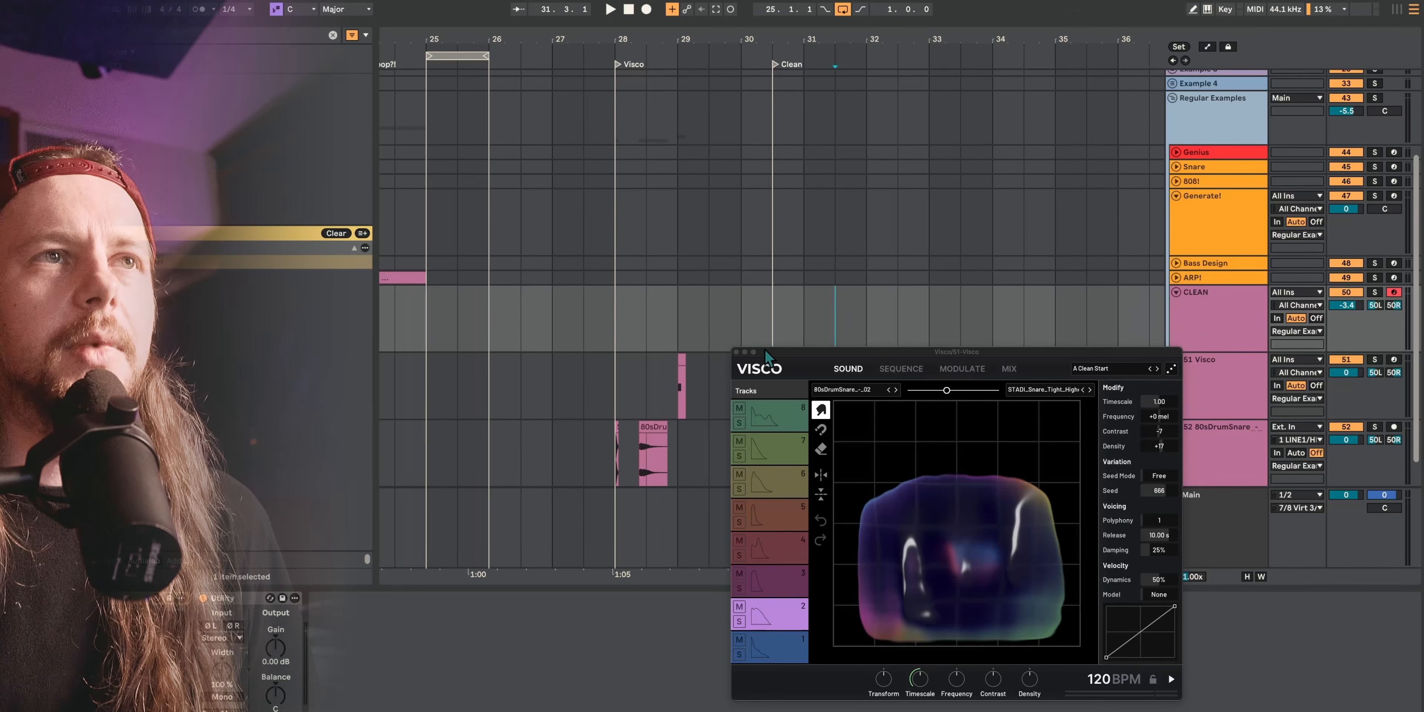
pyautogui.moveTo(764, 352); pyautogui.dragTo(706, 331)
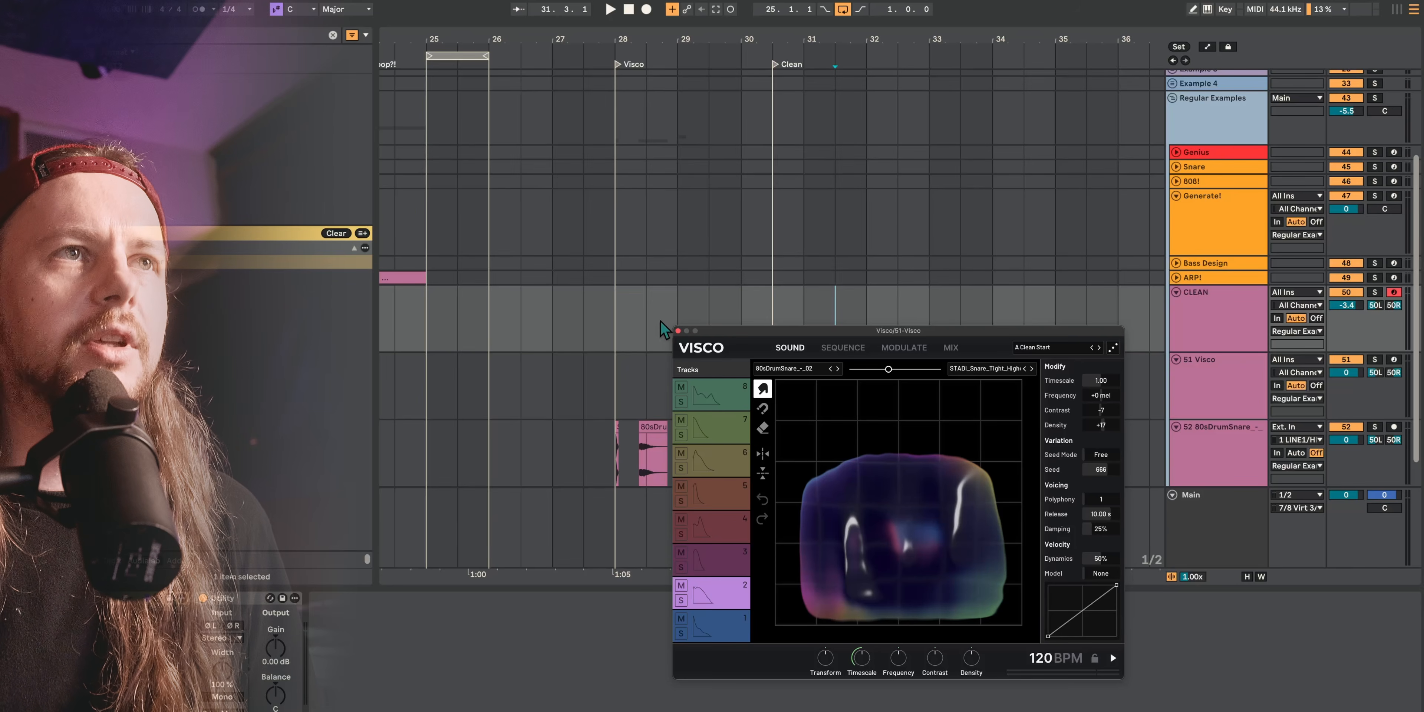
pyautogui.click(678, 330)
# Go to the Snare section of the arrangement, open the Snare track with its Interloper window and select its clip
pyautogui.scroll(-5, 698, 394)
pyautogui.hscroll(-4, 713, 378)
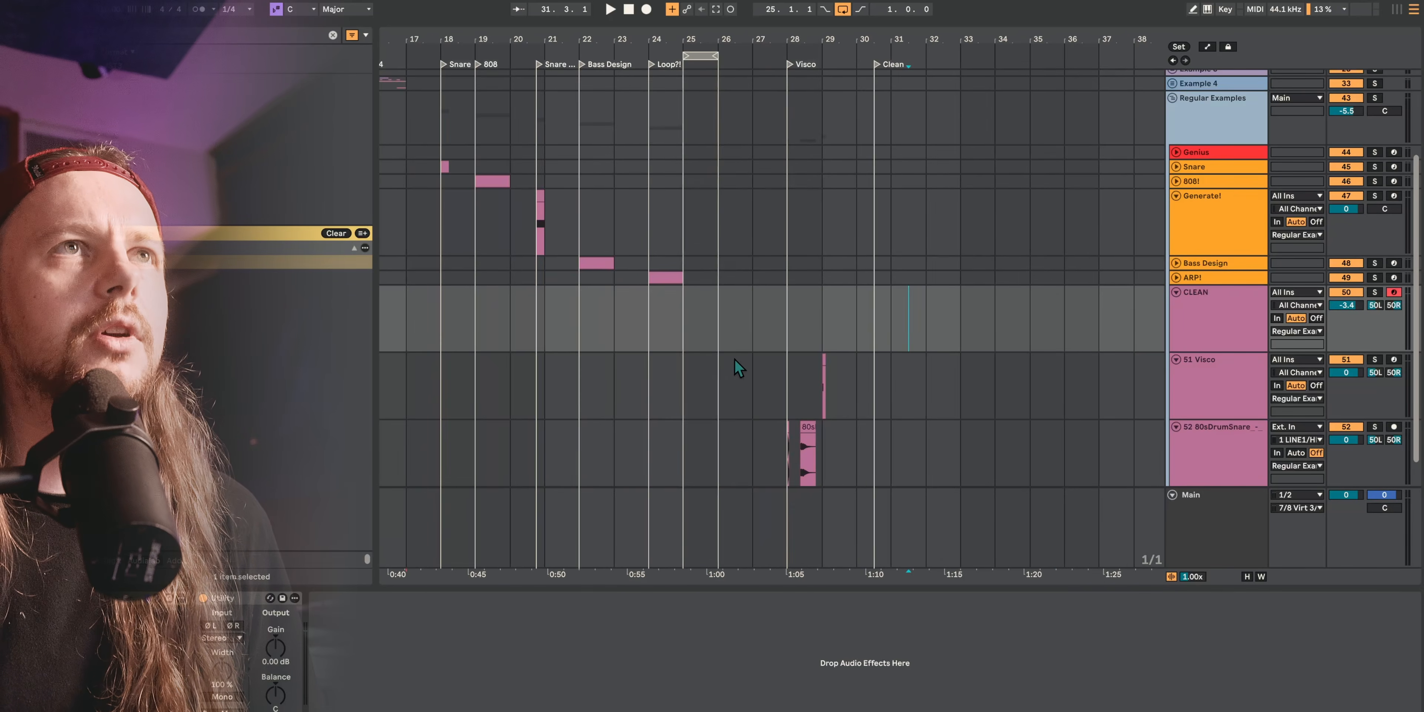
pyautogui.scroll(5, 559, 332)
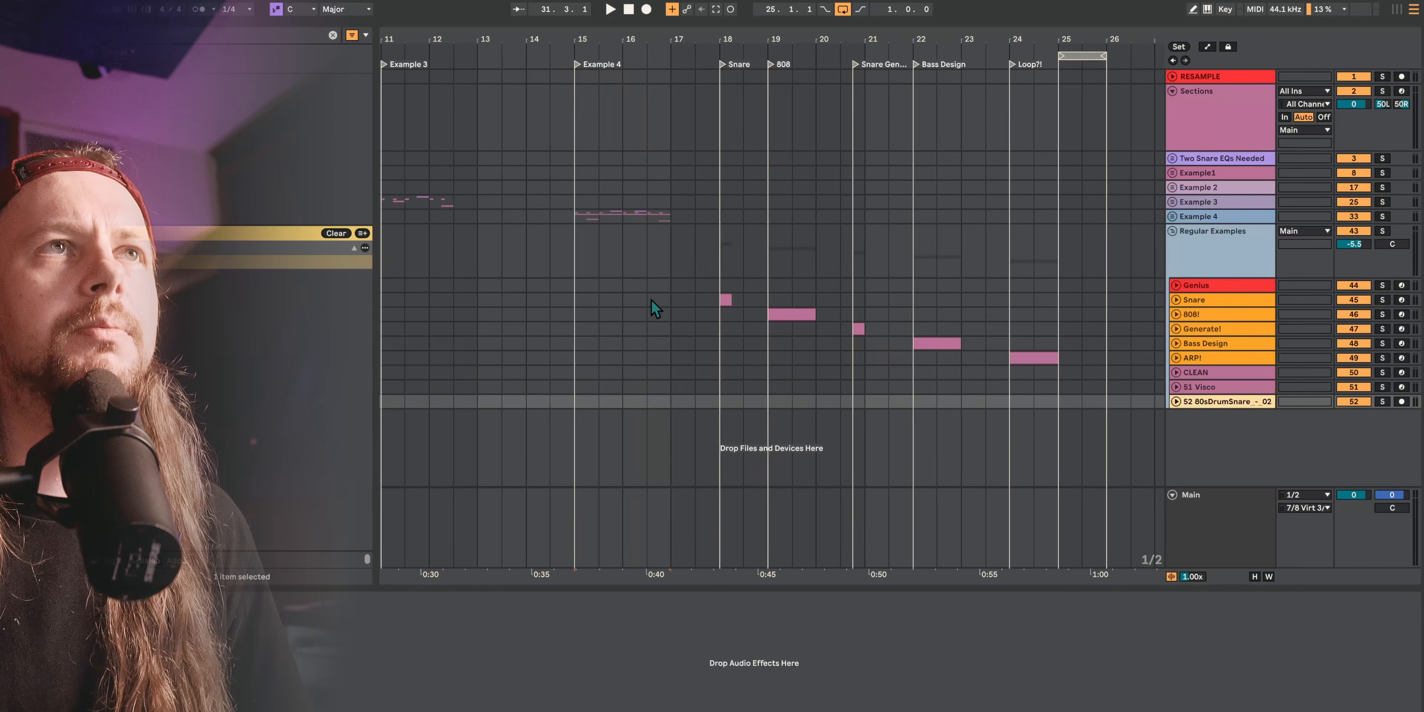
pyautogui.hscroll(1, 651, 298)
pyautogui.click(692, 274)
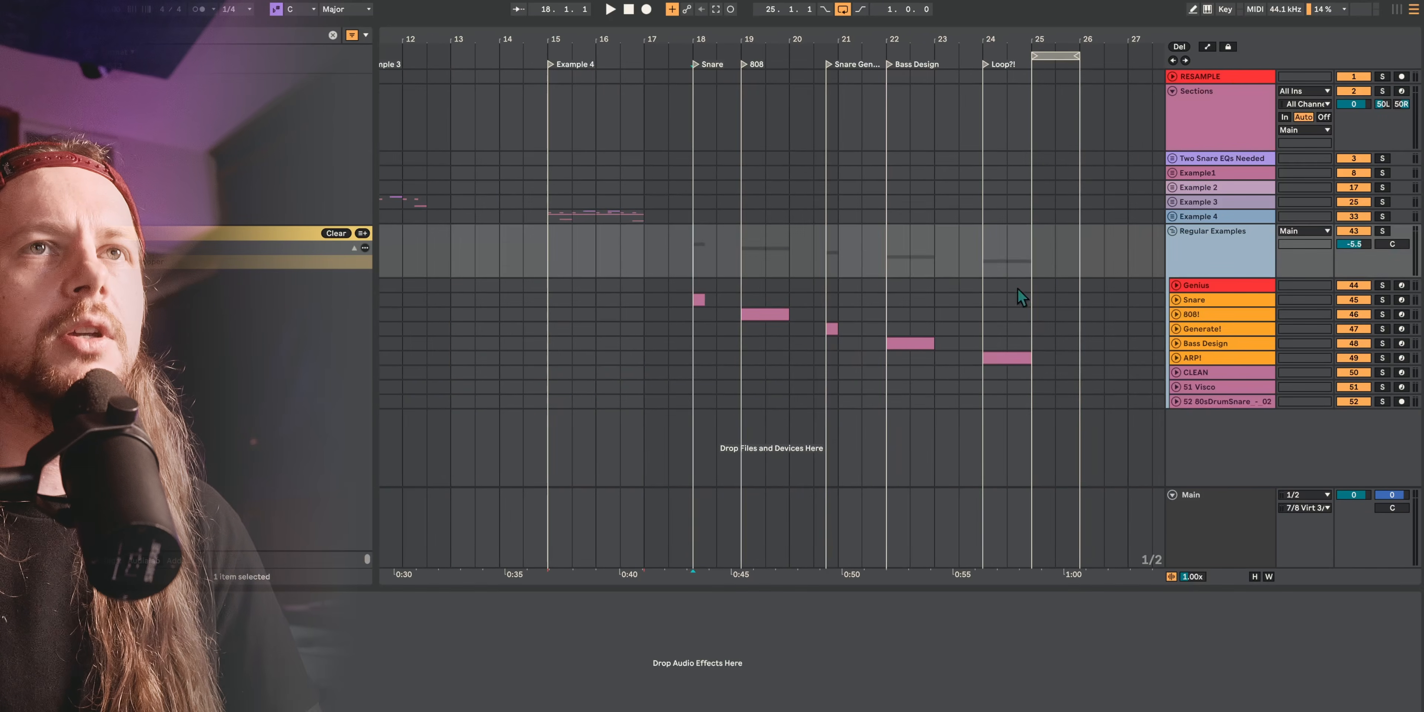
pyautogui.doubleClick(1237, 300)
pyautogui.click(697, 309)
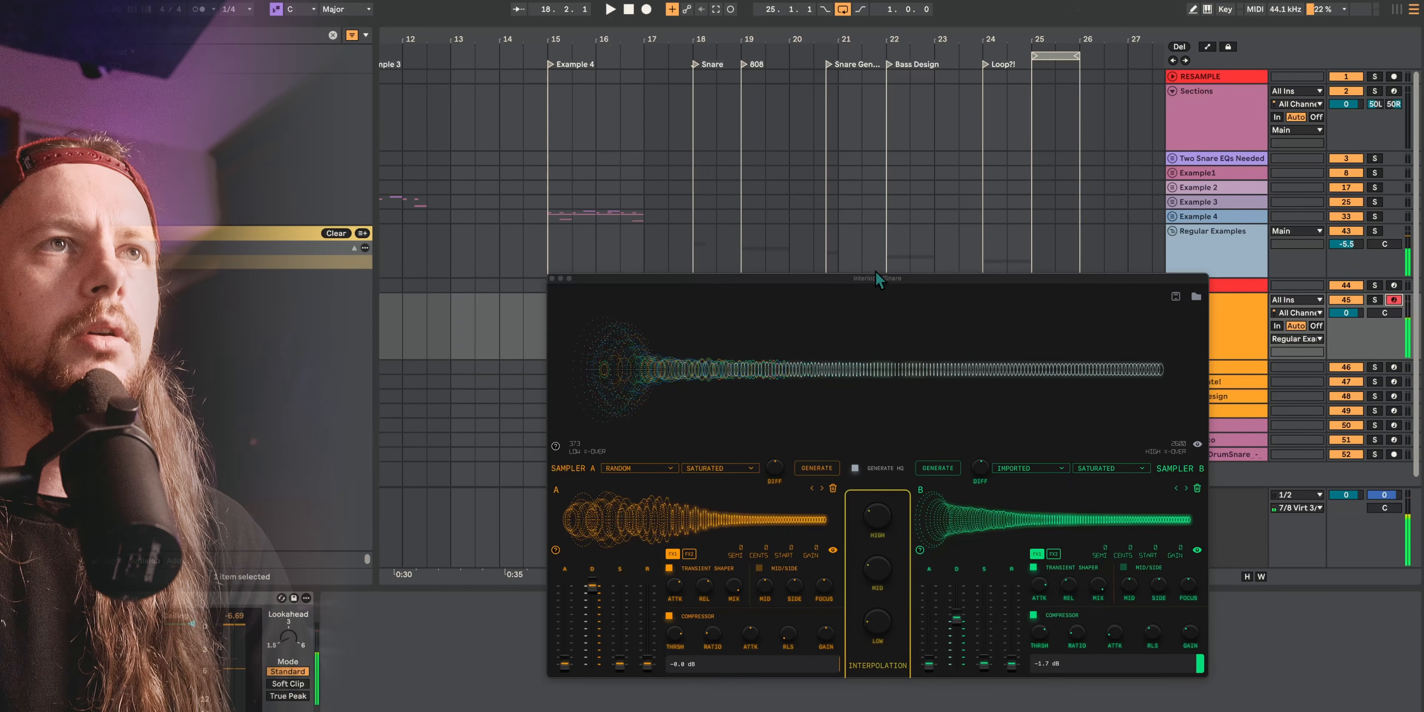
# Audition sampler A's and sampler B's samples in the Snare track's Interloper
pyautogui.click(675, 521)
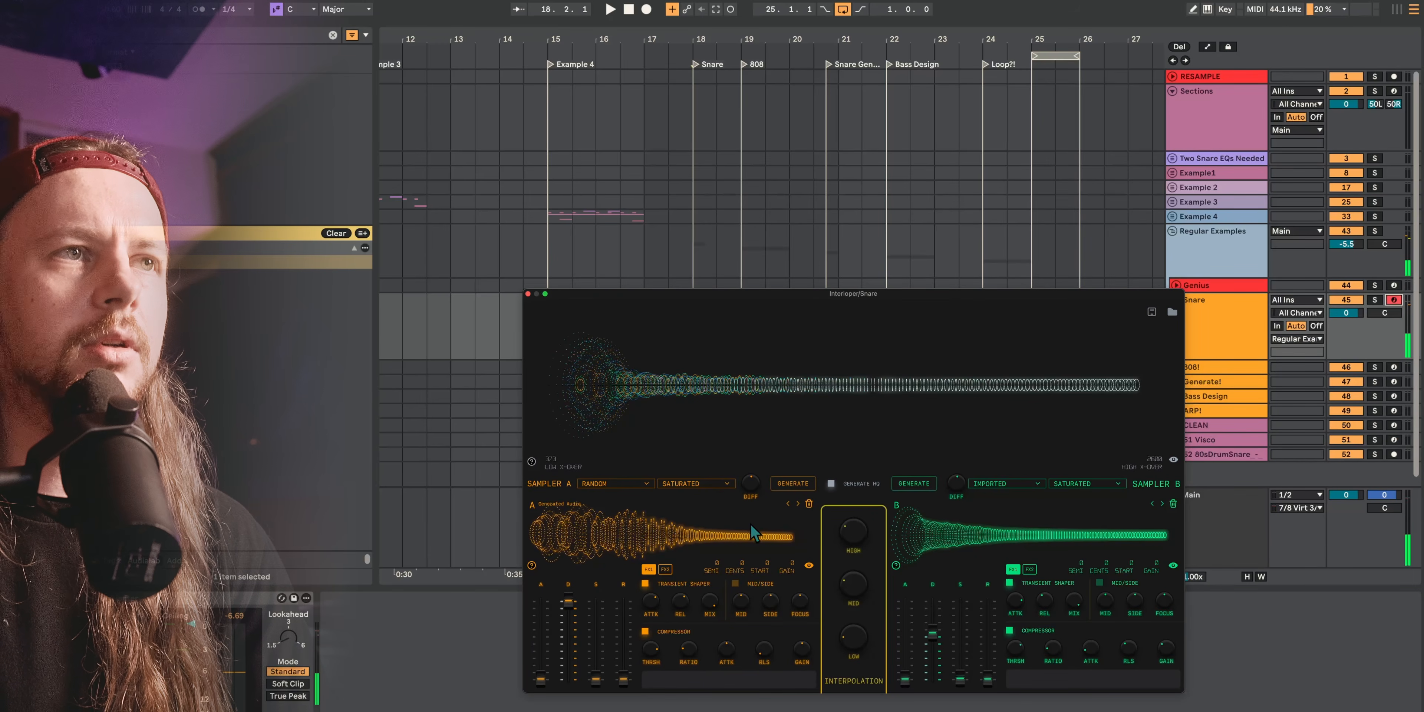
pyautogui.click(980, 536)
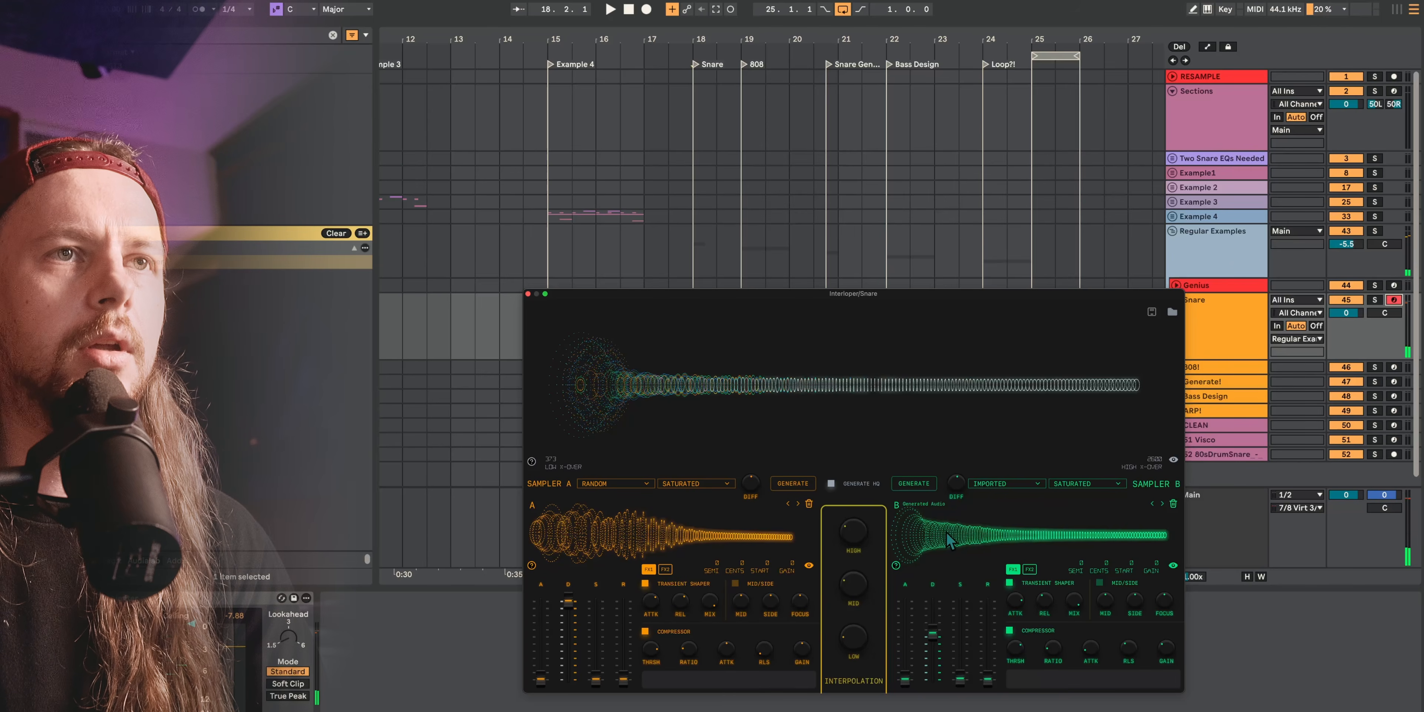
pyautogui.click(928, 528)
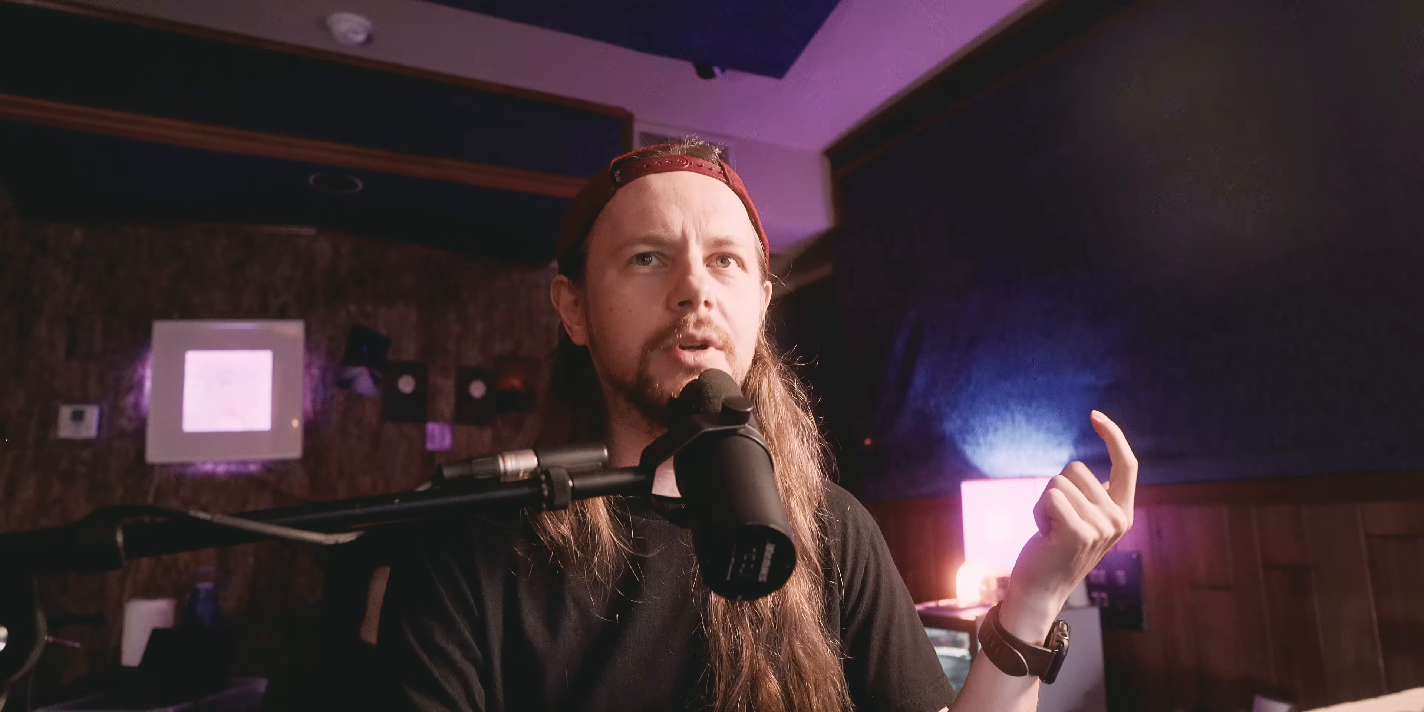
# Unfold and arm the 808! track, select its clip and show its Interloper window
pyautogui.click(1188, 369)
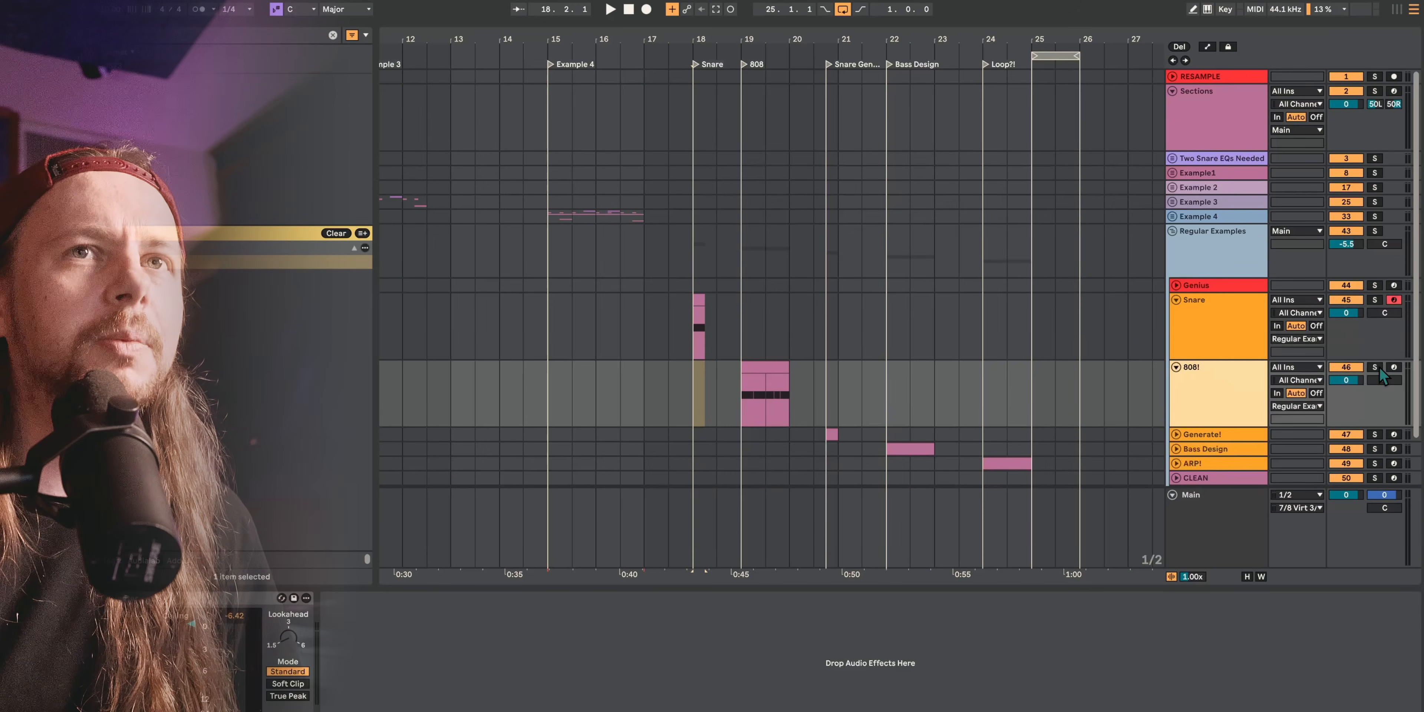
pyautogui.click(1389, 367)
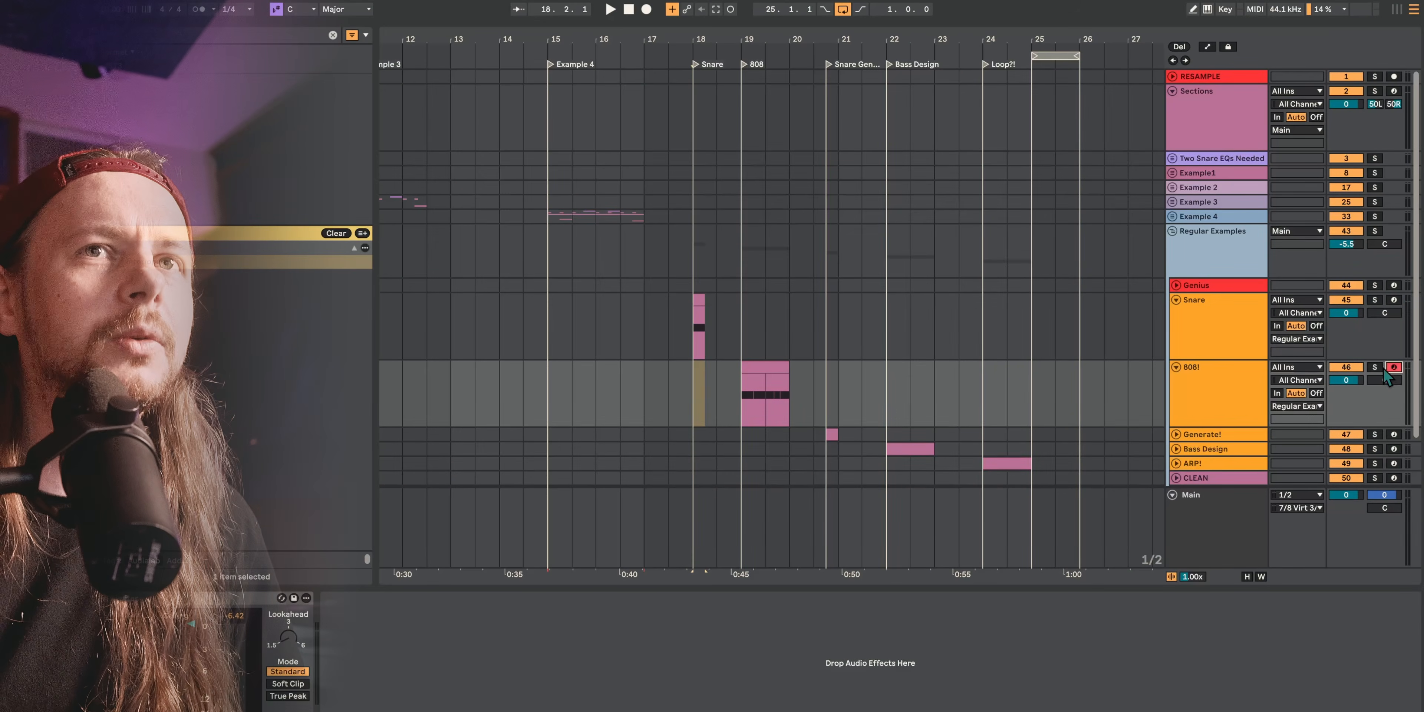
pyautogui.click(753, 366)
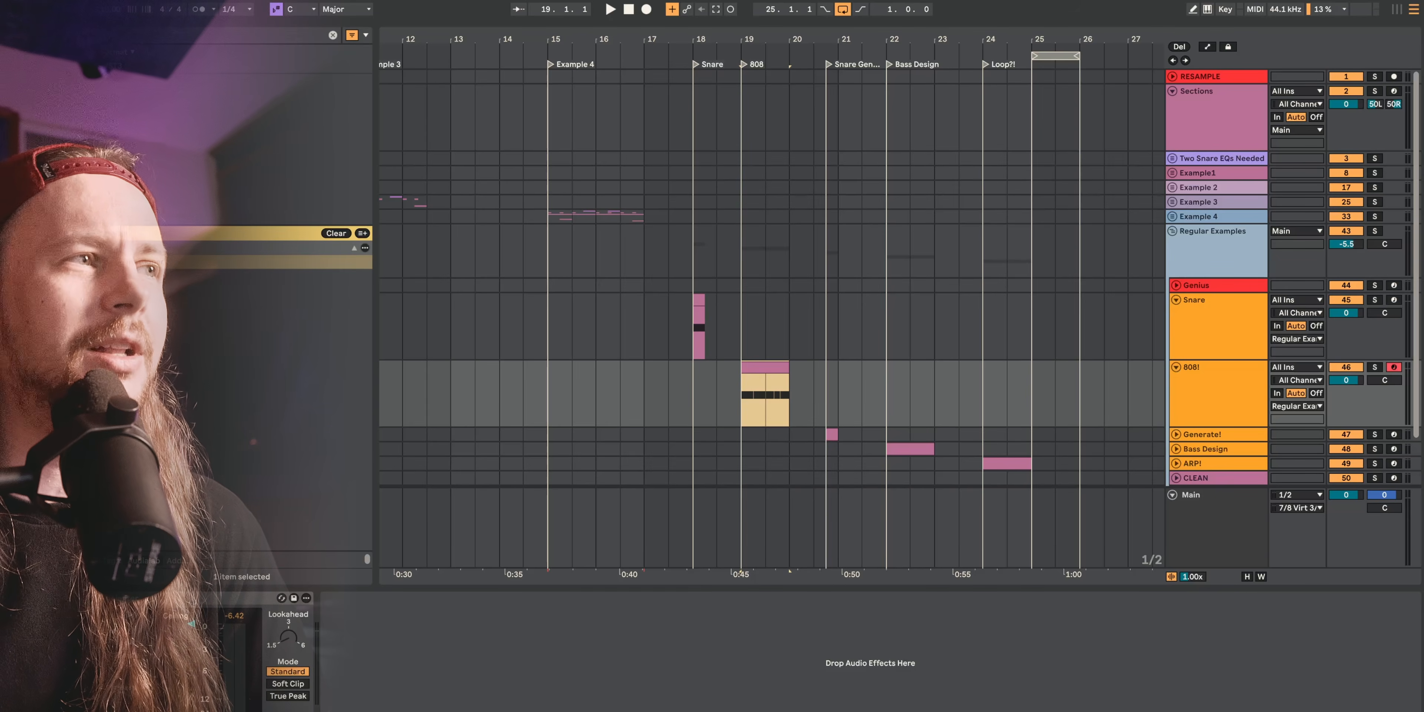
pyautogui.press('alt+super+p')
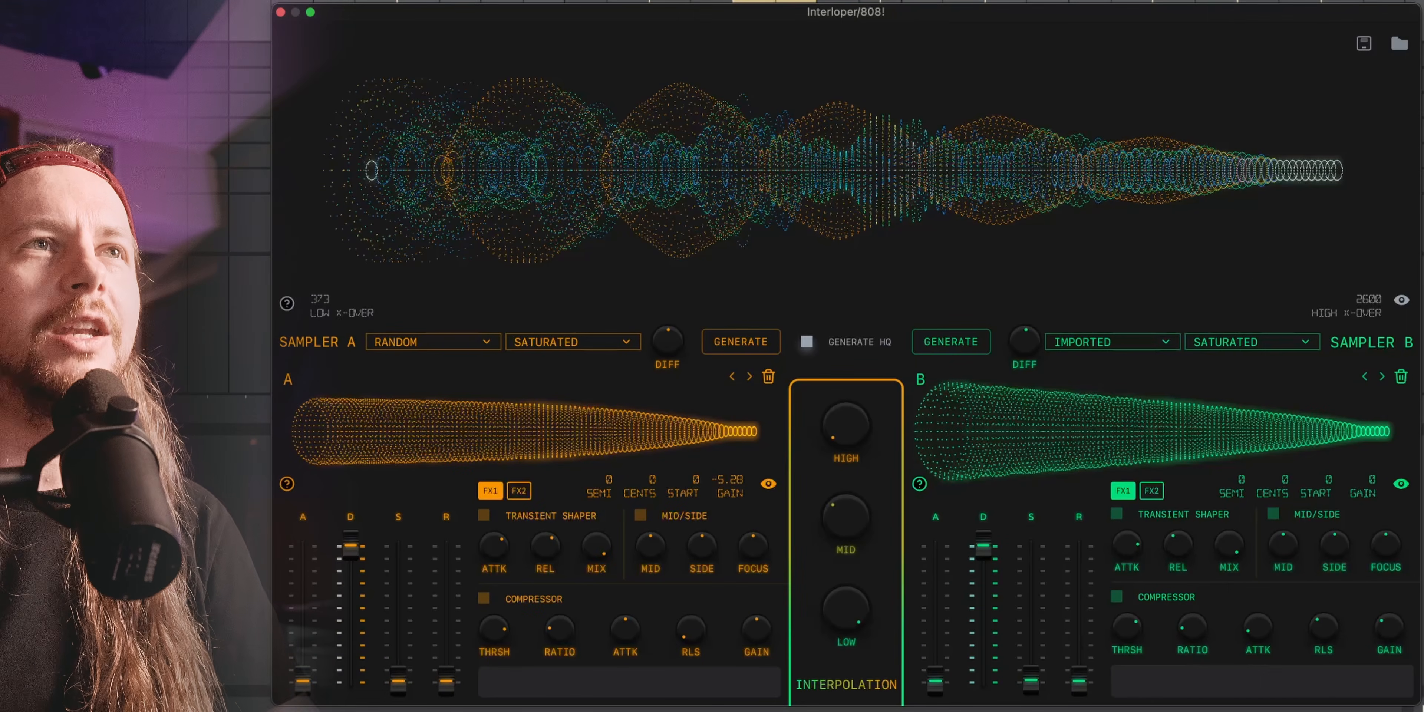
# Audition the 808 samples of sampler A and sampler B in turn
pyautogui.click(1072, 2)
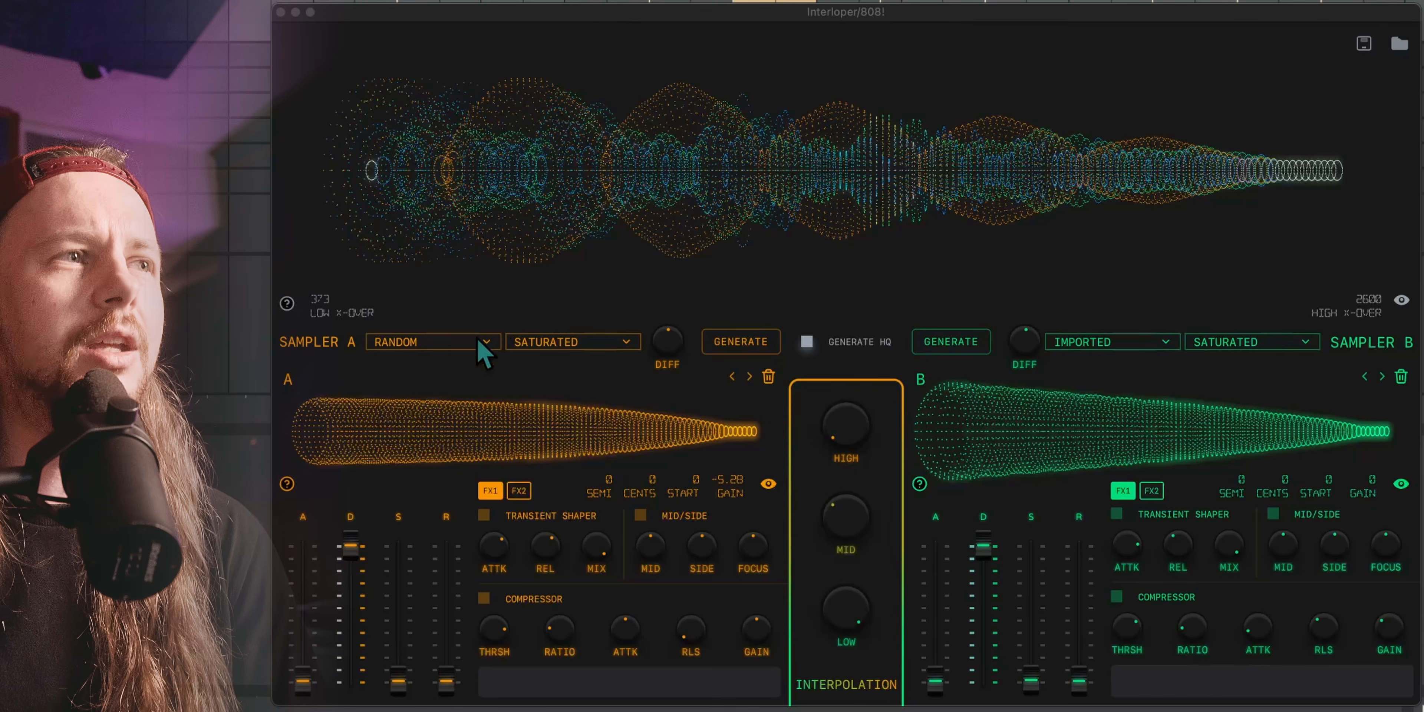
pyautogui.click(516, 437)
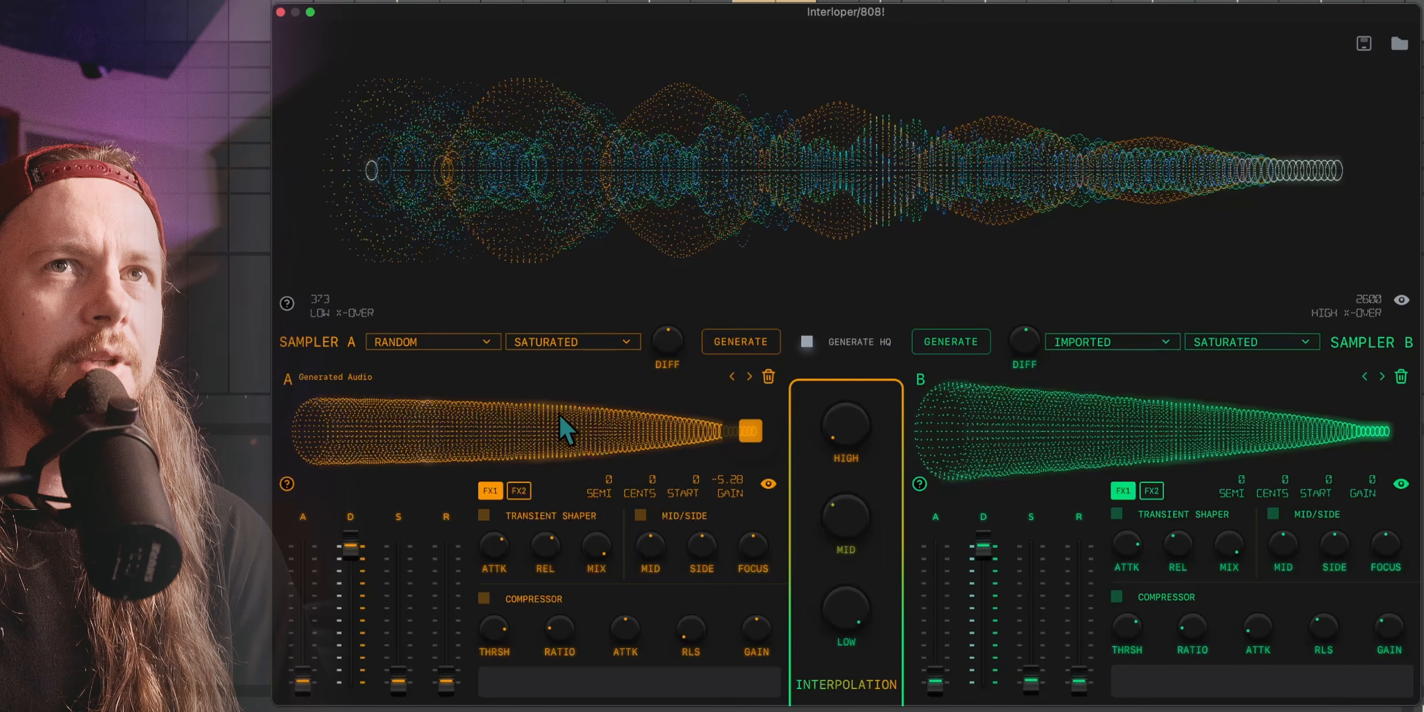
pyautogui.click(1026, 442)
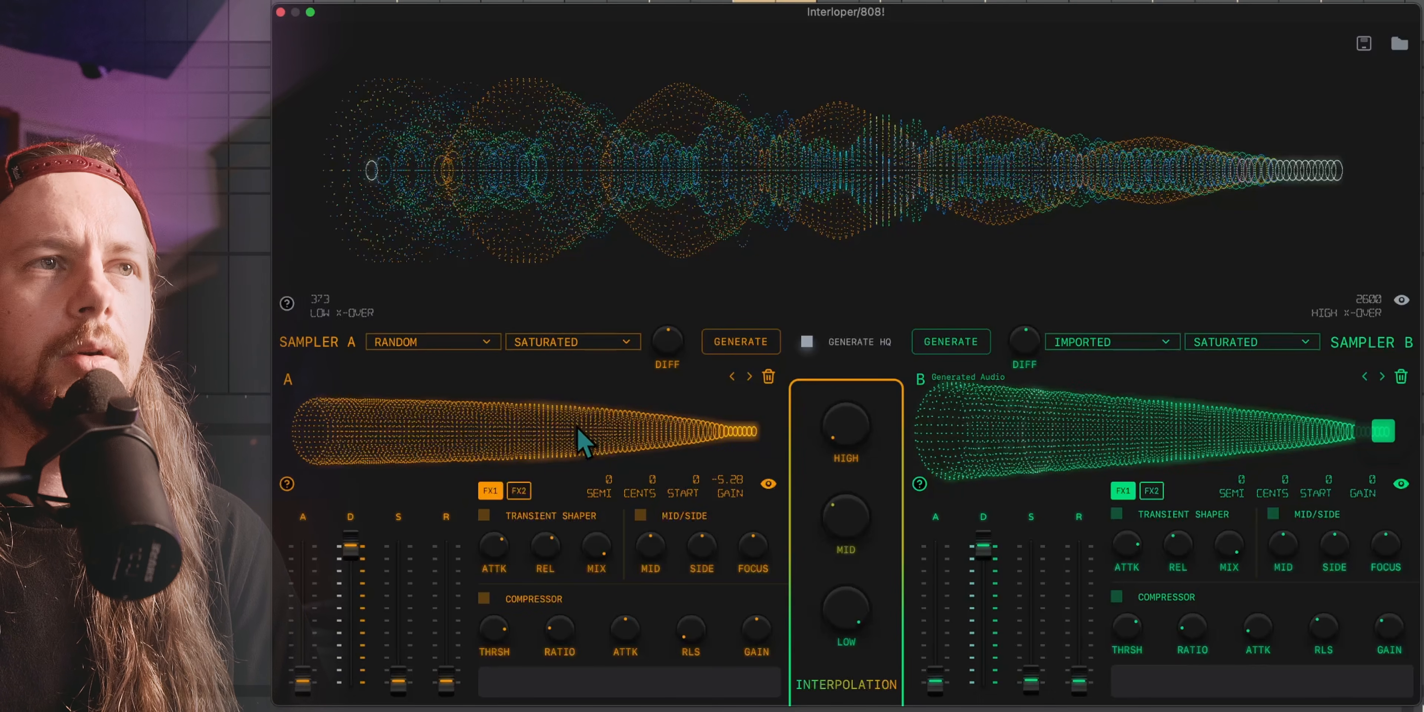
pyautogui.click(581, 445)
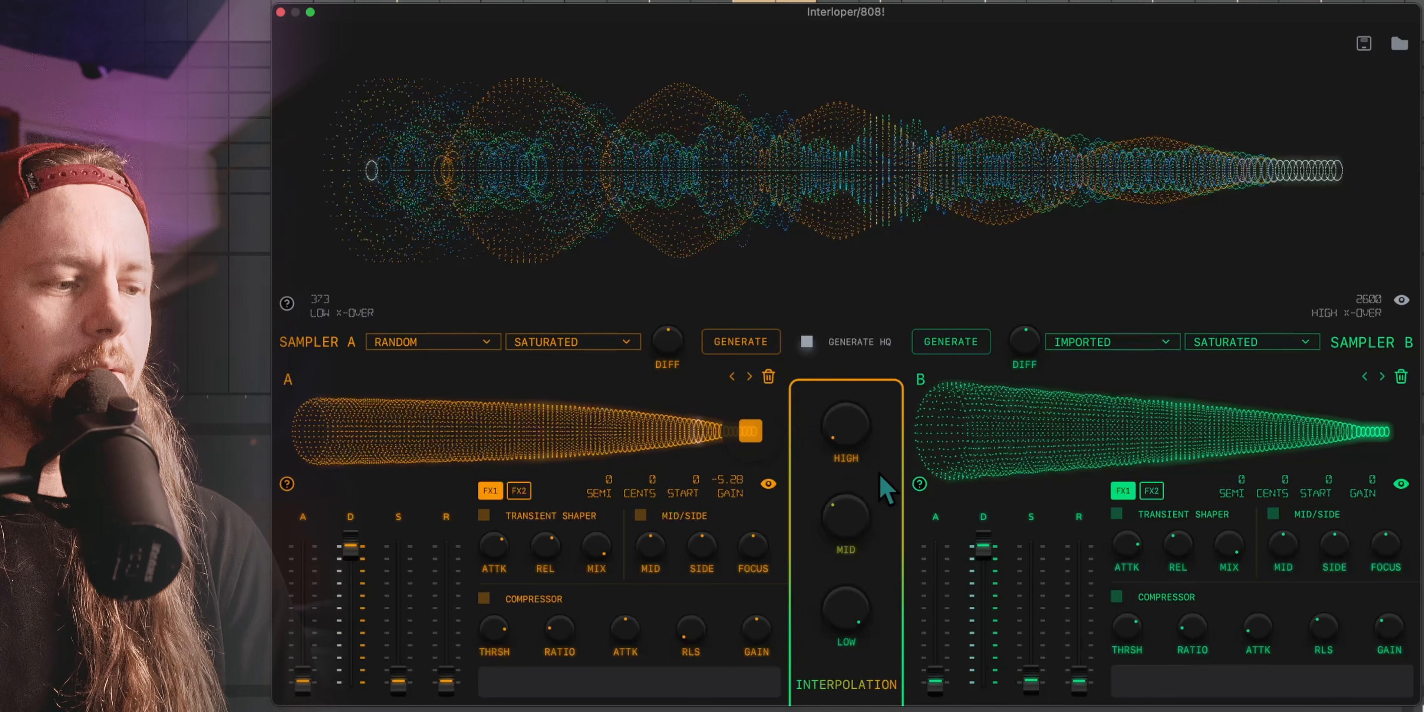
# Try the Low interpolation at 0.00, return it fully toward sampler B, and set Mid to 0.00
pyautogui.moveTo(848, 619); pyautogui.dragTo(847, 685)
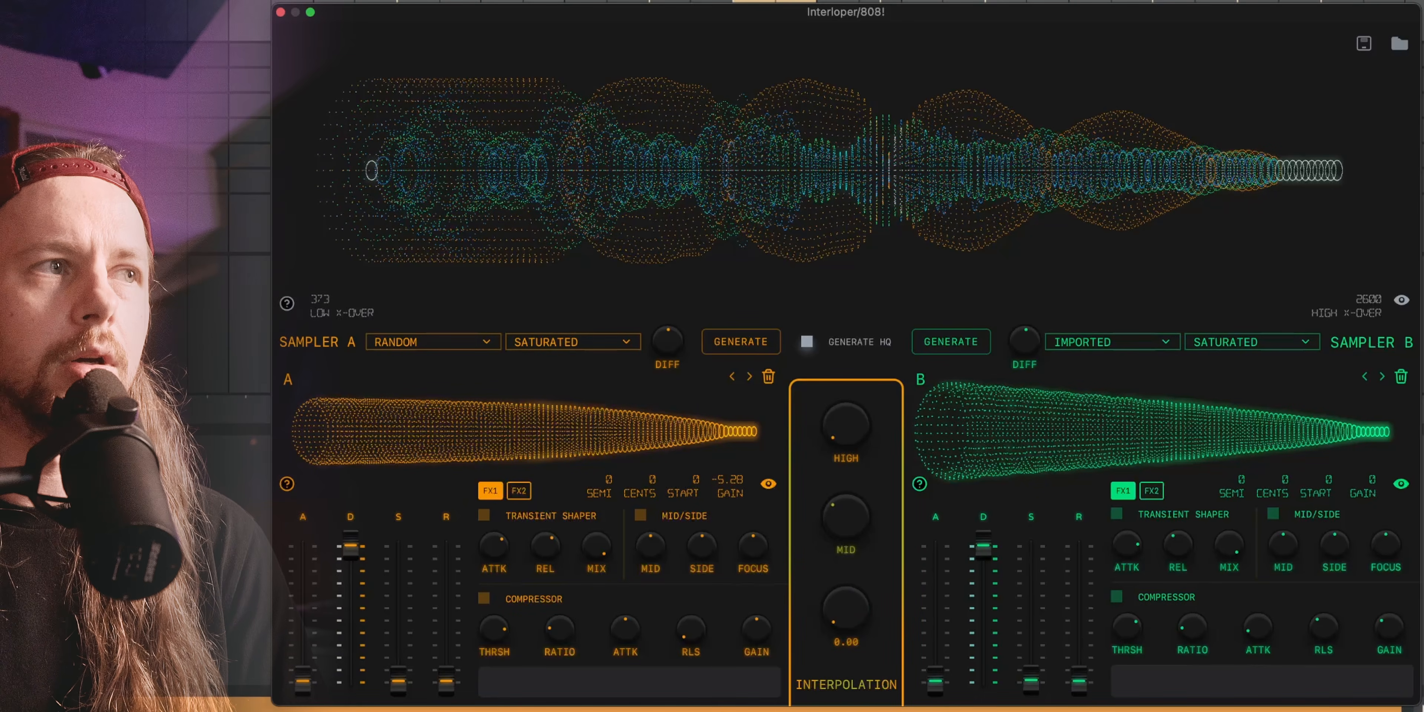
pyautogui.moveTo(847, 686); pyautogui.dragTo(847, 611)
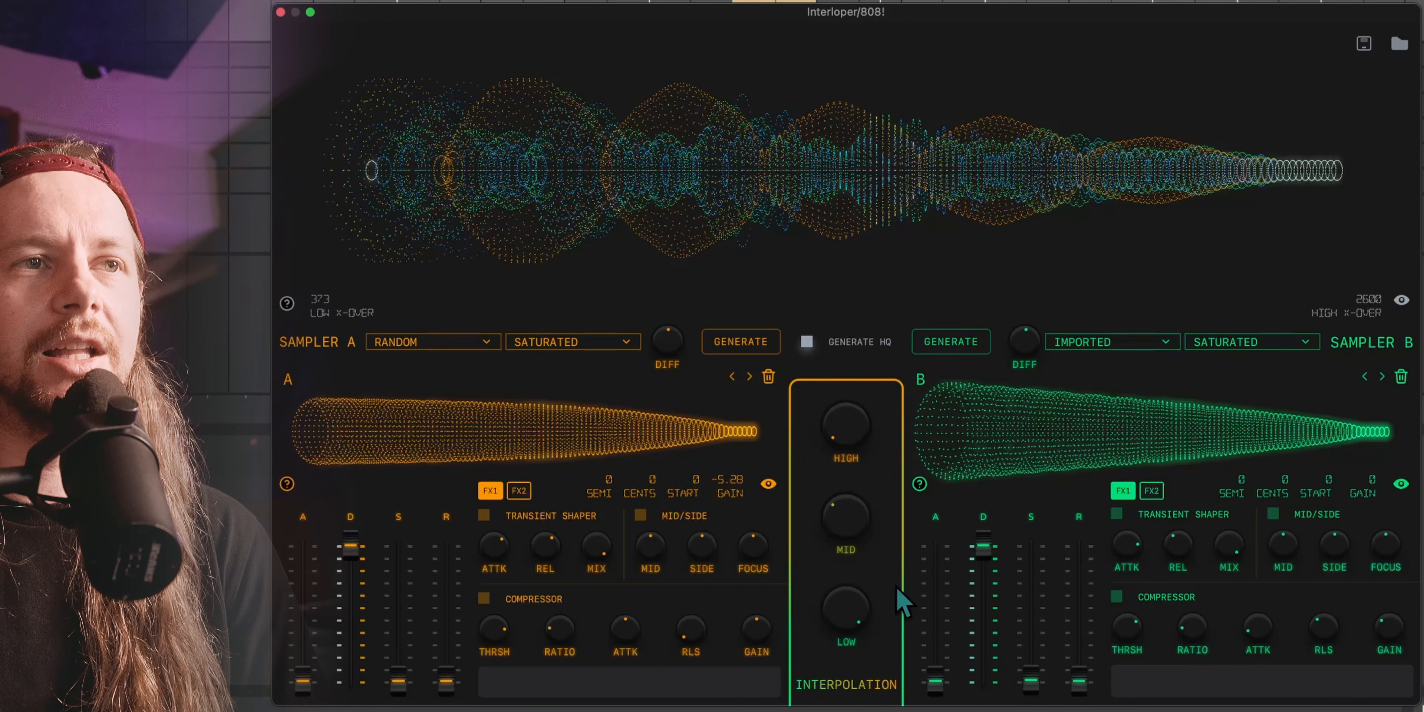
pyautogui.moveTo(860, 547); pyautogui.dragTo(880, 581)
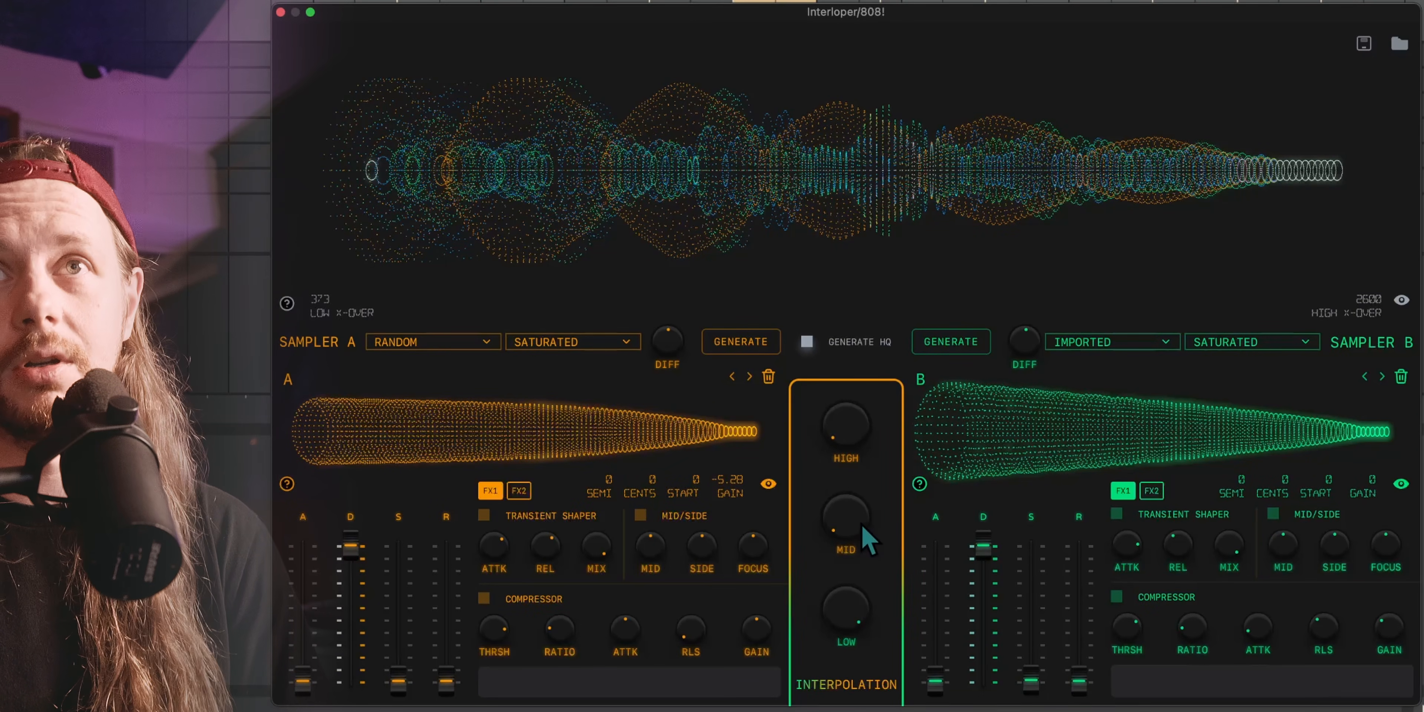
pyautogui.moveTo(869, 541); pyautogui.dragTo(884, 184)
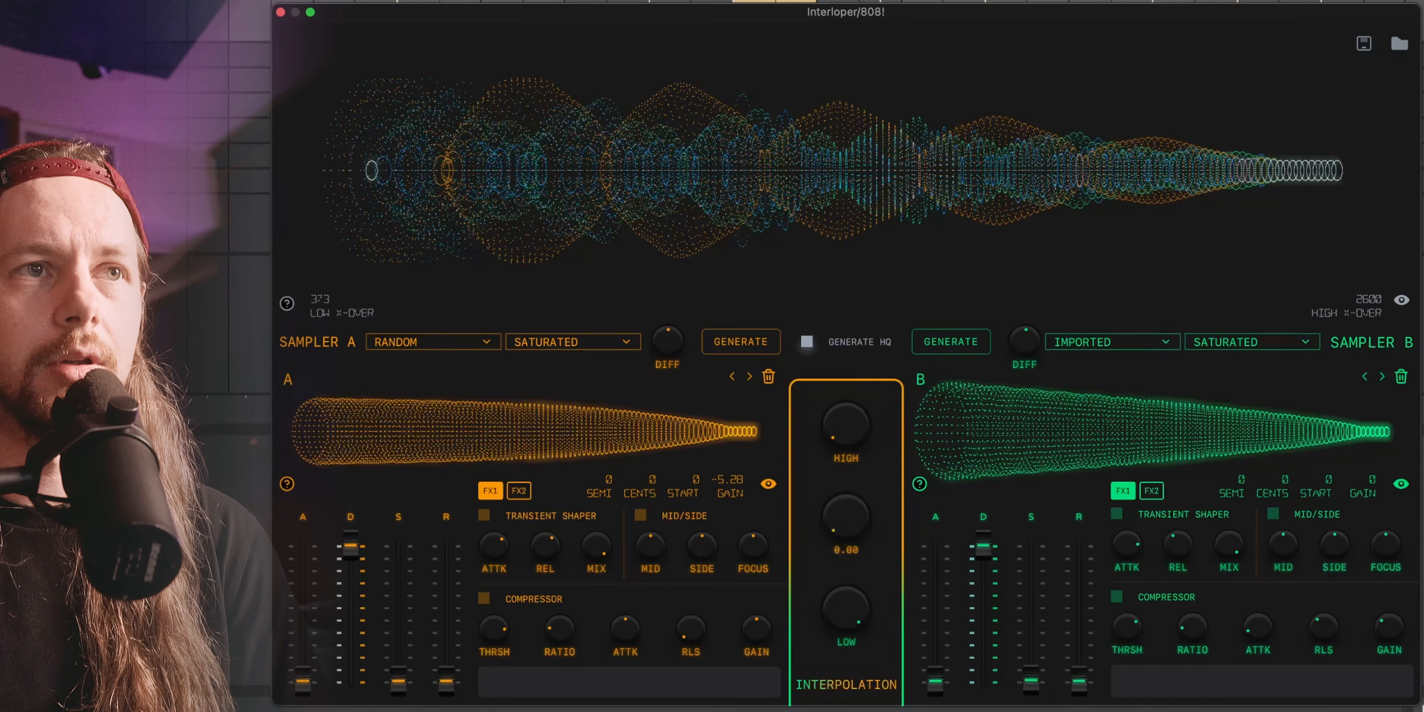
# Sweep the High interpolation between 1 and minimum, finishing fully toward sampler B, and adjust the Mid interpolation with Low at minimum
pyautogui.moveTo(846, 436); pyautogui.dragTo(898, 97)
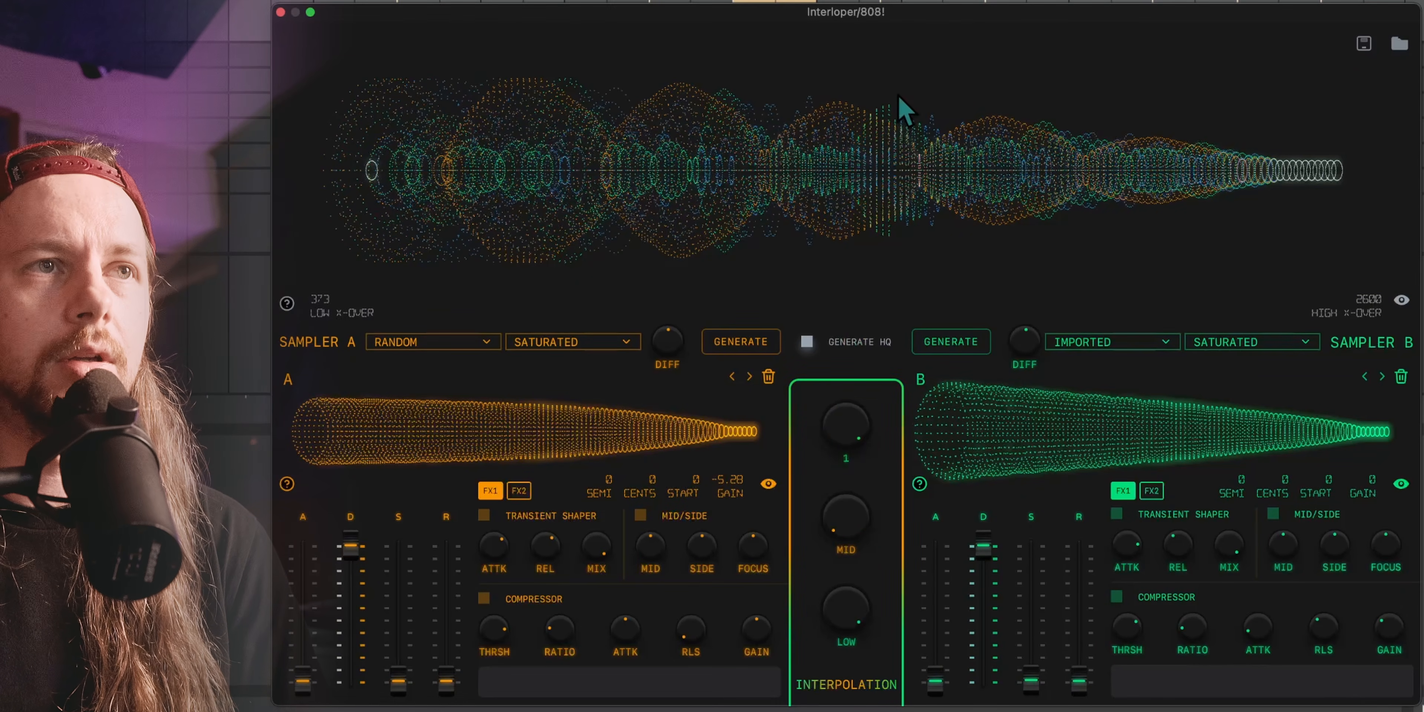
pyautogui.moveTo(890, 249); pyautogui.dragTo(853, 708)
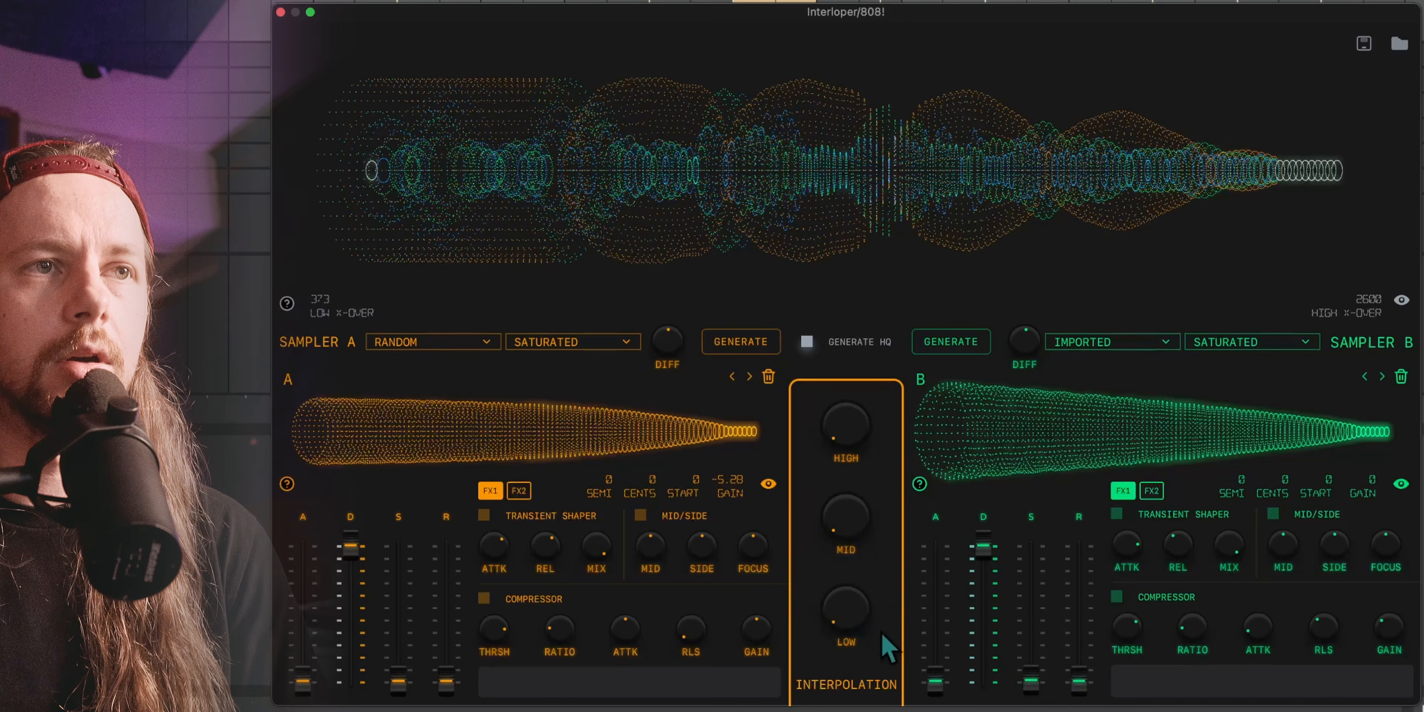
pyautogui.moveTo(862, 431); pyautogui.dragTo(898, 91)
pyautogui.moveTo(847, 518); pyautogui.dragTo(859, 635)
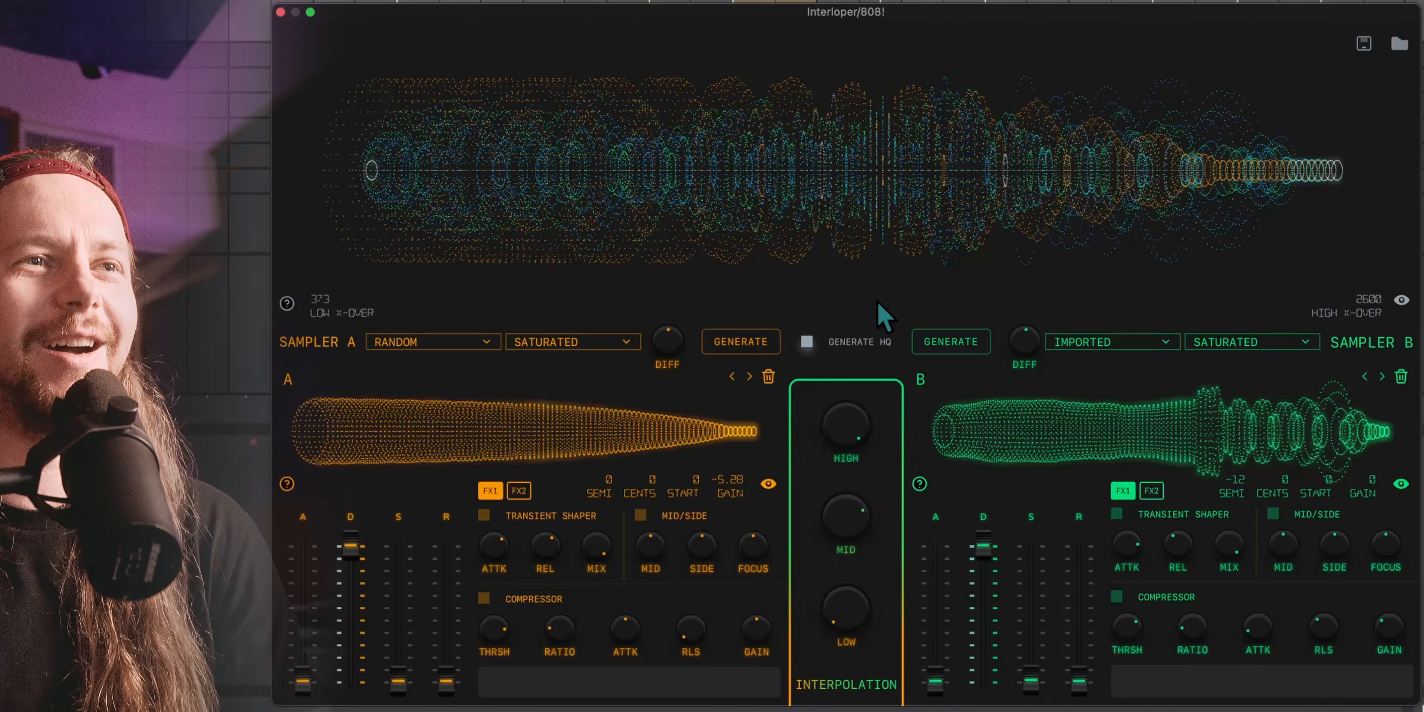
# Enable sampler B's soft clipper with a lowered output and its convolver with an adjusted wet level, then toggle its compressor
pyautogui.click(1151, 490)
pyautogui.moveTo(1183, 548)
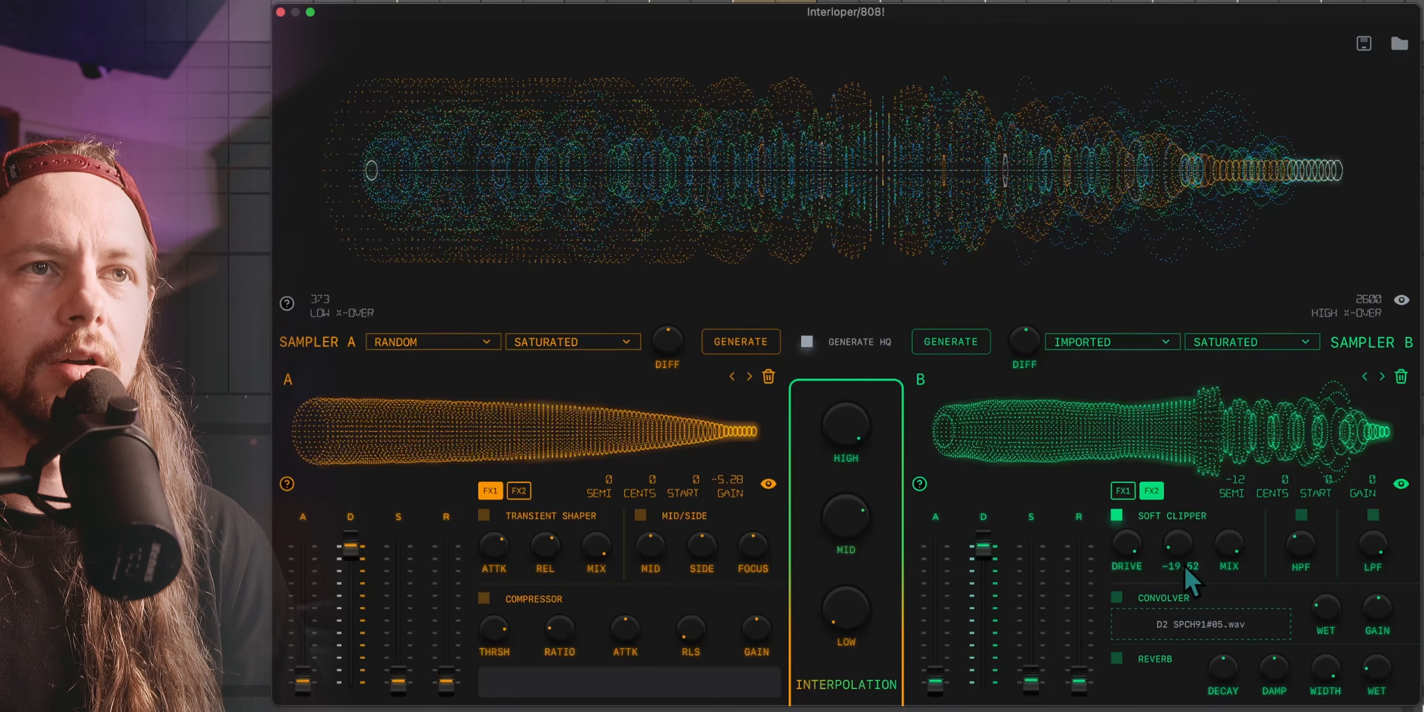
pyautogui.click(1117, 597)
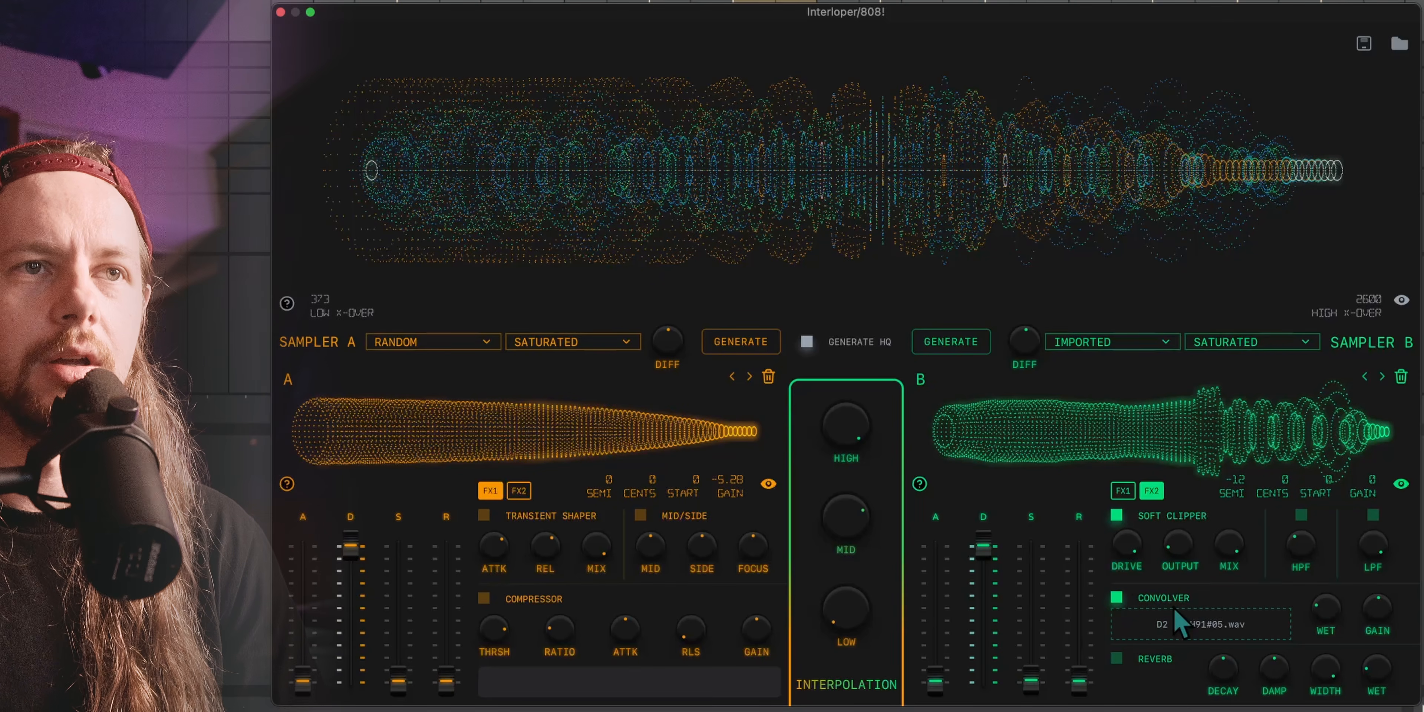
pyautogui.moveTo(1324, 614); pyautogui.dragTo(1377, 309)
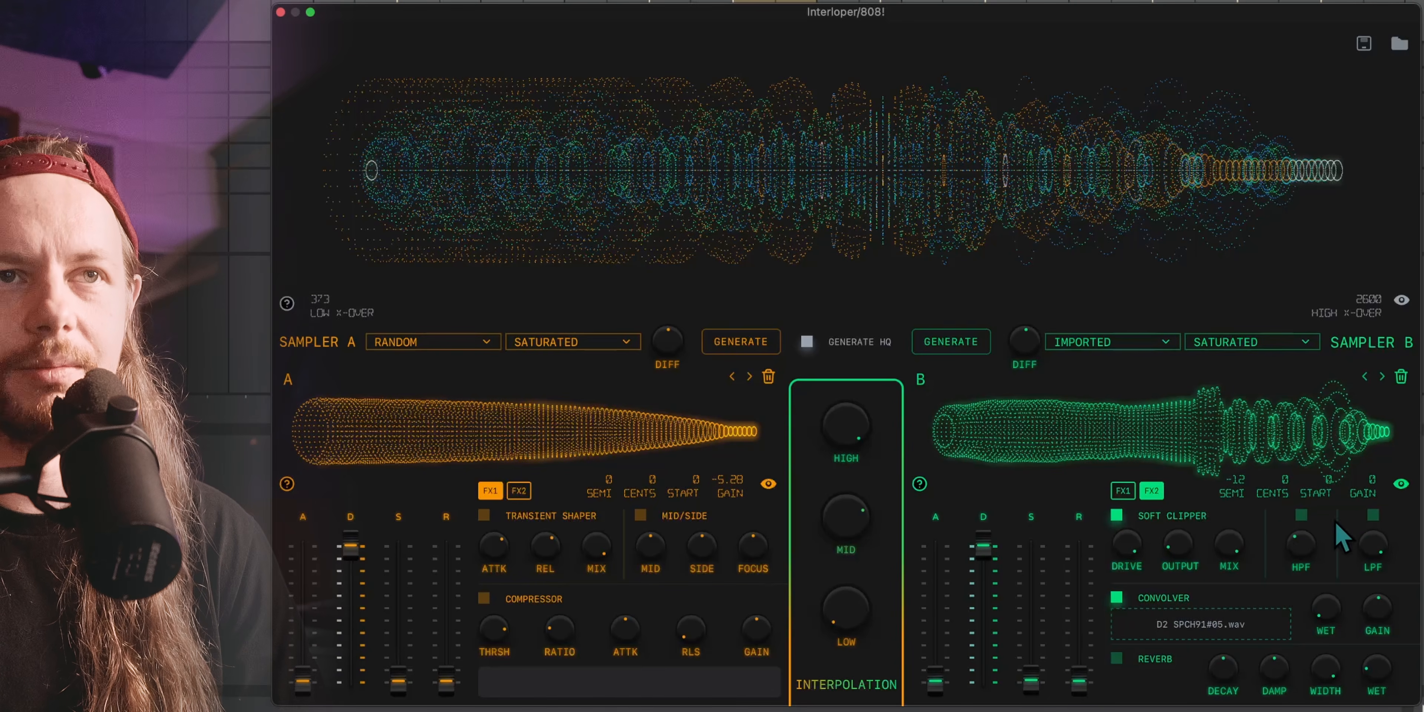
pyautogui.click(1123, 491)
pyautogui.click(1117, 597)
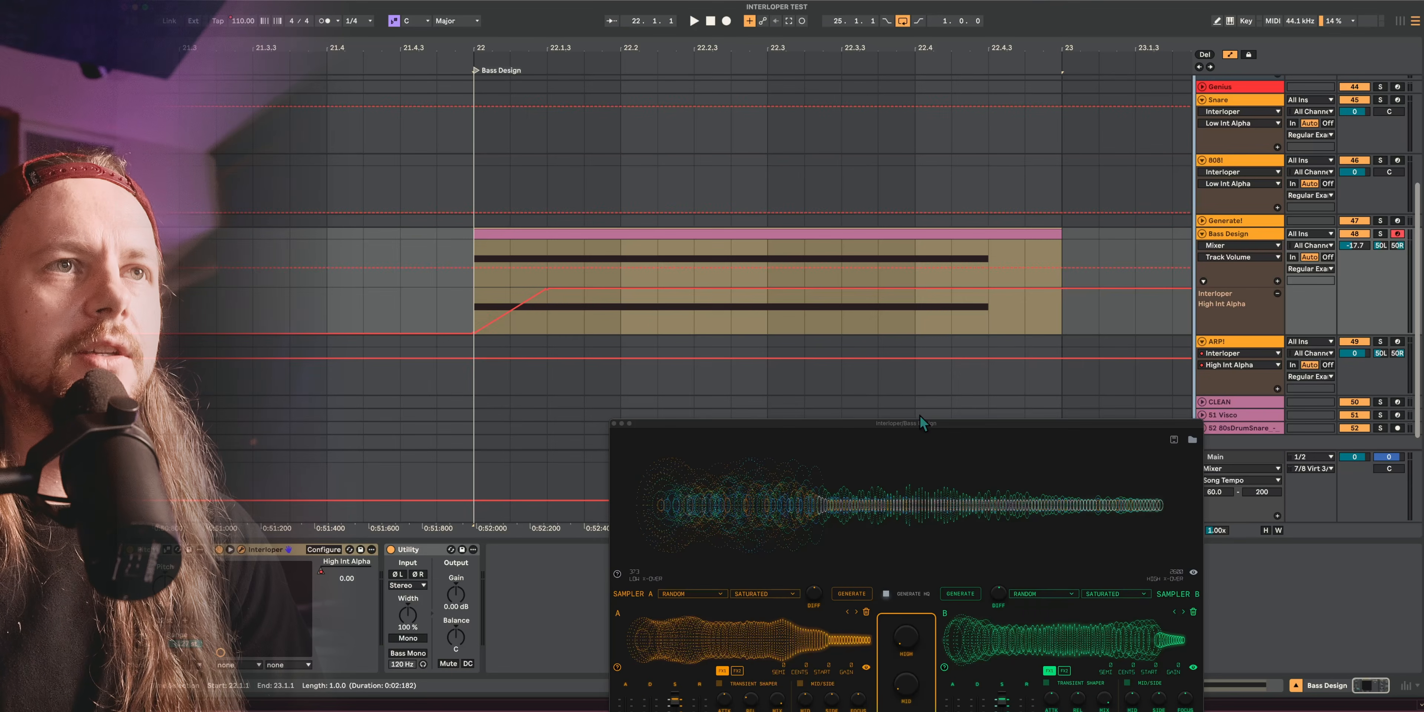
# Move the Bass Design track's Interloper window up over the arrangement so that all its controls are in view
pyautogui.moveTo(919, 425); pyautogui.dragTo(825, 288)
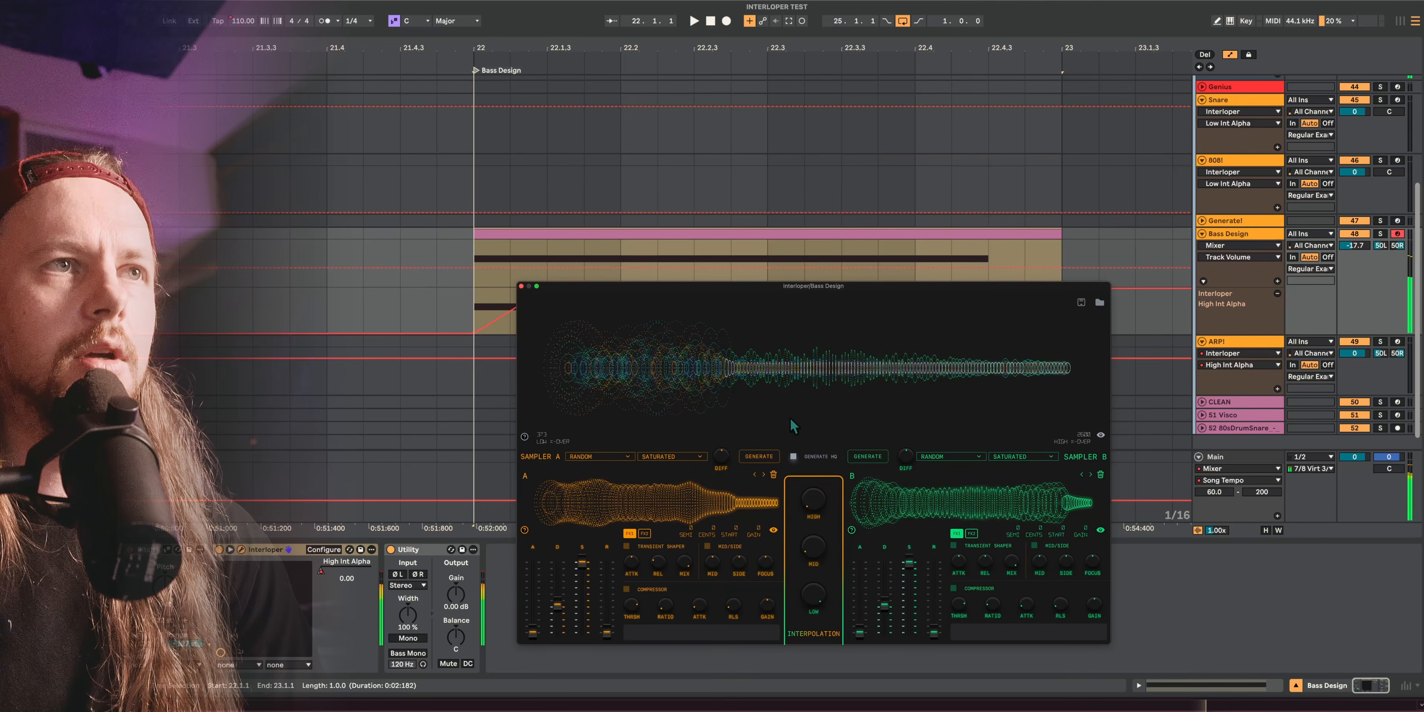
# Audition samplers A and B, and sweep the Low interpolation up to 1 and back to minimum
pyautogui.click(660, 514)
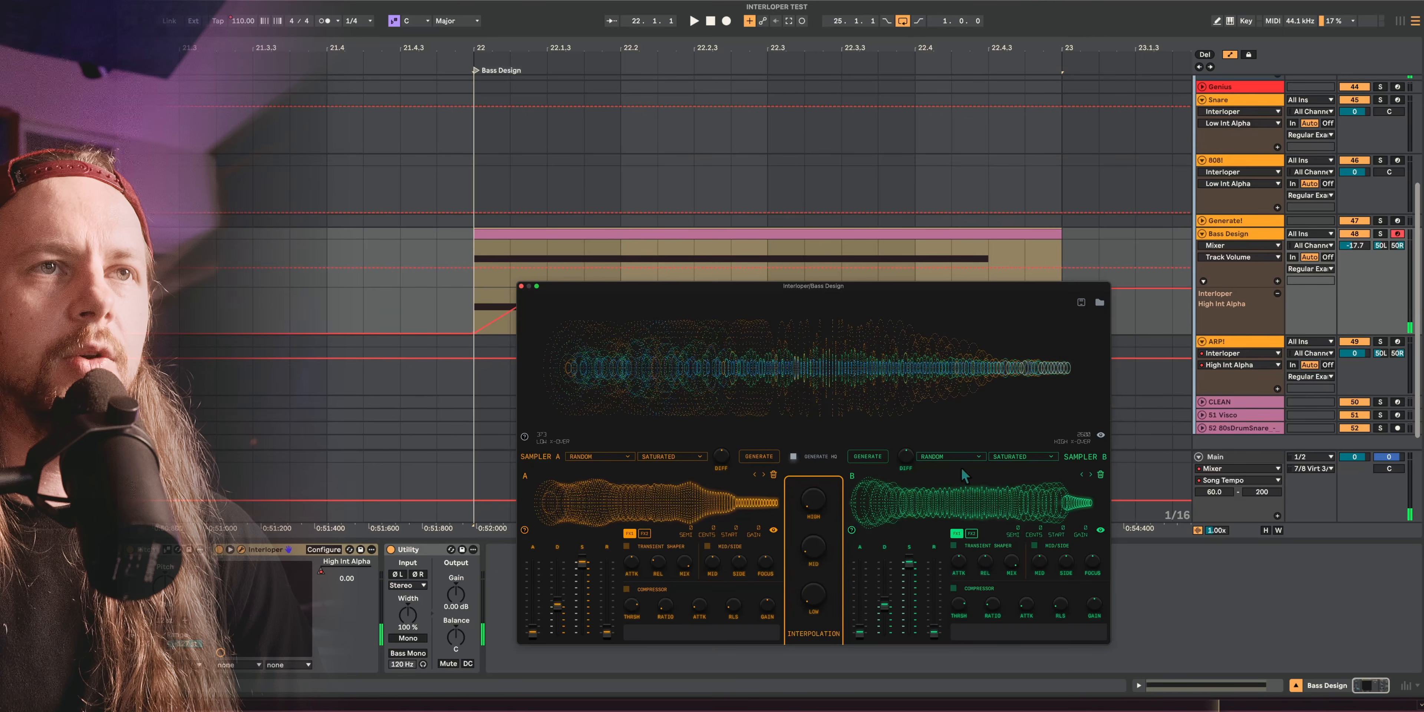
pyautogui.click(938, 509)
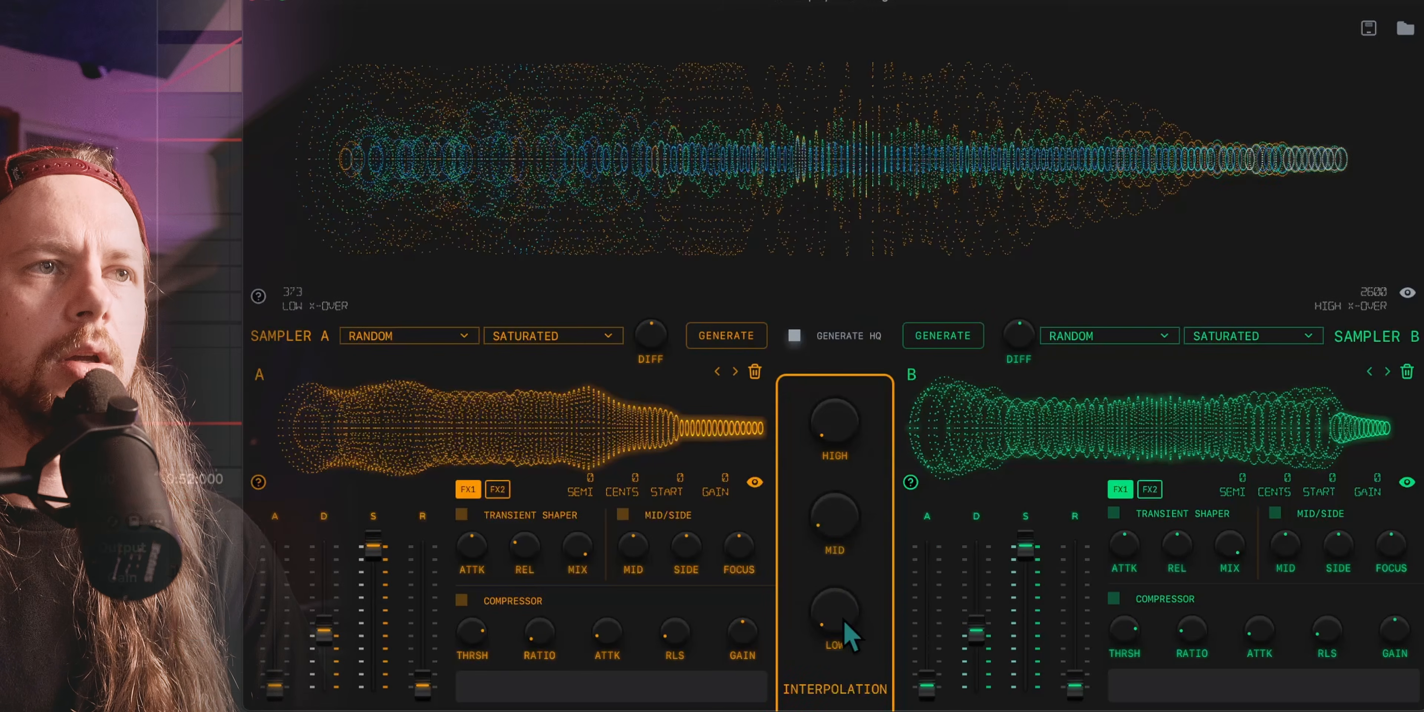
pyautogui.moveTo(819, 606); pyautogui.dragTo(831, 412)
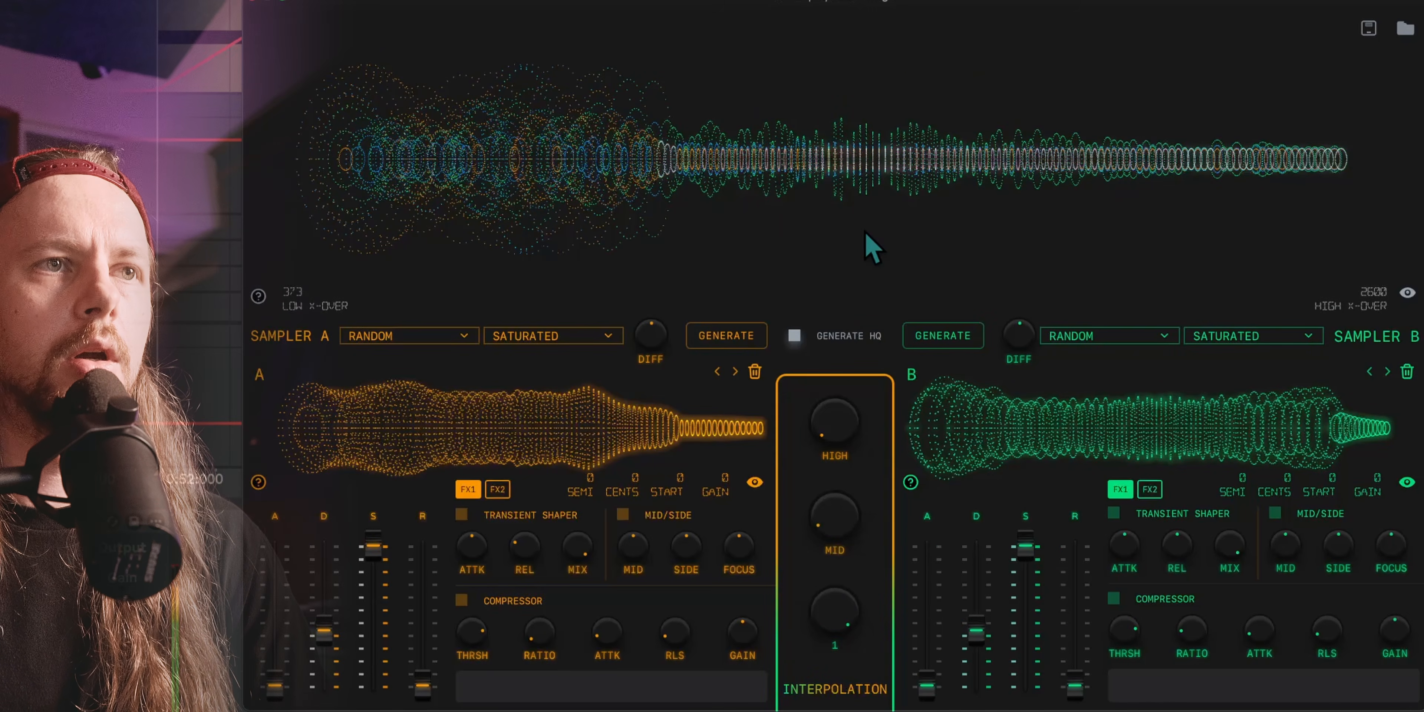
pyautogui.moveTo(834, 608); pyautogui.dragTo(828, 708)
# Sweep the Mid interpolation up and down with Low at minimum, and set both the High and Mid interpolation to 1
pyautogui.moveTo(800, 628); pyautogui.dragTo(833, 419)
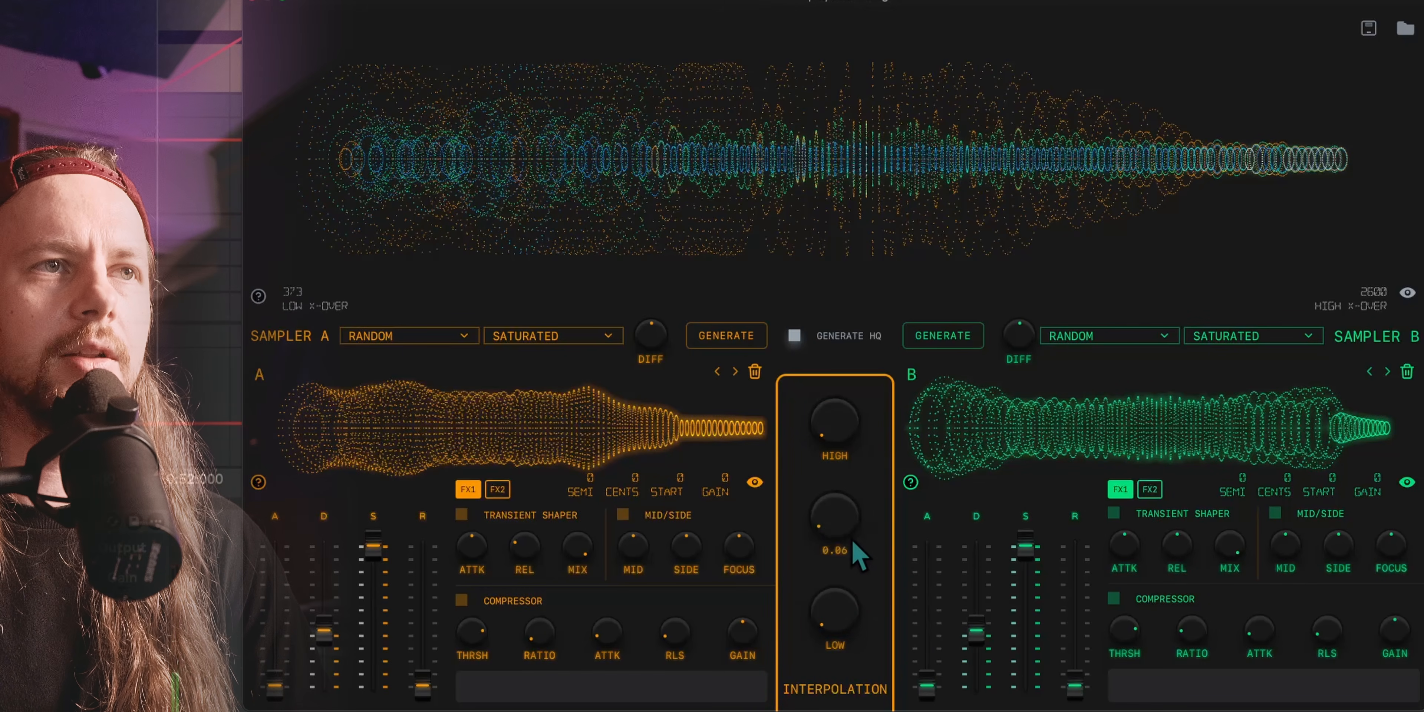
pyautogui.moveTo(840, 530); pyautogui.dragTo(837, 708)
pyautogui.moveTo(843, 424); pyautogui.dragTo(846, 83)
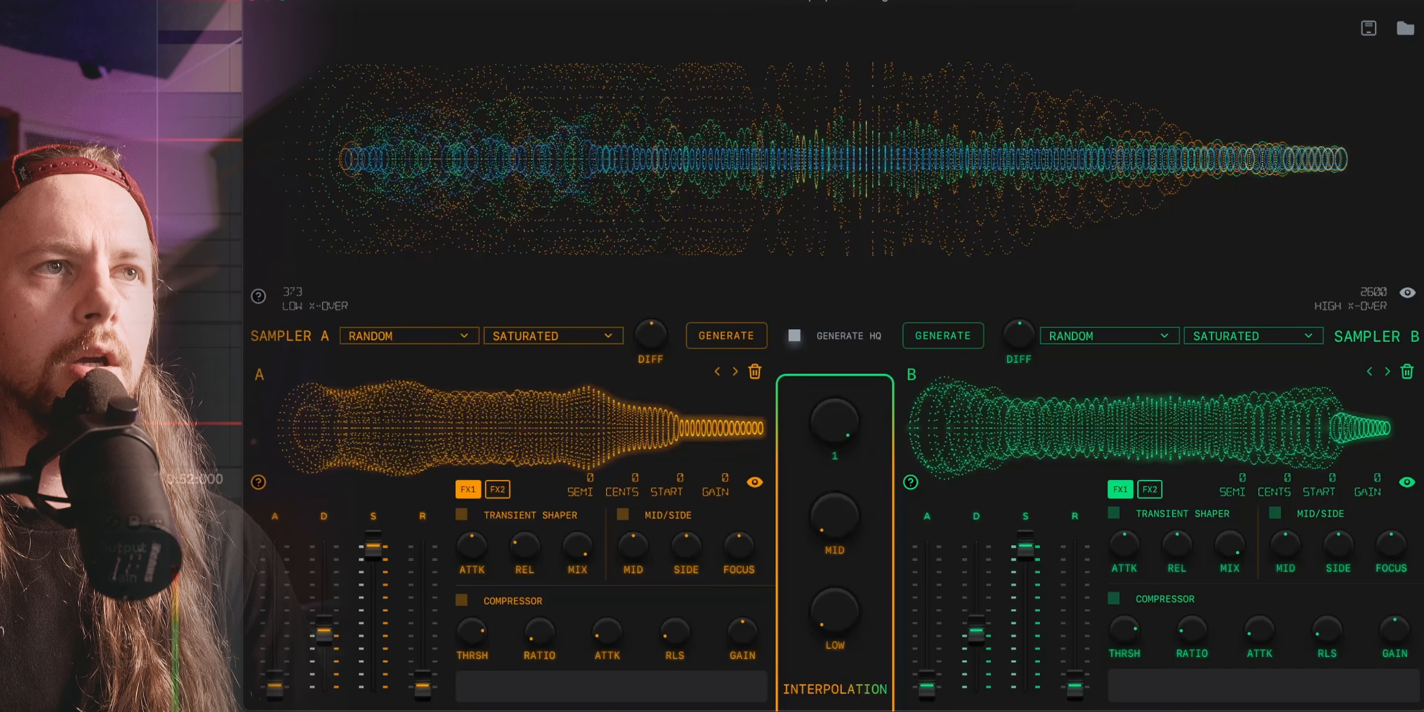
pyautogui.click(848, 501)
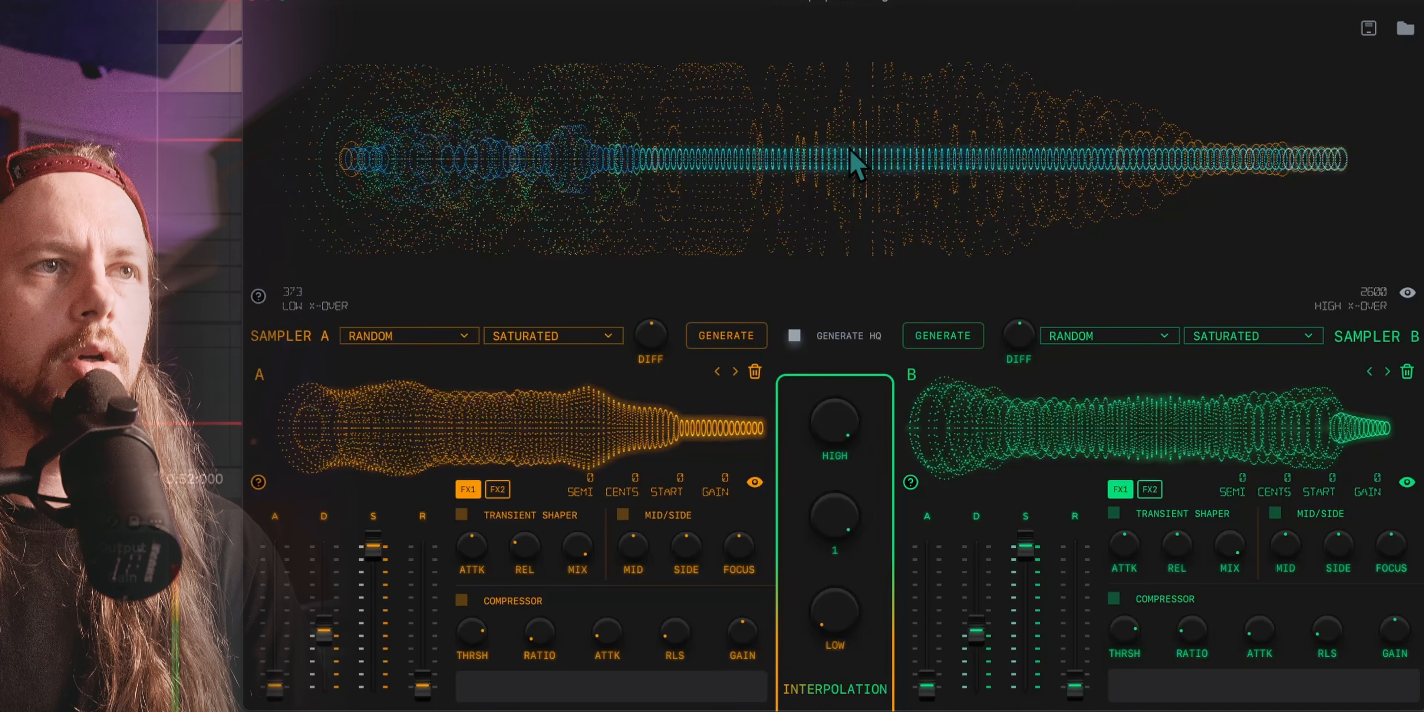
pyautogui.moveTo(834, 516); pyautogui.dragTo(835, 406)
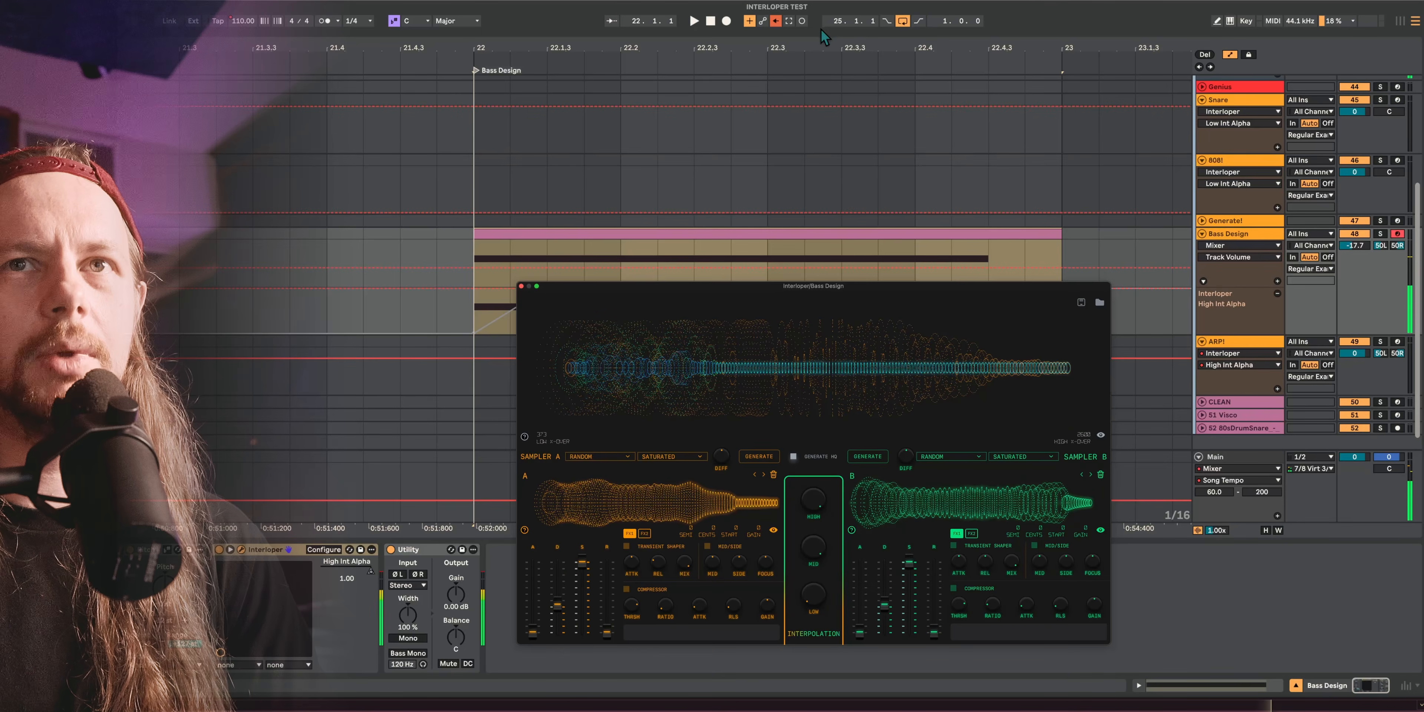
# Move the Interloper window below the Bass Design clip and re-enable the overridden High Int Alpha automation
pyautogui.moveTo(652, 293); pyautogui.dragTo(683, 367)
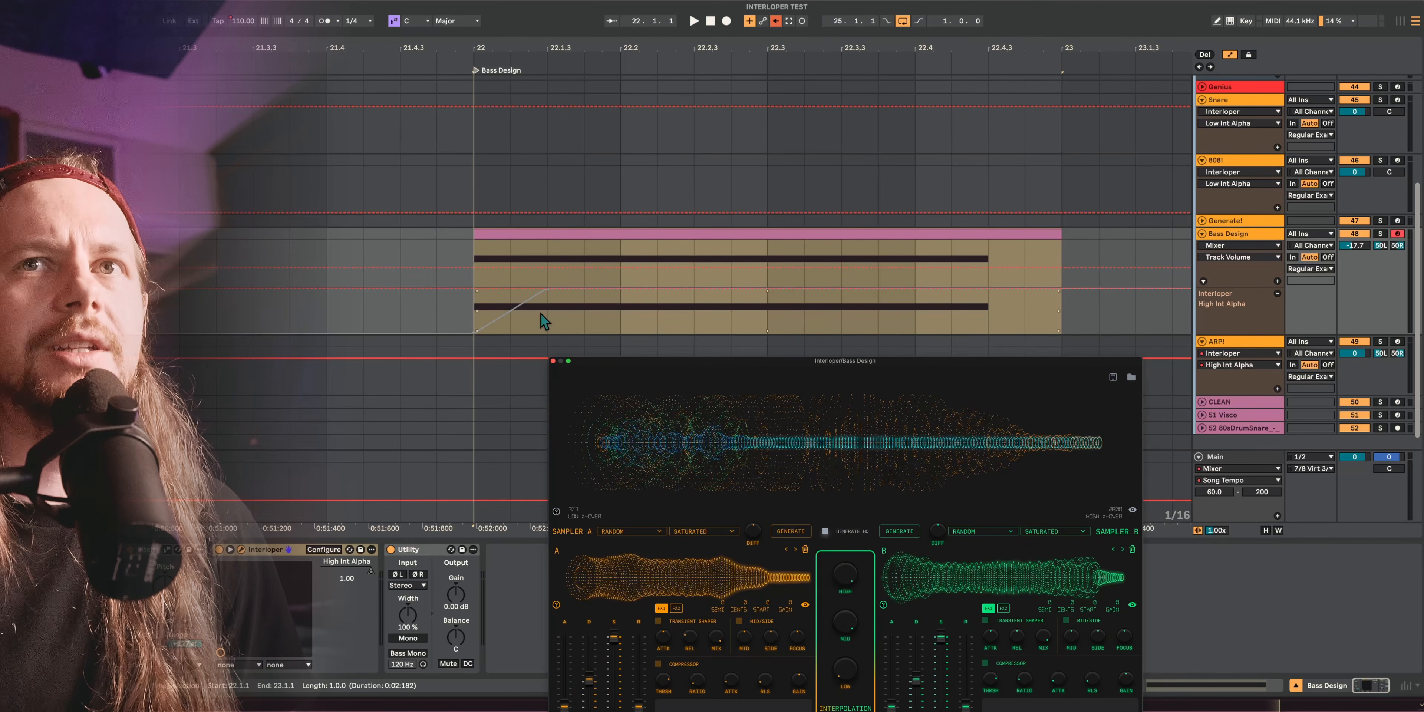
pyautogui.scroll(2, 541, 314)
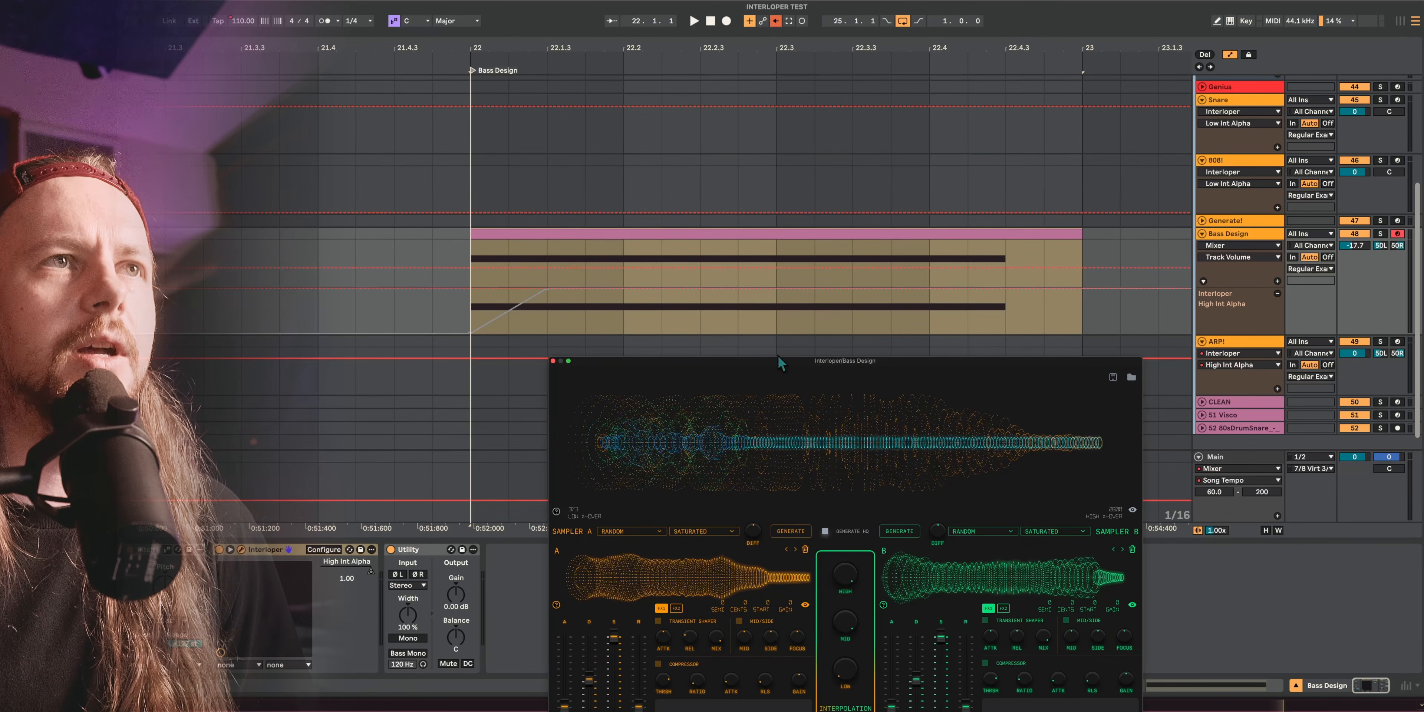
pyautogui.click(695, 233)
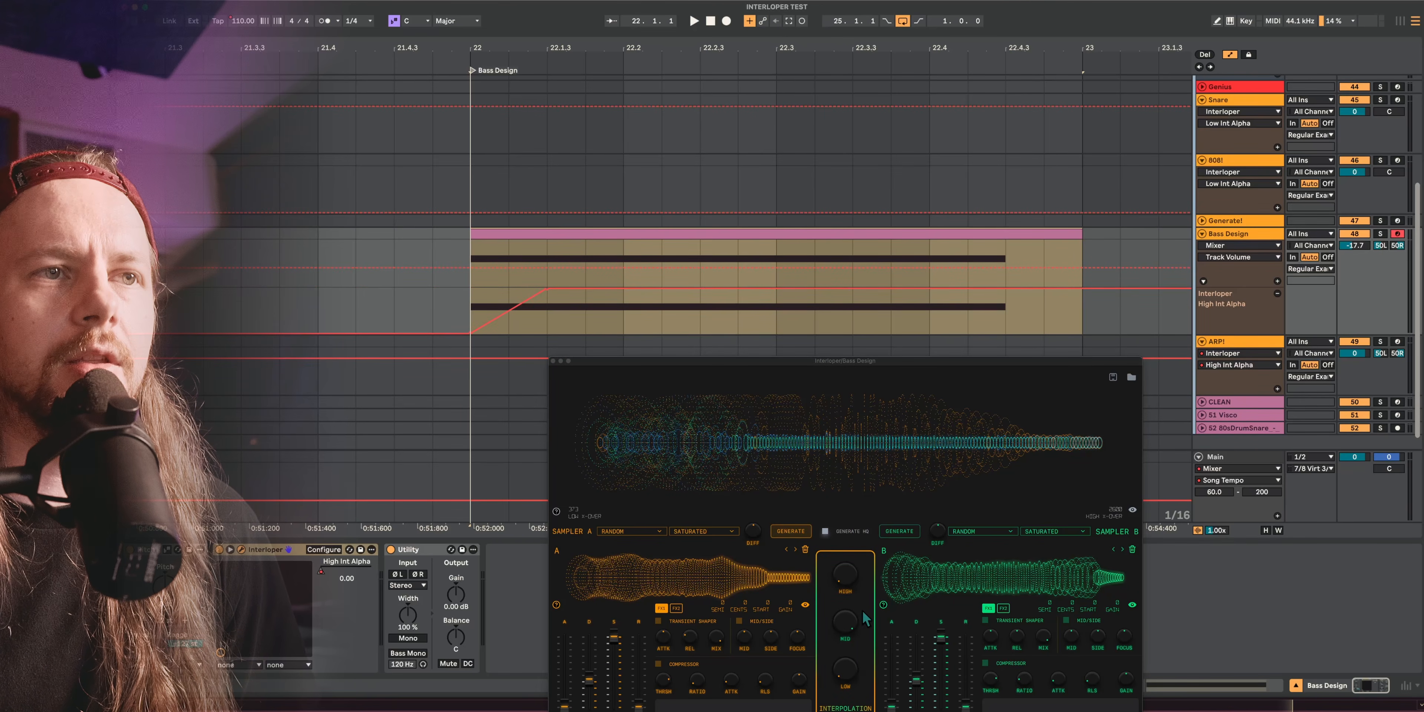
pyautogui.moveTo(885, 357); pyautogui.dragTo(863, 332)
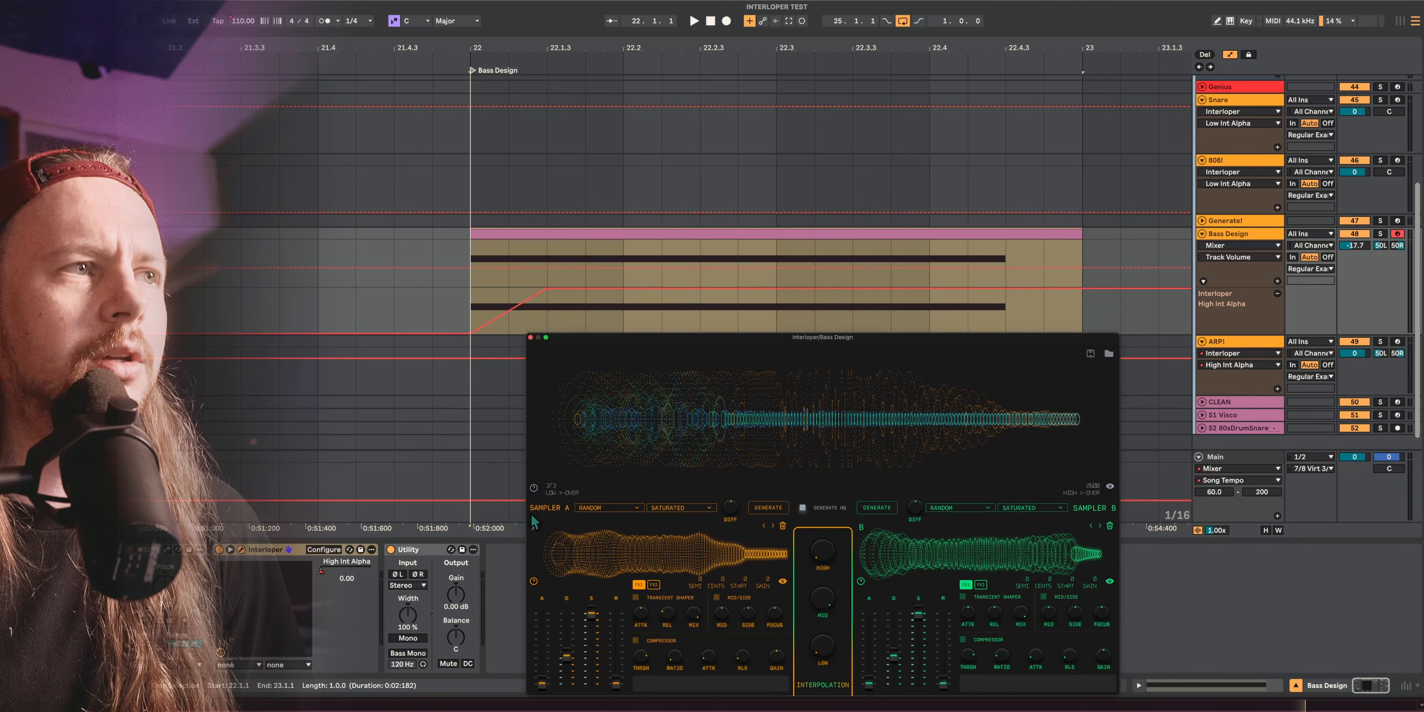
# Play the Bass Design clip from bar 22 to hear its High Int Alpha automation ramp
pyautogui.click(508, 235)
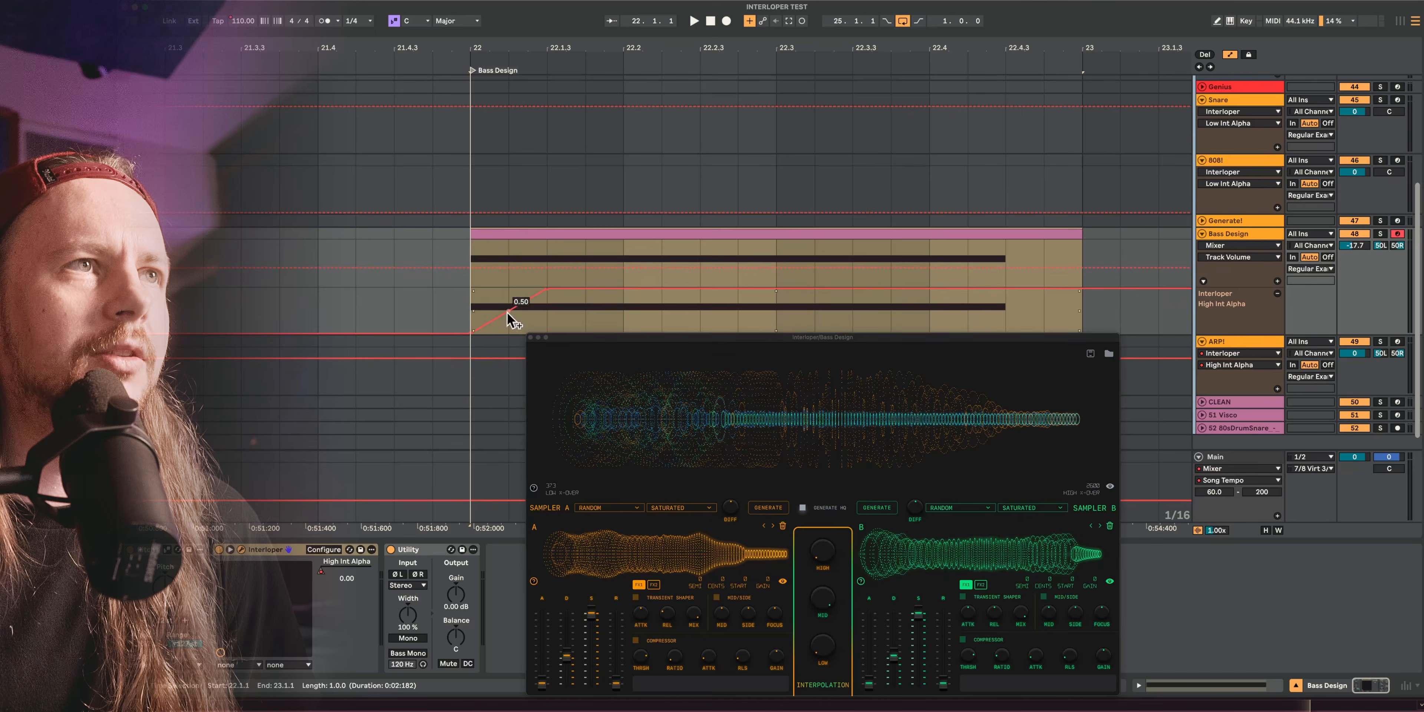
pyautogui.click(467, 301)
pyautogui.press('space')
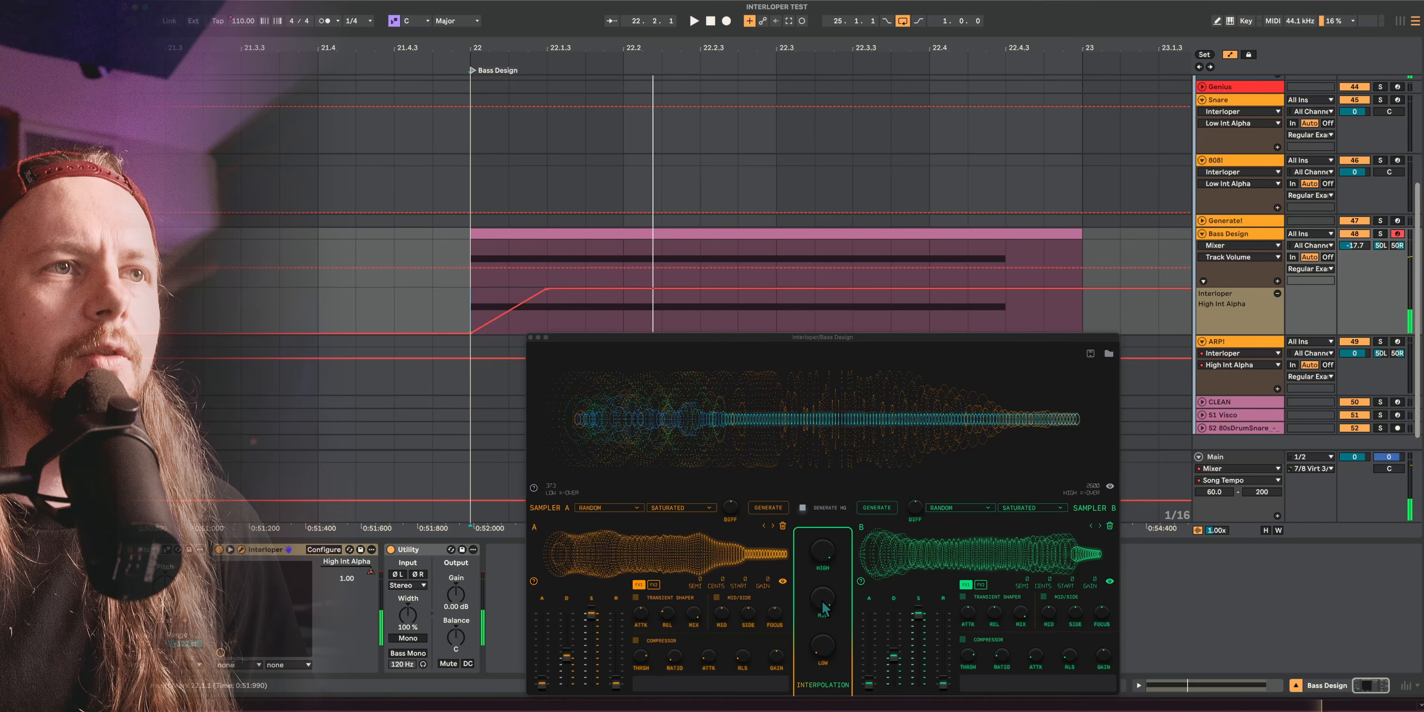
# Try to add the Mid and Low interpolation knobs to Interloper's configured device parameters, and leave configuration mode
pyautogui.click(774, 502)
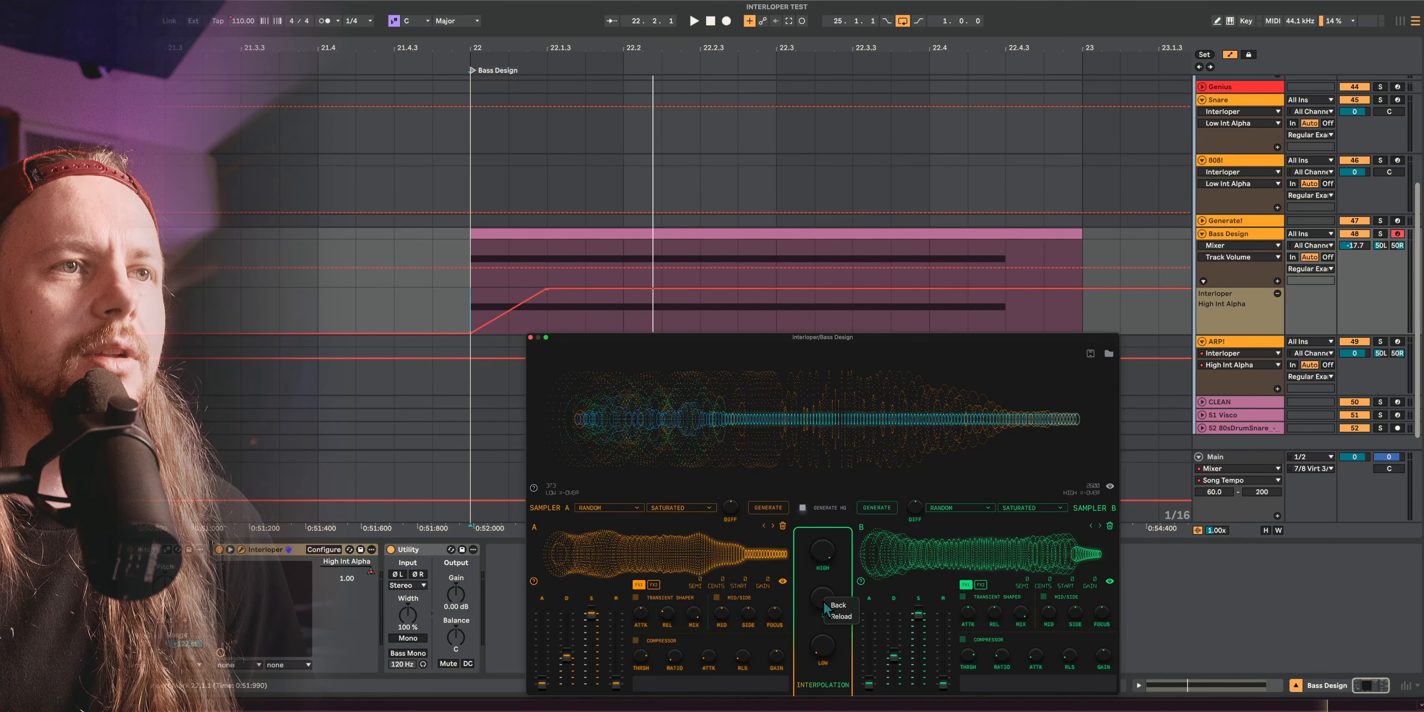
pyautogui.rightClick(818, 601)
pyautogui.click(817, 596)
pyautogui.click(316, 552)
pyautogui.click(321, 549)
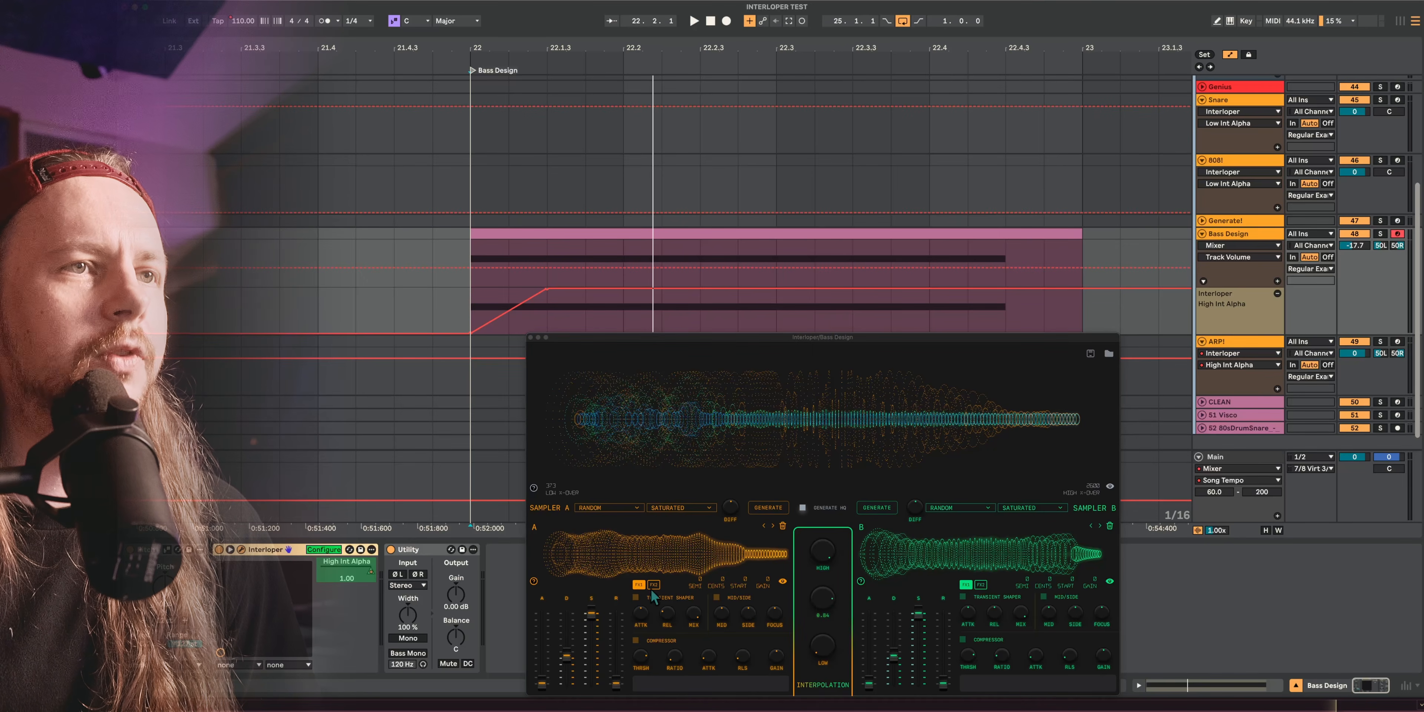
pyautogui.click(821, 652)
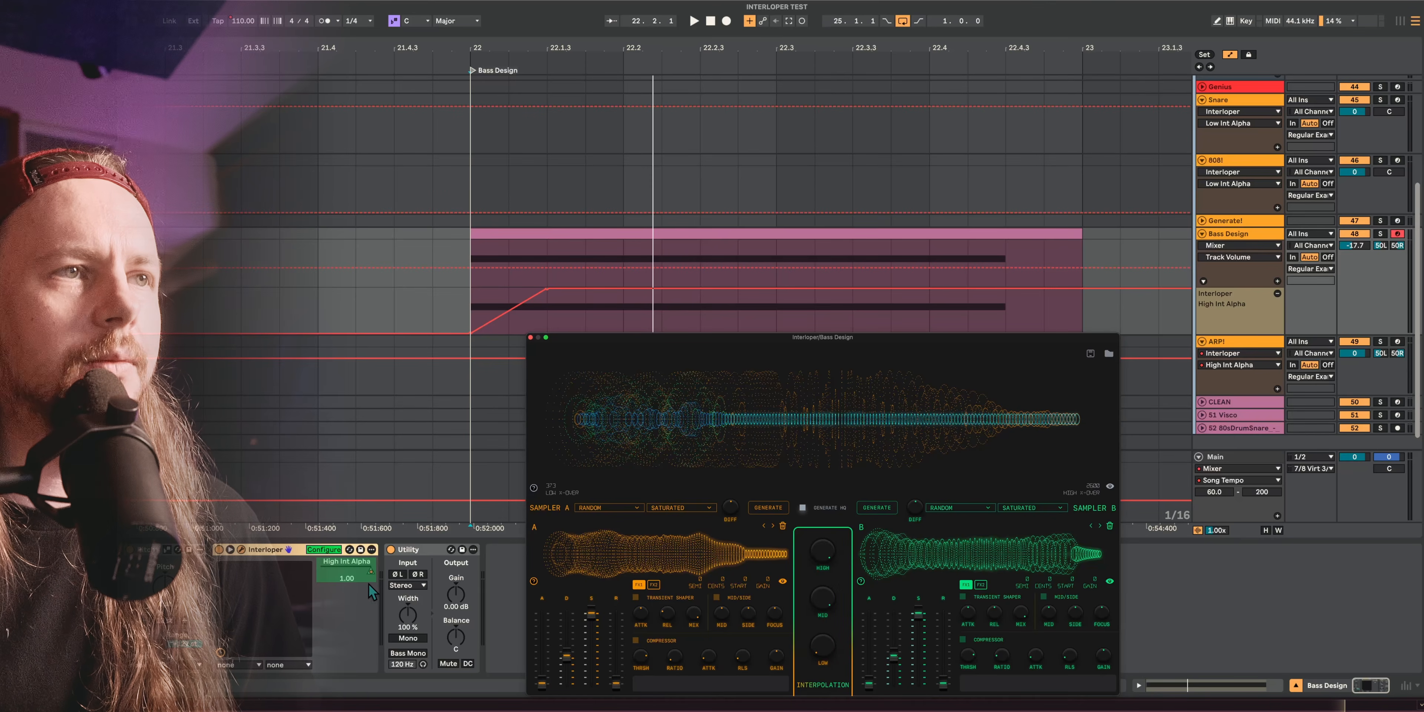
pyautogui.click(334, 551)
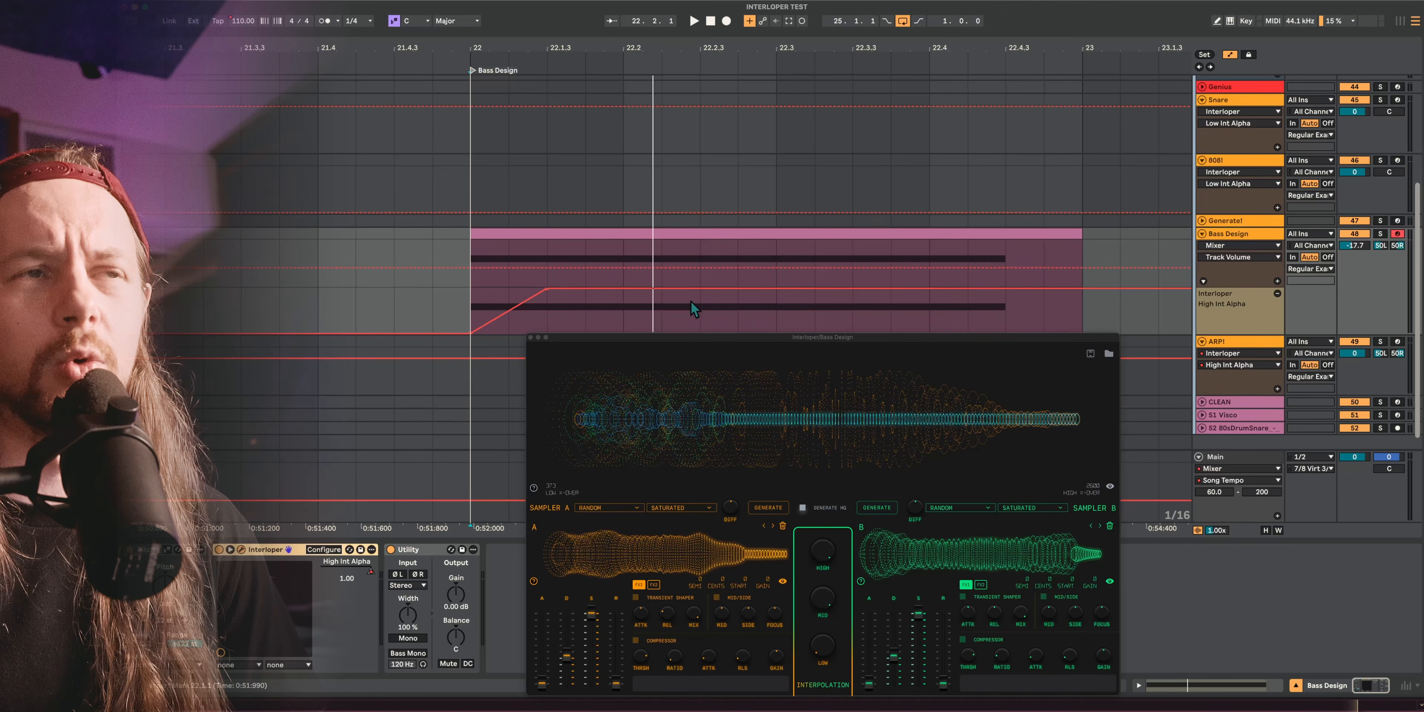
# Close the Interloper window, and select the ARP! clip at bar 24 and its track in the arrangement
pyautogui.click(531, 337)
pyautogui.scroll(-5, 550, 331)
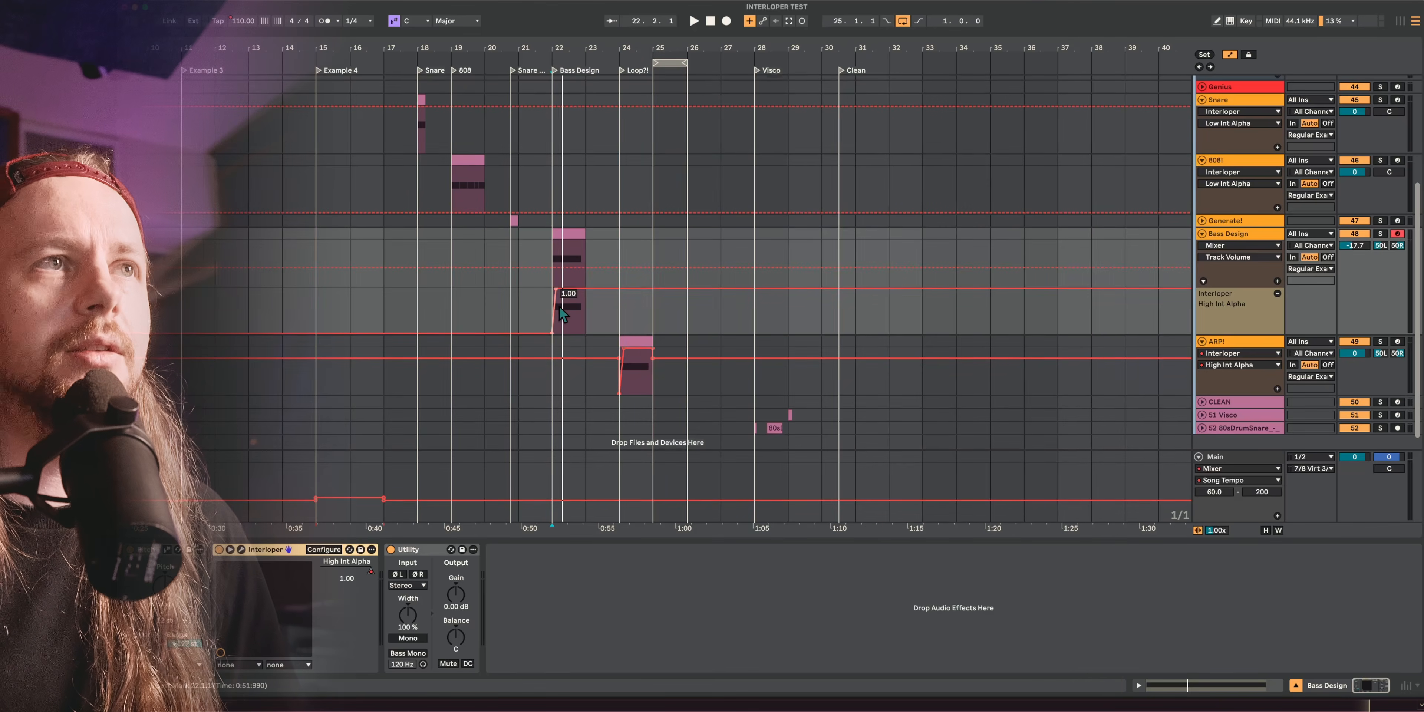
pyautogui.click(635, 339)
pyautogui.scroll(5, 635, 336)
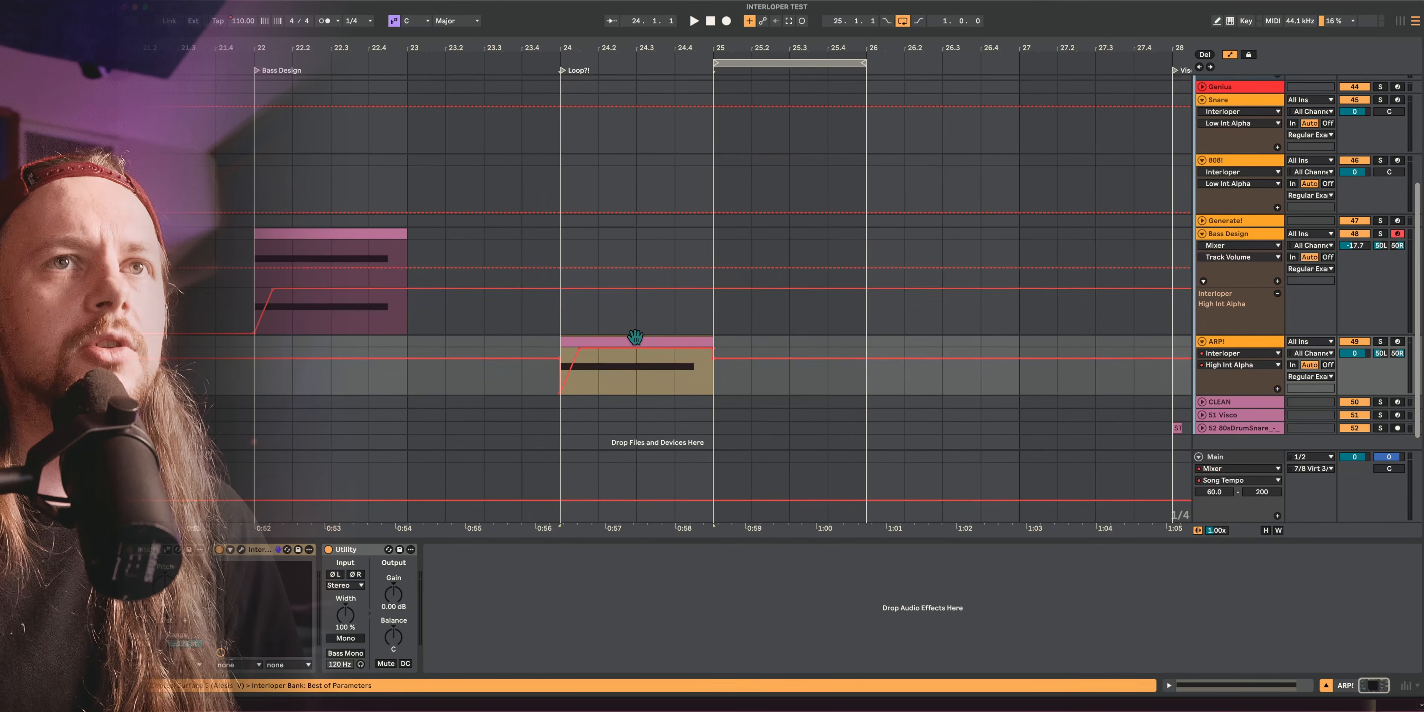
pyautogui.hscroll(-3, 635, 337)
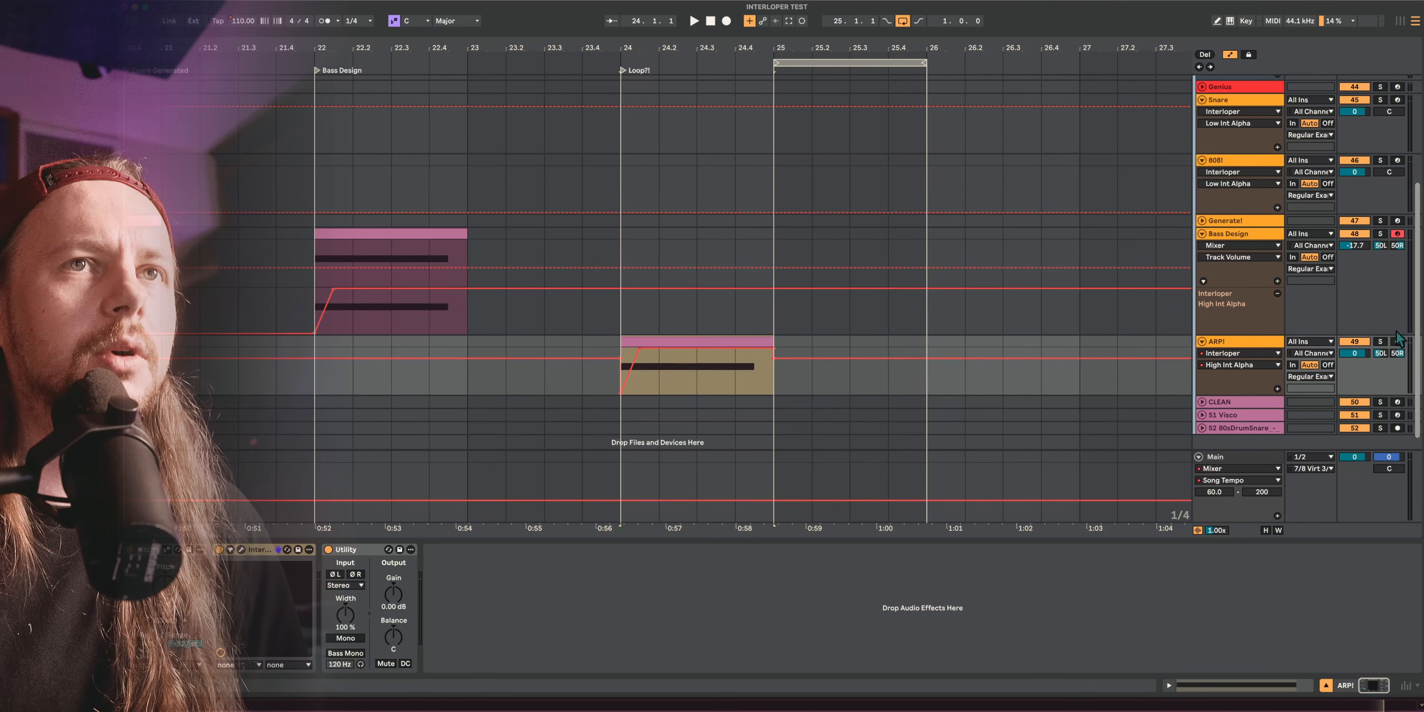
pyautogui.click(1274, 340)
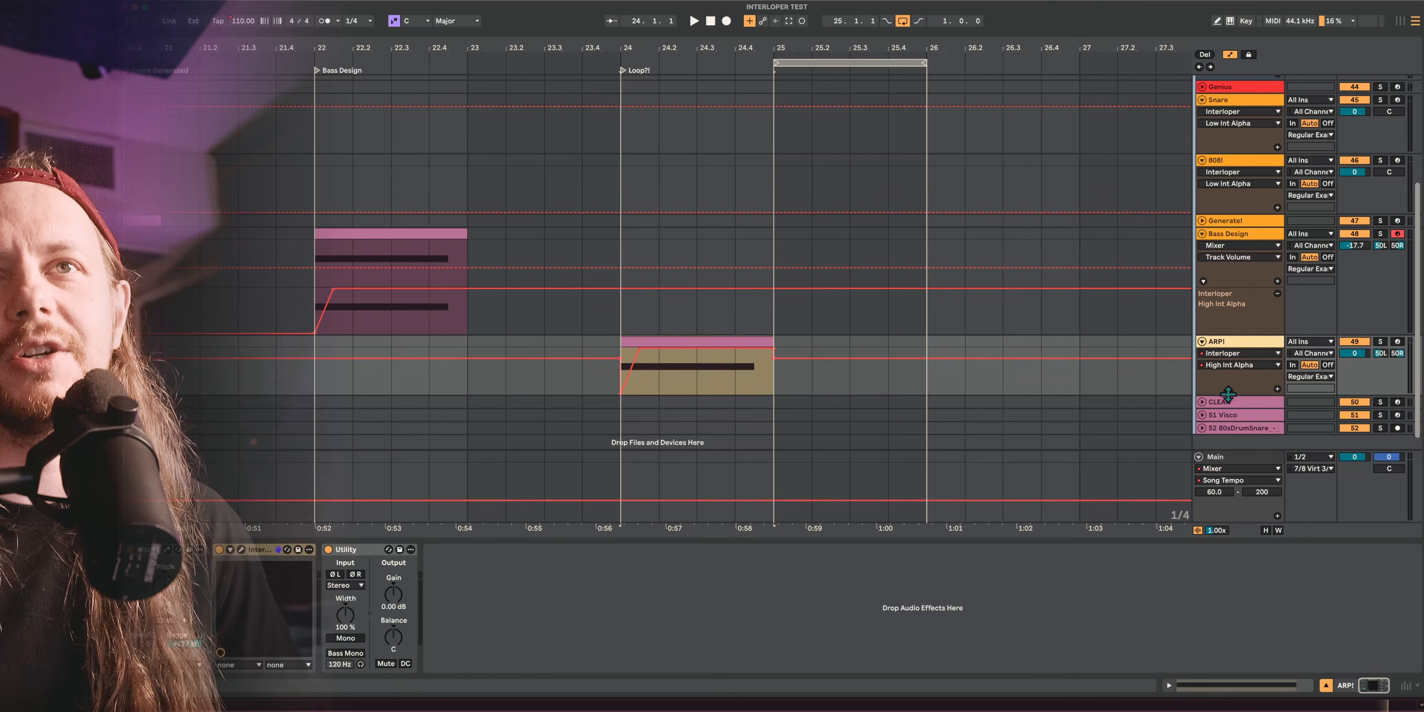
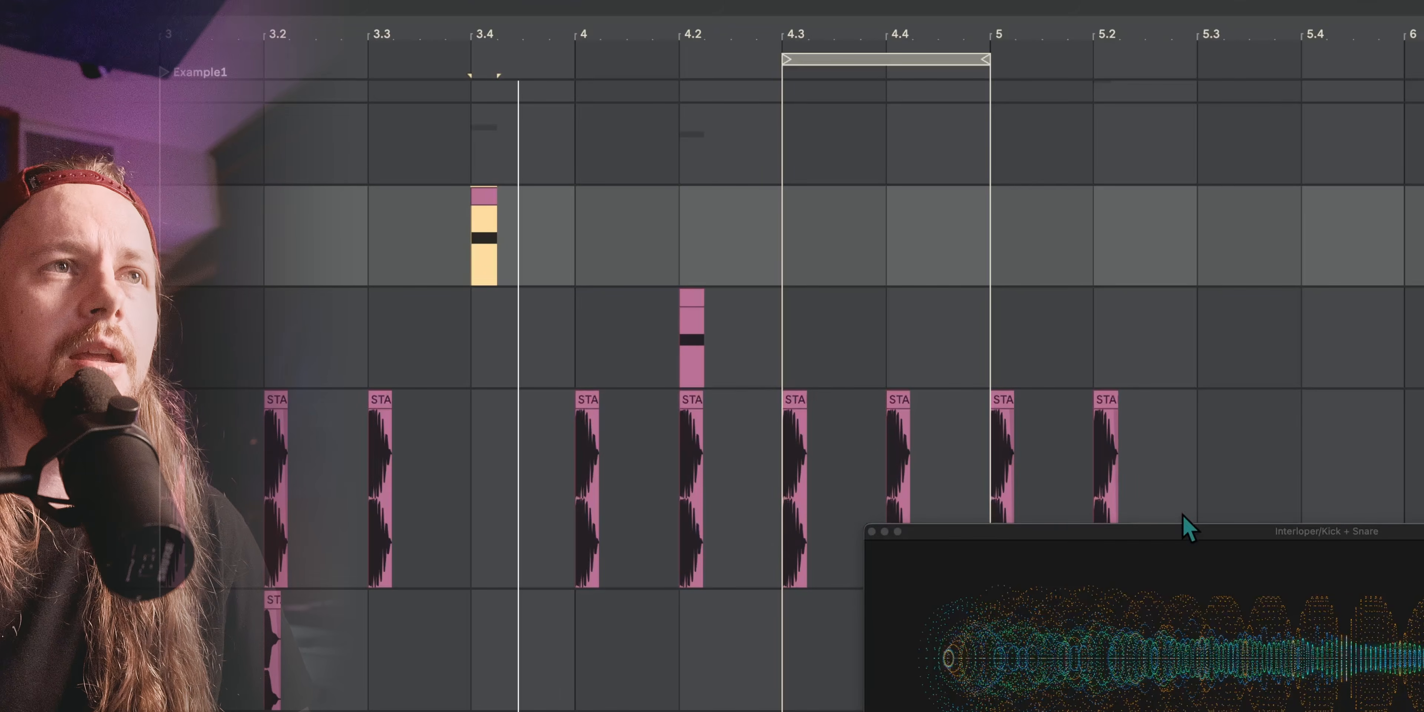
# Close the Kick + Snare Interloper window, loop 5 to 5.3 around the layered snare clips, and play from the upper layer's track
pyautogui.click(873, 533)
pyautogui.scroll(-5, 907, 544)
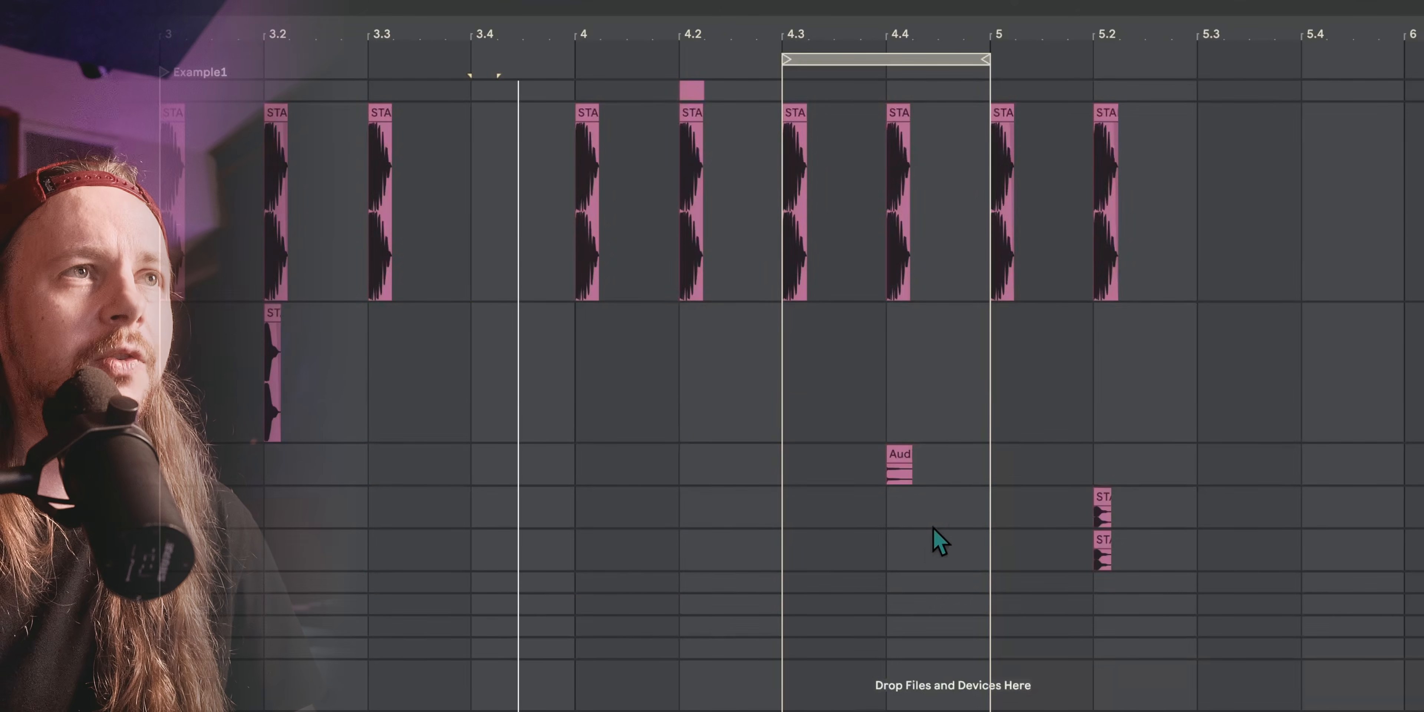
pyautogui.click(986, 471)
pyautogui.scroll(3, 1050, 478)
pyautogui.keyDown('shift'); pyautogui.click(1252, 473); pyautogui.keyUp('shift')
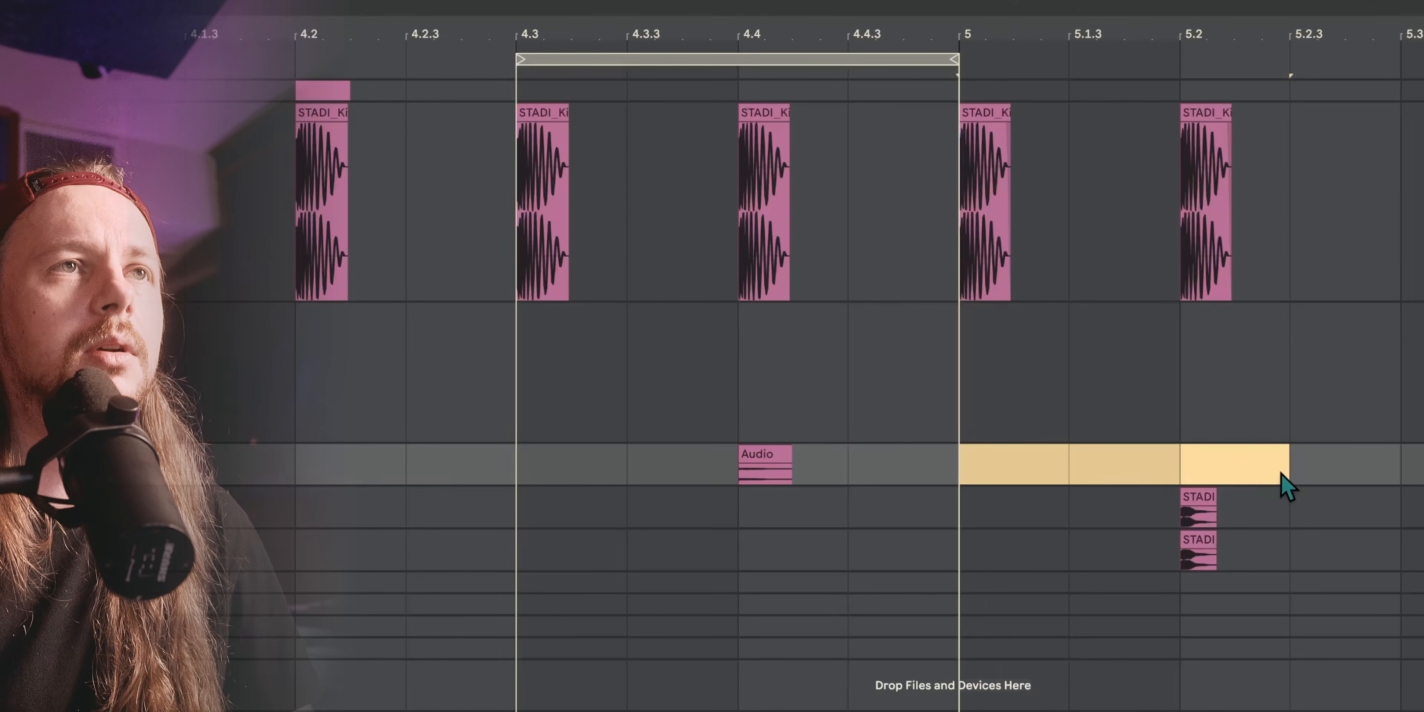
pyautogui.keyDown('shift'); pyautogui.click(1403, 474); pyautogui.keyUp('shift')
pyautogui.hotkey('ctrl', 'l')
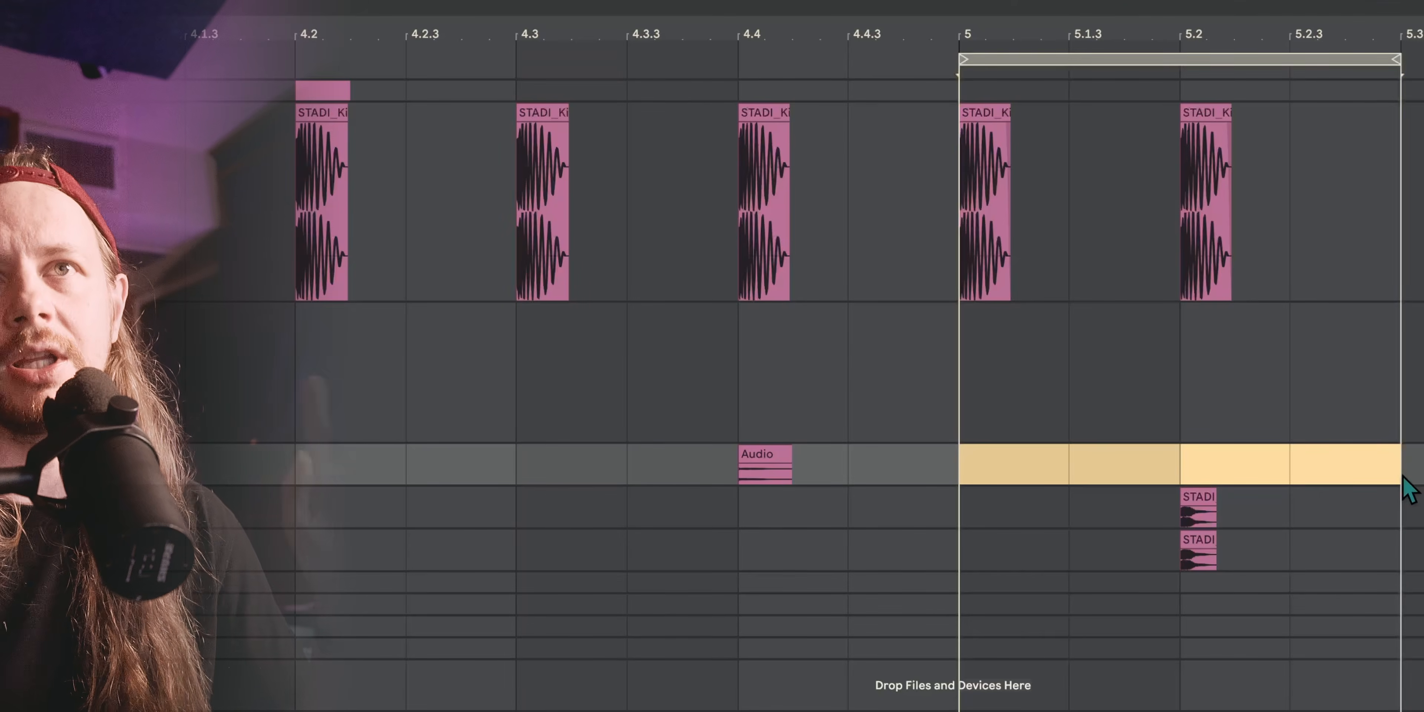
pyautogui.press('Down')
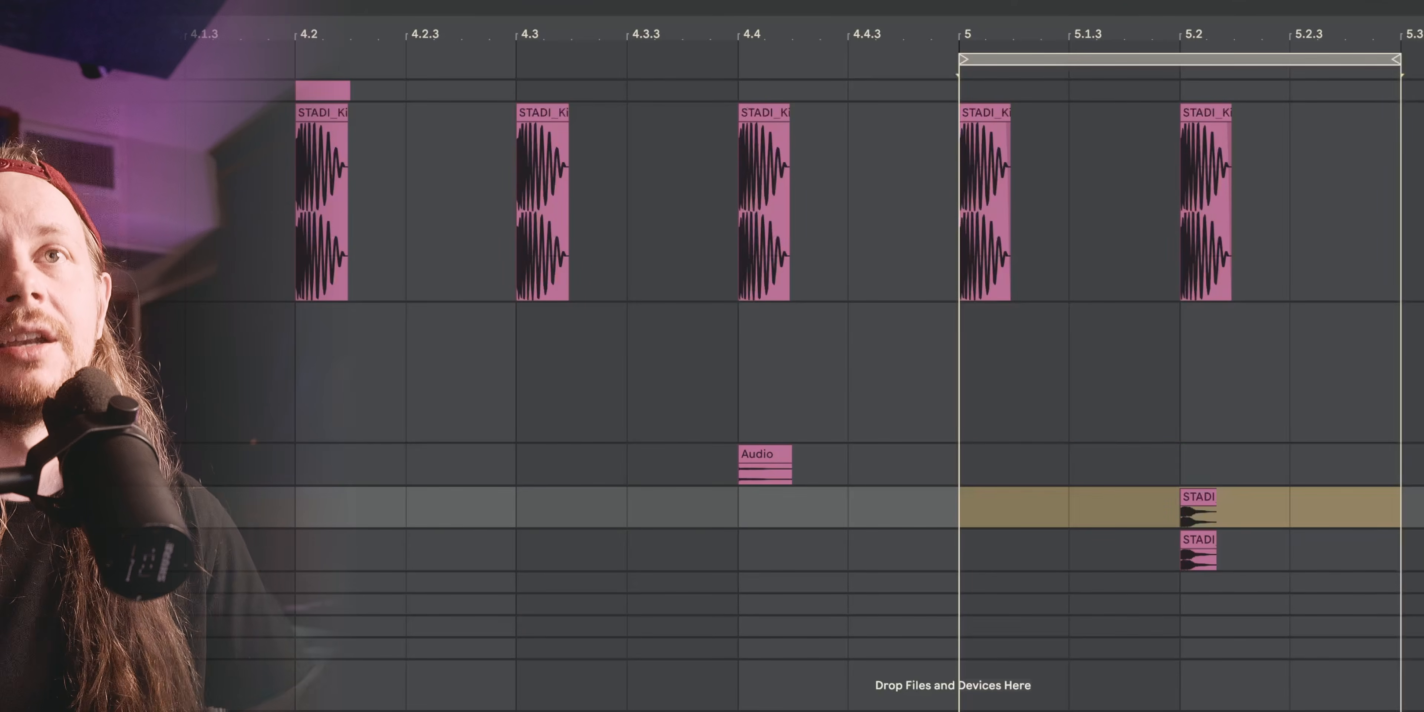
pyautogui.press('space')
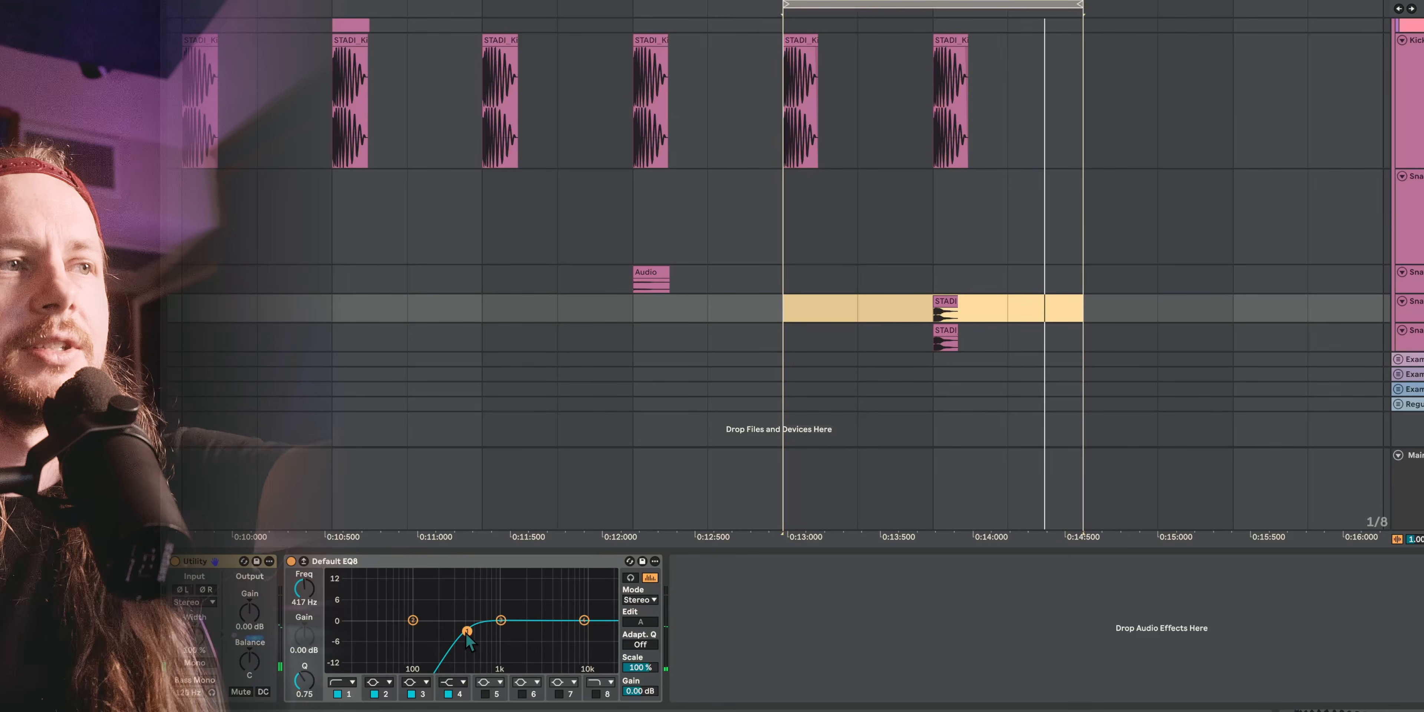
# Select the upper snare layer's track and repeatedly audition the kick with layered snare from 5.2
pyautogui.click(928, 276)
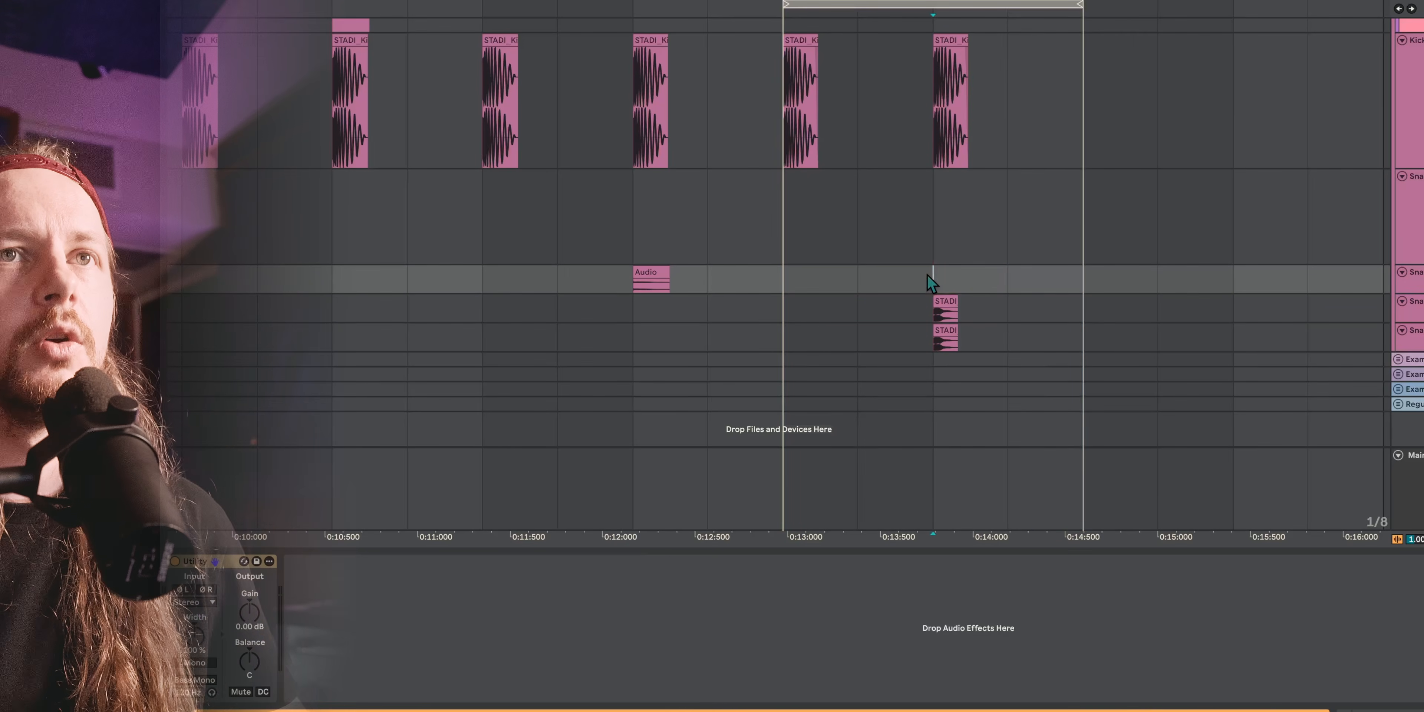
pyautogui.click(1414, 301)
pyautogui.press('space')
pyautogui.press('space')
pyautogui.press('space')
pyautogui.press('space')
pyautogui.press('space')
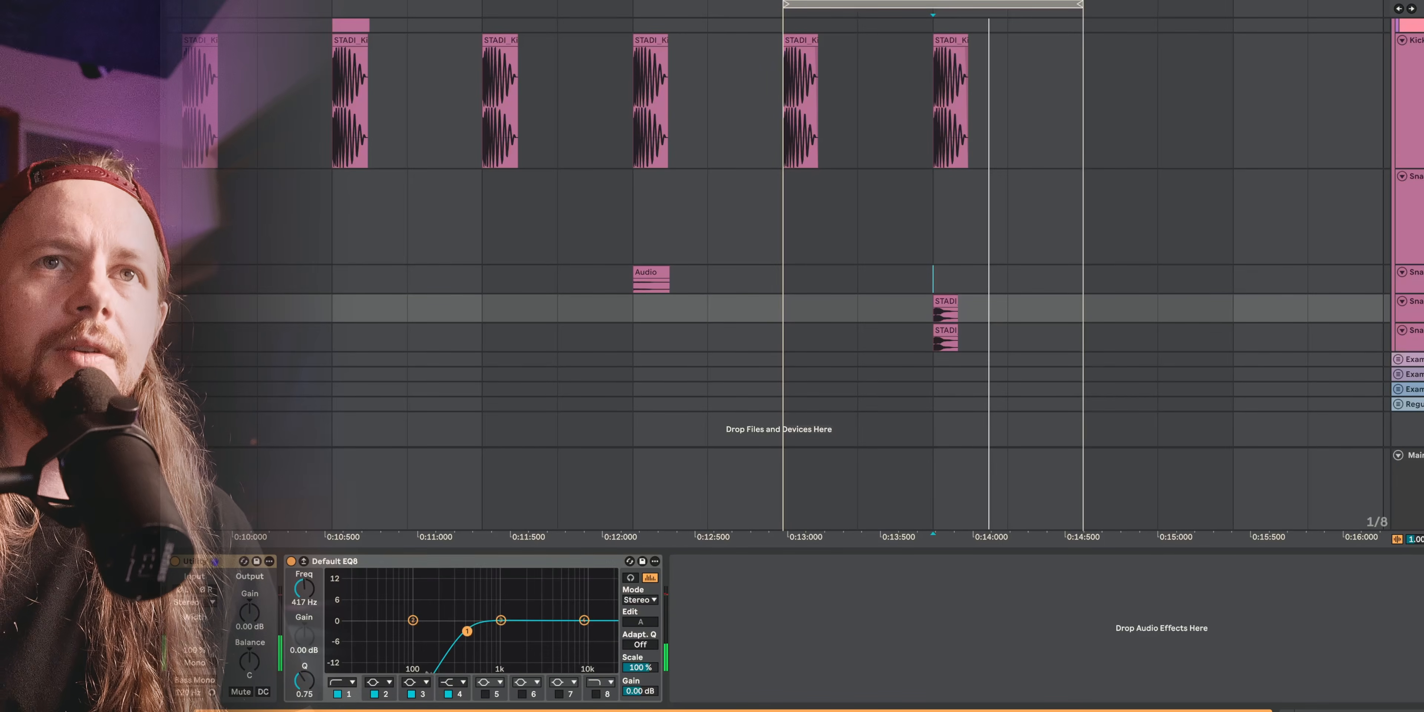
# Select the range 5.2 to 5.3 from the kick track down to the upper snare layer and replay it several times
pyautogui.moveTo(932, 91); pyautogui.dragTo(1086, 321)
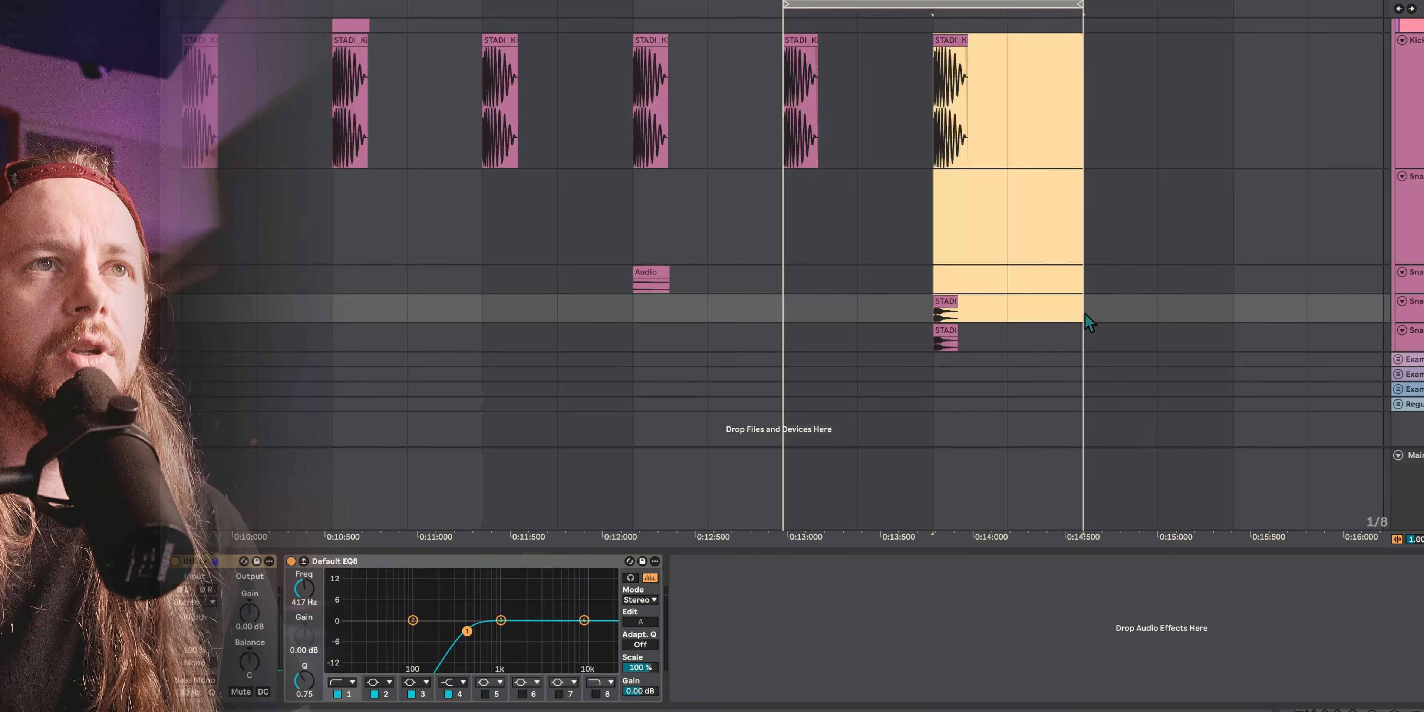
pyautogui.press('space')
pyautogui.press('space')
pyautogui.press('space')
pyautogui.press('space')
pyautogui.press('space')
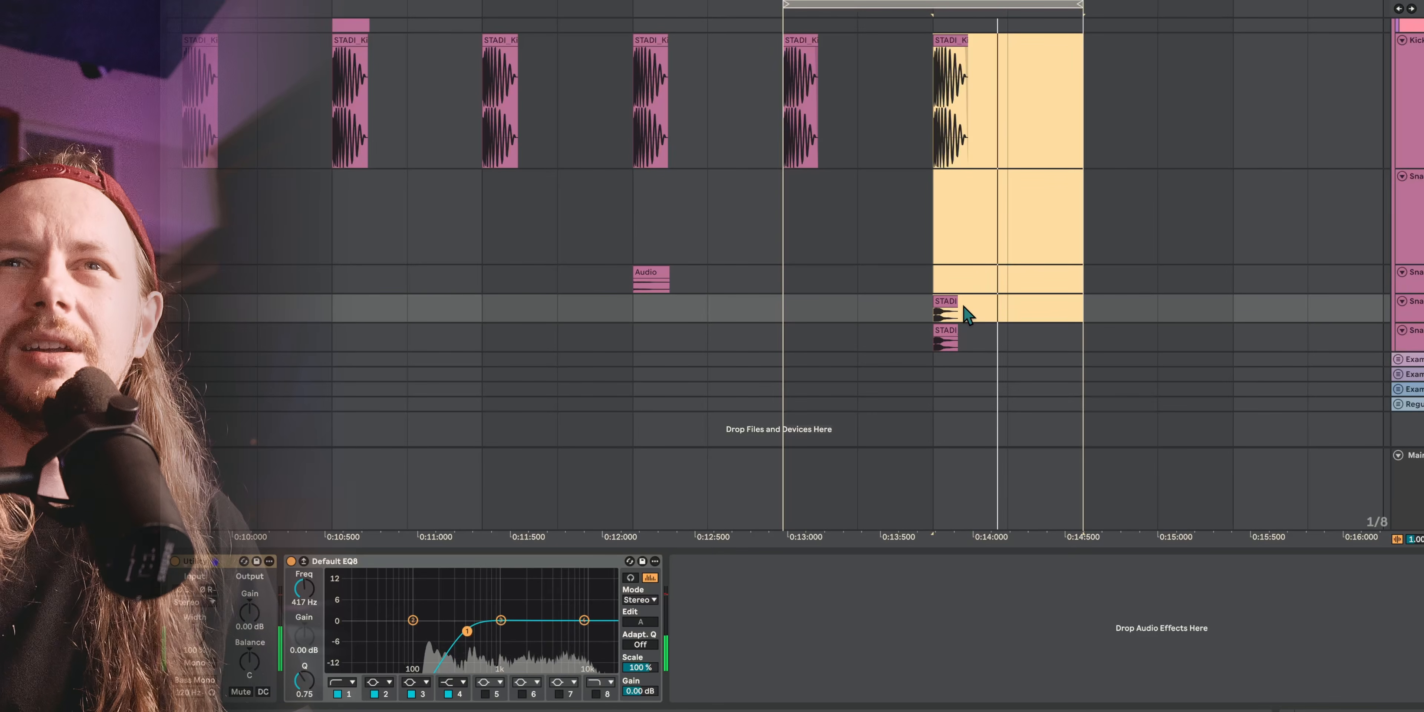
pyautogui.press('space')
pyautogui.press('space')
# Repeatedly audition the kick and bounced Audio snare clip from 4.4 for comparison with the layered version
pyautogui.click(632, 238)
pyautogui.press('space')
pyautogui.press('space')
pyautogui.press('space')
pyautogui.press('space')
pyautogui.press('space')
pyautogui.press('space')
pyautogui.press('space')
# Replay the layered snare hit from 5.2, and play from the upper snare layer's selected clip
pyautogui.click(937, 212)
pyautogui.press('space')
pyautogui.press('space')
pyautogui.press('space')
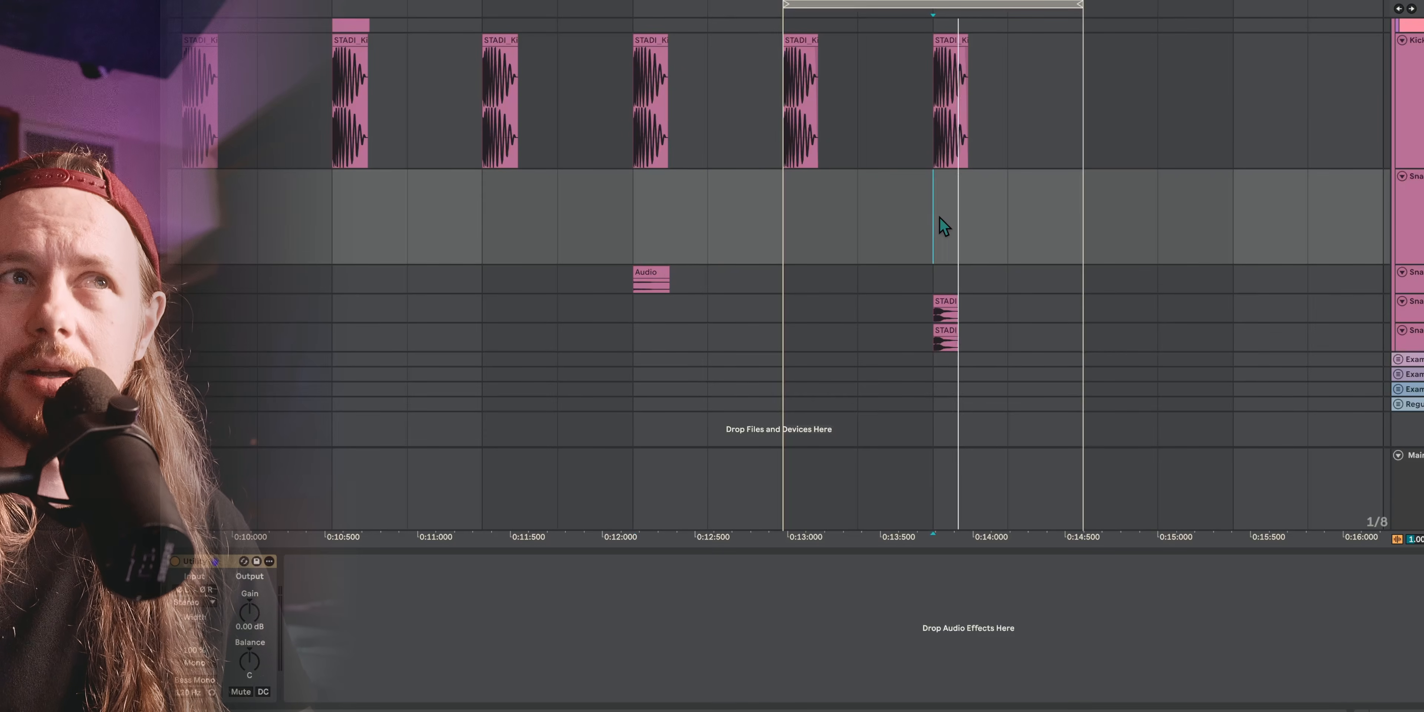
pyautogui.press('space')
pyautogui.press('space')
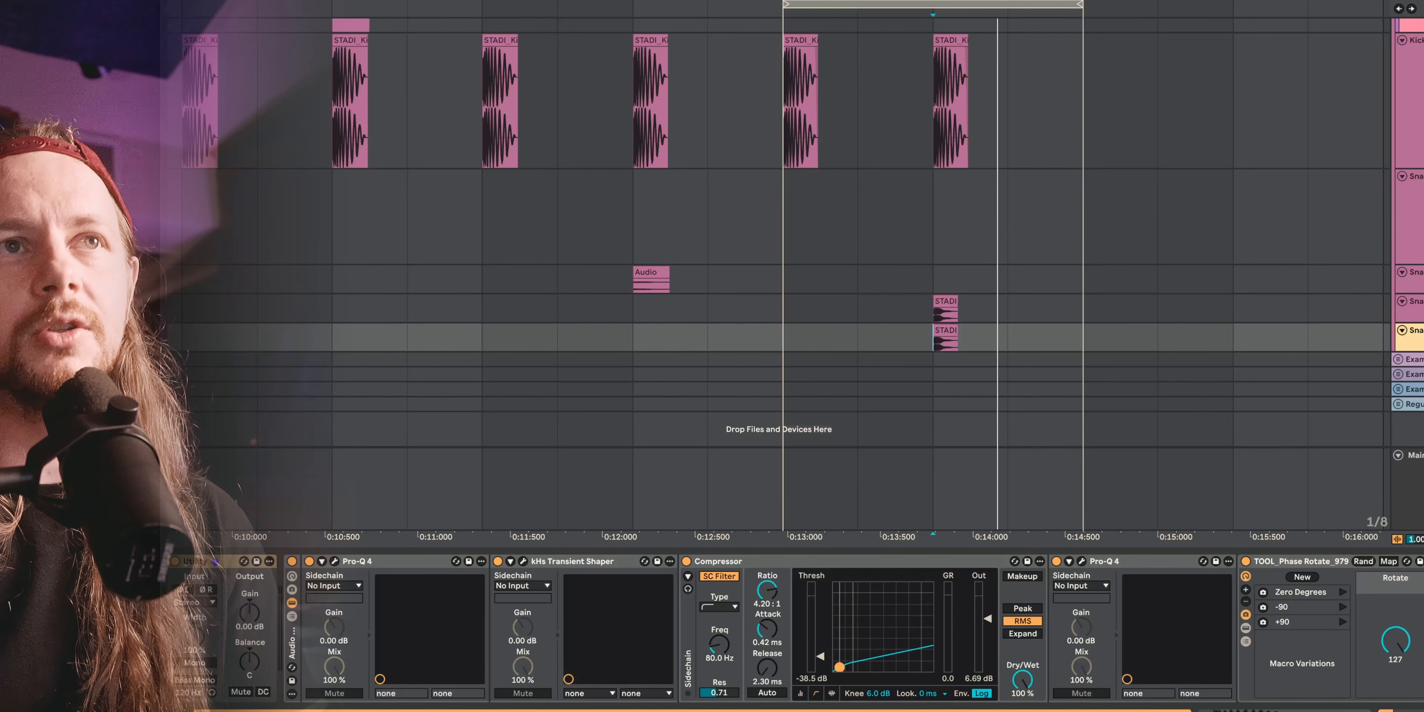
pyautogui.click(940, 302)
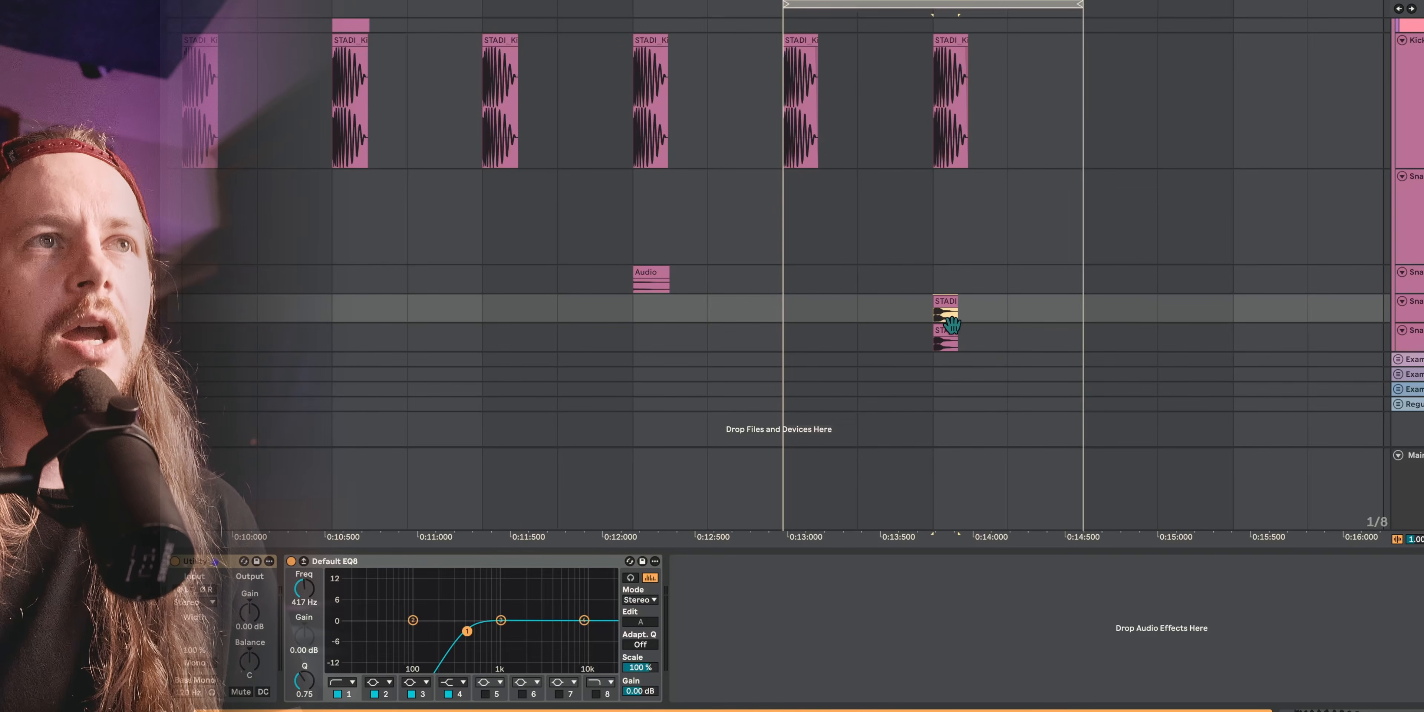
pyautogui.press('space')
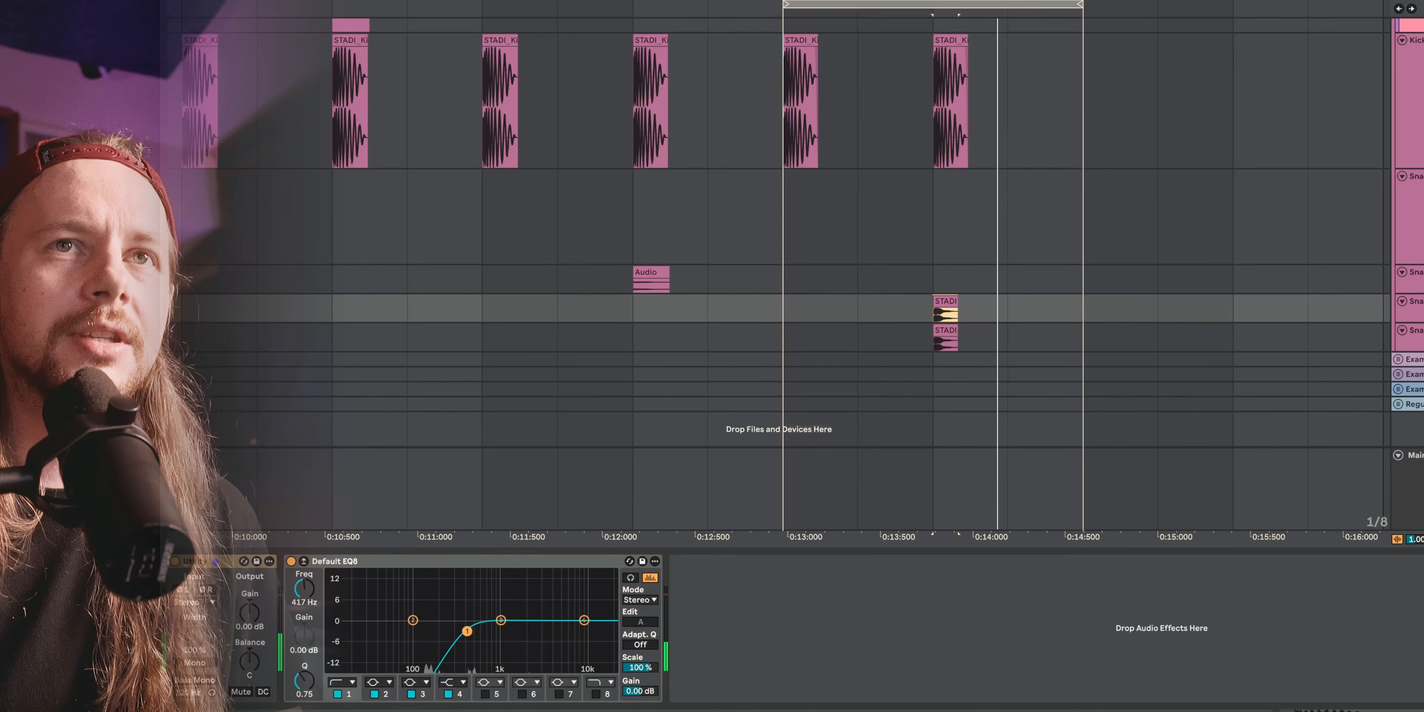
# Open the first Pro-Q 4 on the lower snare layer's track to examine its EQ curve
pyautogui.click(1416, 331)
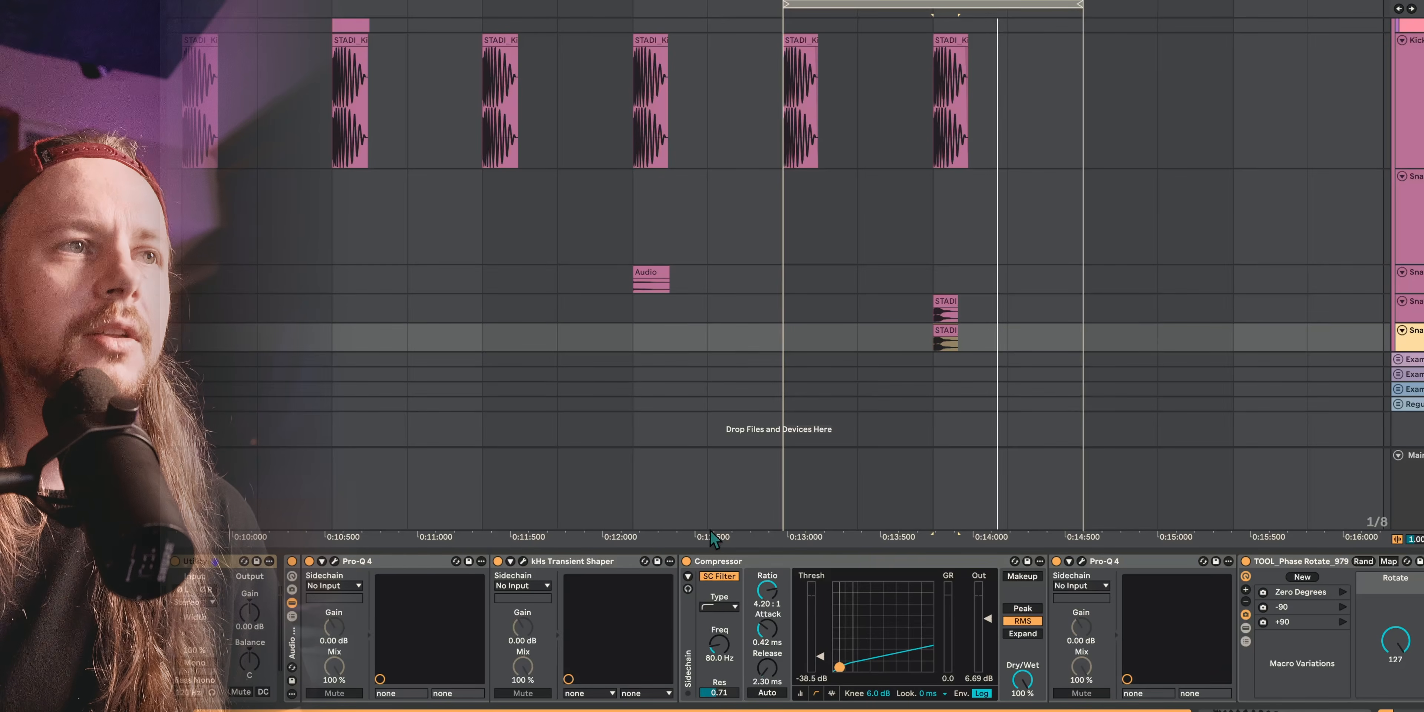
pyautogui.click(349, 562)
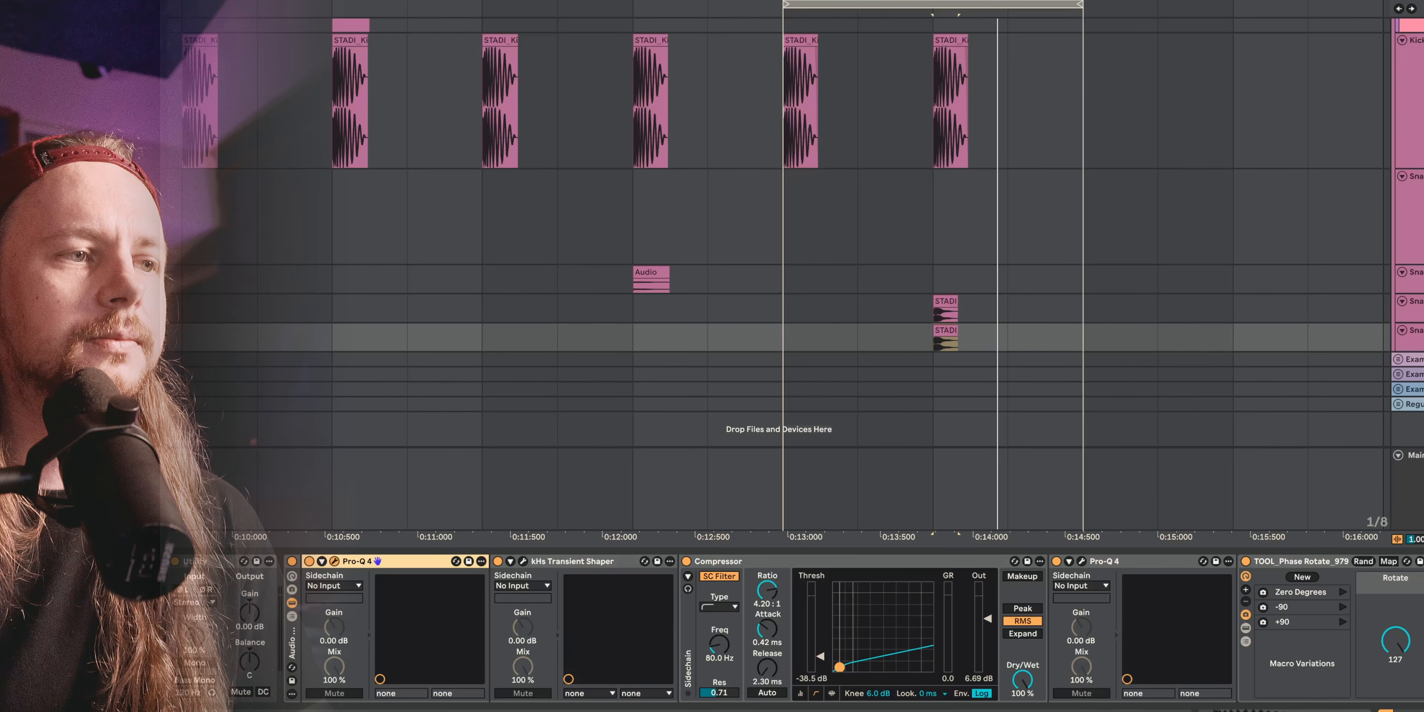
pyautogui.moveTo(688, 191); pyautogui.dragTo(914, 56)
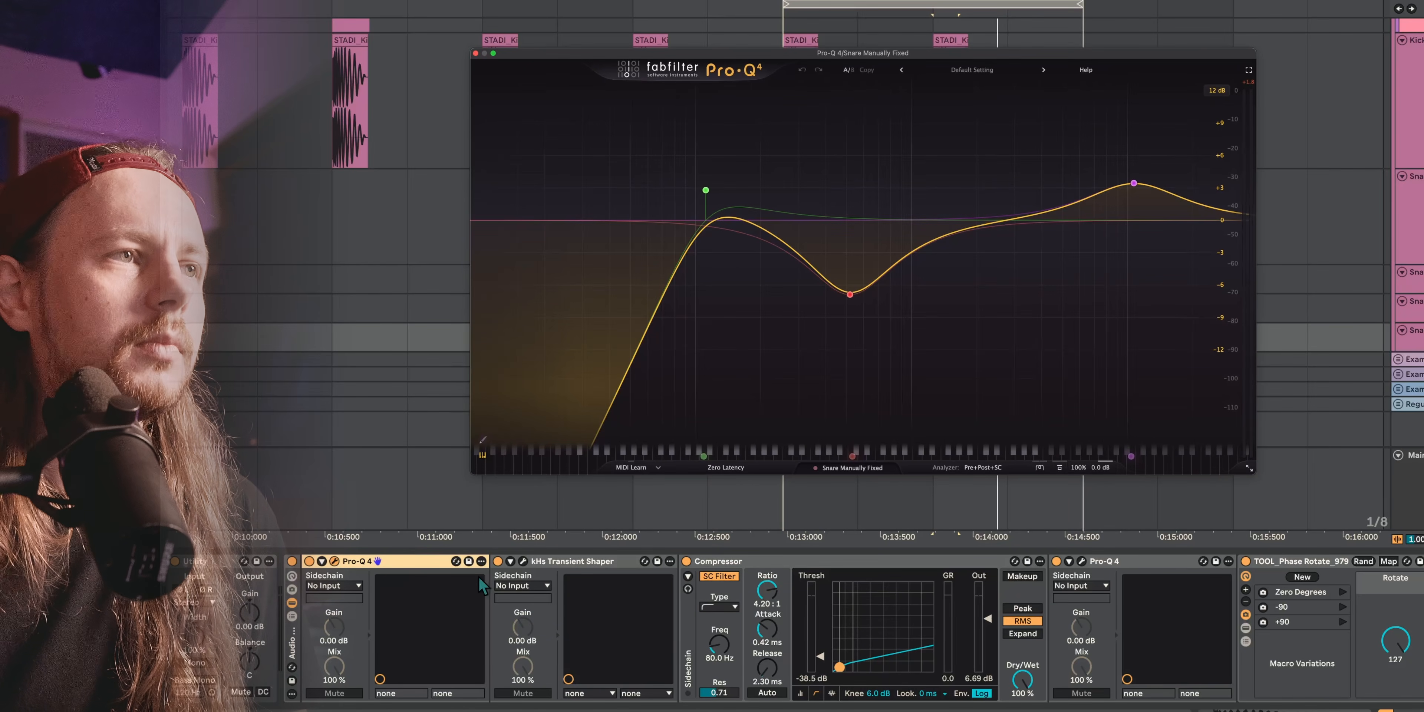
# Examine the kHs Transient Shaper settings in the lower snare layer's effects chain and close its window
pyautogui.click(522, 563)
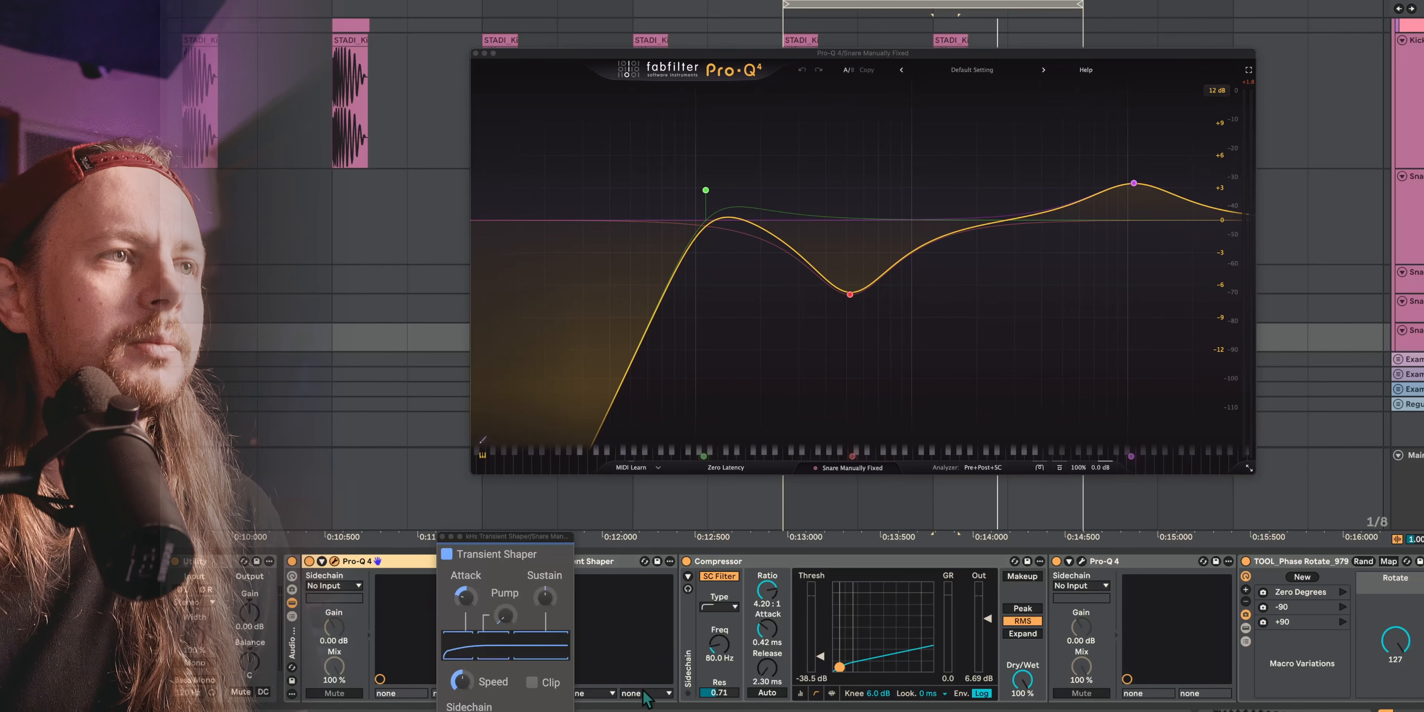
pyautogui.click(442, 537)
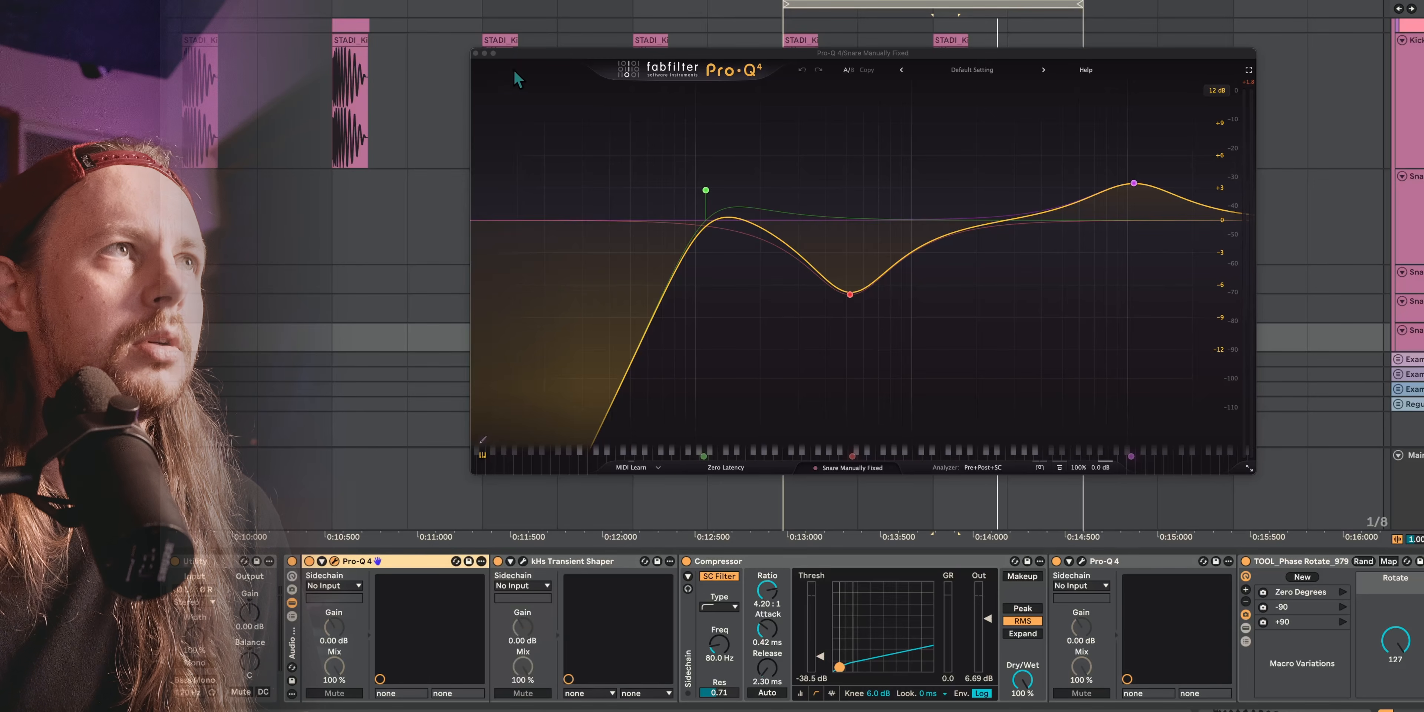
pyautogui.click(523, 563)
pyautogui.click(442, 536)
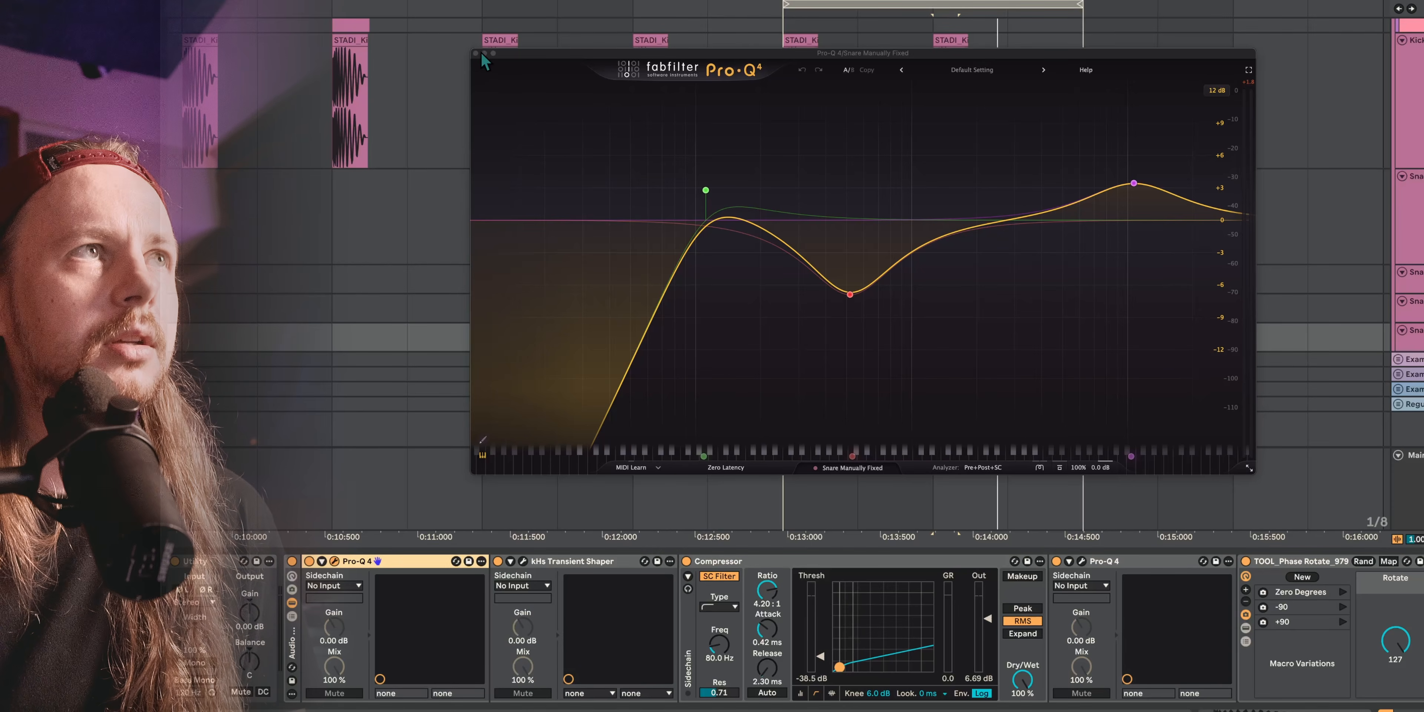
# Close the first Pro-Q 4 and examine the EQ curve of the chain's second Pro-Q 4
pyautogui.click(475, 54)
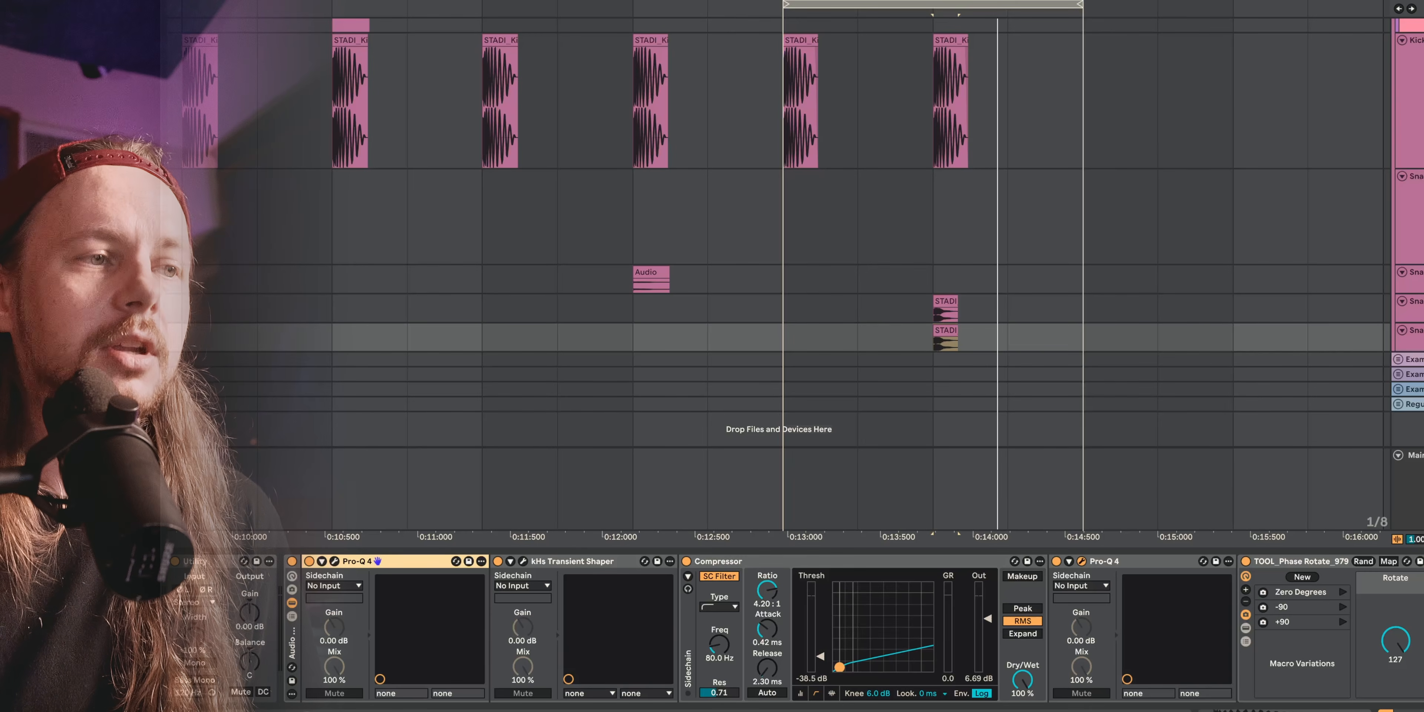
pyautogui.moveTo(604, 340); pyautogui.dragTo(1029, 79)
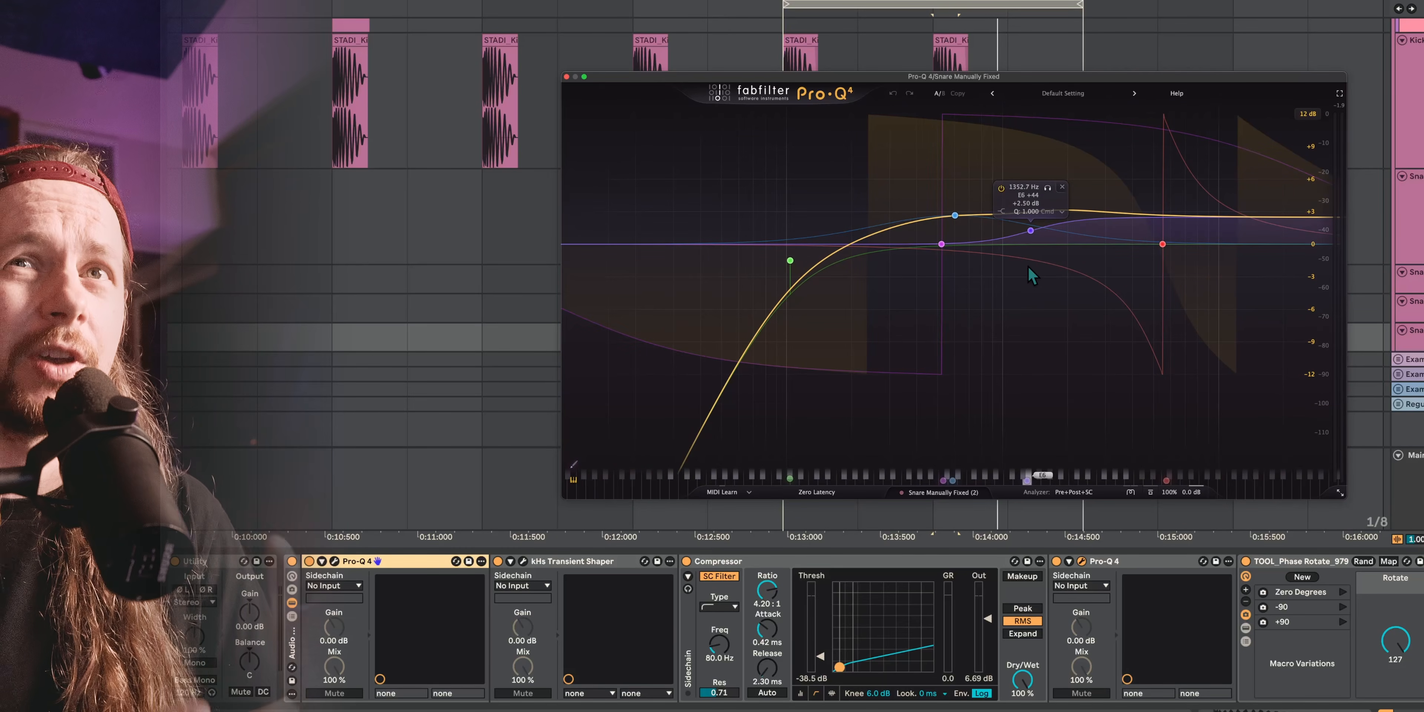
pyautogui.click(566, 77)
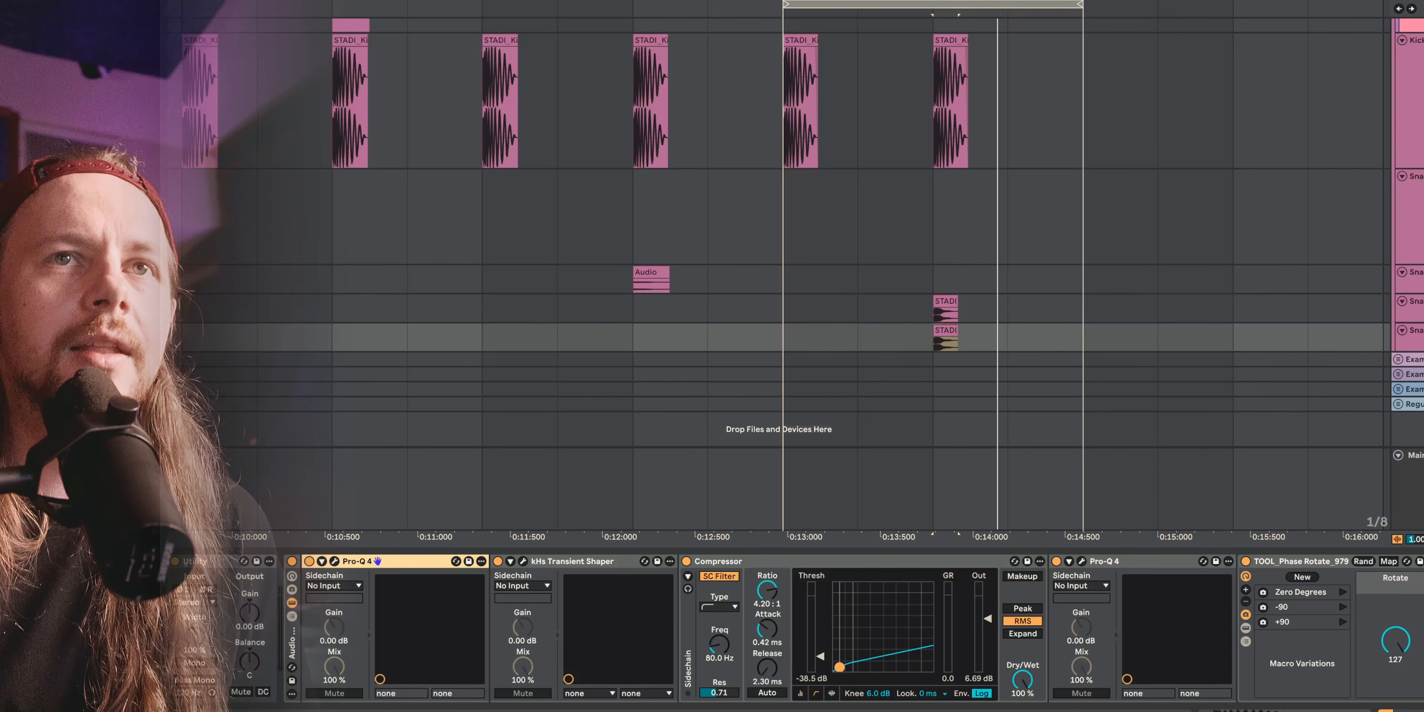
# Compare the kick with the bounced Audio snare clip against the layered snare by playing from each hit
pyautogui.press('space')
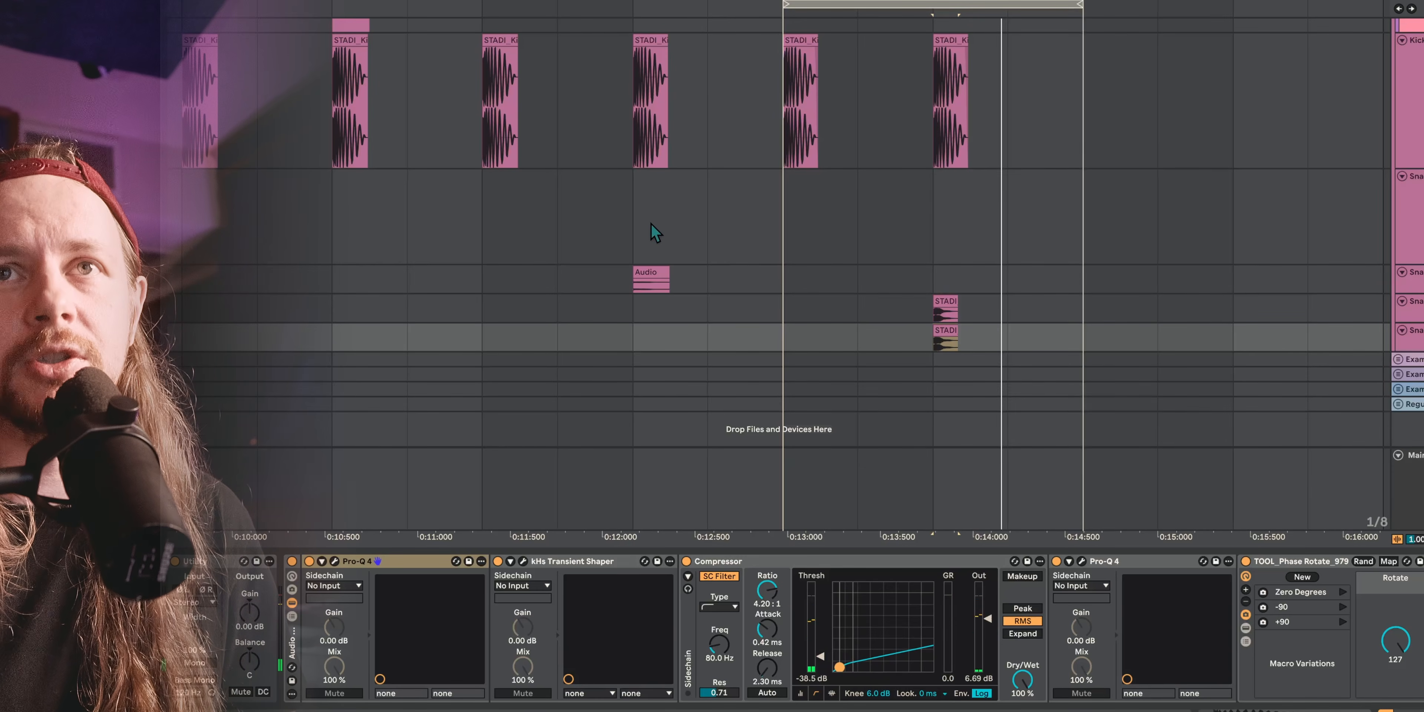
pyautogui.click(638, 221)
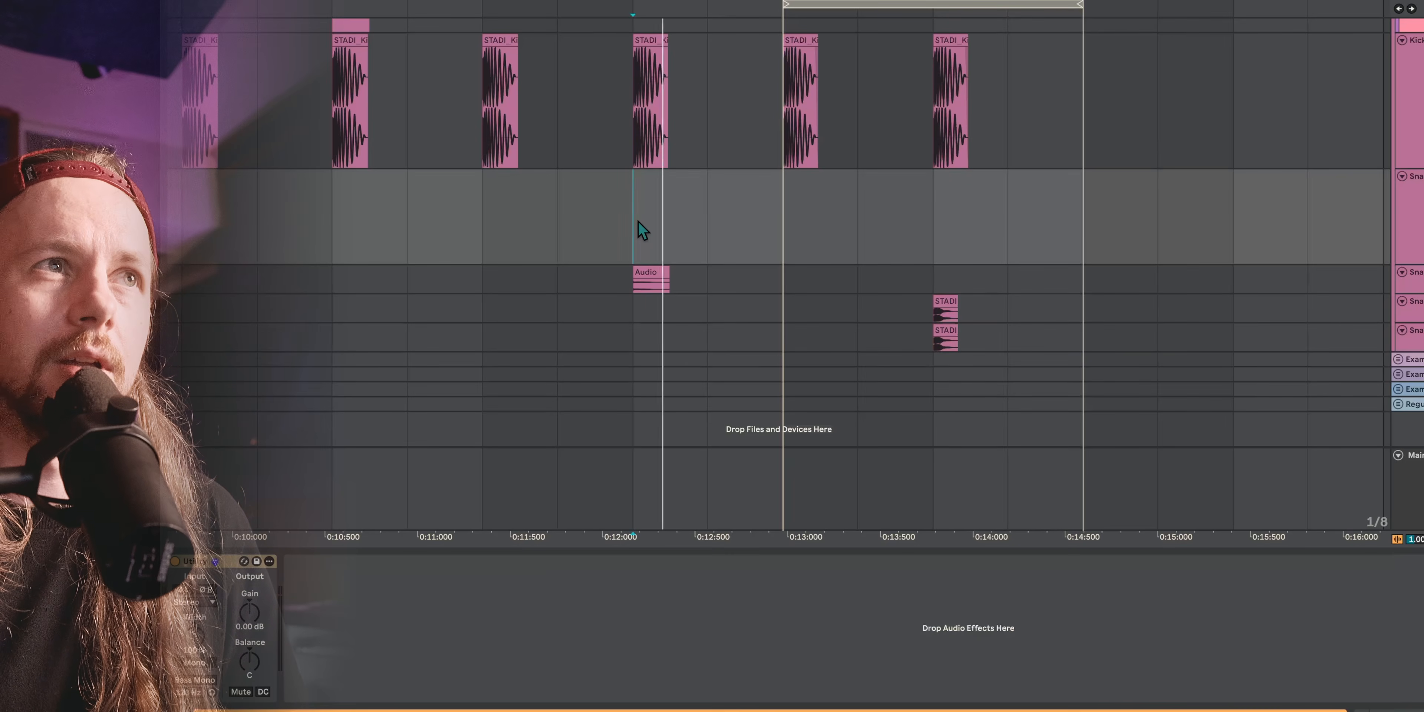
pyautogui.moveTo(638, 221); pyautogui.dragTo(766, 295)
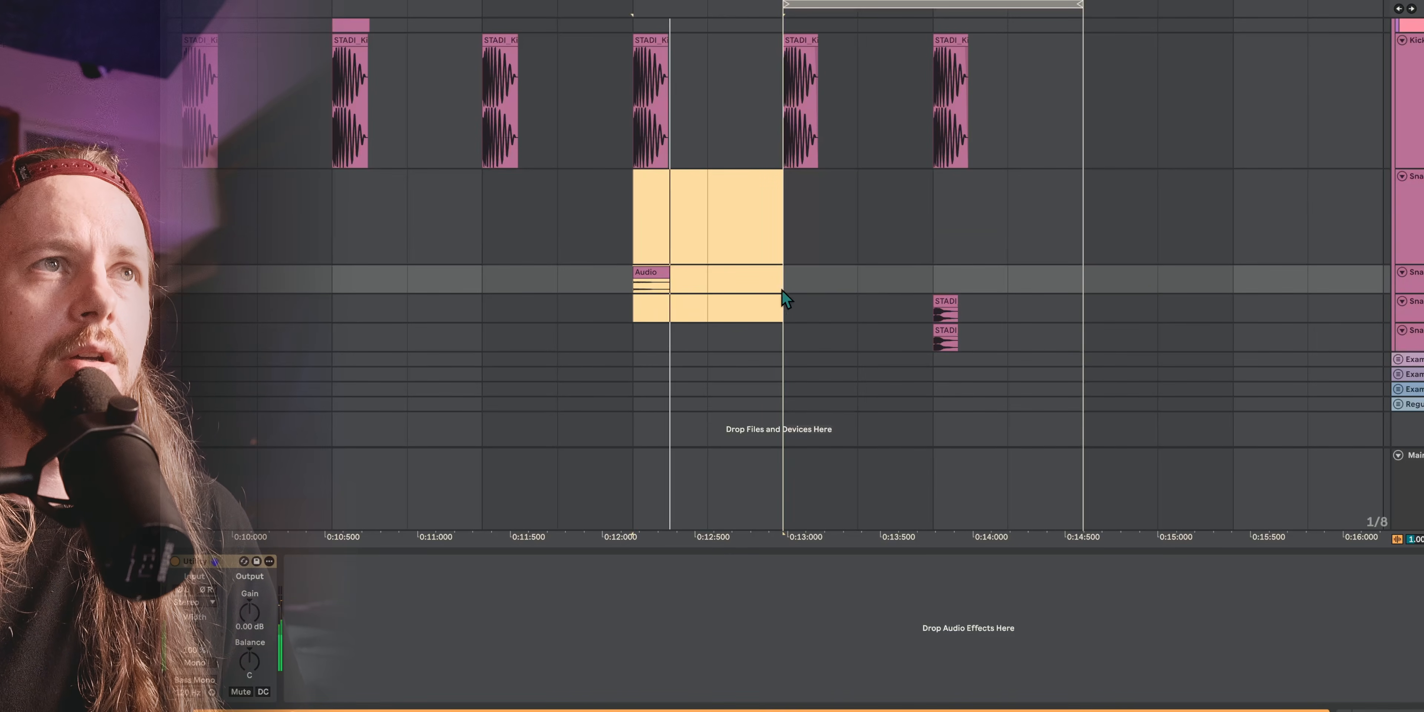
pyautogui.click(932, 233)
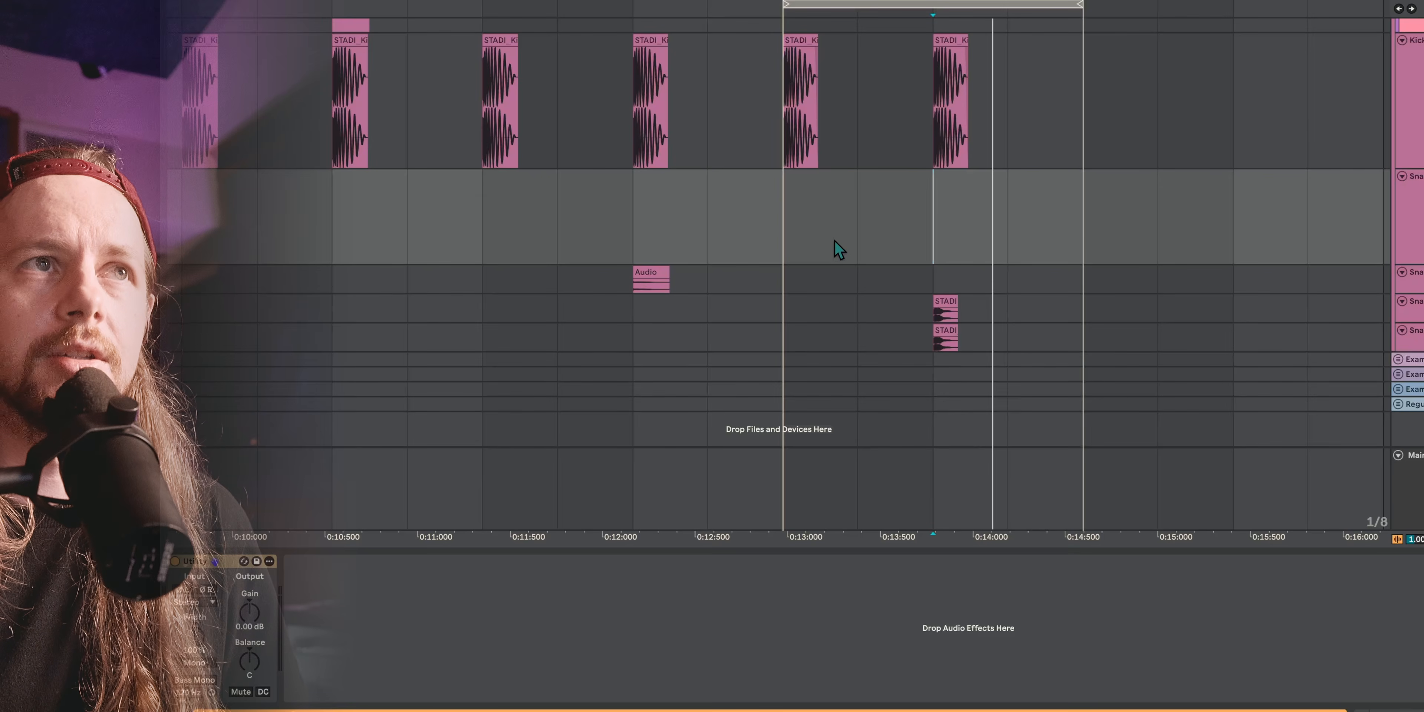
# Select the lower snare layer's track and toggle its audio effect rack
pyautogui.click(1414, 334)
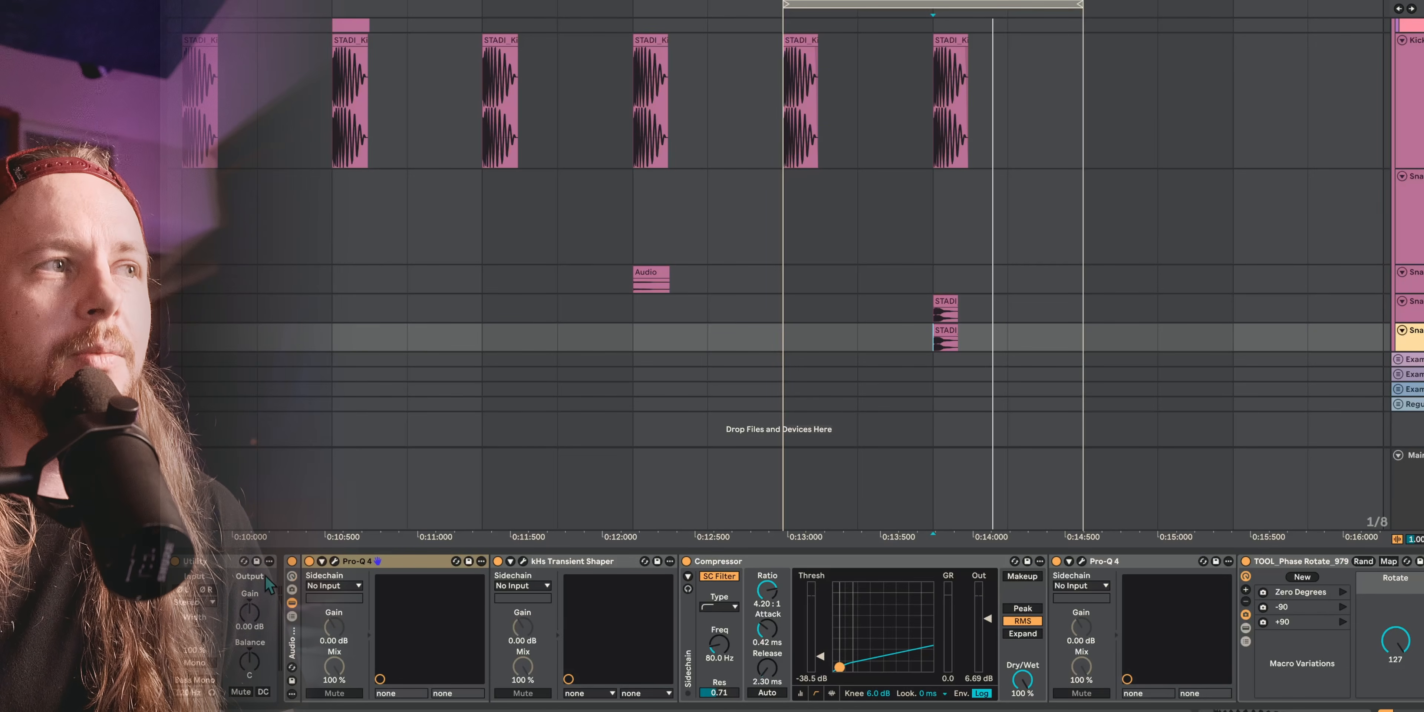
pyautogui.click(292, 561)
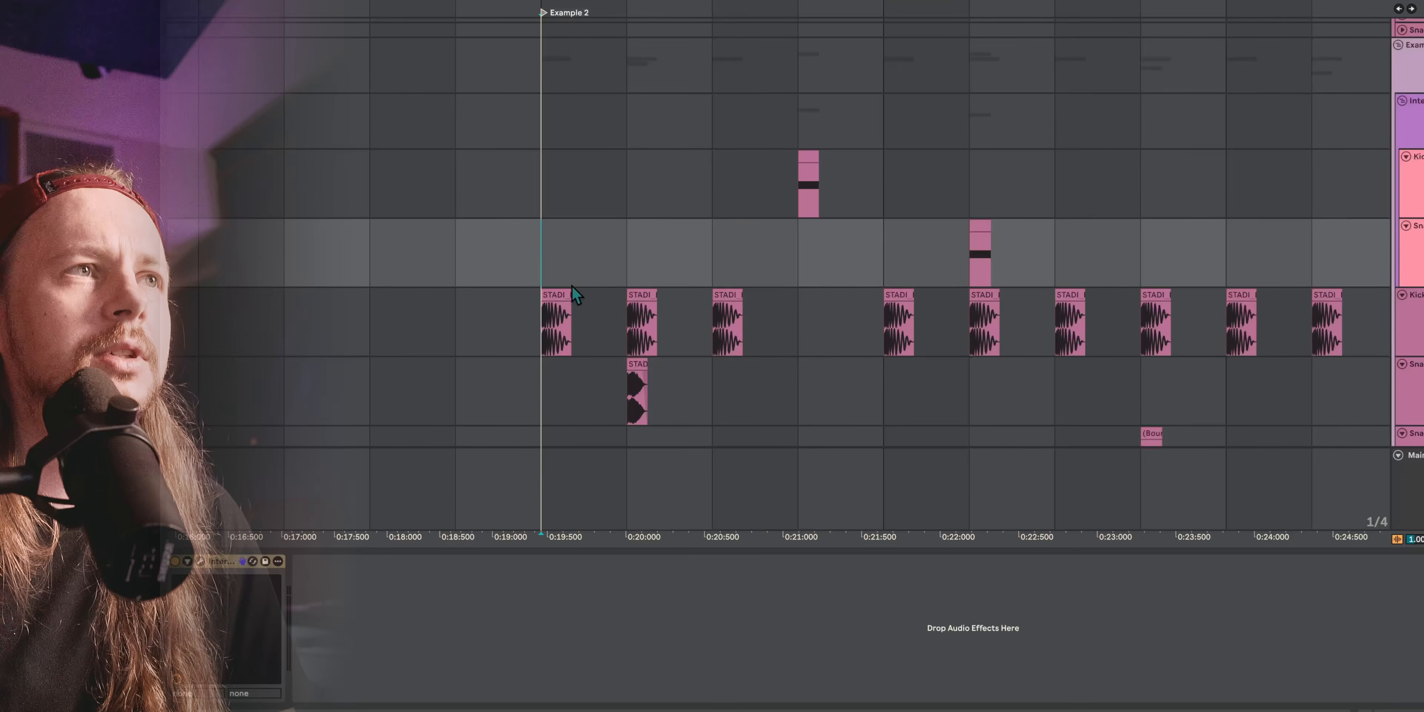
# Audition the kick and original STADI snare in Example 2 and select the two beats from the Example 2 marker
pyautogui.press('+')
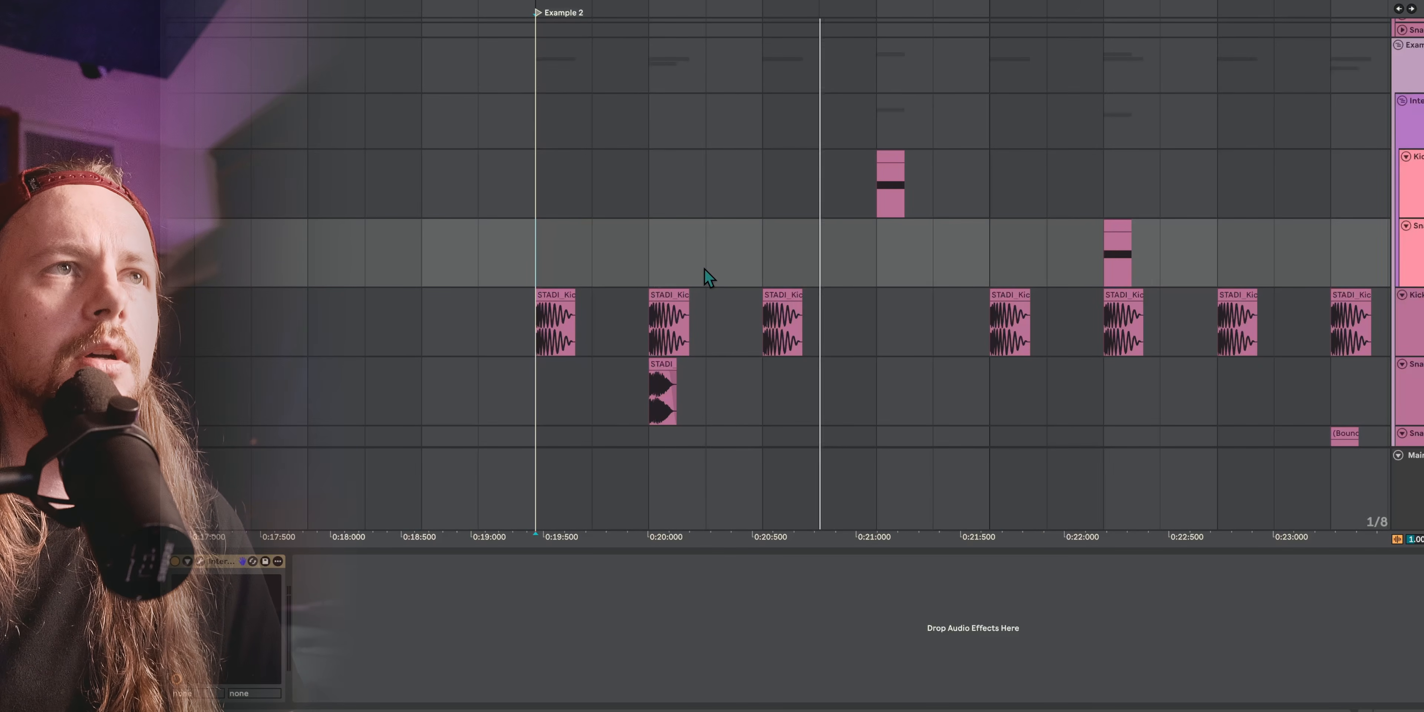
pyautogui.scroll(-2, 609, 334)
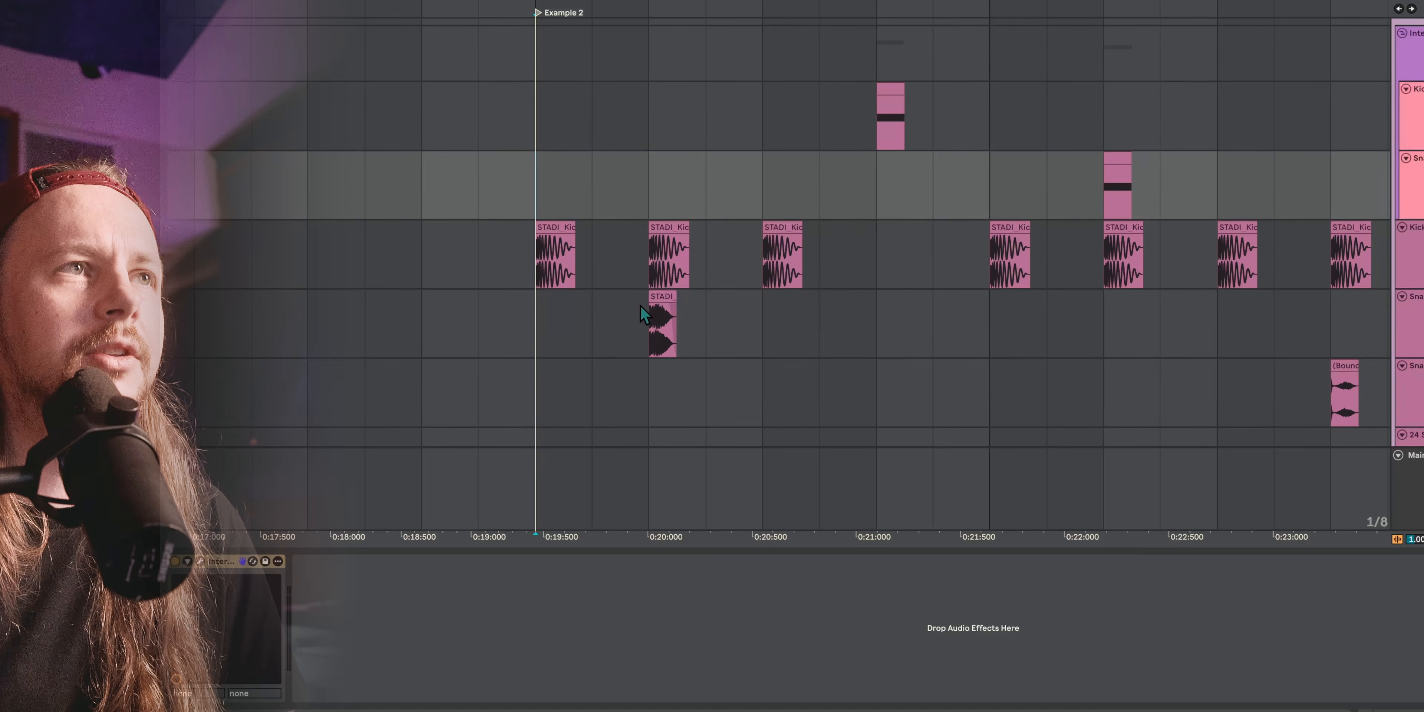
pyautogui.click(660, 317)
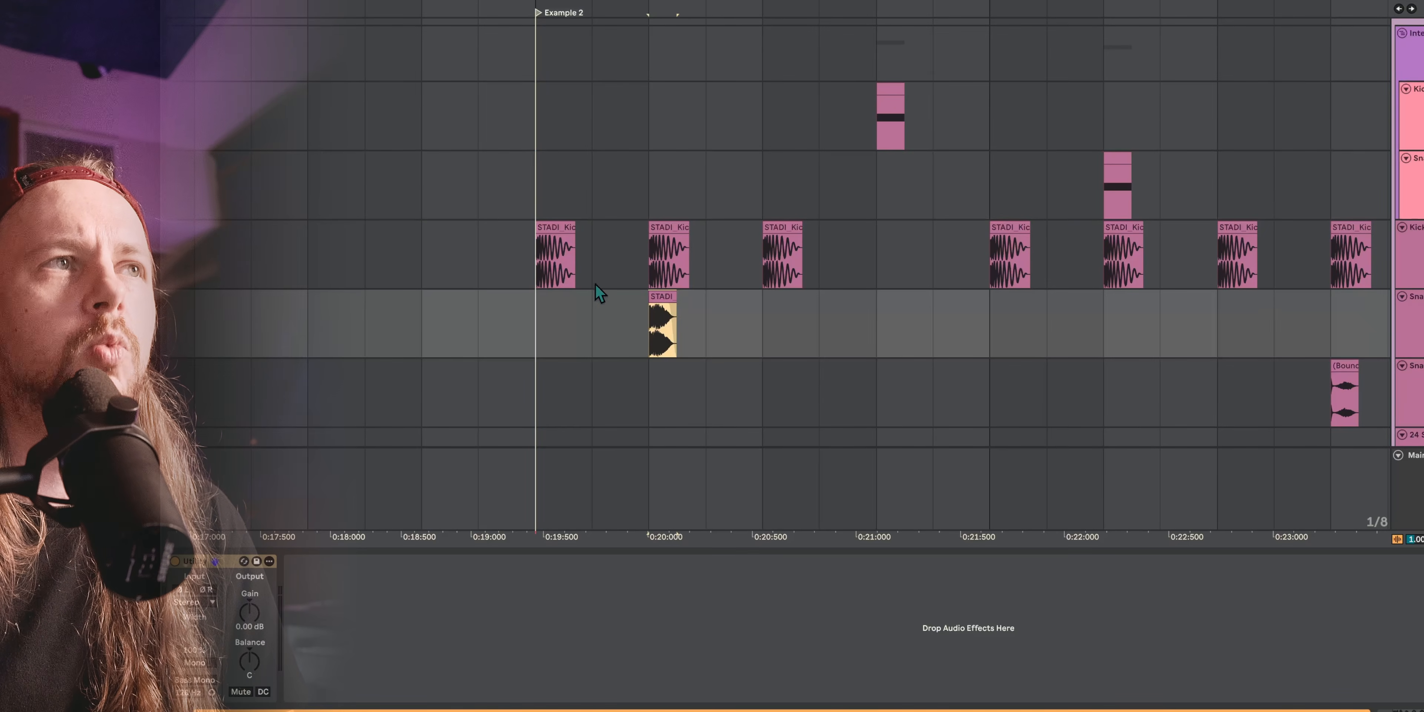
pyautogui.click(542, 203)
pyautogui.keyDown('shift'); pyautogui.click(758, 198); pyautogui.keyUp('shift')
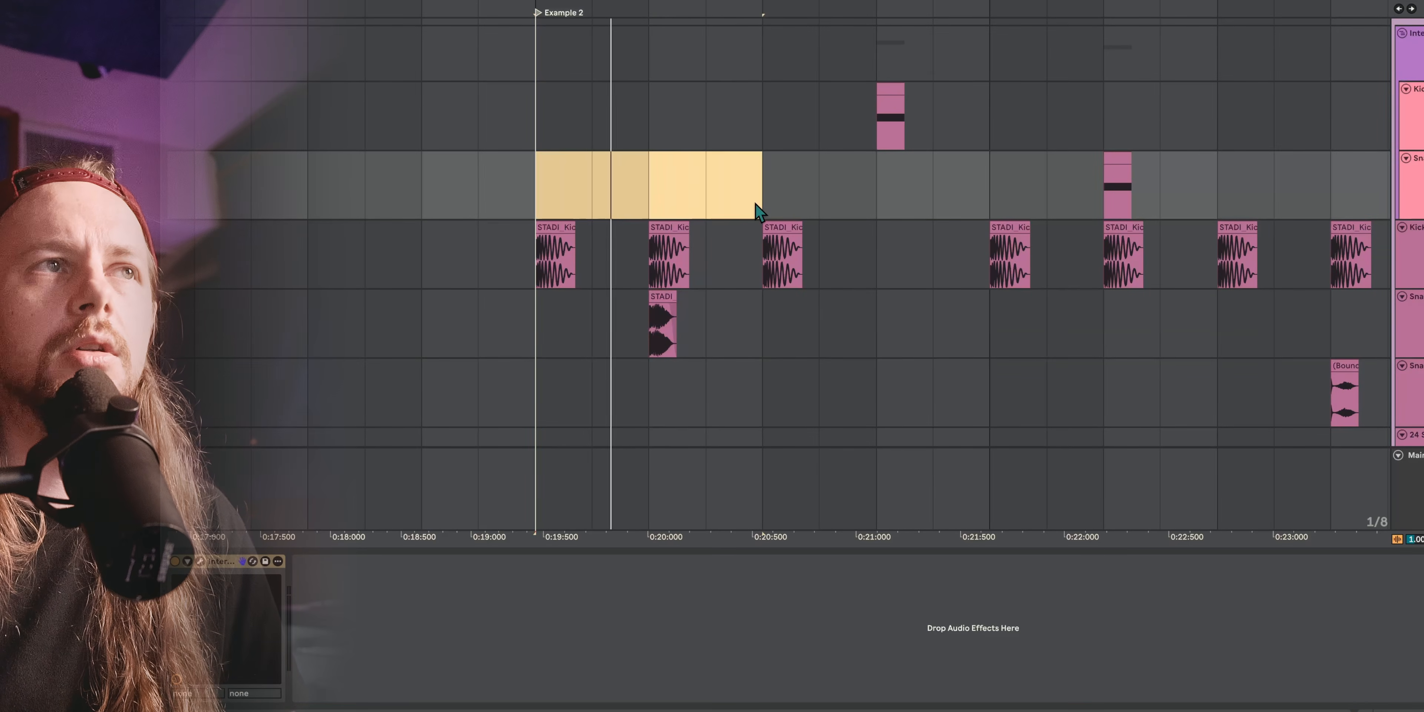
# Loop the two beats around the clip on Interloper's kick track in Example 2 and audition it
pyautogui.moveTo(765, 135); pyautogui.dragTo(974, 193)
pyautogui.hotkey('ctrl', 'l')
pyautogui.press('space')
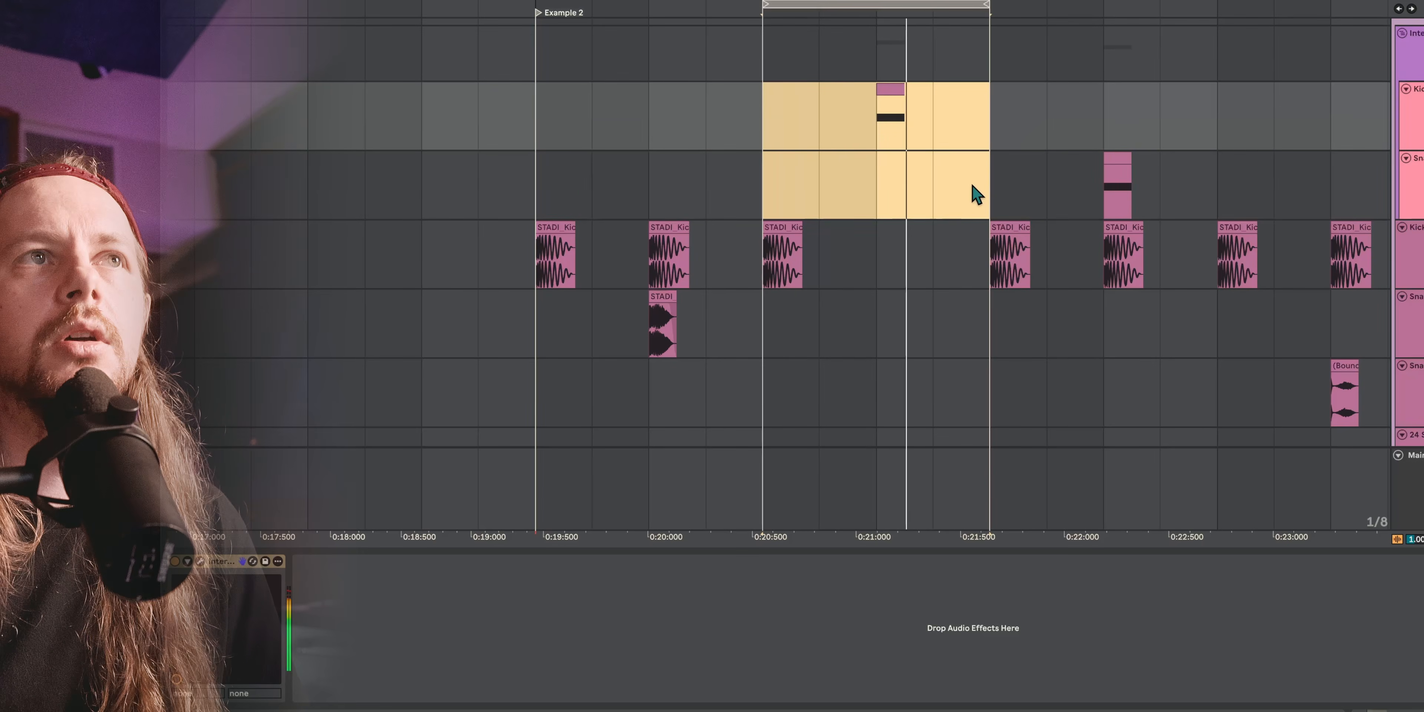
pyautogui.hscroll(2, 871, 201)
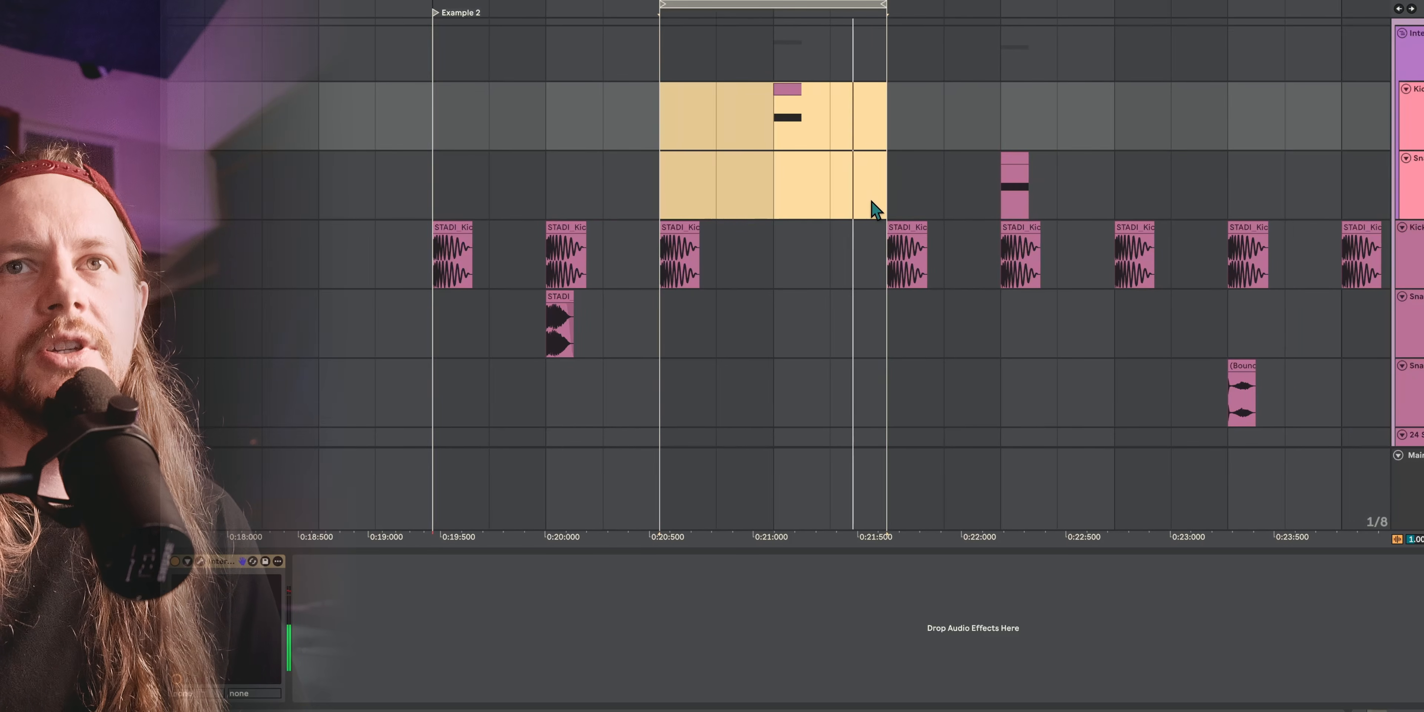
pyautogui.click(791, 91)
pyautogui.press('space')
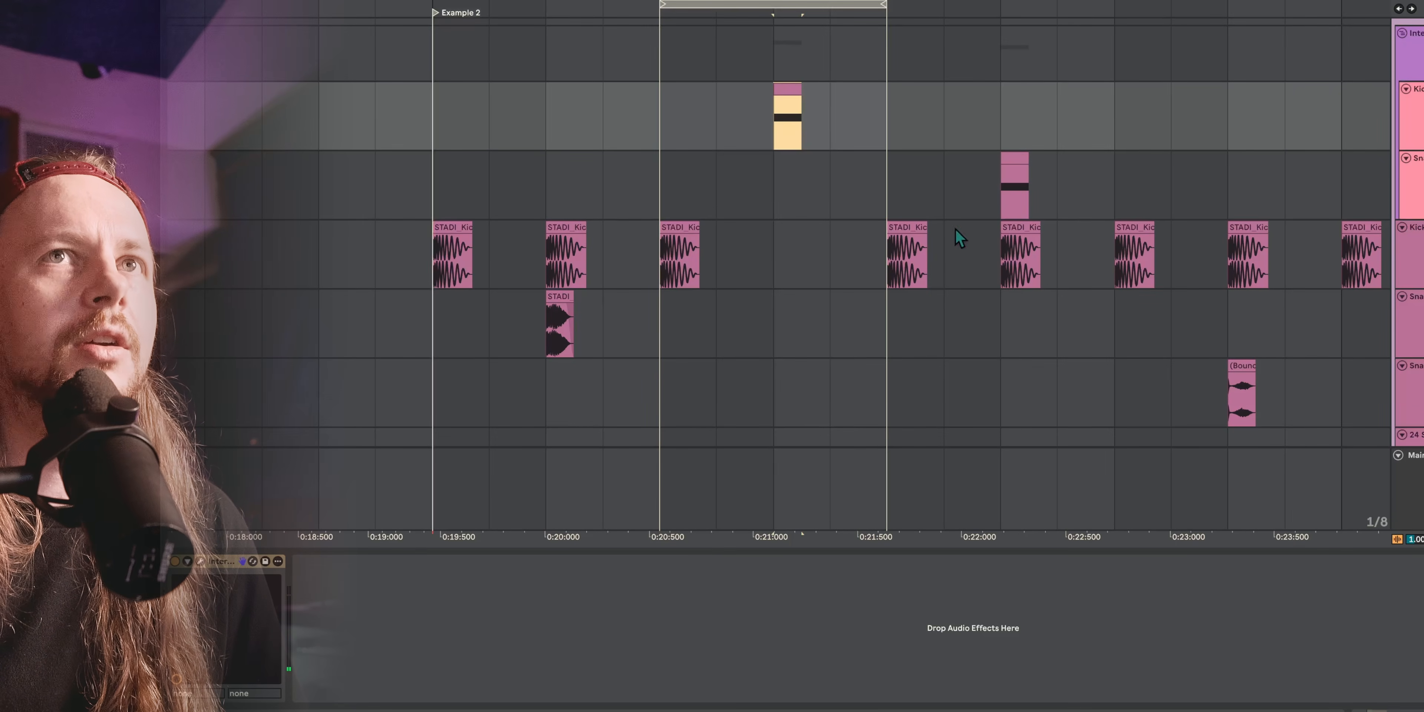
# Loop the two beats around the clip on Interloper's snare track and audition it with the kick
pyautogui.moveTo(889, 178); pyautogui.dragTo(1129, 217)
pyautogui.hotkey('ctrl', 'l')
pyautogui.press('space')
pyautogui.hscroll(4, 1124, 214)
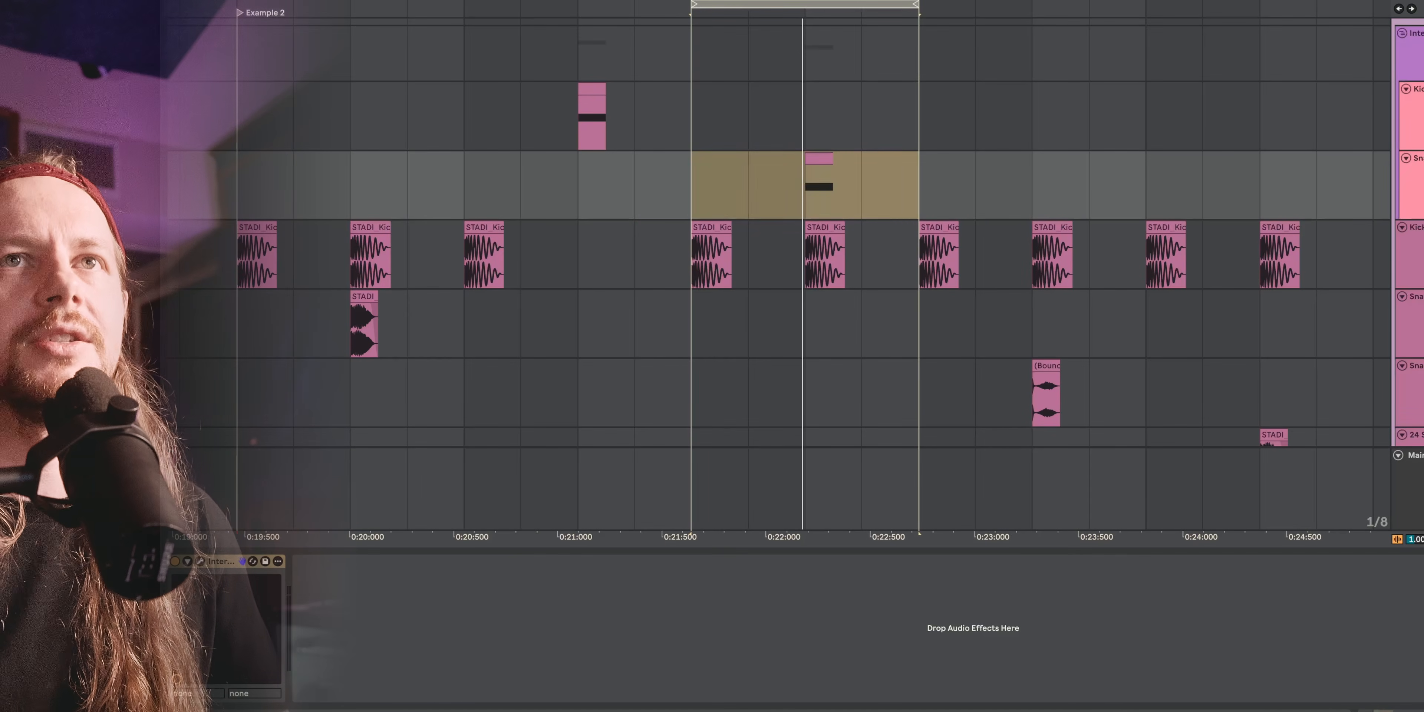
pyautogui.click(822, 161)
pyautogui.press('space')
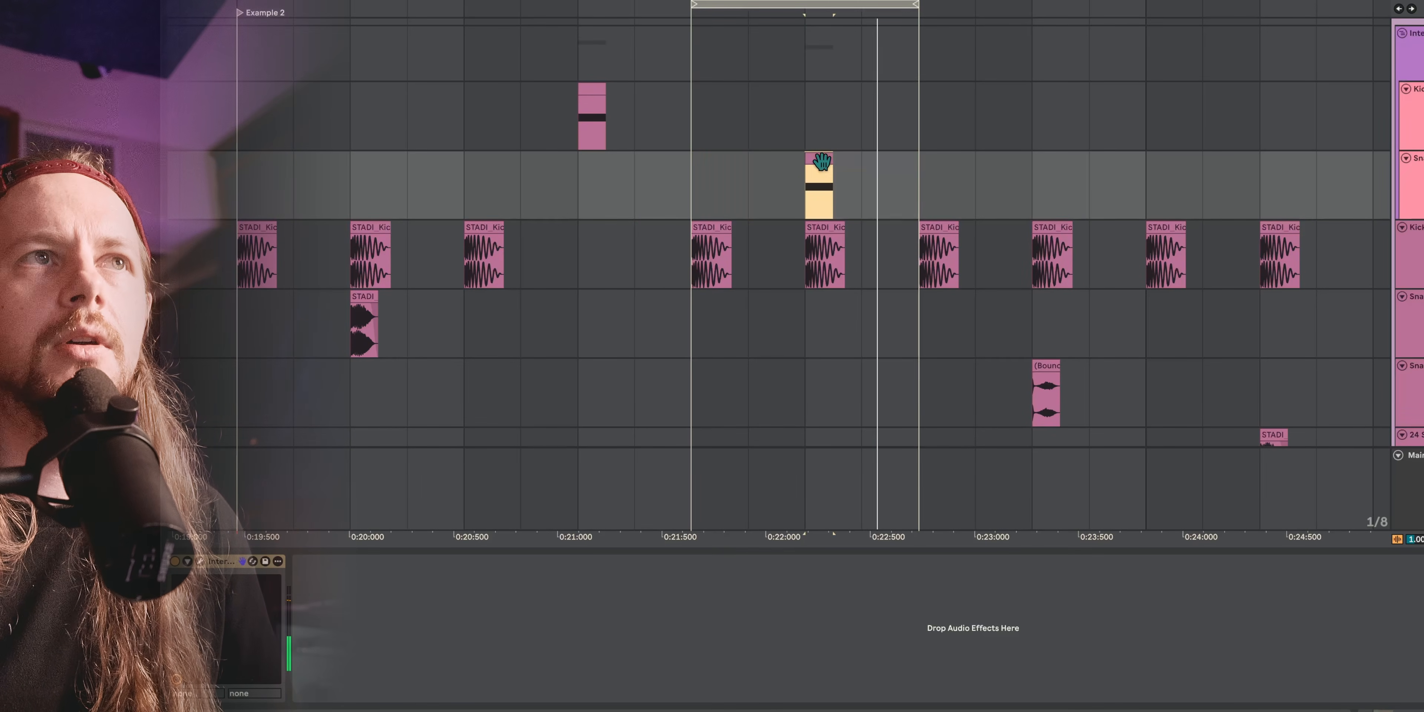
# Loop the next two beats, covering the bounced snare clip
pyautogui.moveTo(993, 343); pyautogui.dragTo(1140, 330)
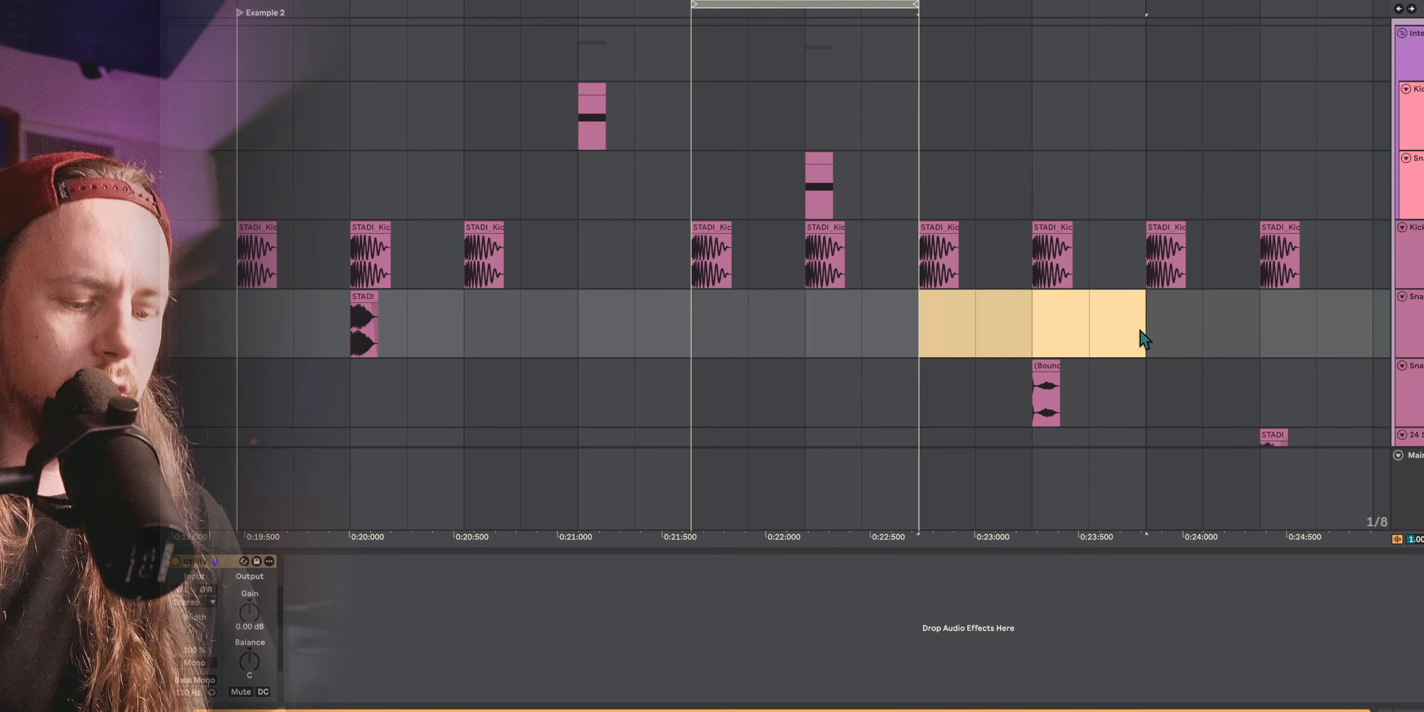
pyautogui.press('super+l')
pyautogui.hscroll(2, 1140, 331)
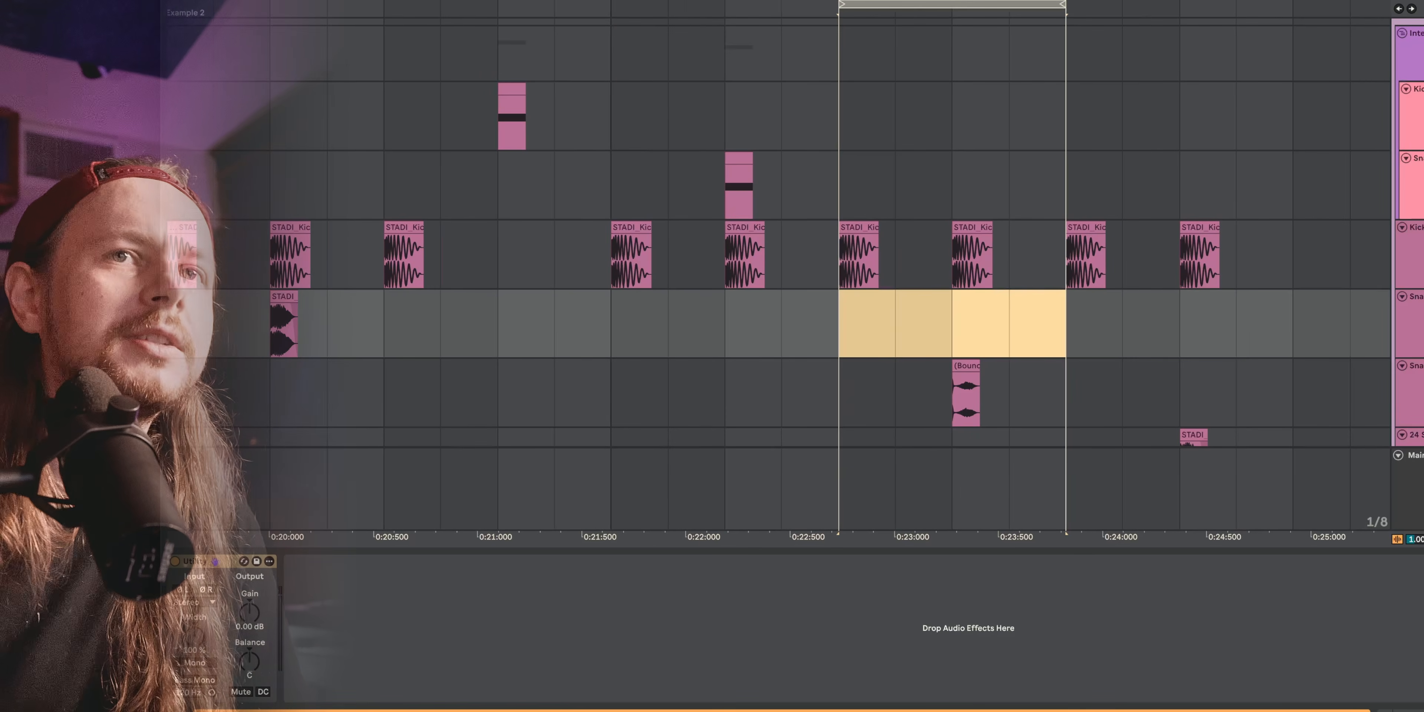
# Repeatedly audition the bounced snare clip with the kick inside the loop
pyautogui.click(859, 374)
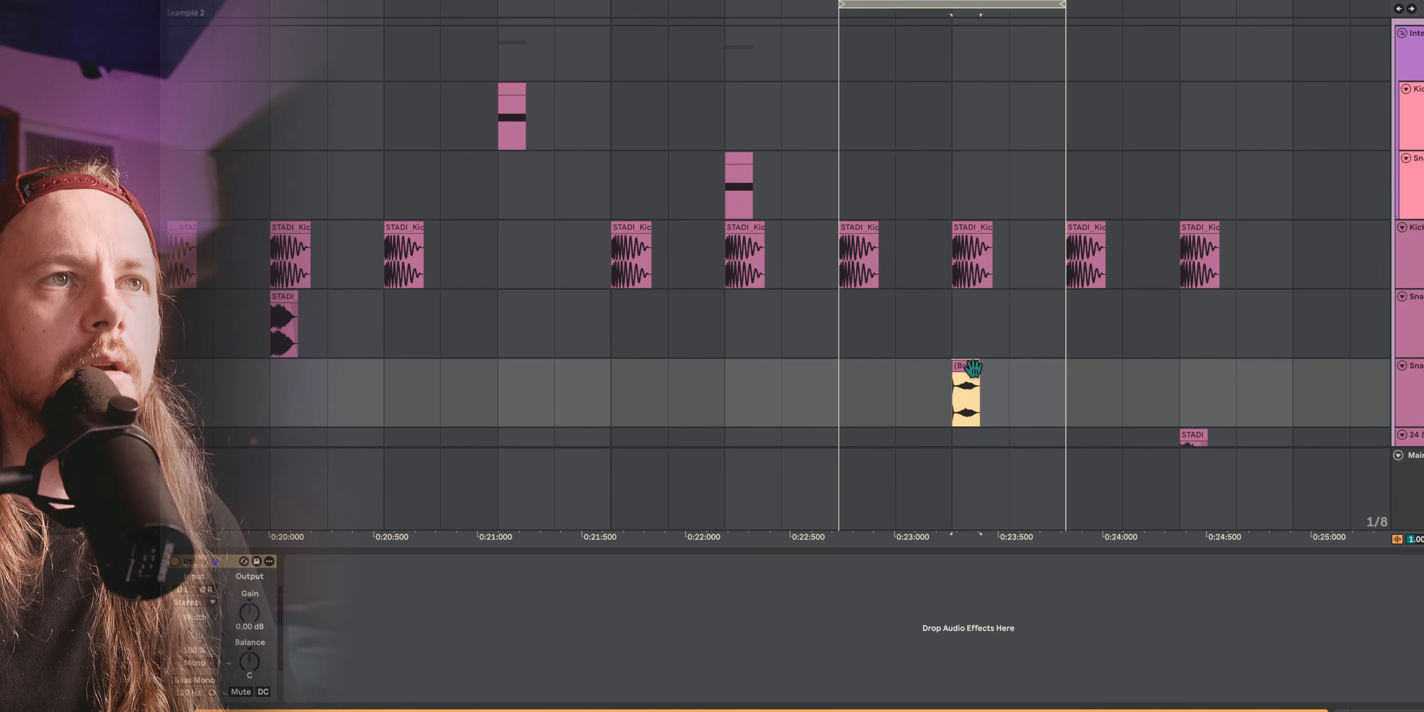
pyautogui.click(973, 369)
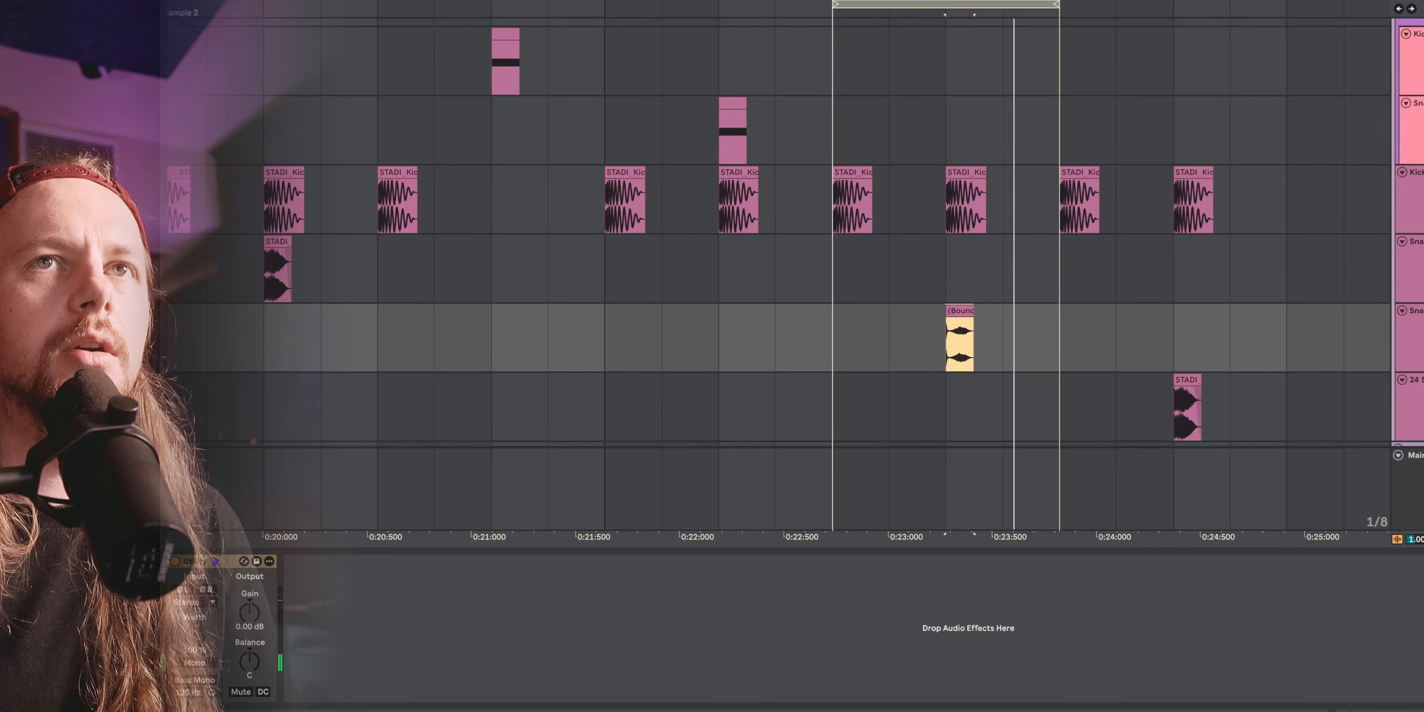
pyautogui.click(1178, 175)
pyautogui.press('space')
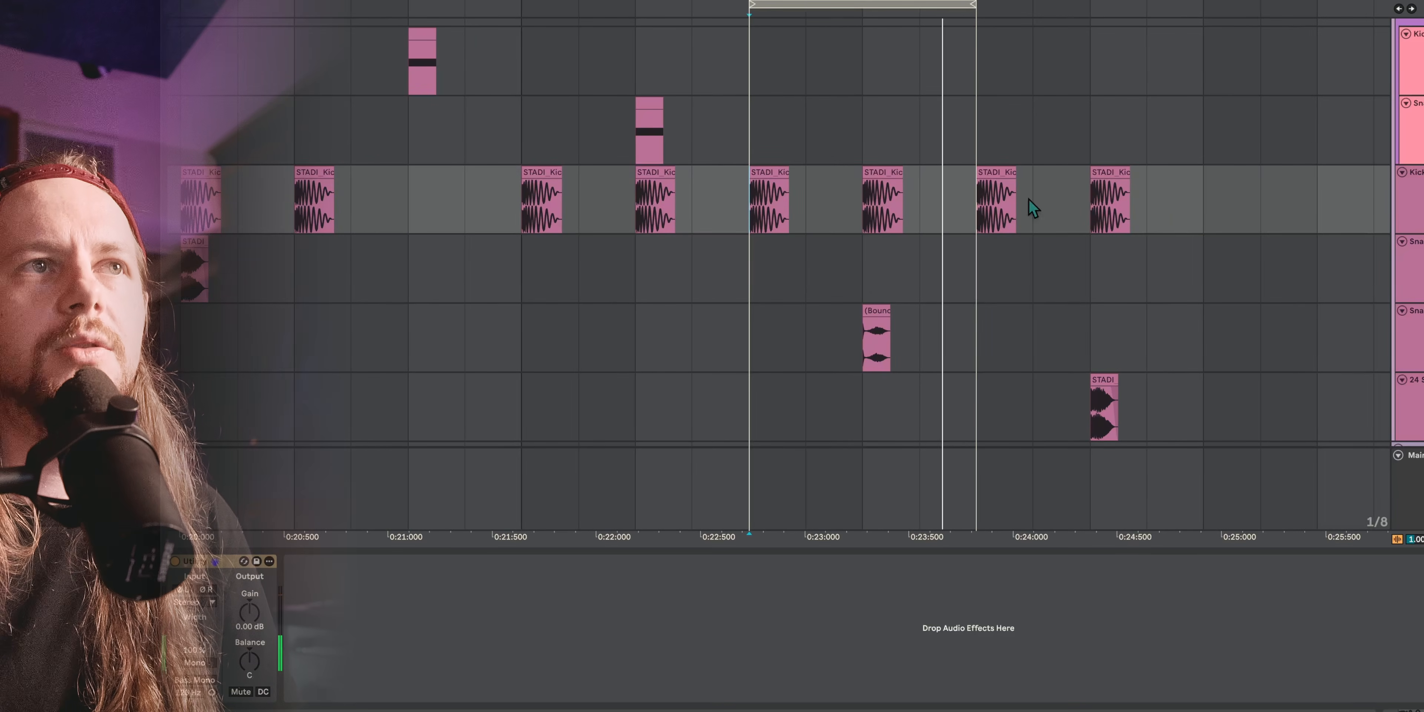
pyautogui.click(879, 322)
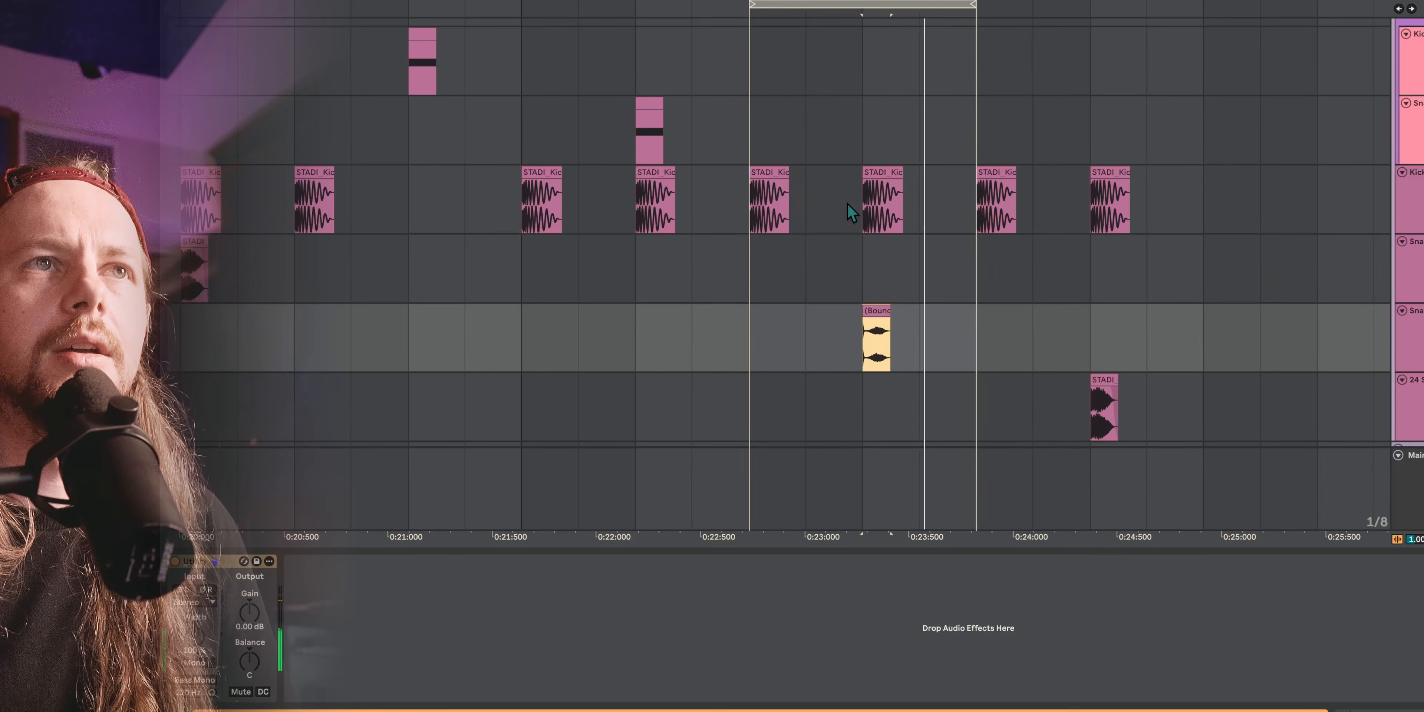
pyautogui.click(978, 335)
# Select the two beats after the loop, covering the last STADI snare clip, and audition them with the kick
pyautogui.hscroll(2, 982, 335)
pyautogui.moveTo(862, 335); pyautogui.dragTo(1071, 334)
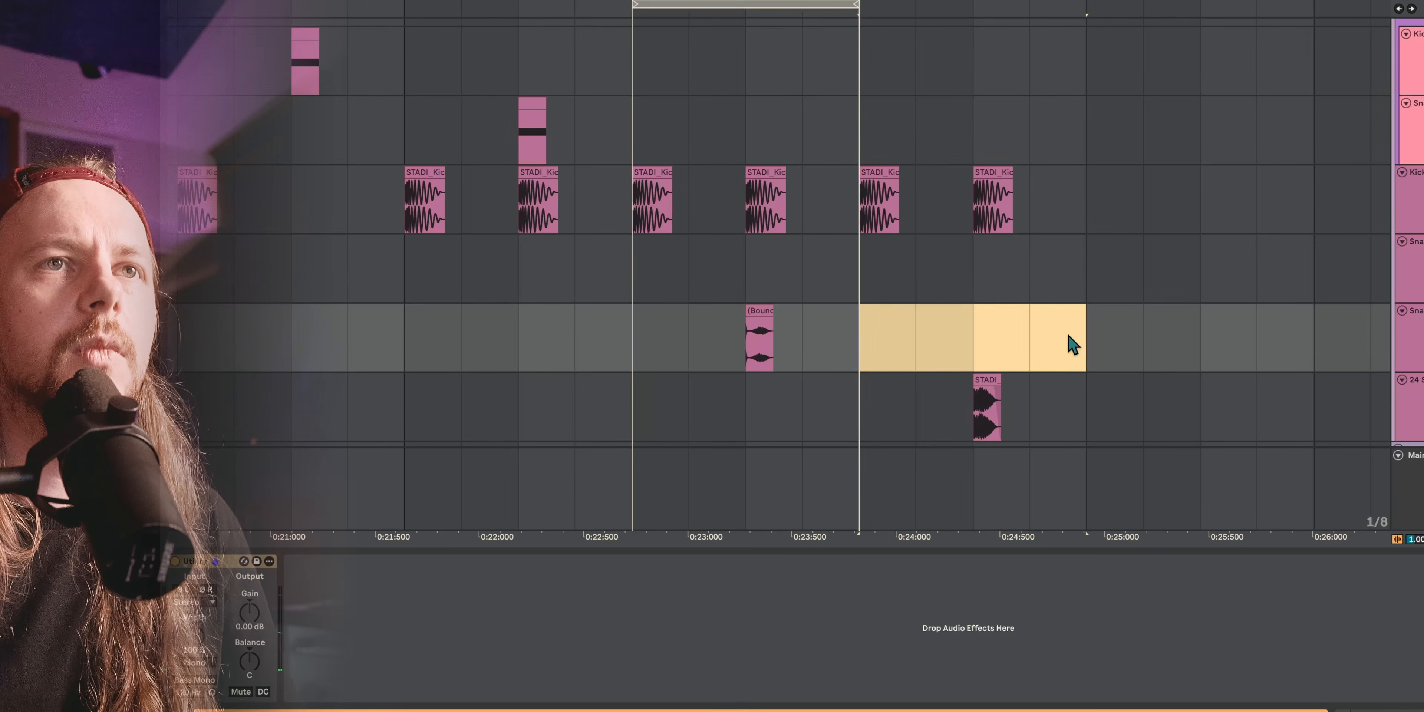
pyautogui.scroll(-2, 1217, 306)
pyautogui.click(1420, 266)
pyautogui.press('space')
pyautogui.press('space')
# Show the lowest snare track's EQ, replay its STADI clip, and select the same two beats on the bounced snare track
pyautogui.click(1420, 323)
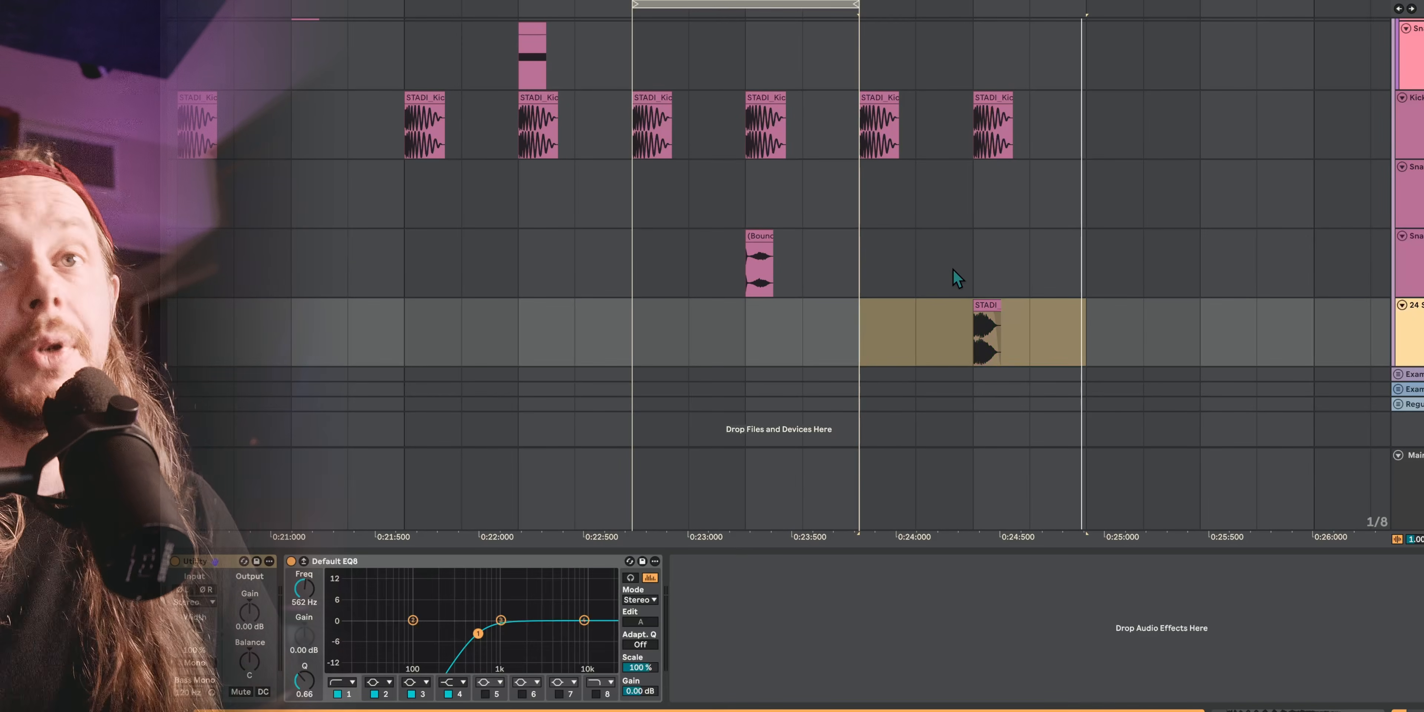
pyautogui.moveTo(875, 327); pyautogui.dragTo(1051, 326)
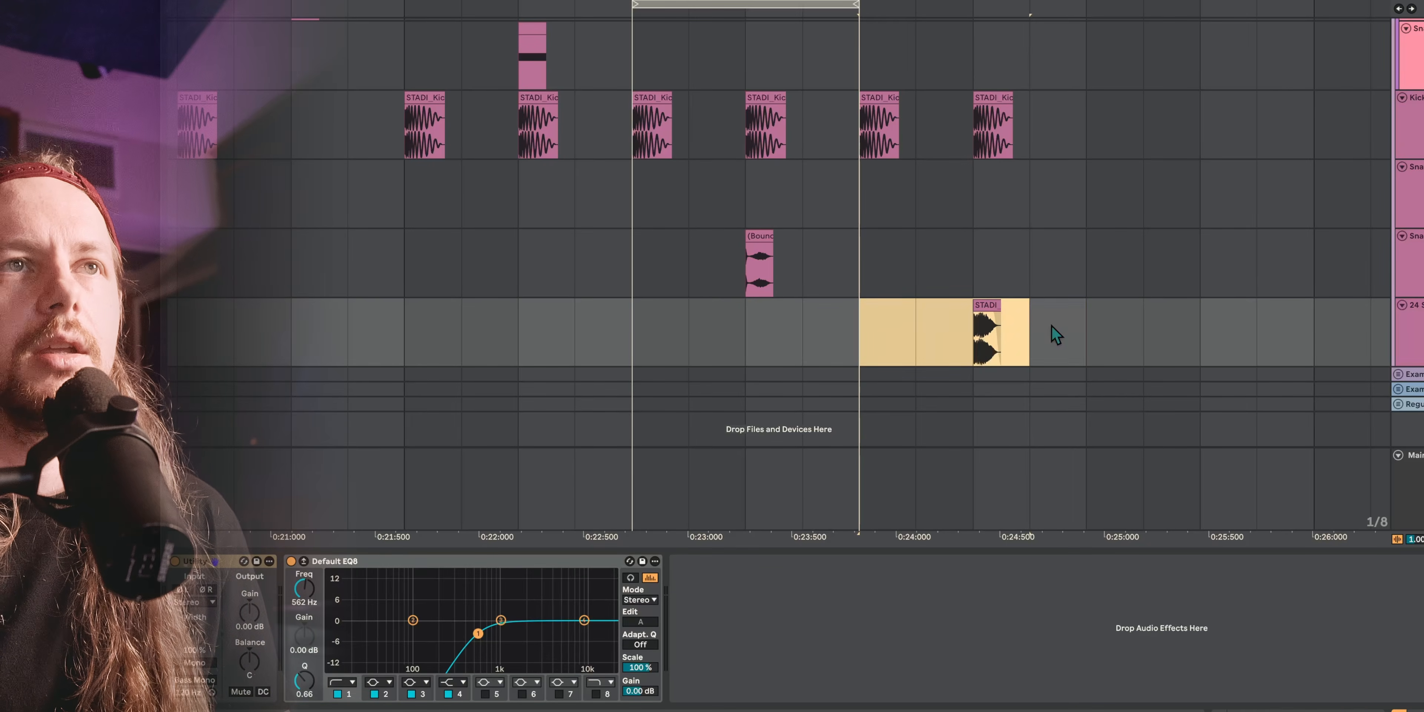
pyautogui.press('space')
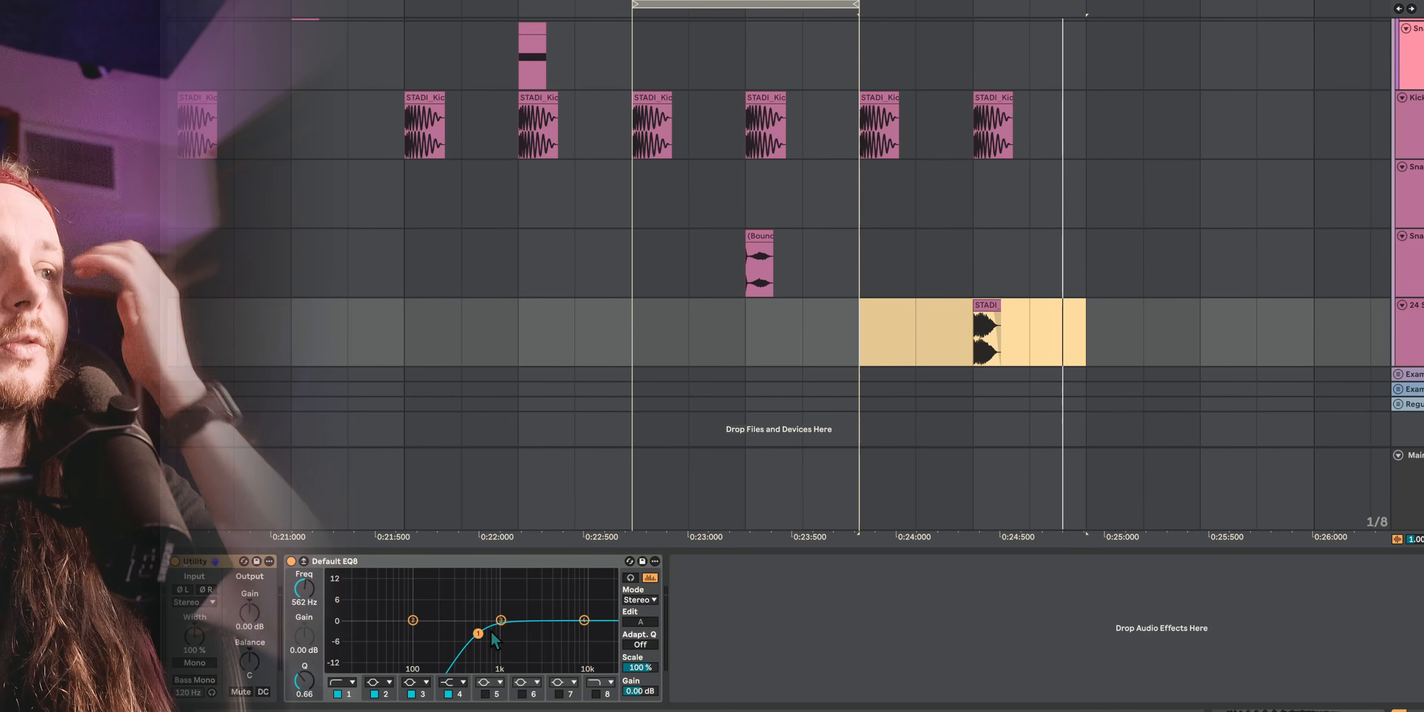
pyautogui.moveTo(824, 250); pyautogui.dragTo(1078, 247)
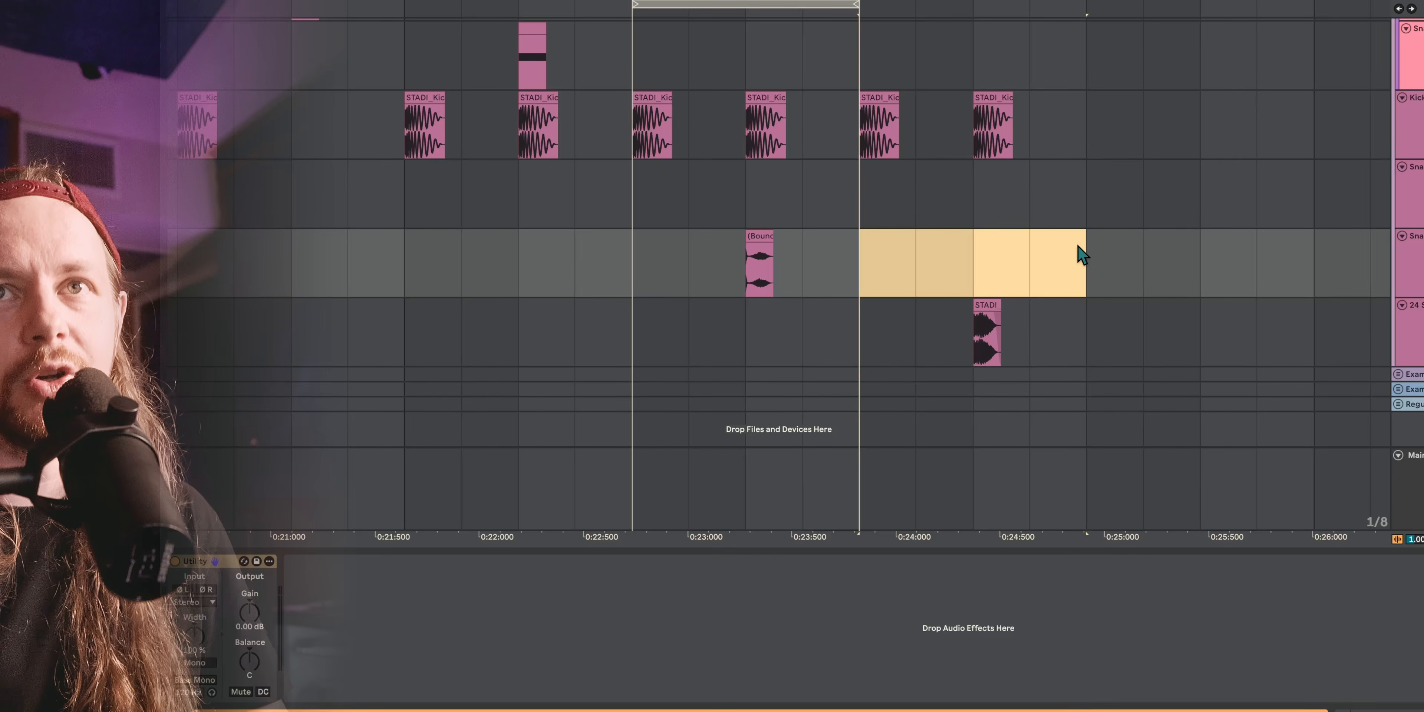
# Unfold the Example 3 track group and place the playback position at the start of its first kick clip
pyautogui.hscroll(5, 1078, 246)
pyautogui.hscroll(6, 1062, 260)
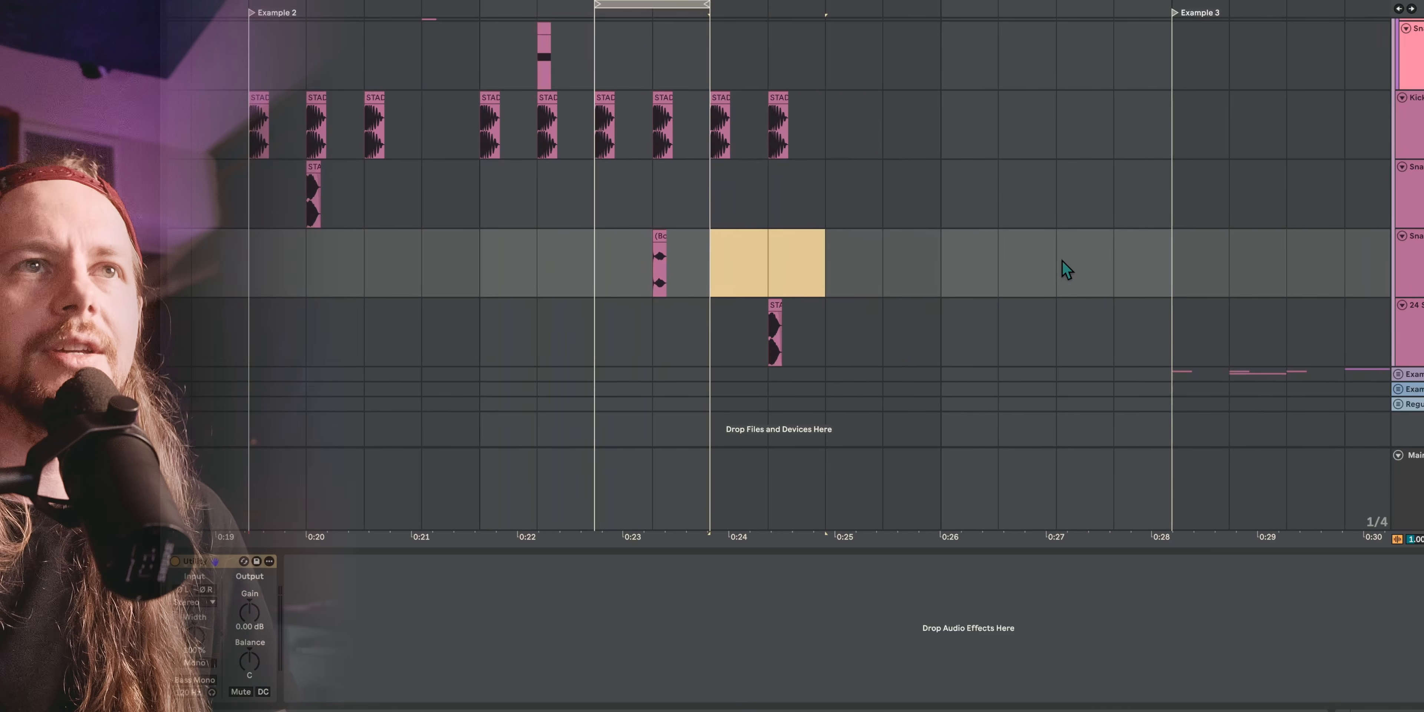
pyautogui.click(1028, 265)
pyautogui.hscroll(3, 940, 270)
pyautogui.click(821, 259)
pyautogui.press('space')
pyautogui.click(1415, 374)
pyautogui.press('u')
pyautogui.scroll(-3, 846, 272)
pyautogui.press('space')
pyautogui.click(822, 301)
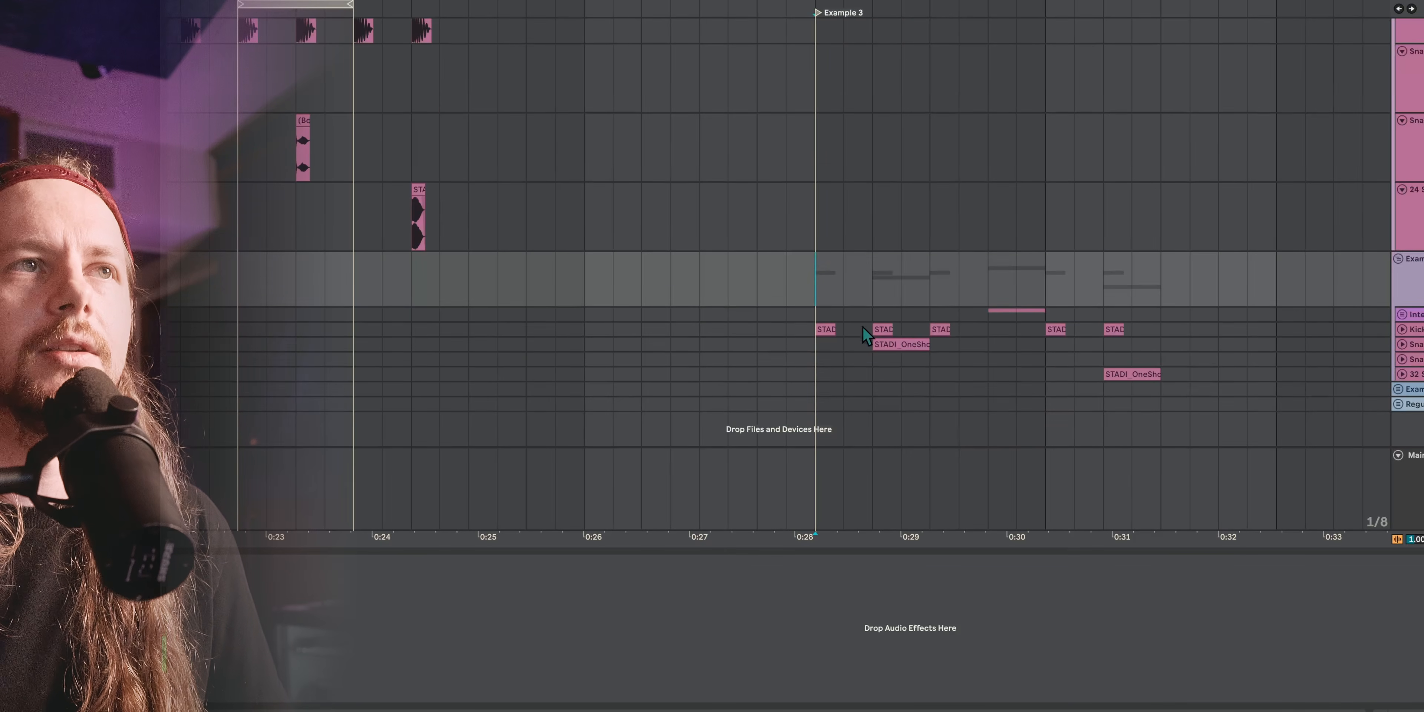
# Audition the first two beats of Example 3 and the following two beats across its whole track group
pyautogui.click(920, 319)
pyautogui.press('space')
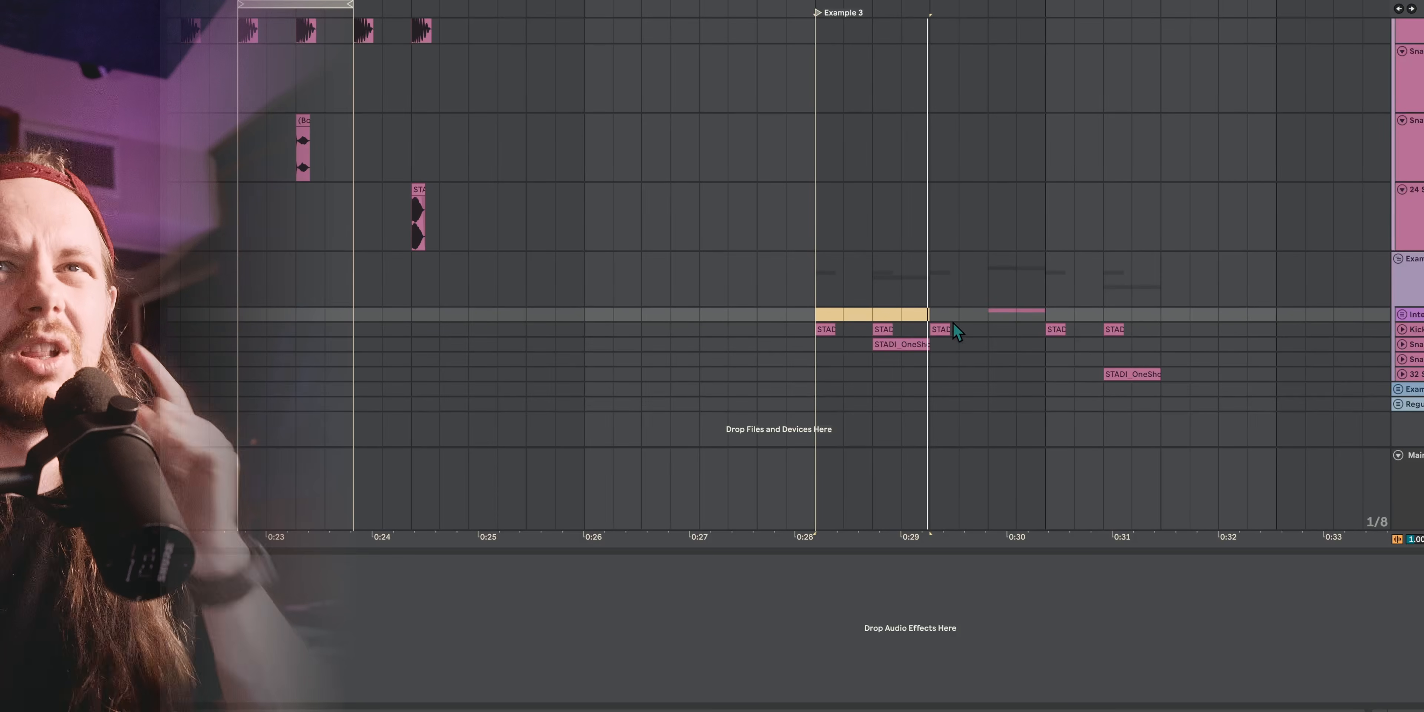
pyautogui.click(939, 287)
pyautogui.keyDown('shift'); pyautogui.click(1049, 296); pyautogui.keyUp('shift')
pyautogui.press('space')
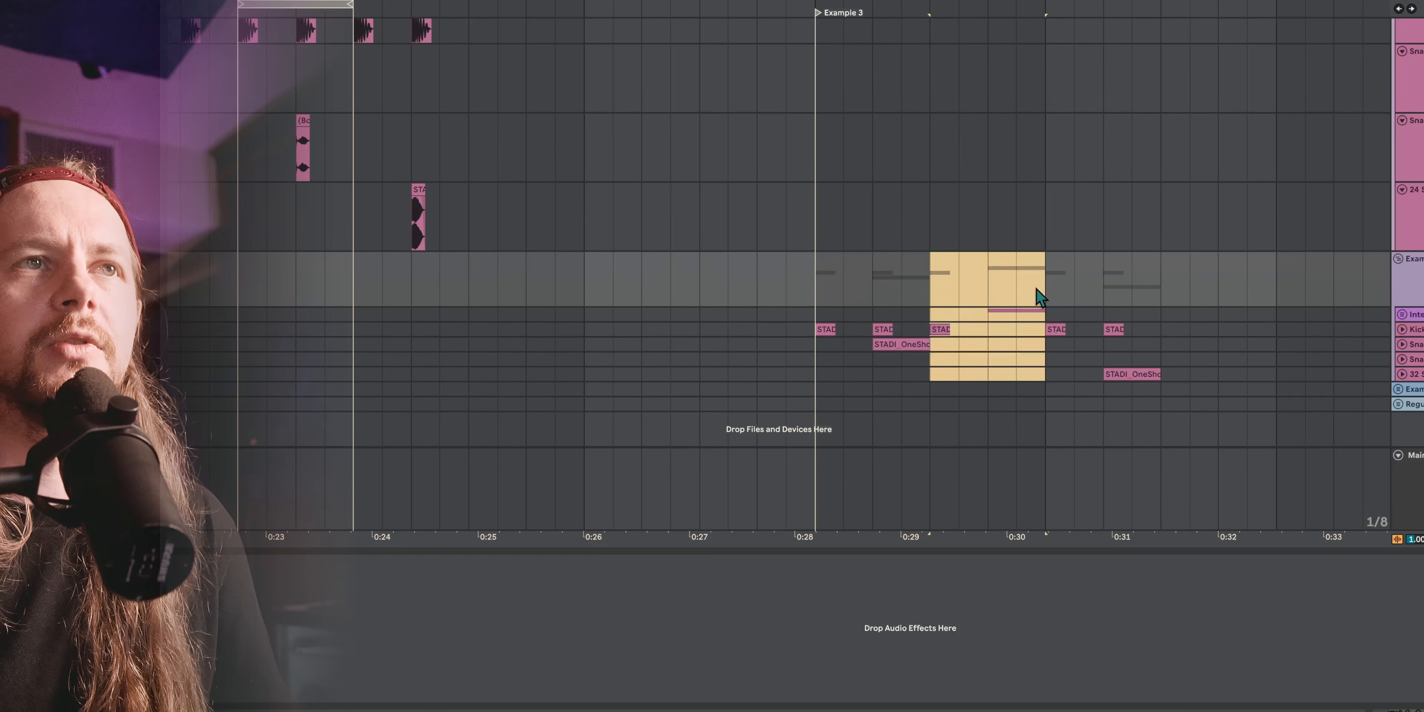
pyautogui.press('space')
pyautogui.press('space')
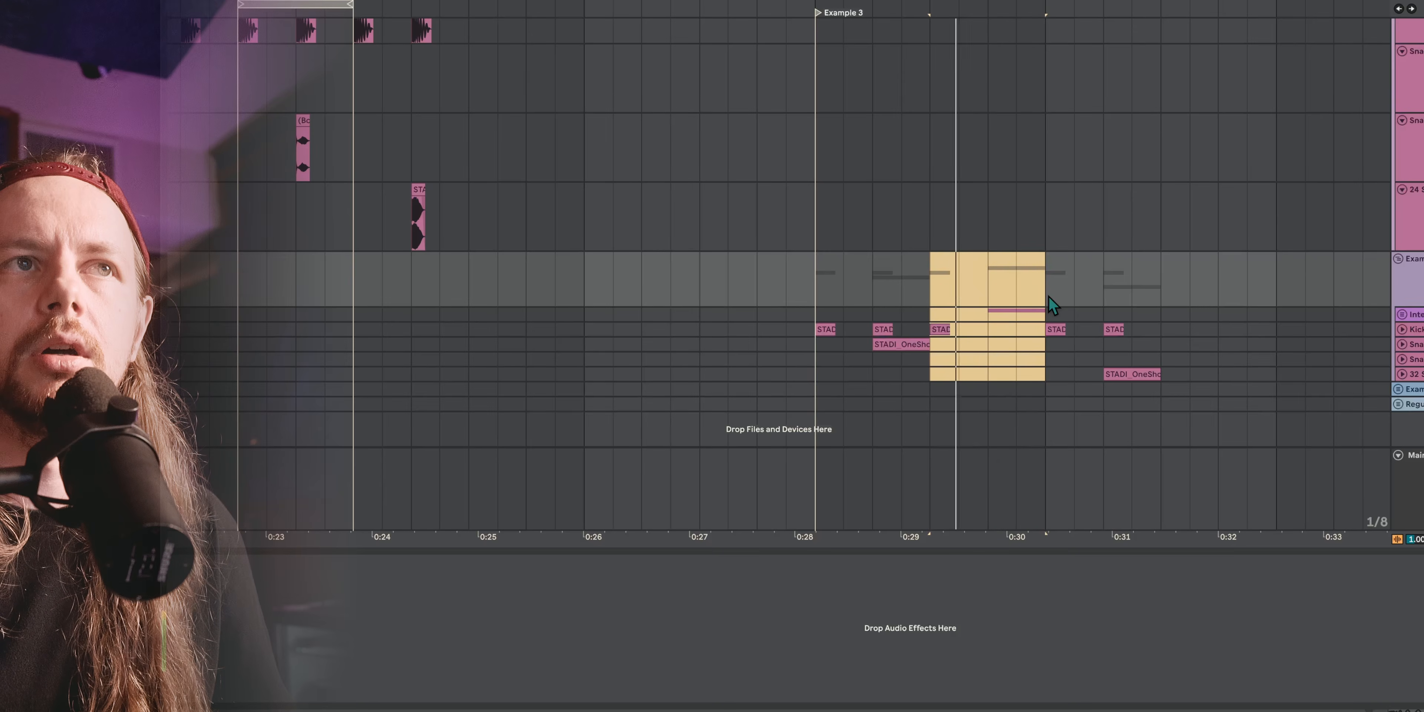
pyautogui.press('space')
# Expand the lowest snare track in Example 3 and audition its STADI_OneShot clip in the last two beats
pyautogui.click(1058, 290)
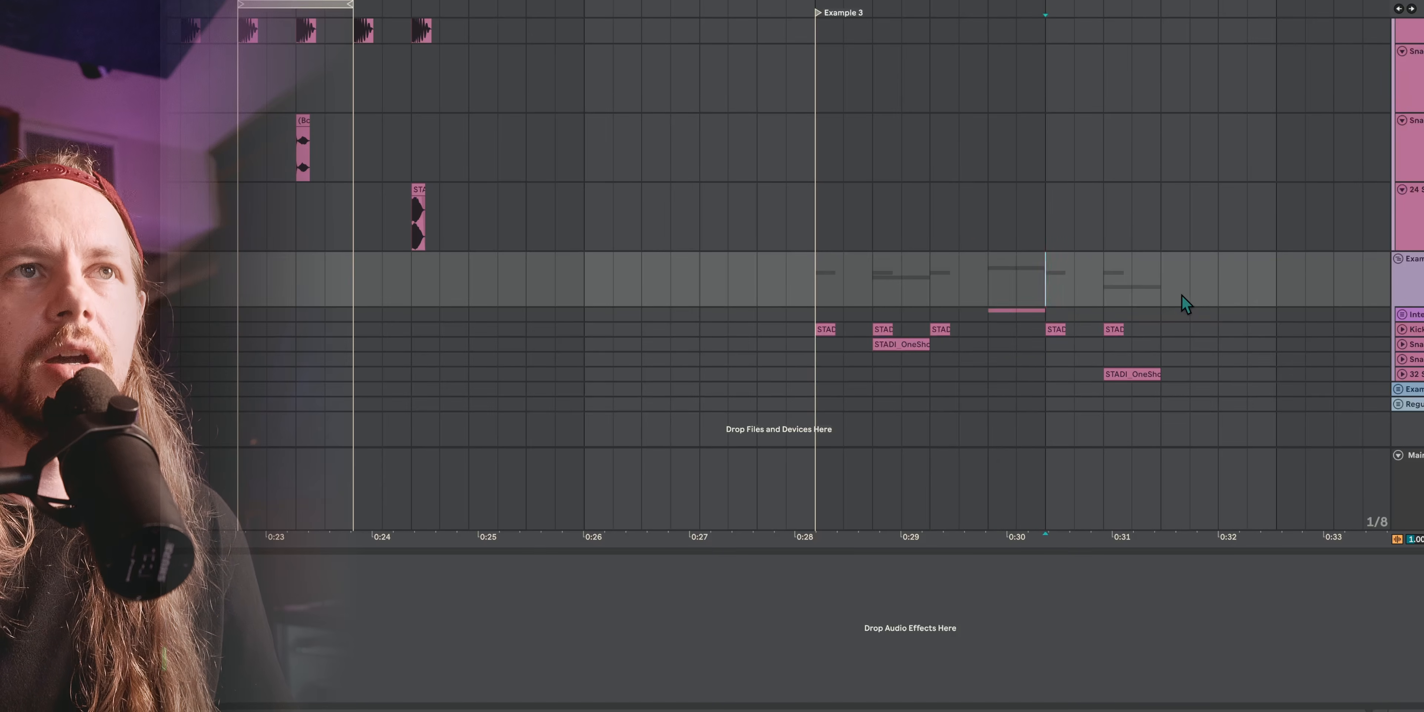
pyautogui.keyDown('shift'); pyautogui.click(1167, 302); pyautogui.keyUp('shift')
pyautogui.click(1420, 376)
pyautogui.press('u')
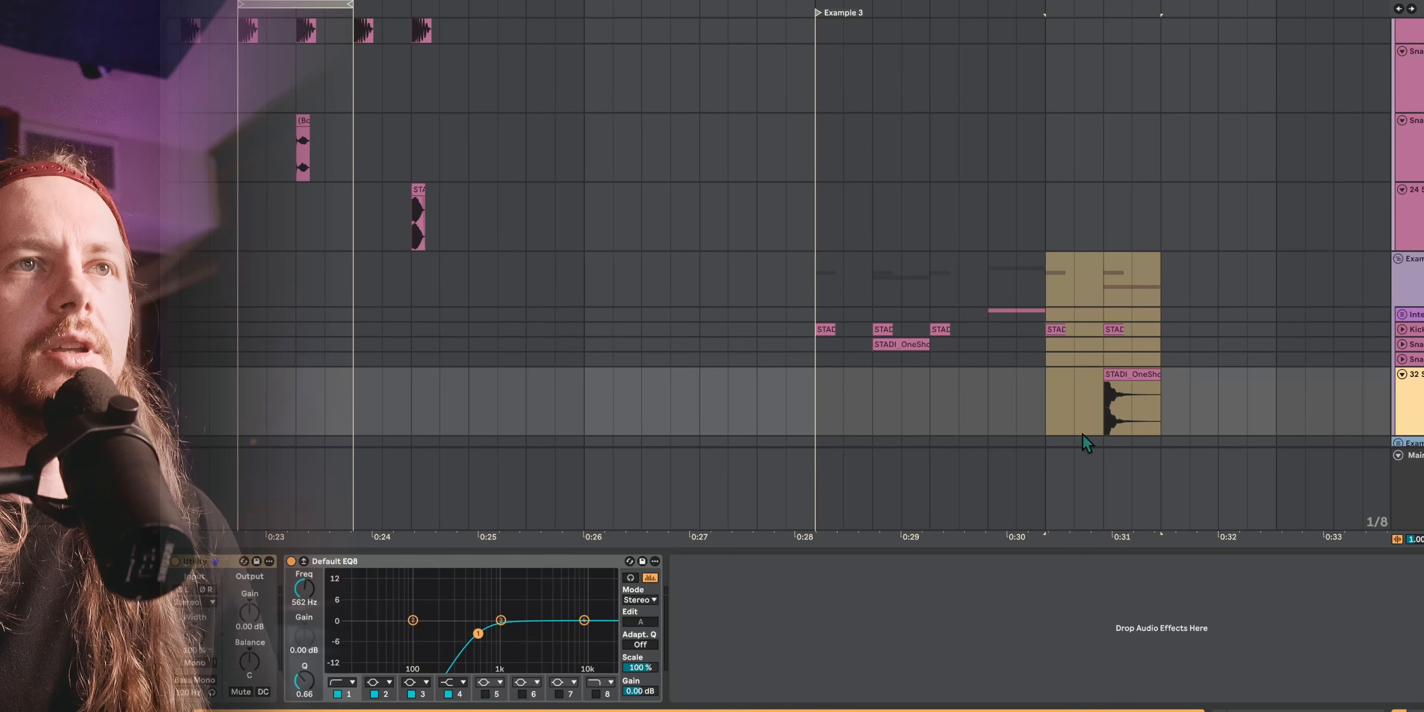
pyautogui.click(1130, 379)
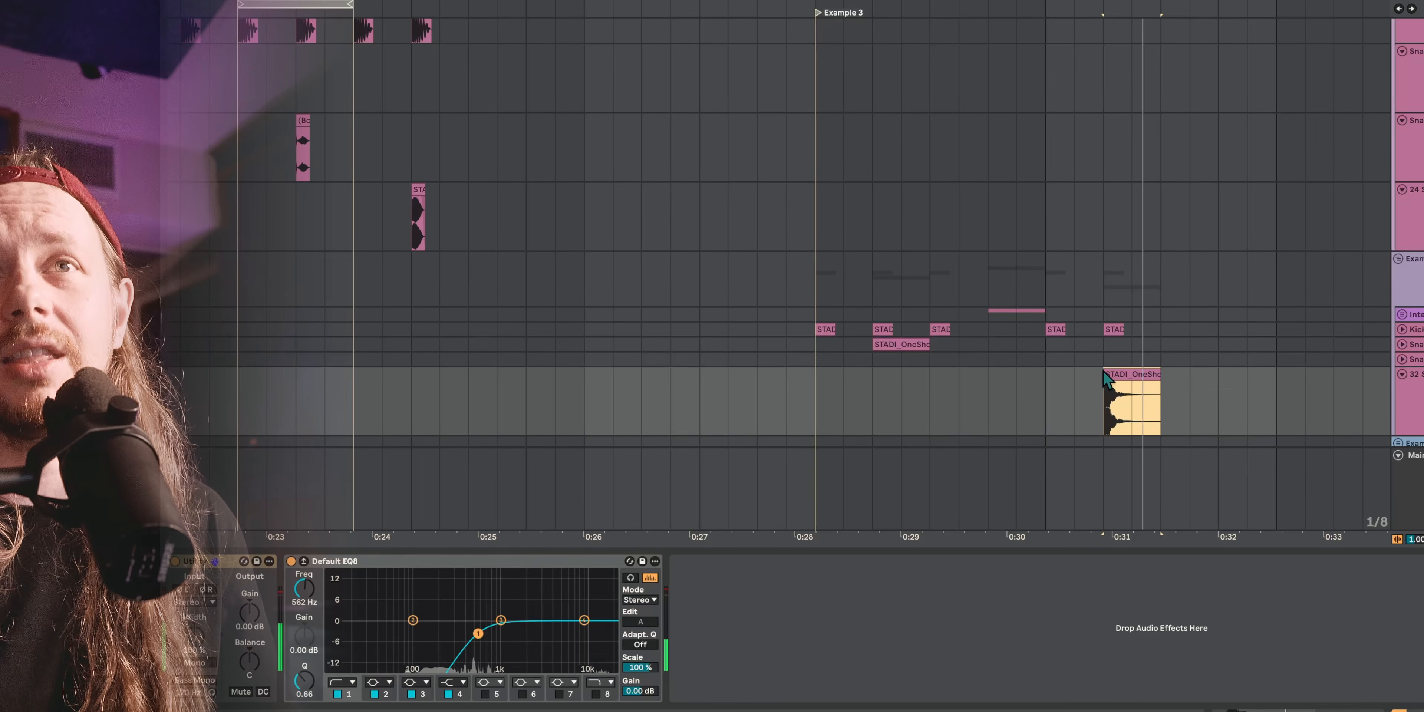
# Unfold the Example 4 track group and loop its entire section of clips
pyautogui.hscroll(3, 1102, 376)
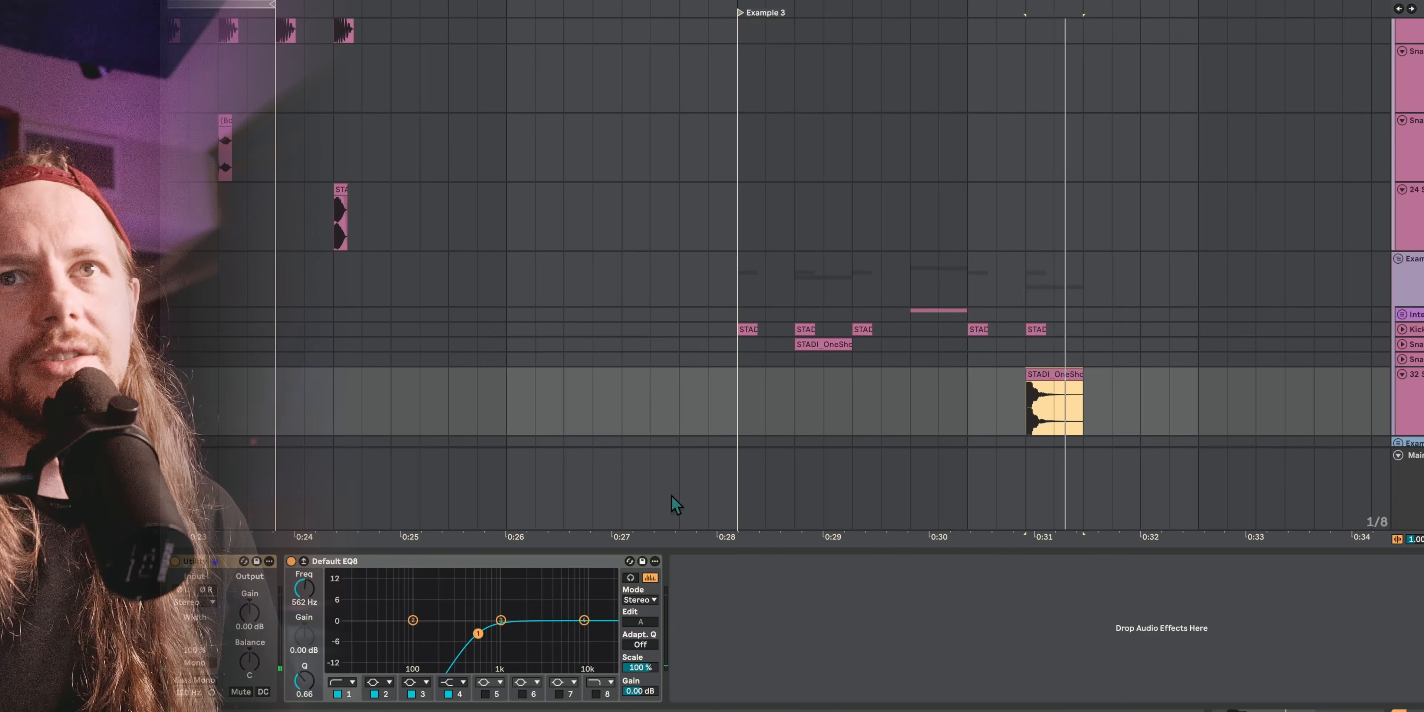
pyautogui.hscroll(5, 1038, 316)
pyautogui.scroll(-5, 1037, 316)
pyautogui.hscroll(7, 1037, 316)
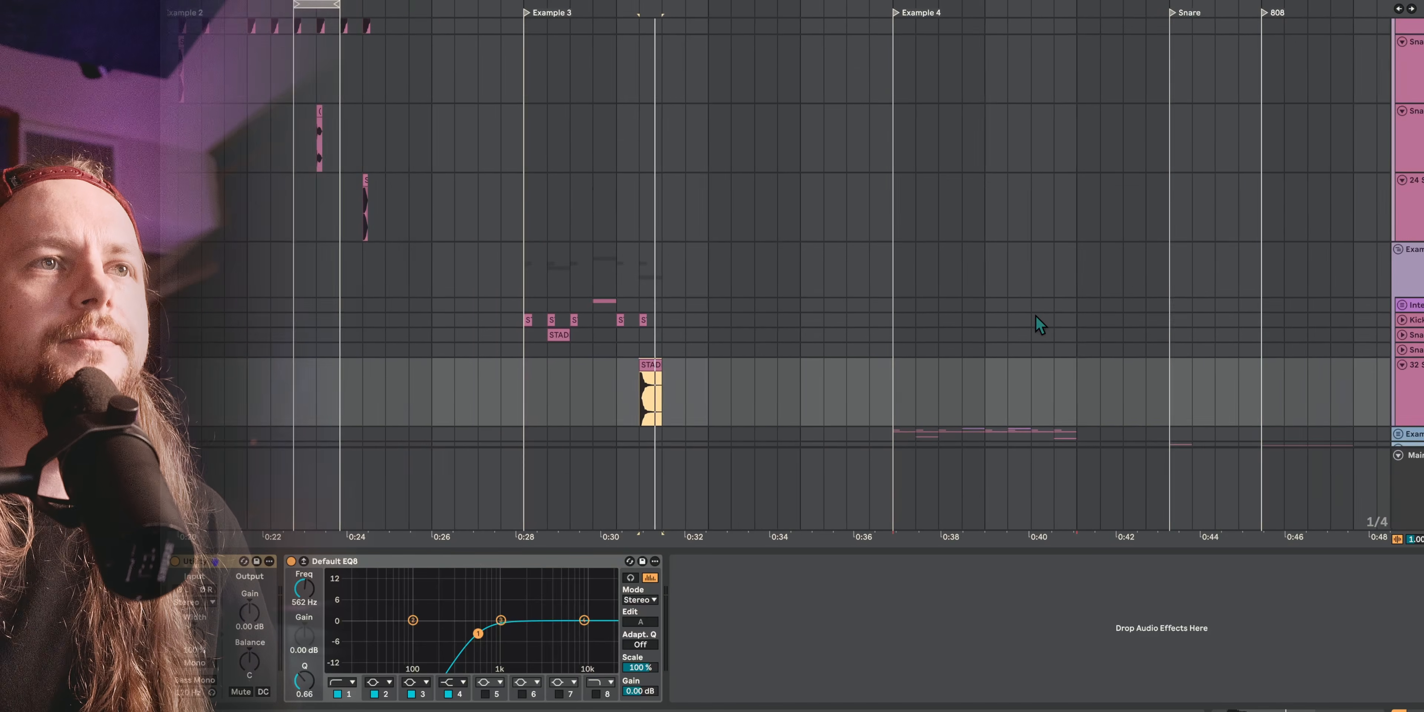
pyautogui.hscroll(1, 1039, 324)
pyautogui.scroll(-2, 1050, 343)
pyautogui.press('Down')
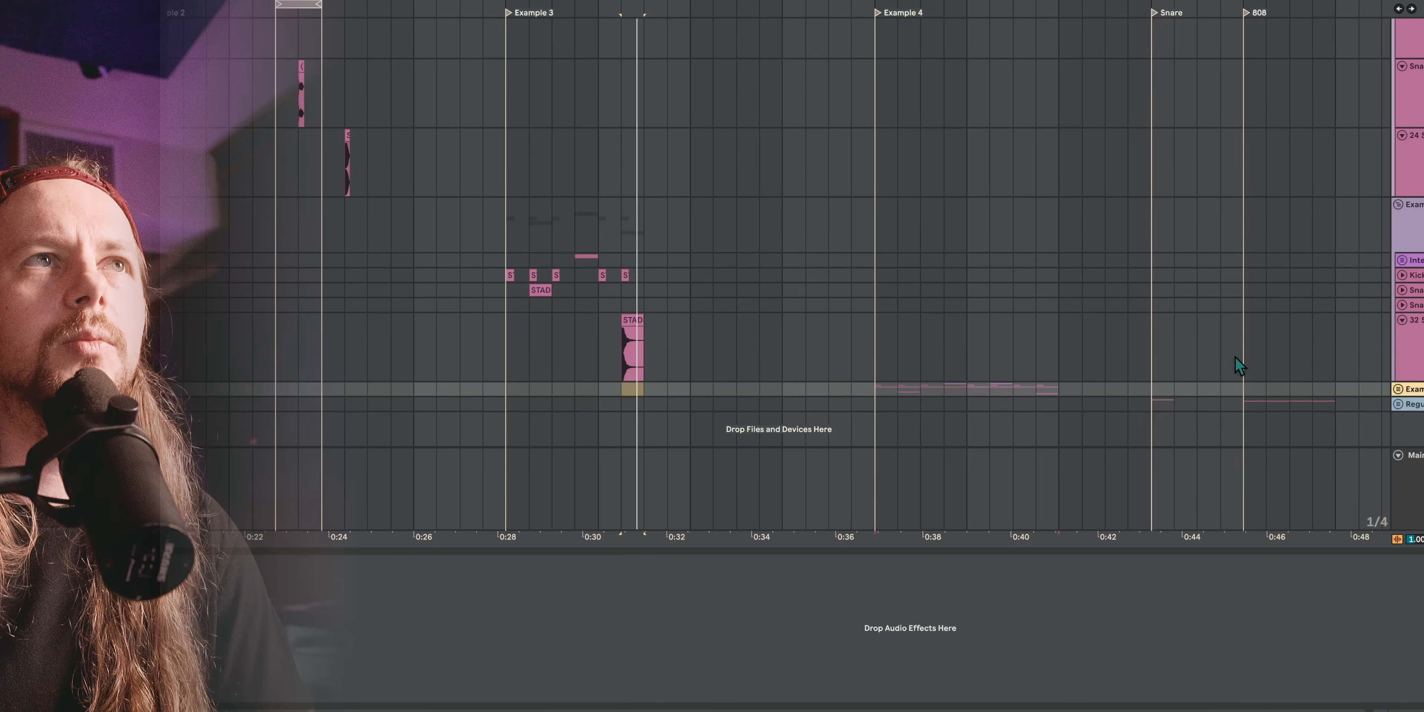
pyautogui.press('Right')
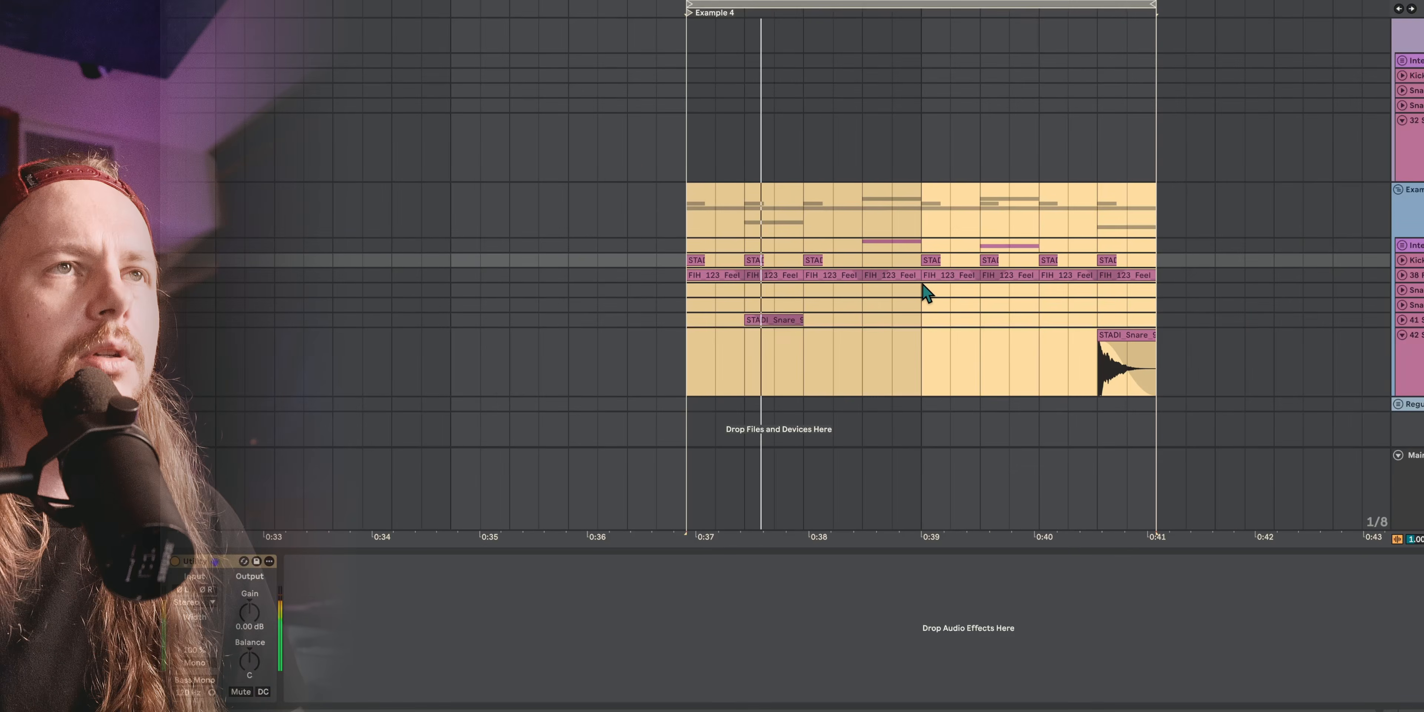
# Loop the first two beats of Example 4 and audition the STADI_Snare_90s_NewJack clip with the kick and tops
pyautogui.moveTo(705, 244); pyautogui.dragTo(832, 274)
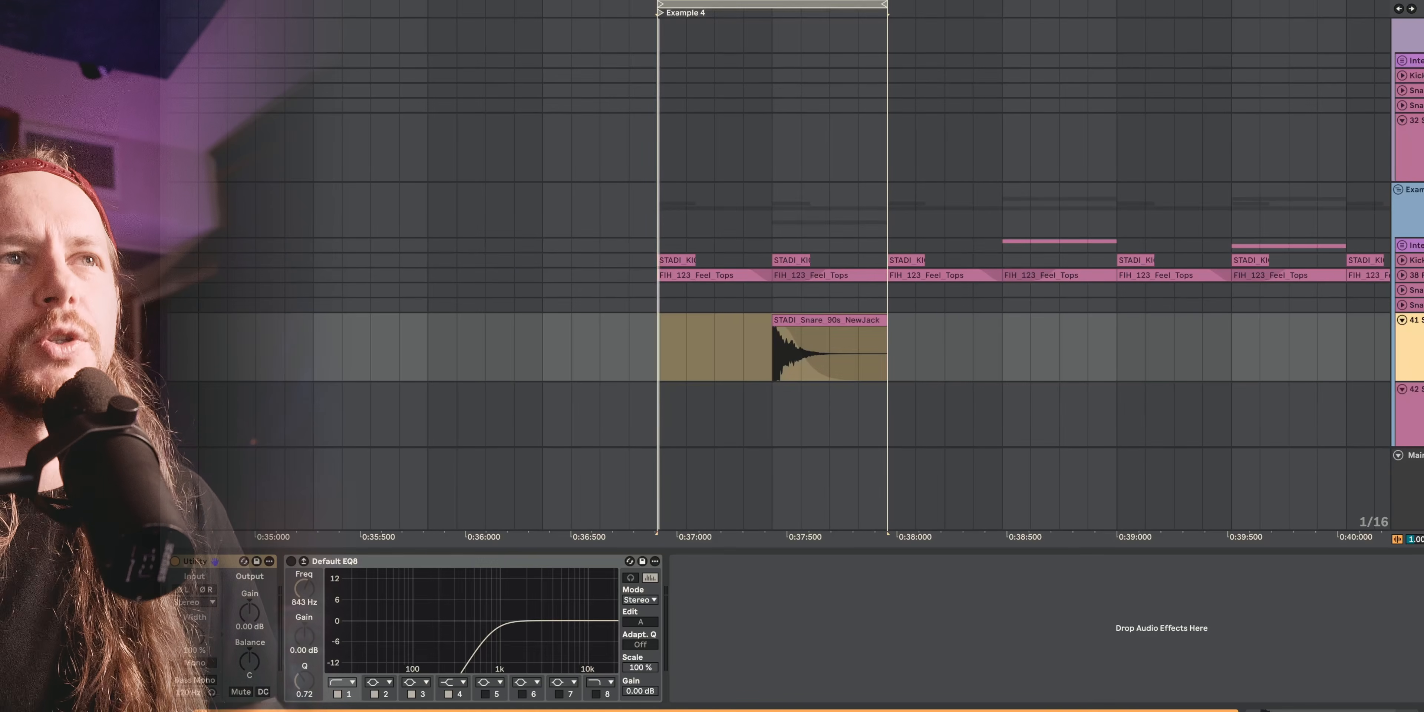
pyautogui.press('space')
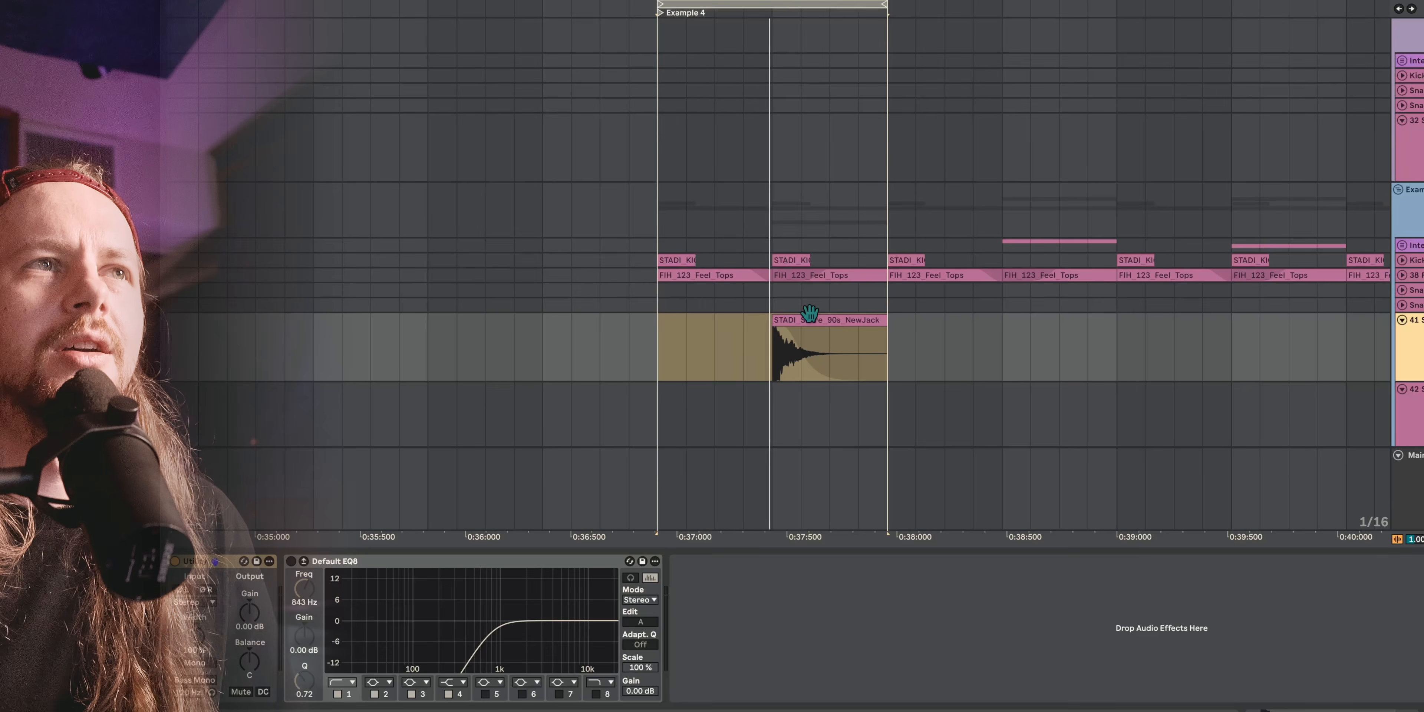
pyautogui.click(810, 318)
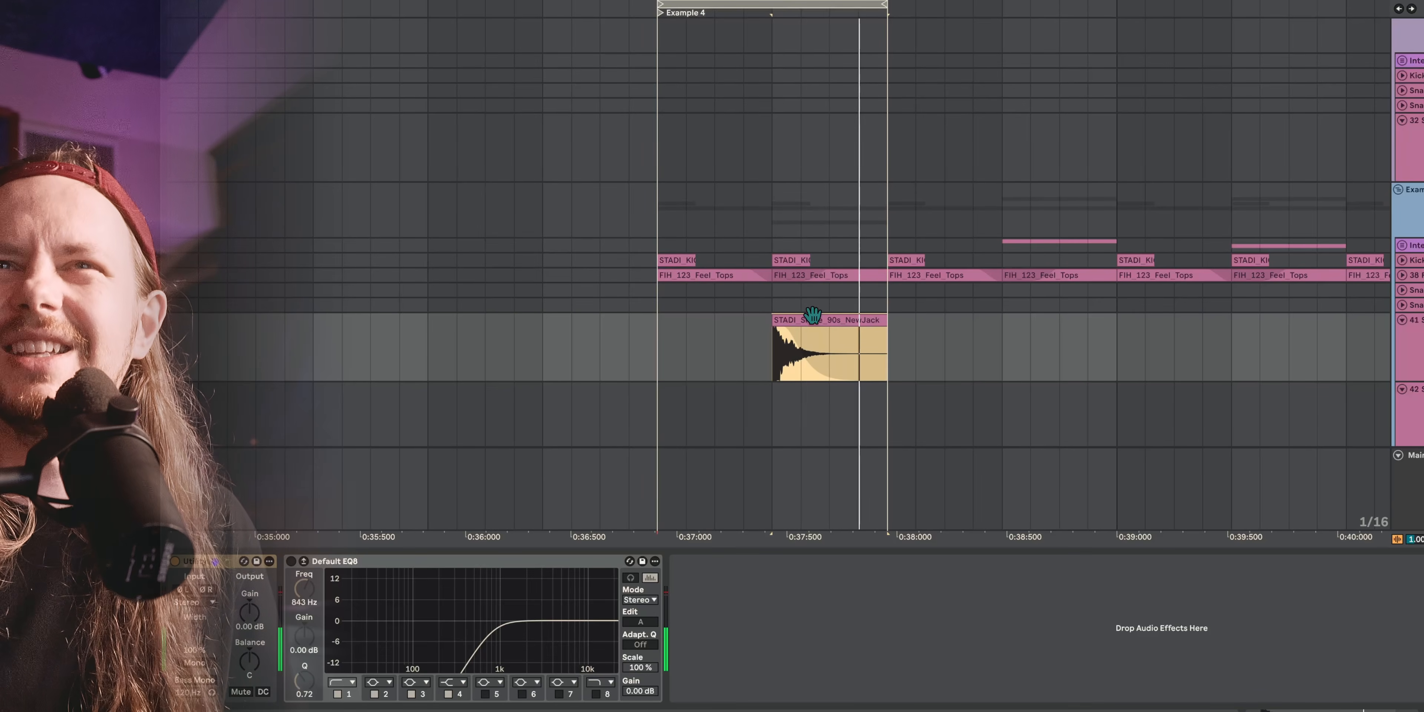
pyautogui.click(699, 296)
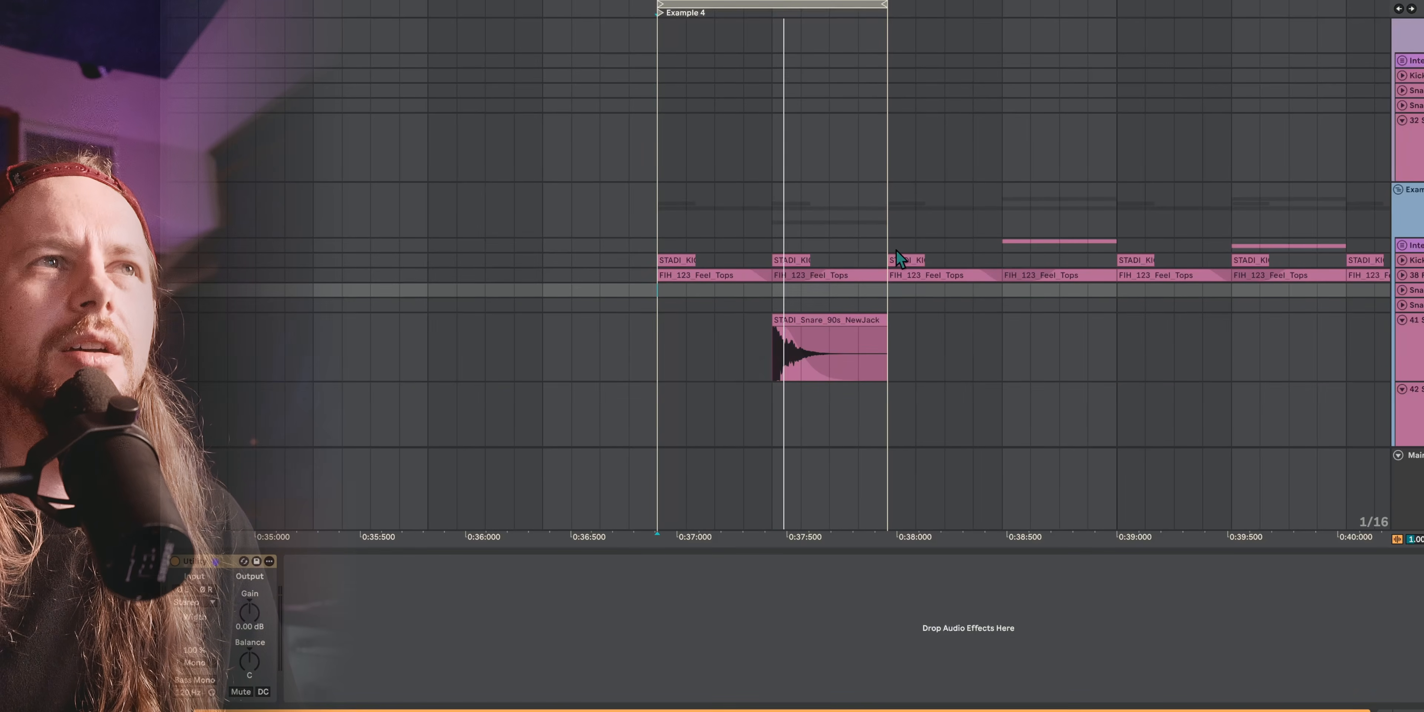
# Loop the next two beats of Example 4 and open the Interloper Kick + Snare instrument used there
pyautogui.moveTo(890, 247); pyautogui.dragTo(1114, 253)
pyautogui.hotkey('ctrl', 'l')
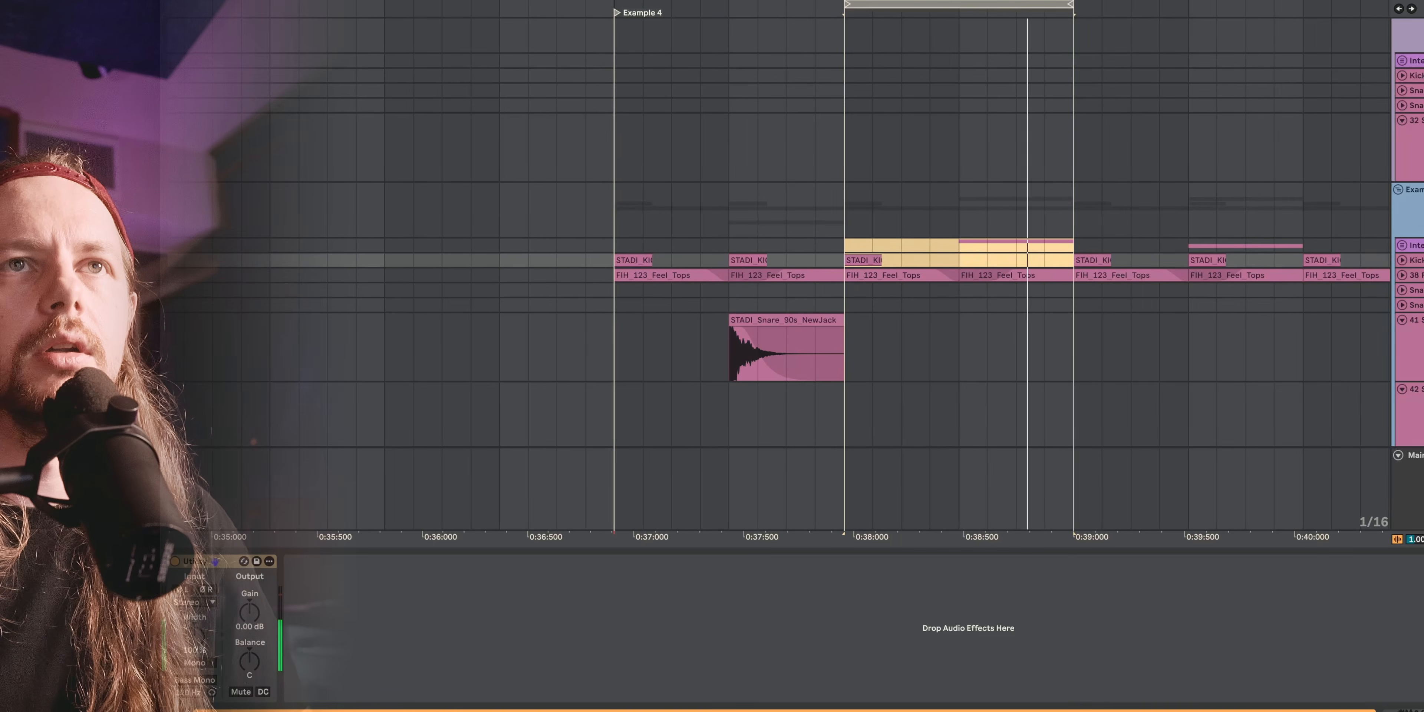
pyautogui.click(1401, 245)
pyautogui.click(966, 340)
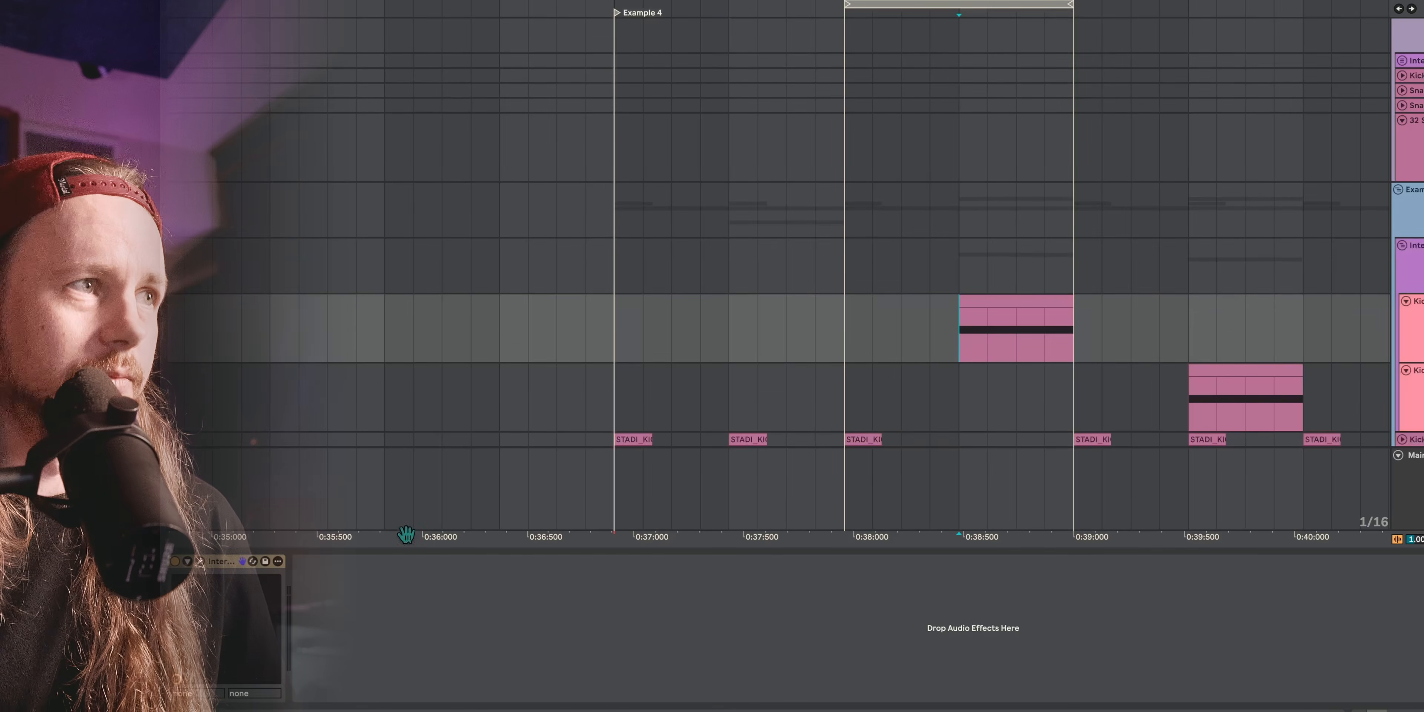
pyautogui.click(200, 561)
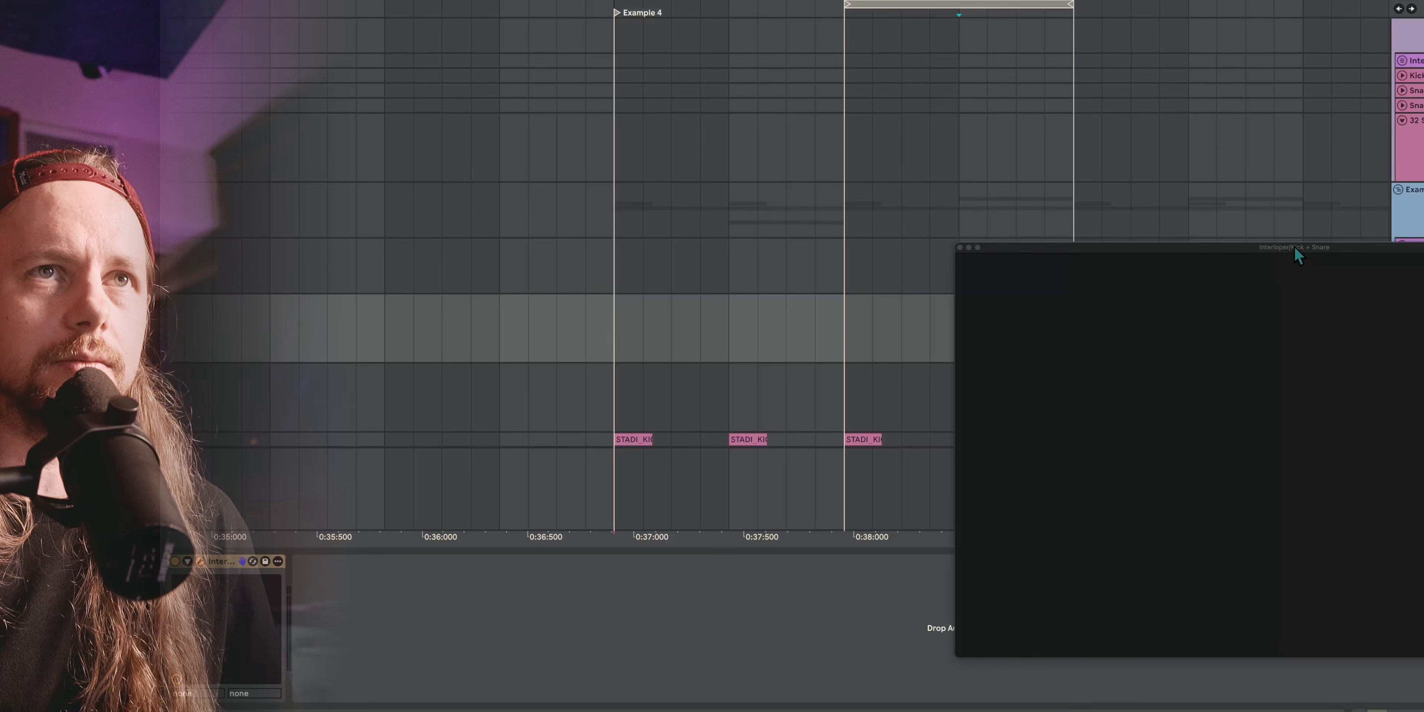
pyautogui.moveTo(1296, 249); pyautogui.dragTo(930, 172)
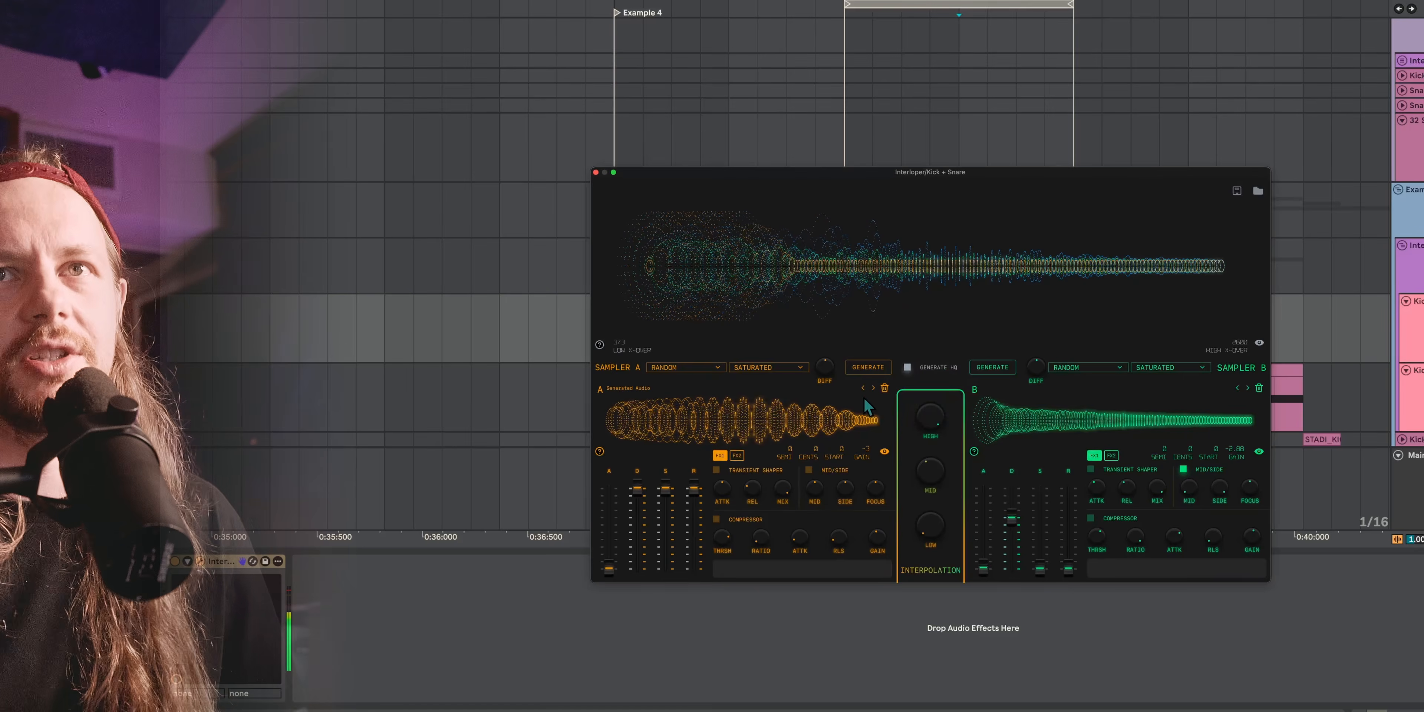
# Audition Sampler B's sample and inspect its FX2 and FX1 effect pages
pyautogui.click(1033, 412)
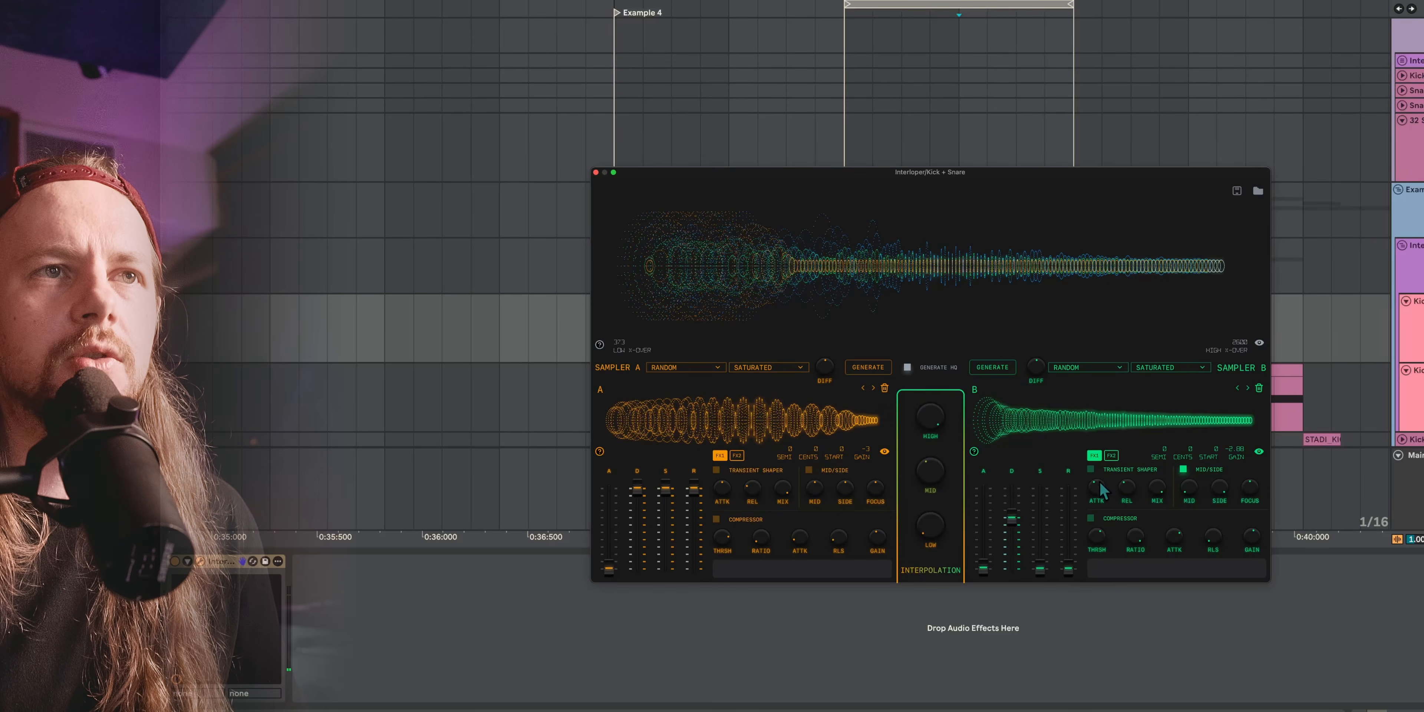
pyautogui.click(1110, 455)
pyautogui.click(1088, 453)
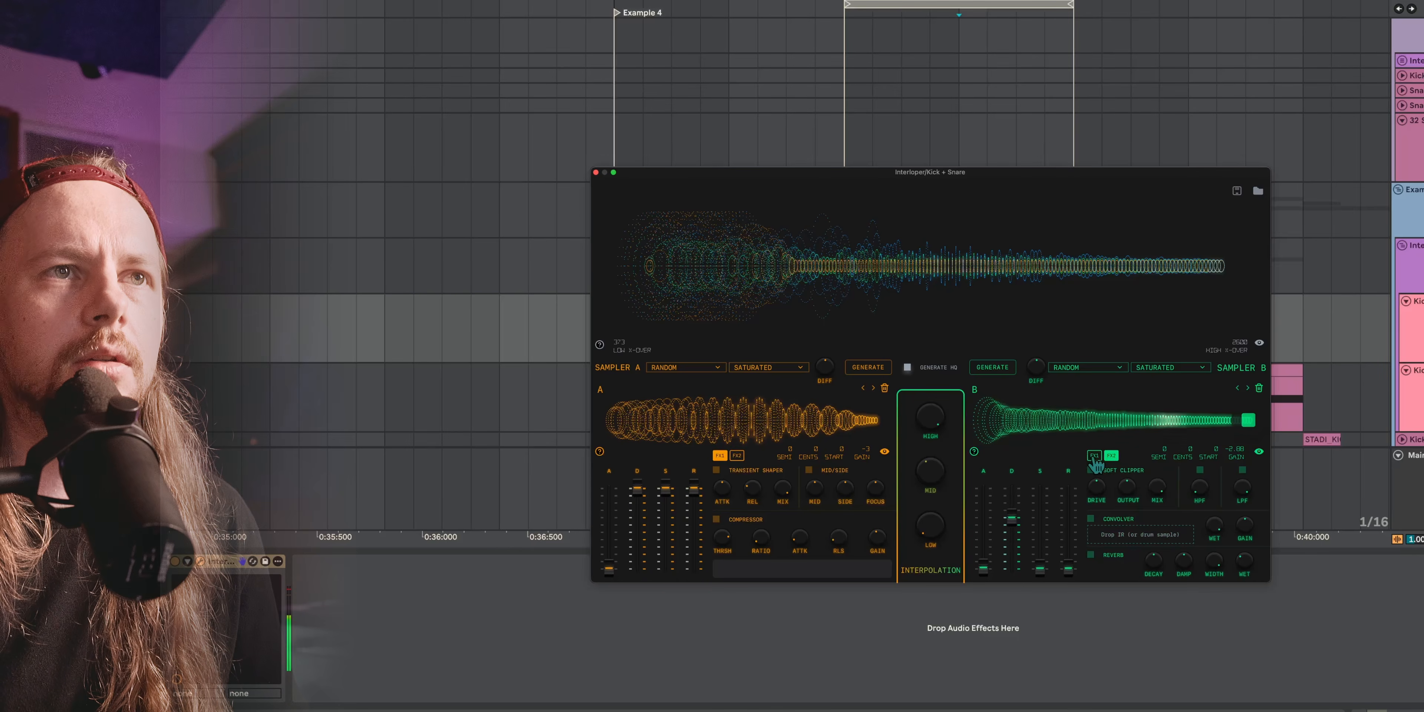
pyautogui.click(1417, 335)
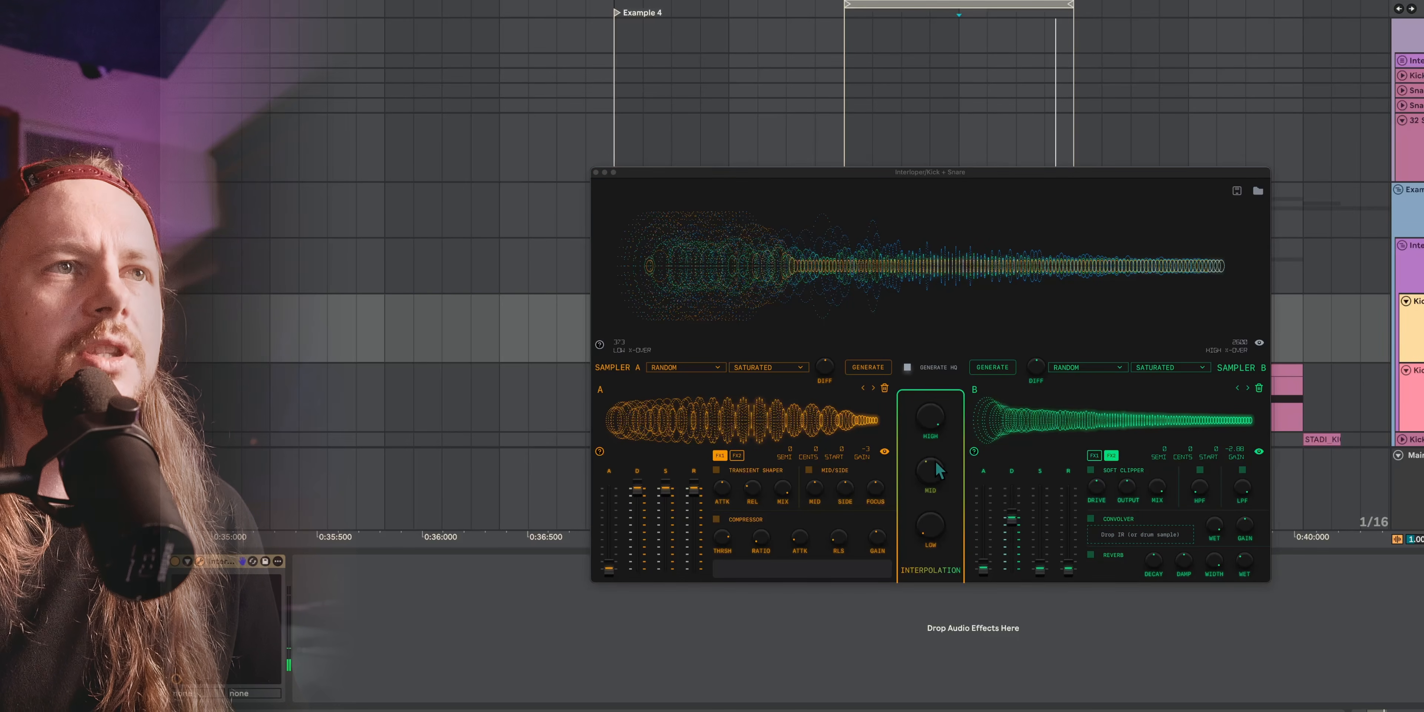
pyautogui.click(1096, 457)
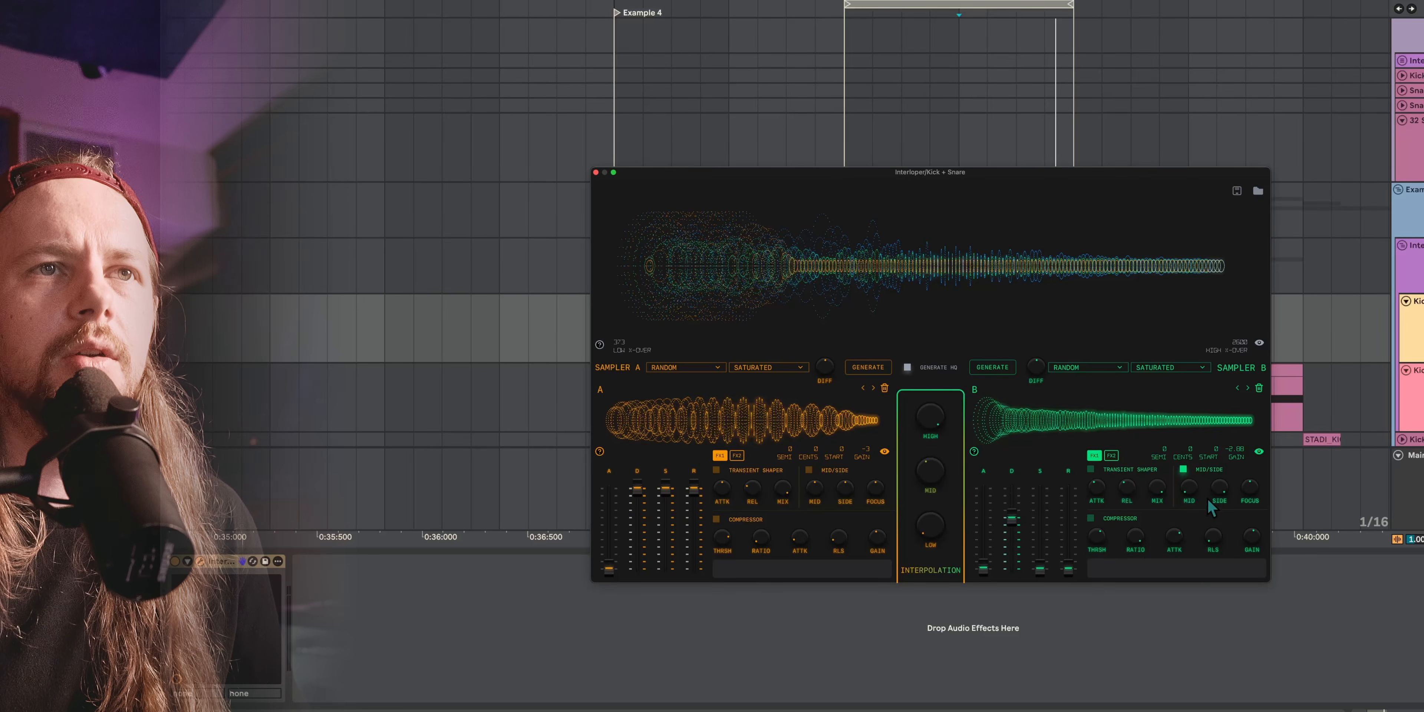
# Switch off Sampler B's Mid/Side effect and replay the loop to compare the sound
pyautogui.press('space')
pyautogui.press('space')
pyautogui.press('space')
pyautogui.press('space')
pyautogui.press('space')
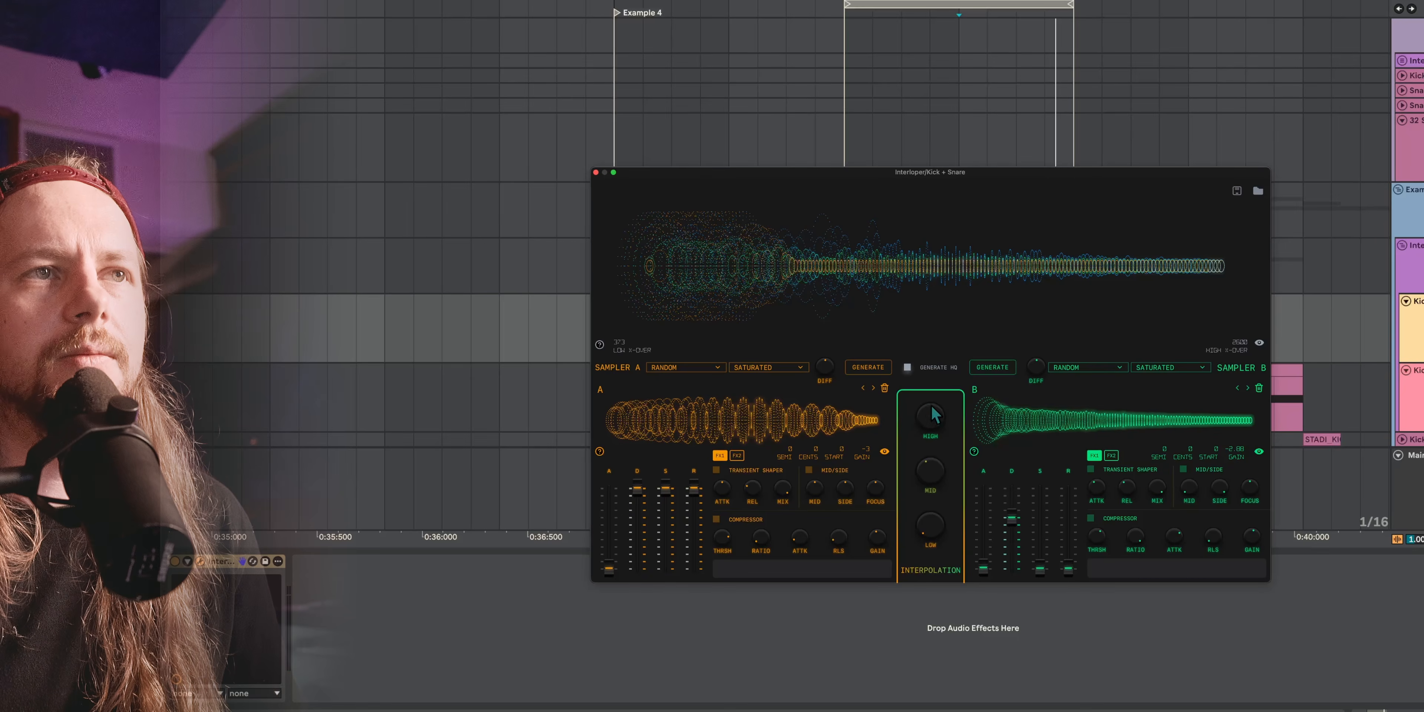
pyautogui.press('space')
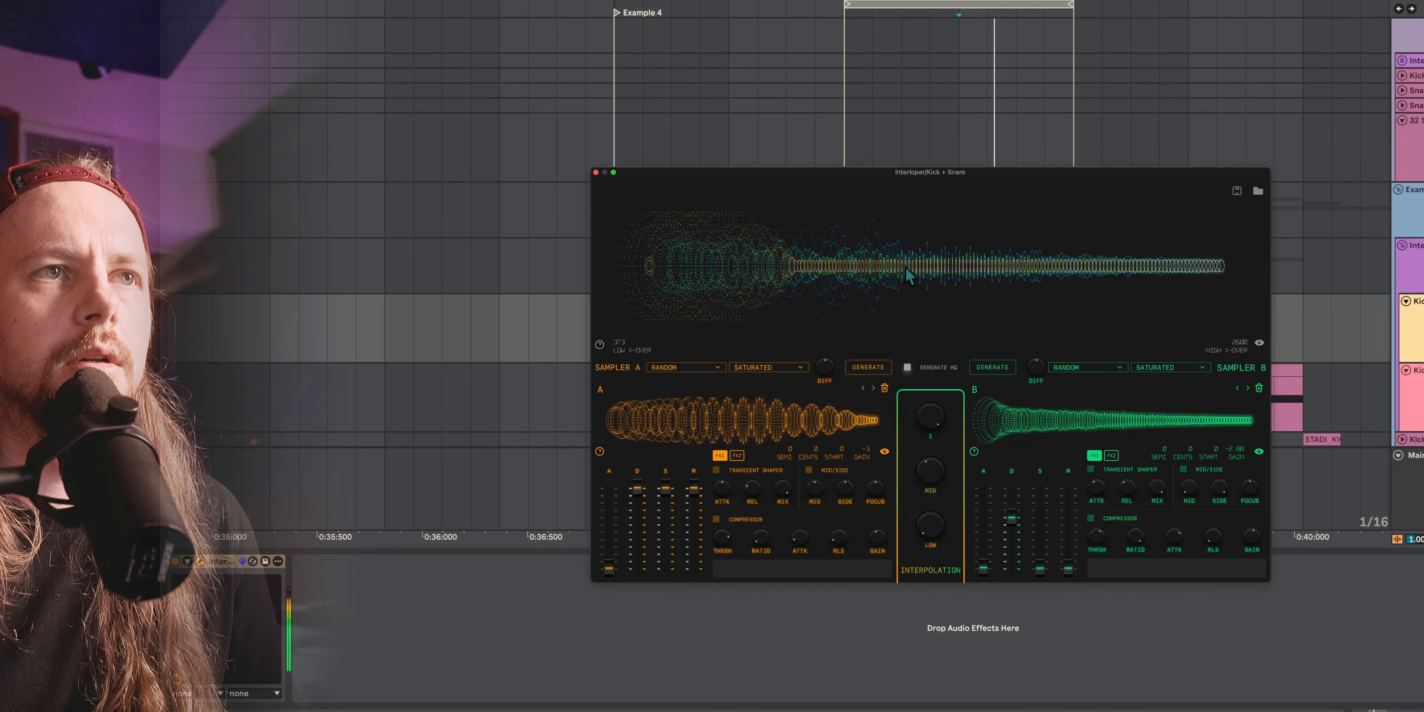
# Try the Mid interpolation knob and shorten Sampler B's decay while the loop plays
pyautogui.moveTo(928, 464); pyautogui.dragTo(941, 488)
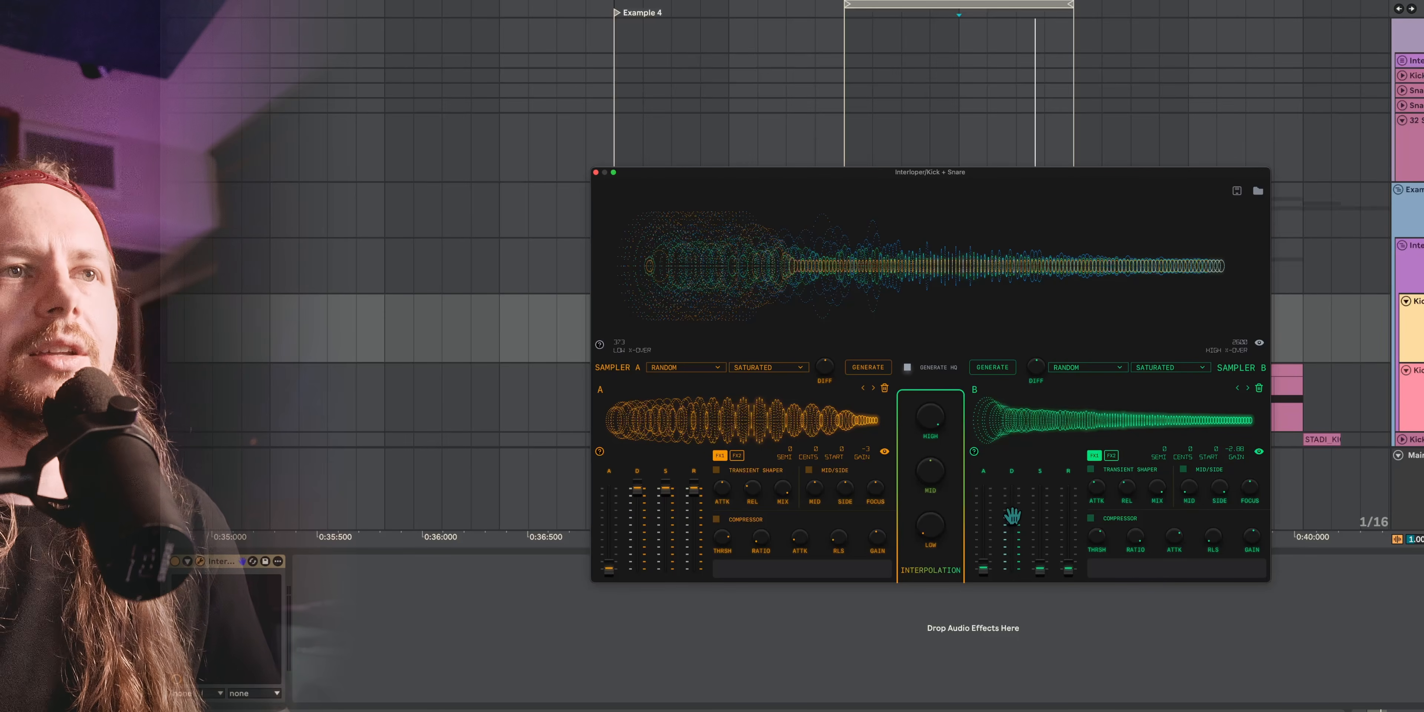
pyautogui.moveTo(1012, 524); pyautogui.dragTo(1016, 572)
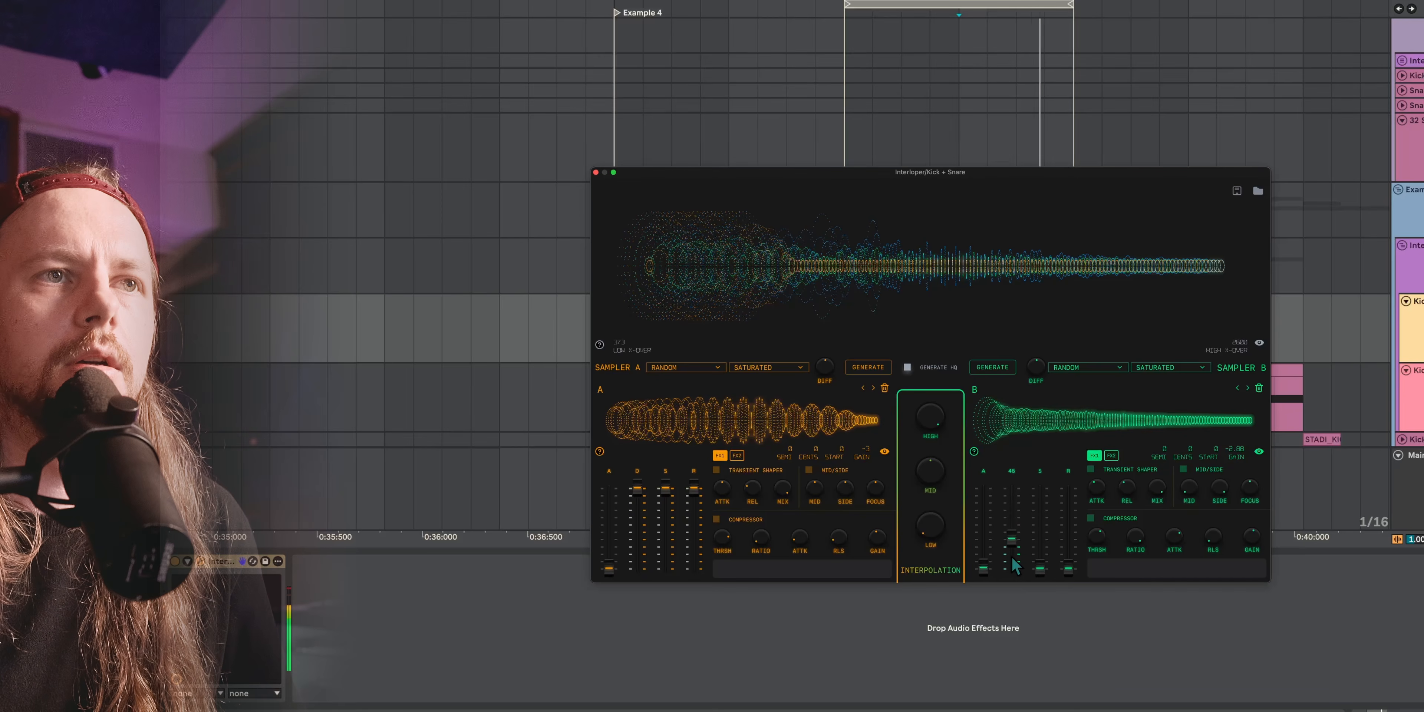
pyautogui.moveTo(1016, 575); pyautogui.dragTo(1015, 561)
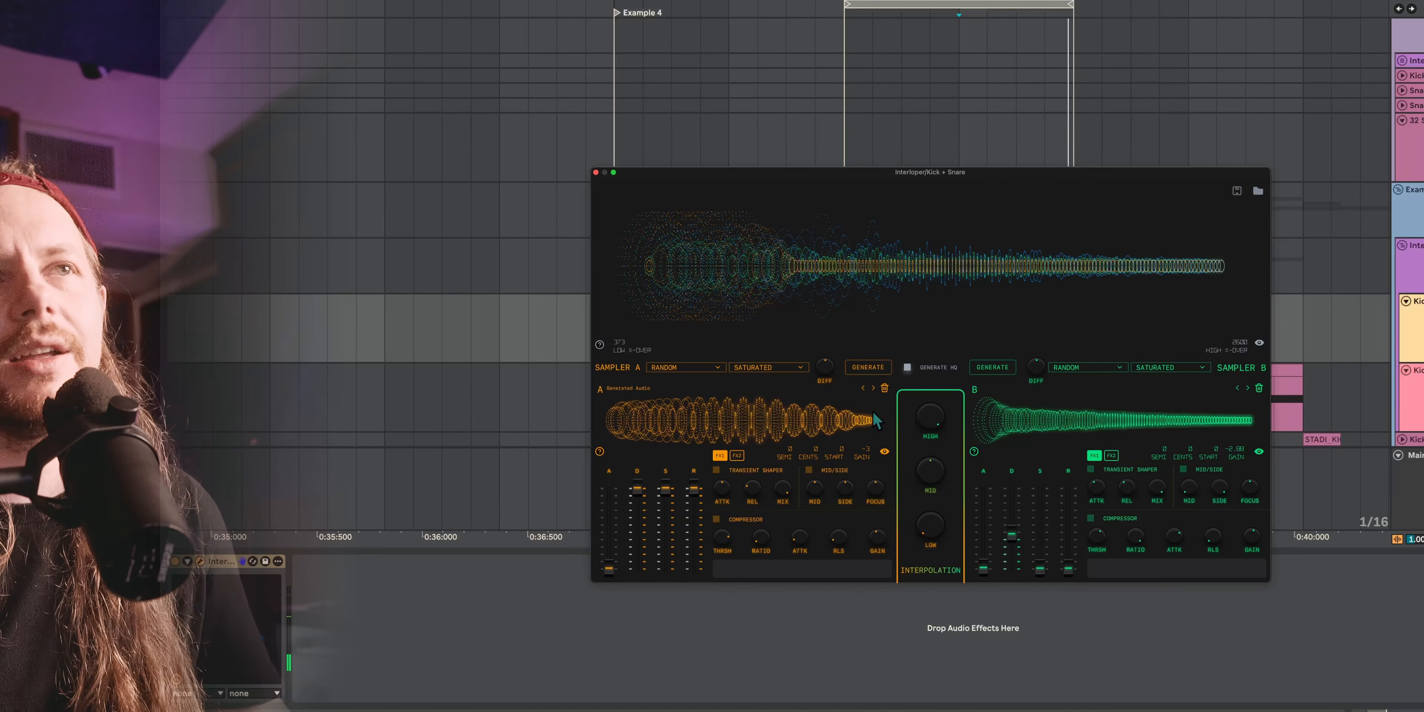
pyautogui.click(595, 173)
# Loop the last two beats of Example 4 on the lowest snare track and audition its STADI_Snare clip with its EQ shown
pyautogui.scroll(-5, 888, 280)
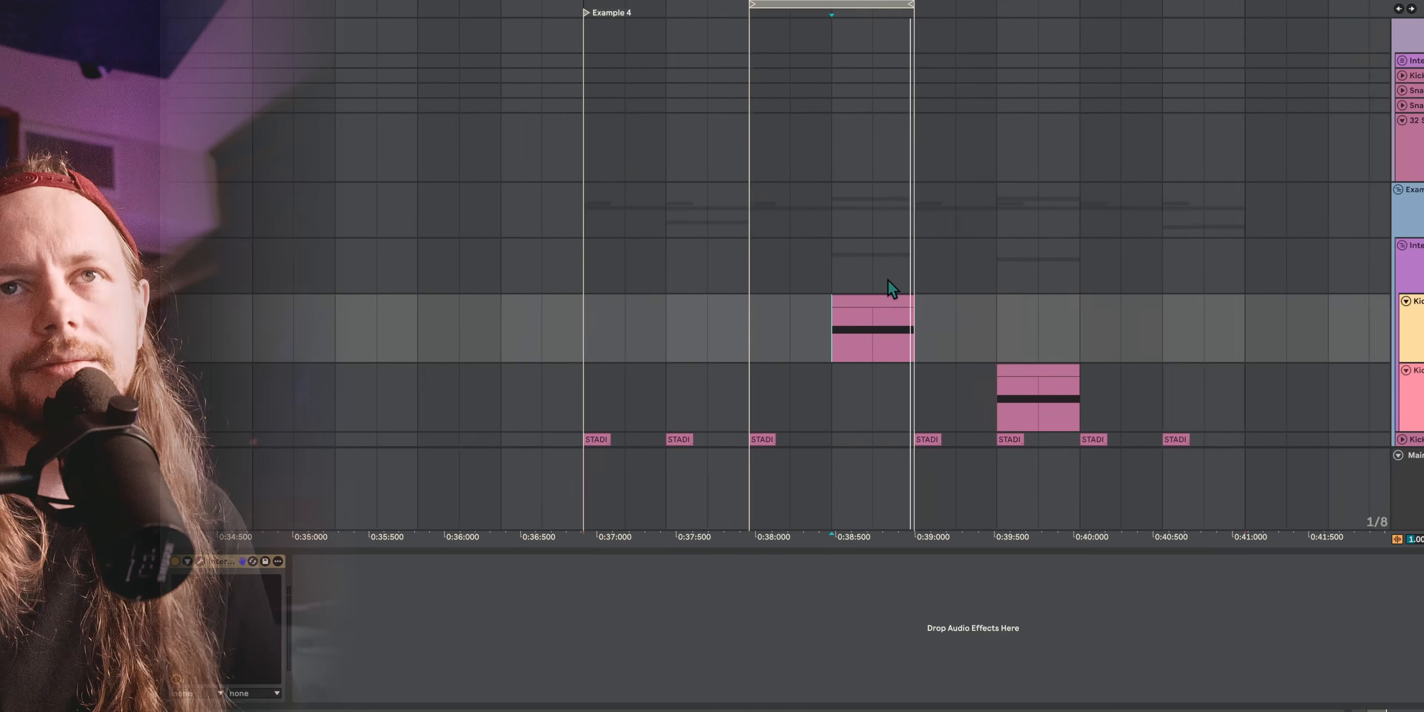
pyautogui.scroll(-3, 844, 313)
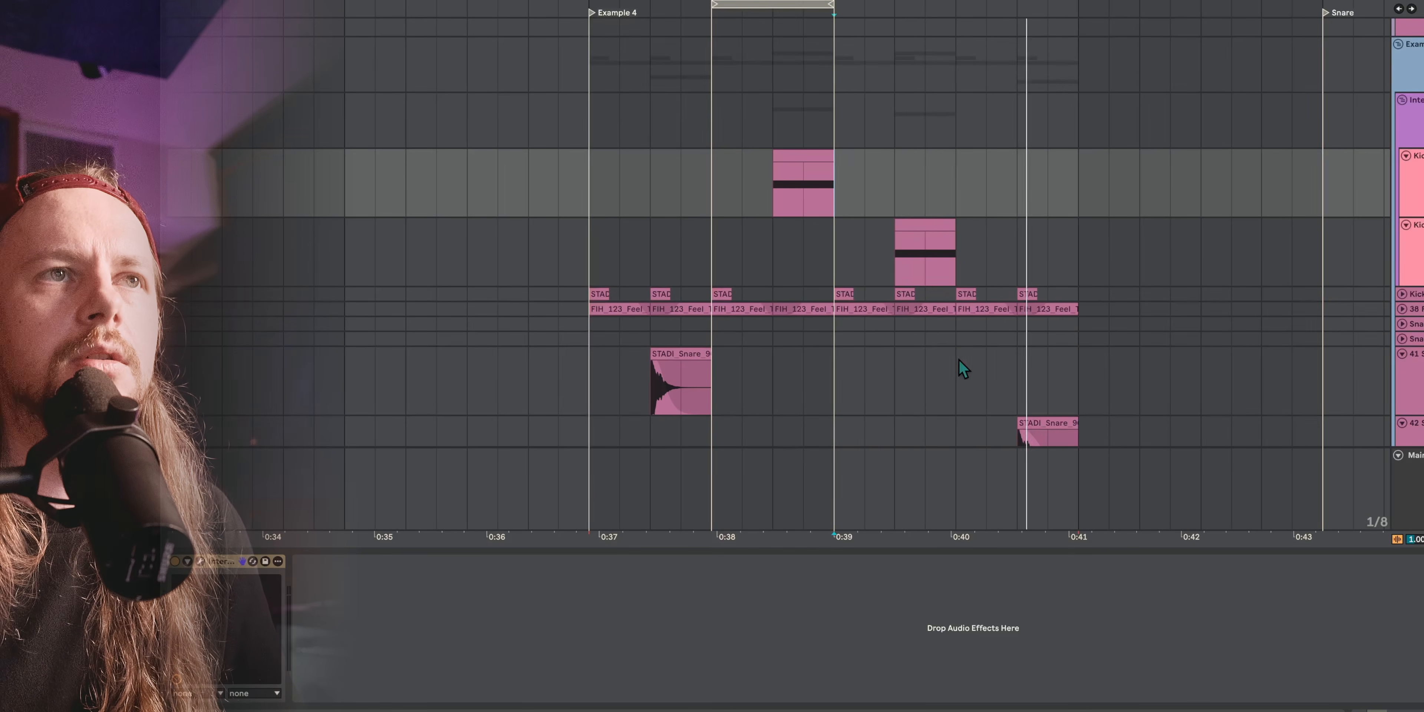
pyautogui.press('space')
pyautogui.moveTo(958, 363); pyautogui.dragTo(1073, 379)
pyautogui.scroll(-2, 1072, 380)
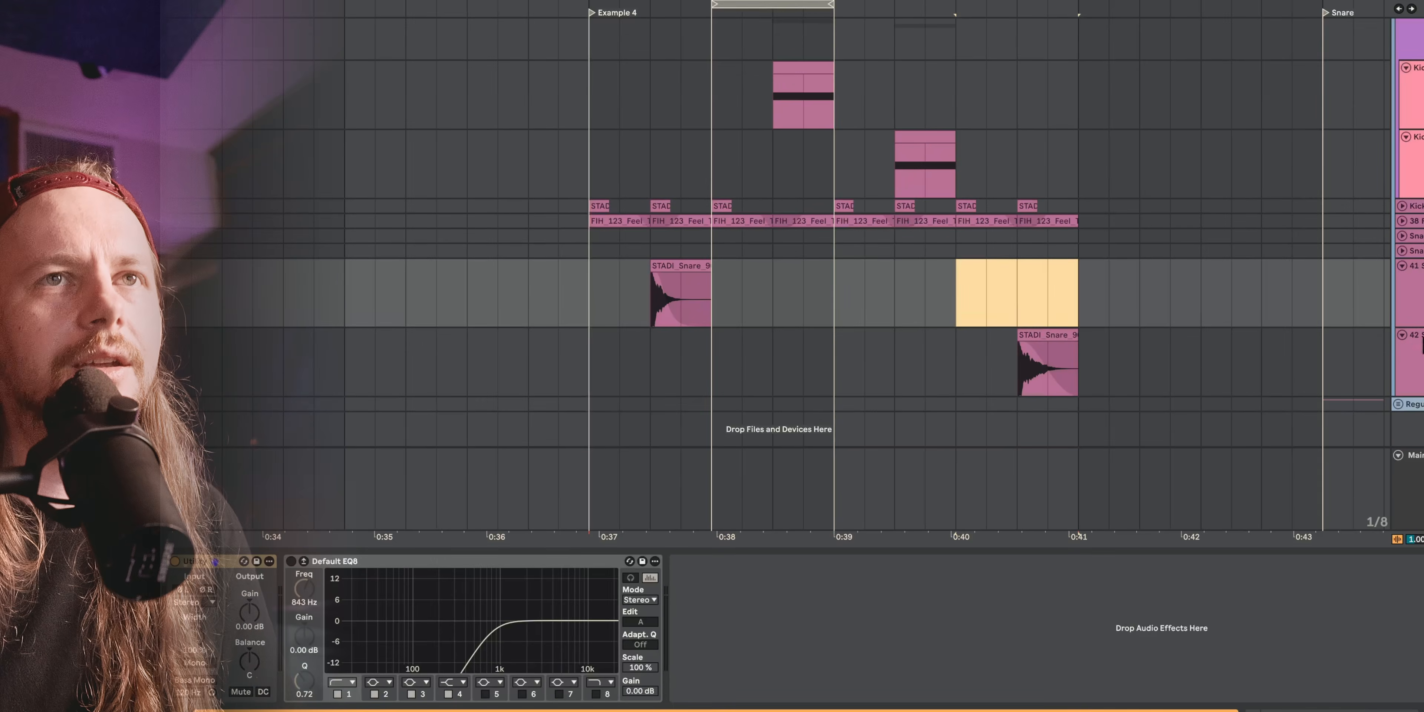
pyautogui.click(1417, 334)
pyautogui.click(1035, 330)
pyautogui.press('space')
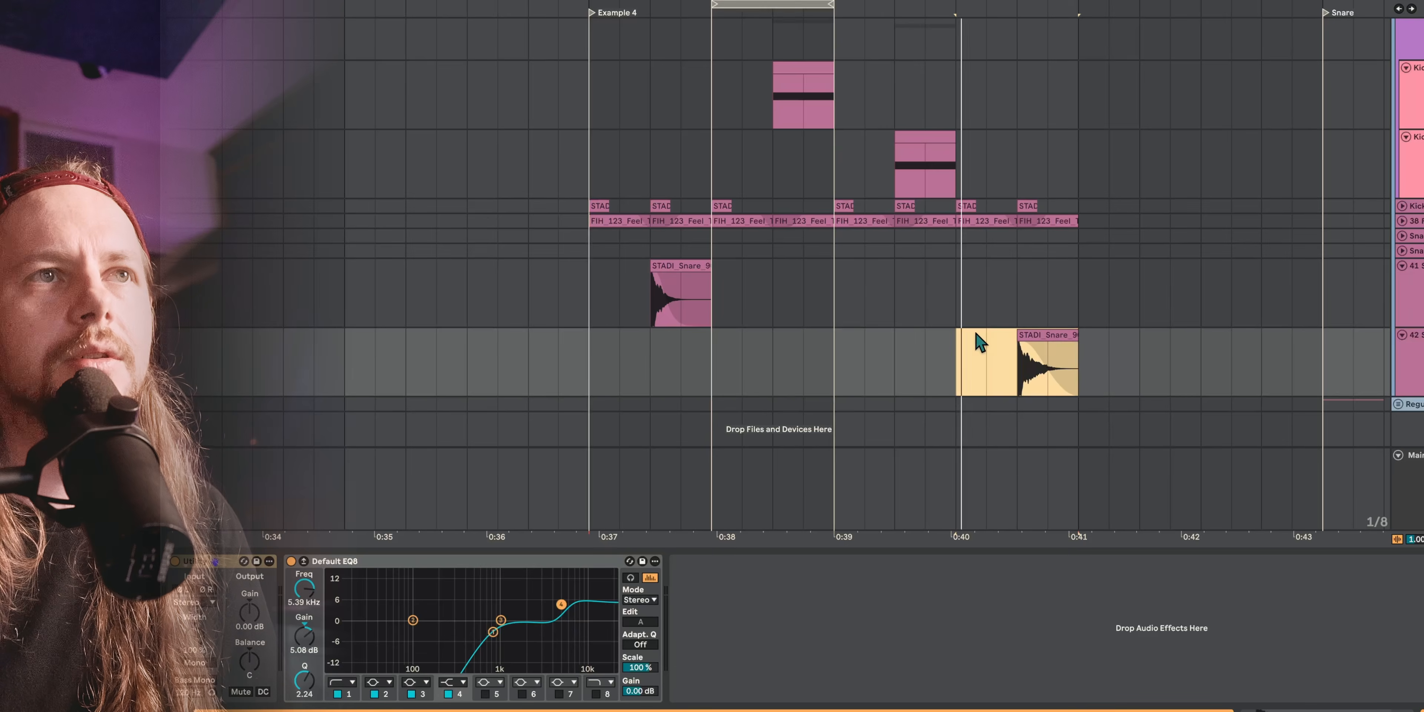
pyautogui.hotkey('ctrl', 'l')
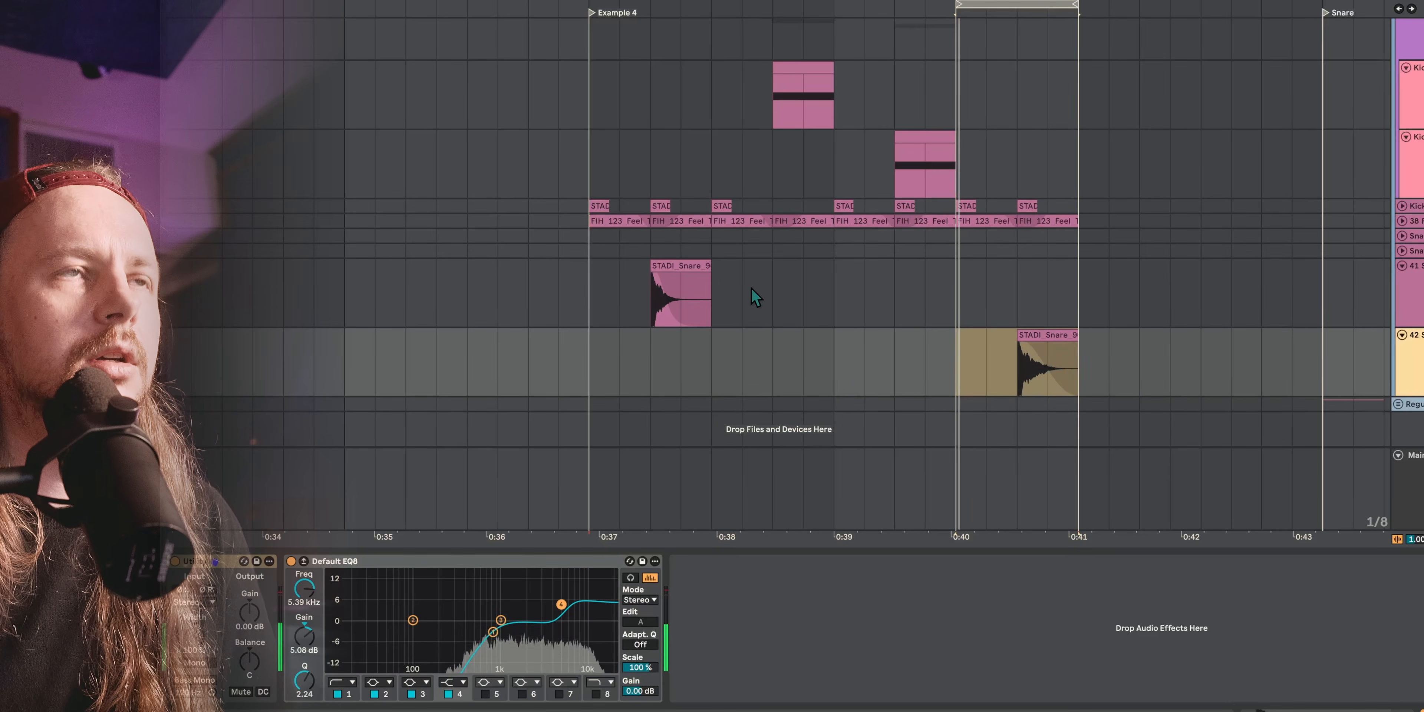
pyautogui.scroll(-5, 752, 296)
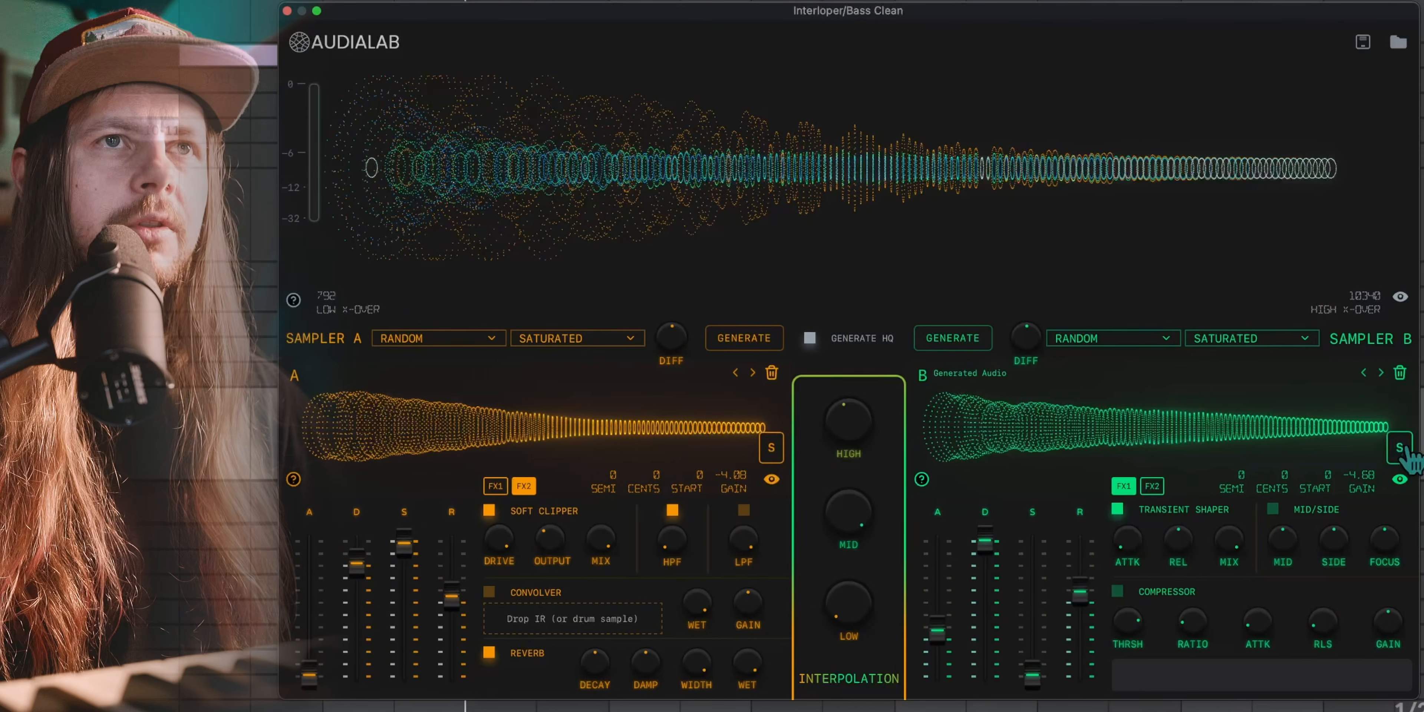
# Audition Bass Clean's Sampler A and Sampler B separately, and play their blended waveform for comparison
pyautogui.click(769, 449)
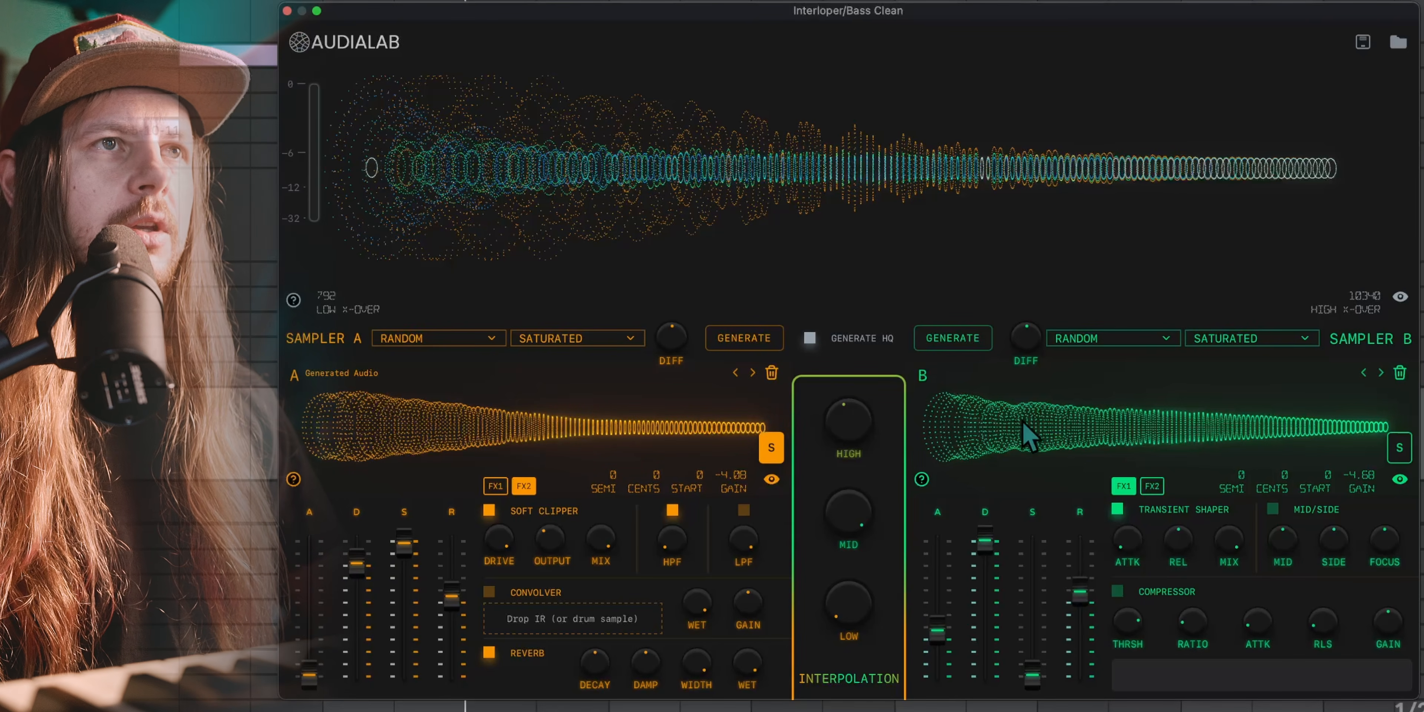
pyautogui.click(1399, 447)
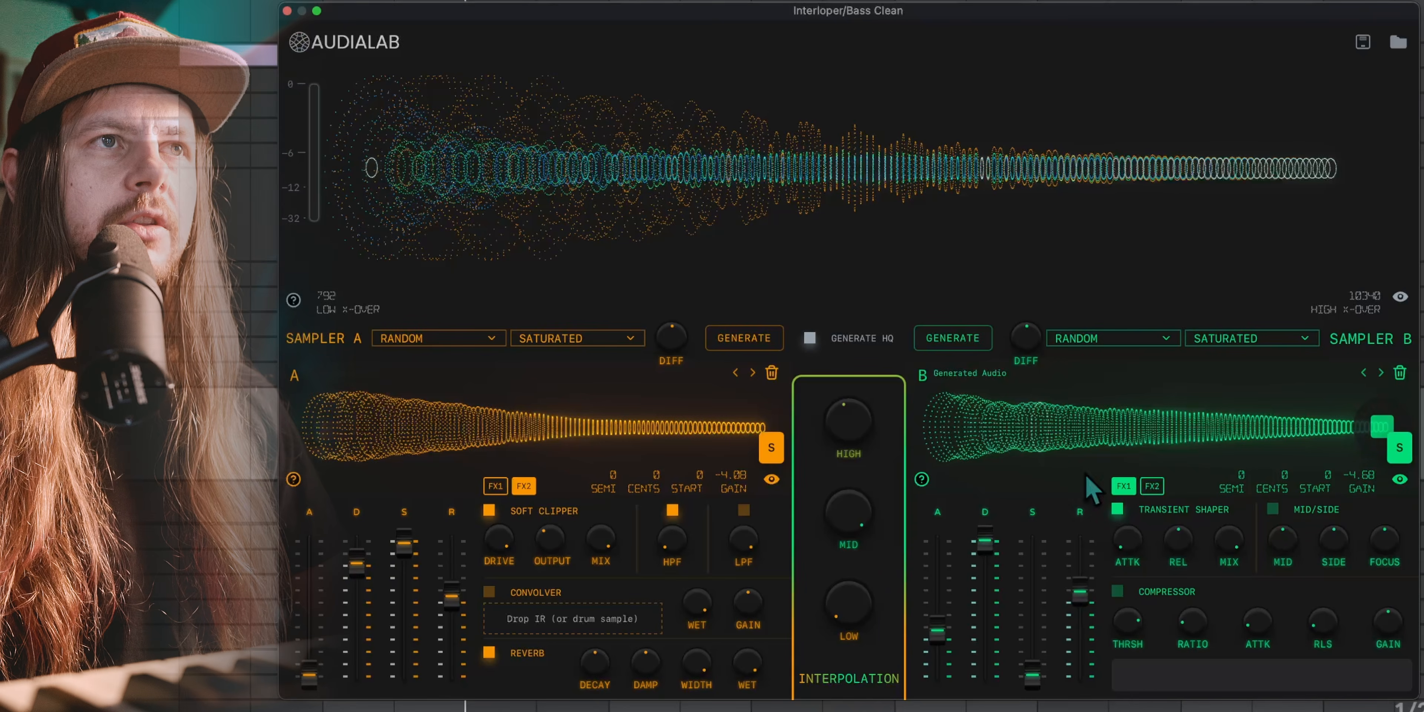
pyautogui.click(774, 451)
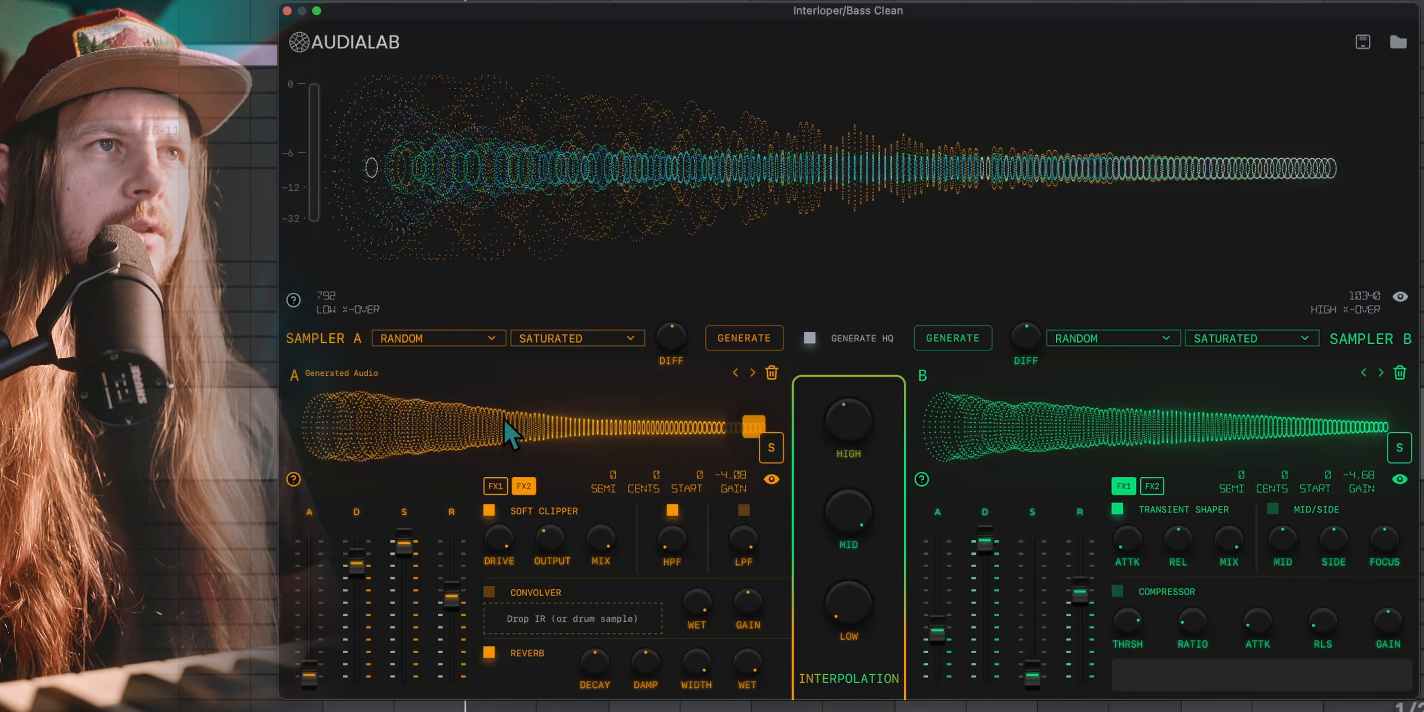
pyautogui.click(776, 452)
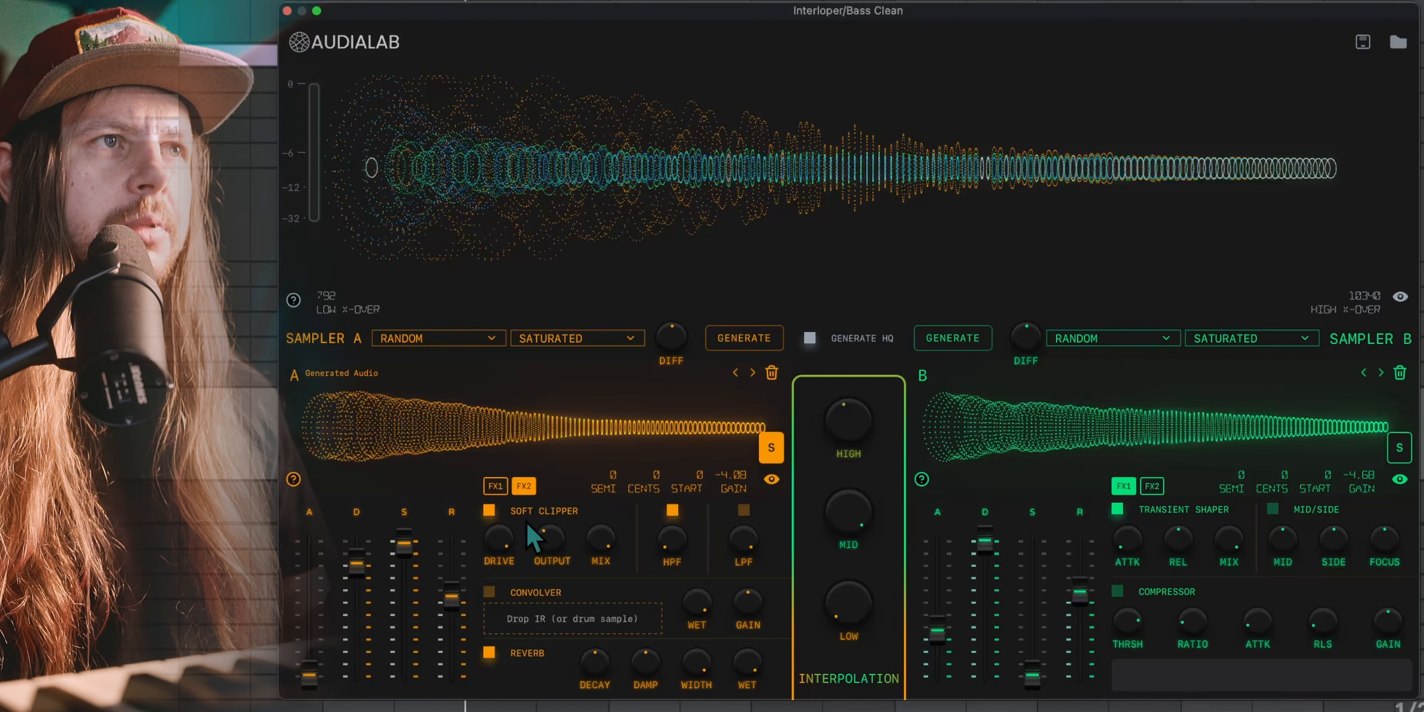
pyautogui.click(773, 452)
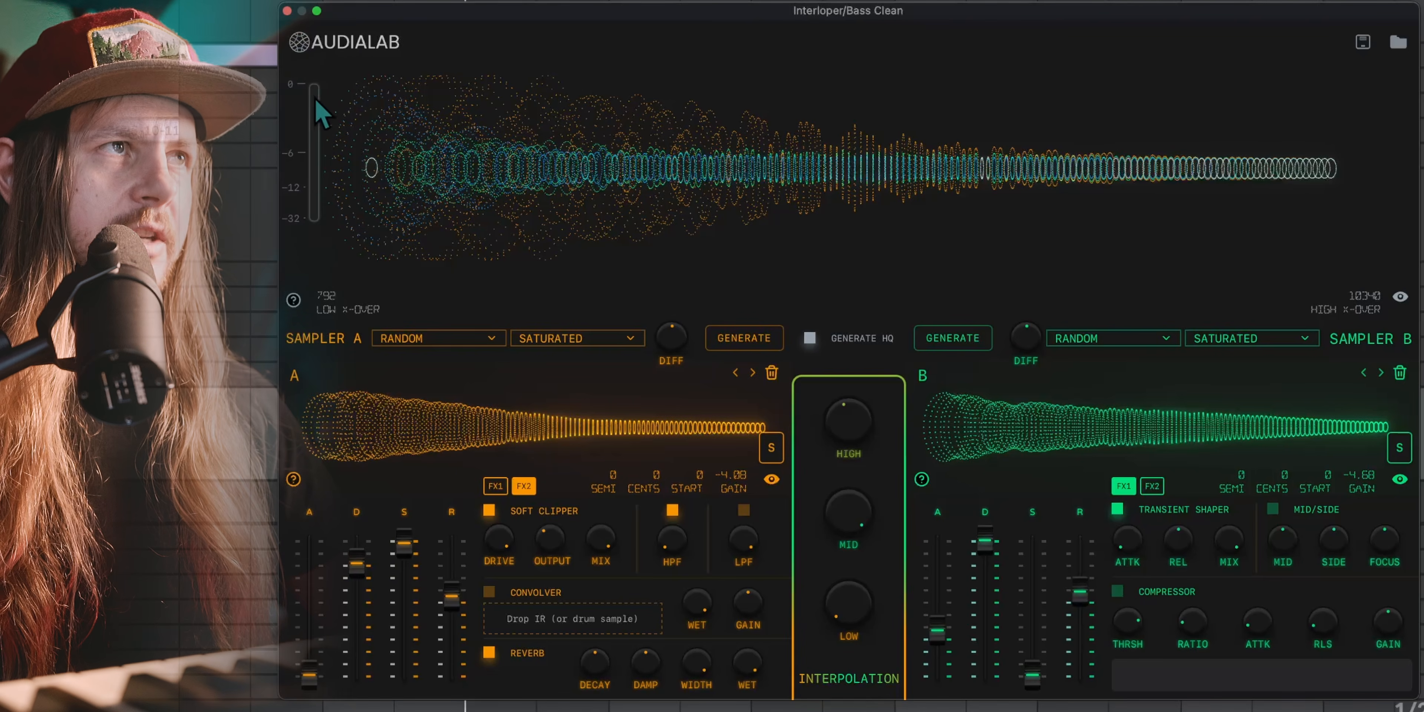
pyautogui.click(516, 172)
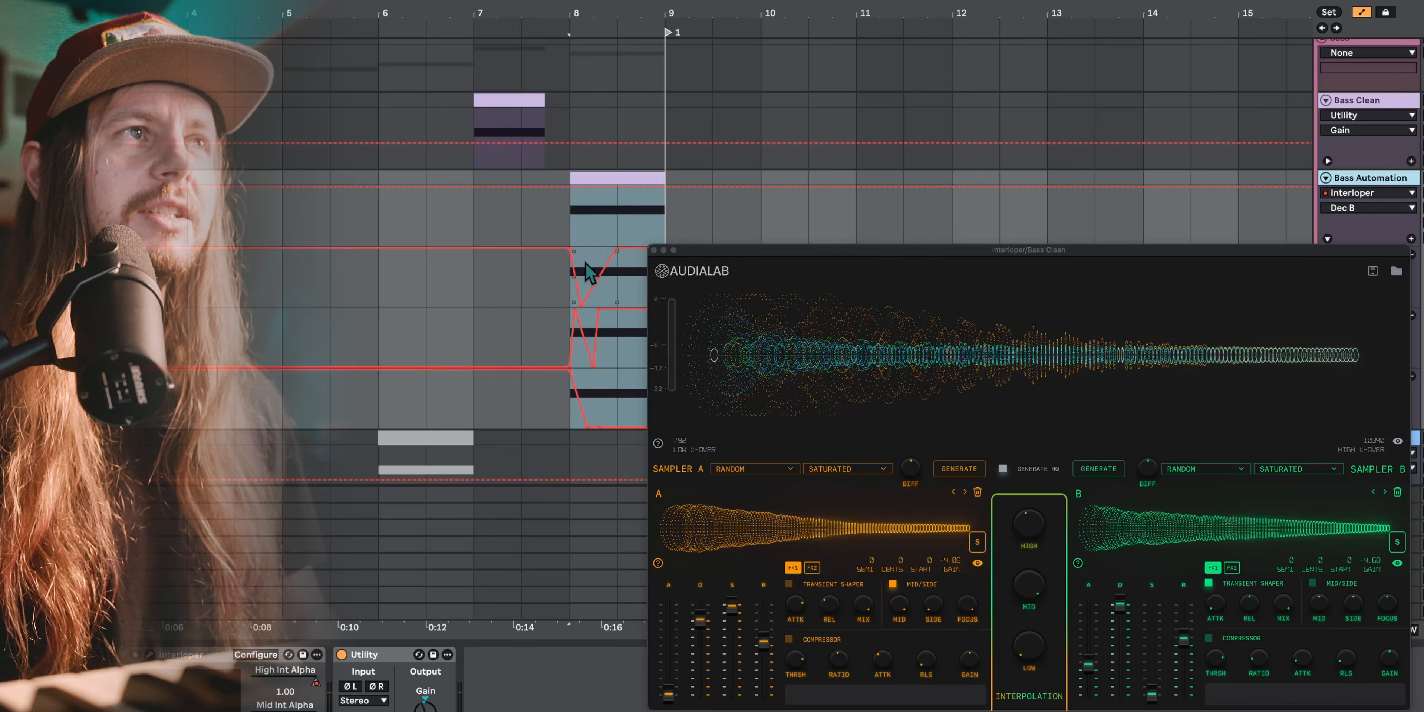
# Close Bass Clean's Interloper window, open the Interloper on the Bass Automation track, and select that track's clip in bar 8
pyautogui.scroll(5, 591, 264)
pyautogui.moveTo(758, 253); pyautogui.dragTo(886, 373)
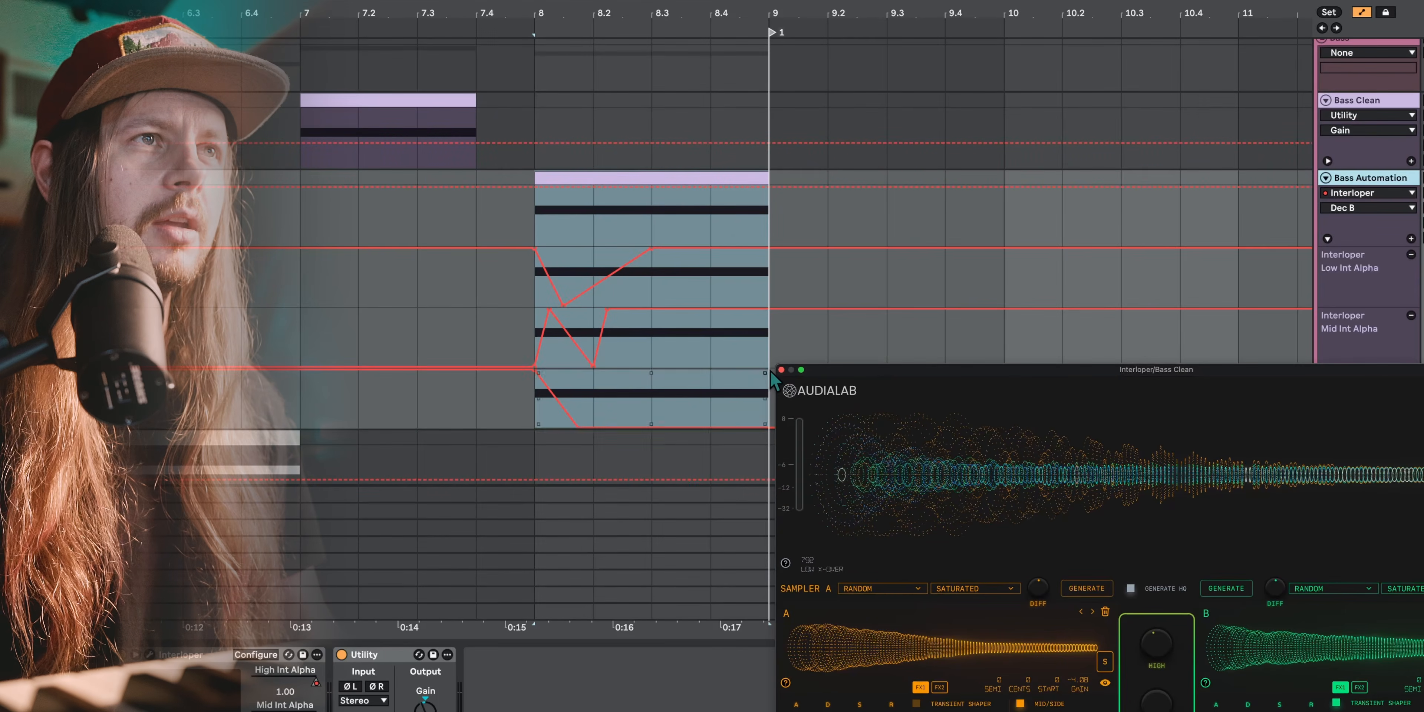
pyautogui.click(781, 369)
pyautogui.scroll(5, 575, 266)
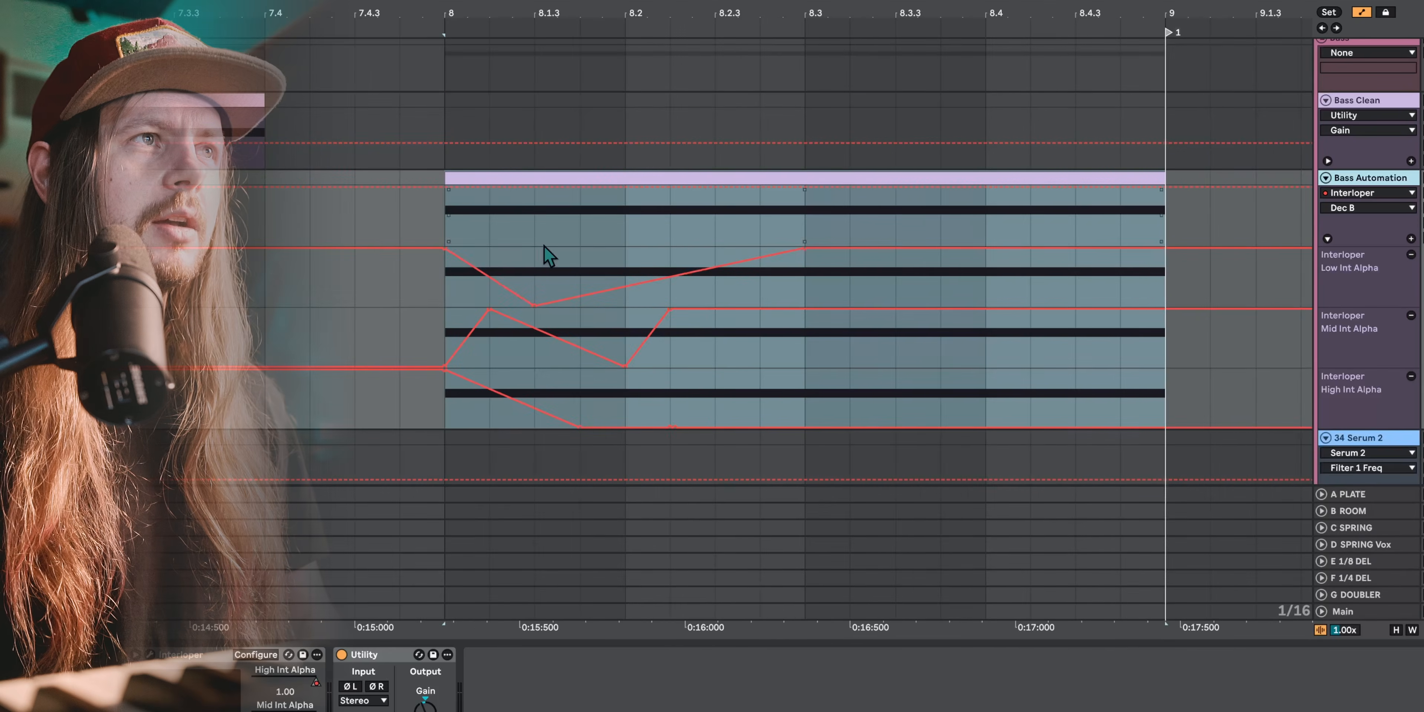
pyautogui.click(150, 654)
pyautogui.scroll(-1, 594, 280)
pyautogui.click(478, 157)
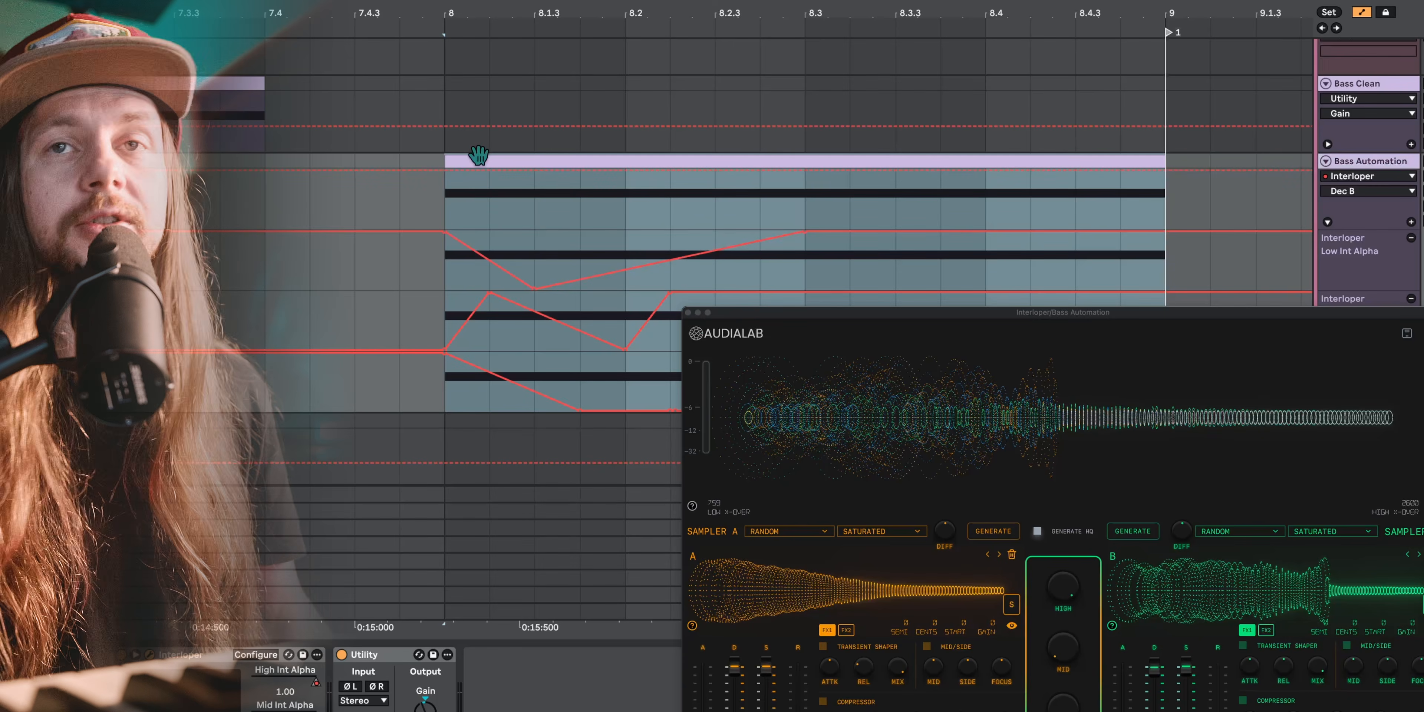
# Play the automated bass clip and audition Sampler A's and Sampler B's samples separately
pyautogui.press('space')
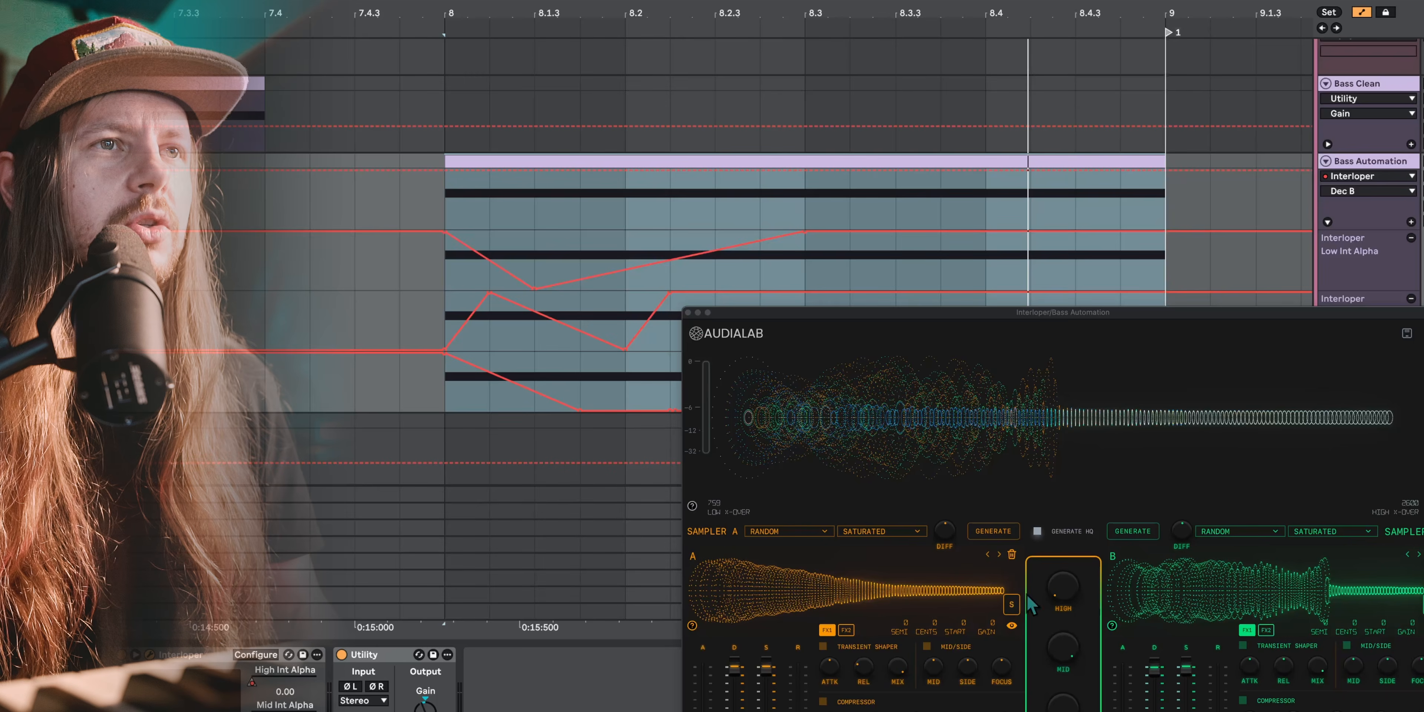
pyautogui.click(991, 534)
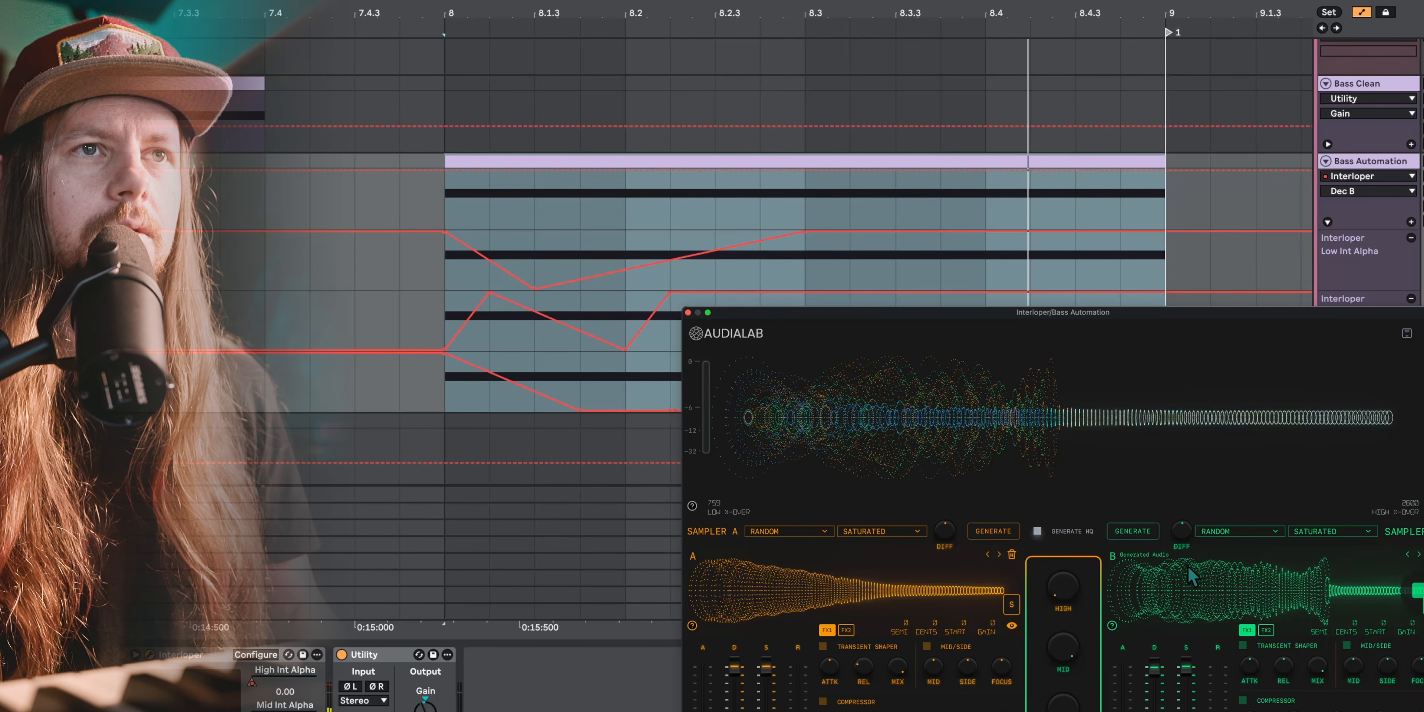
pyautogui.click(826, 588)
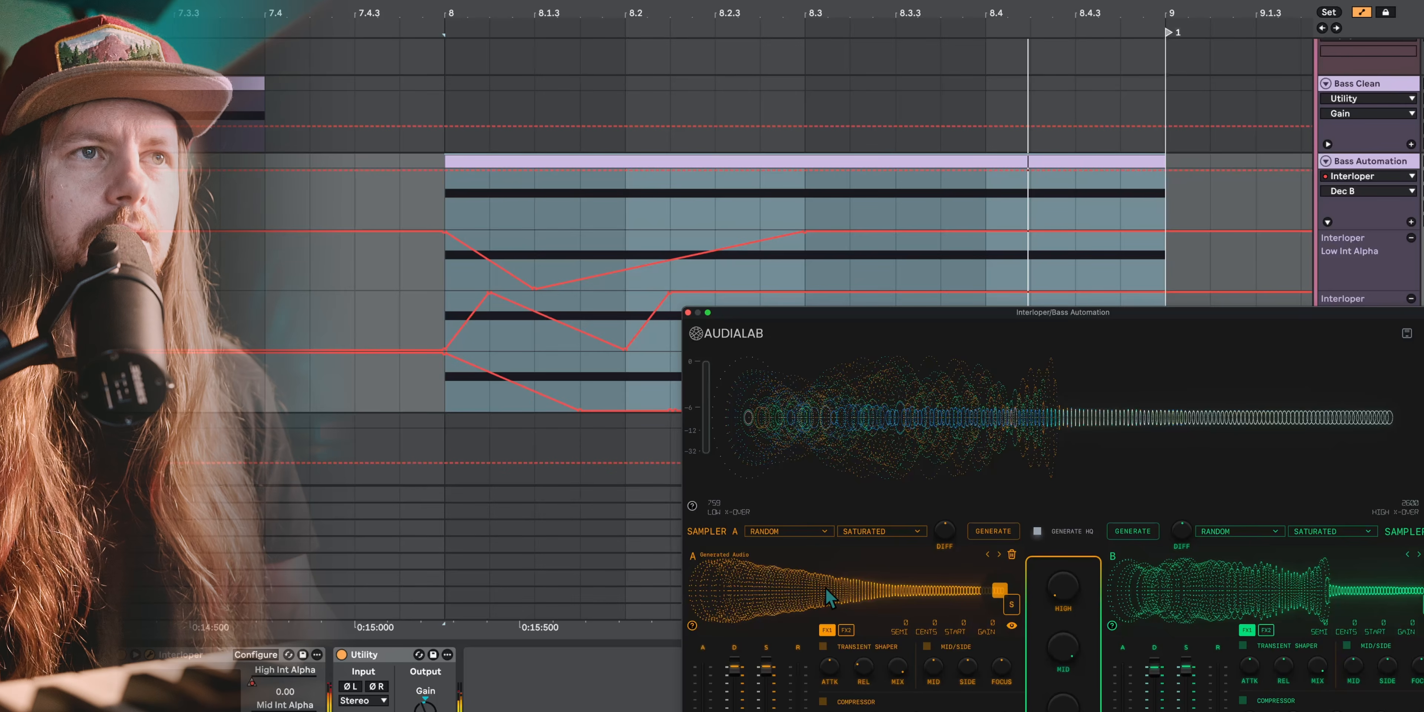
pyautogui.press('space')
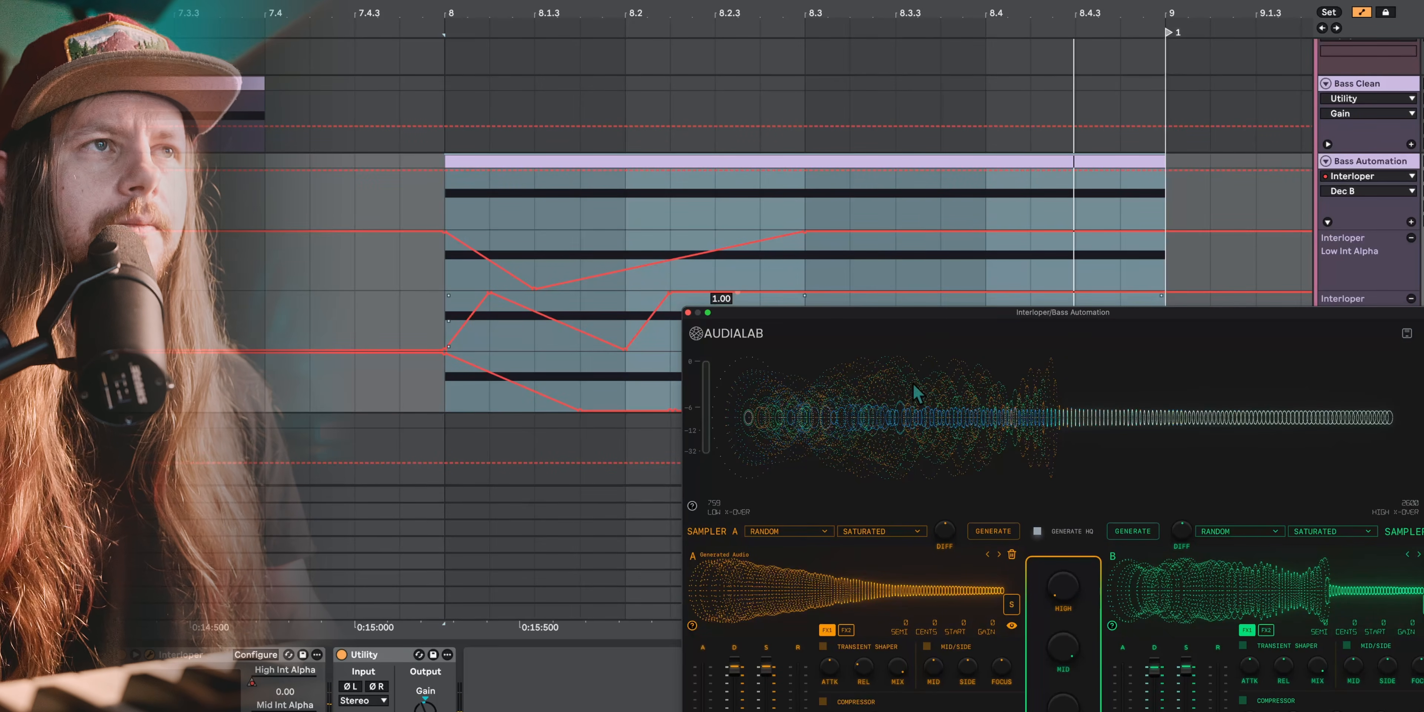
# Close the Interloper window, unfold the 38 Interloper track in Poly Keys, hide the automation lanes, and set the playback start before bar 11
pyautogui.scroll(-2, 866, 209)
pyautogui.click(690, 315)
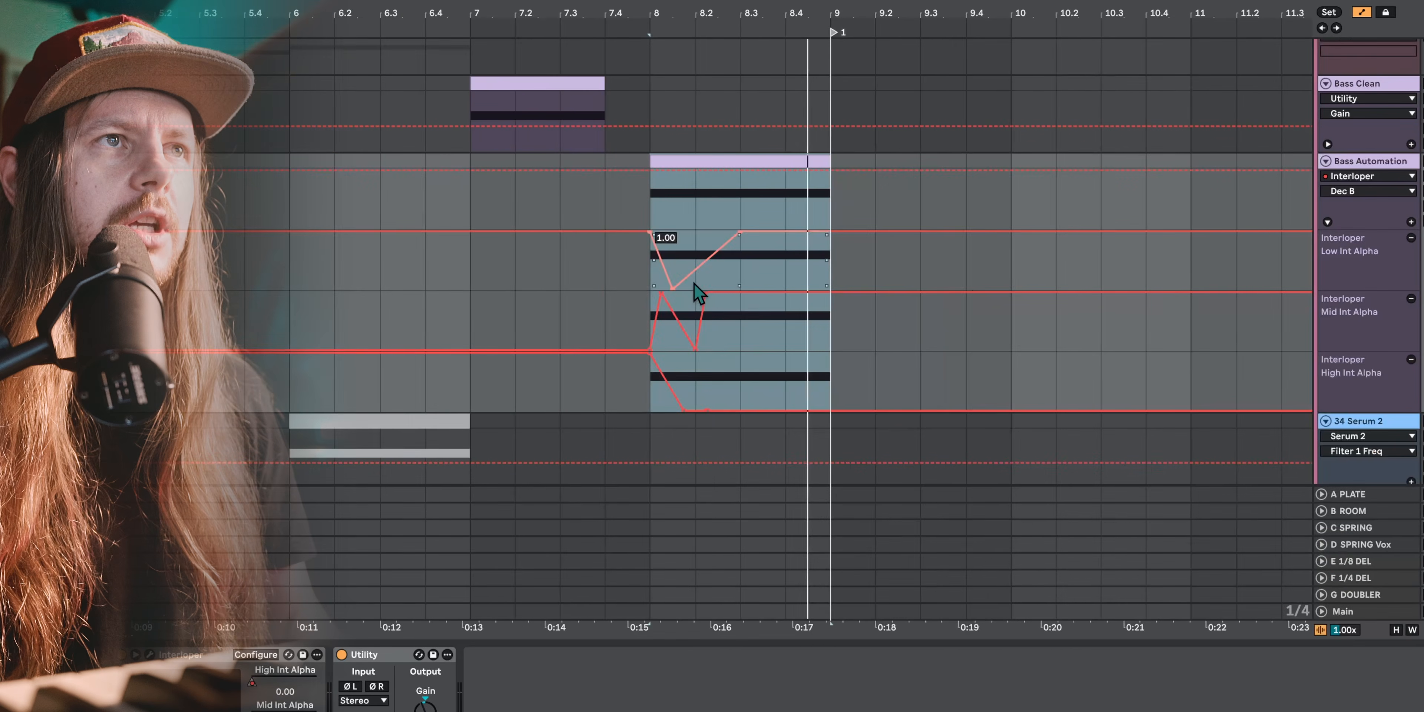
pyautogui.scroll(-5, 728, 289)
pyautogui.scroll(-1, 883, 264)
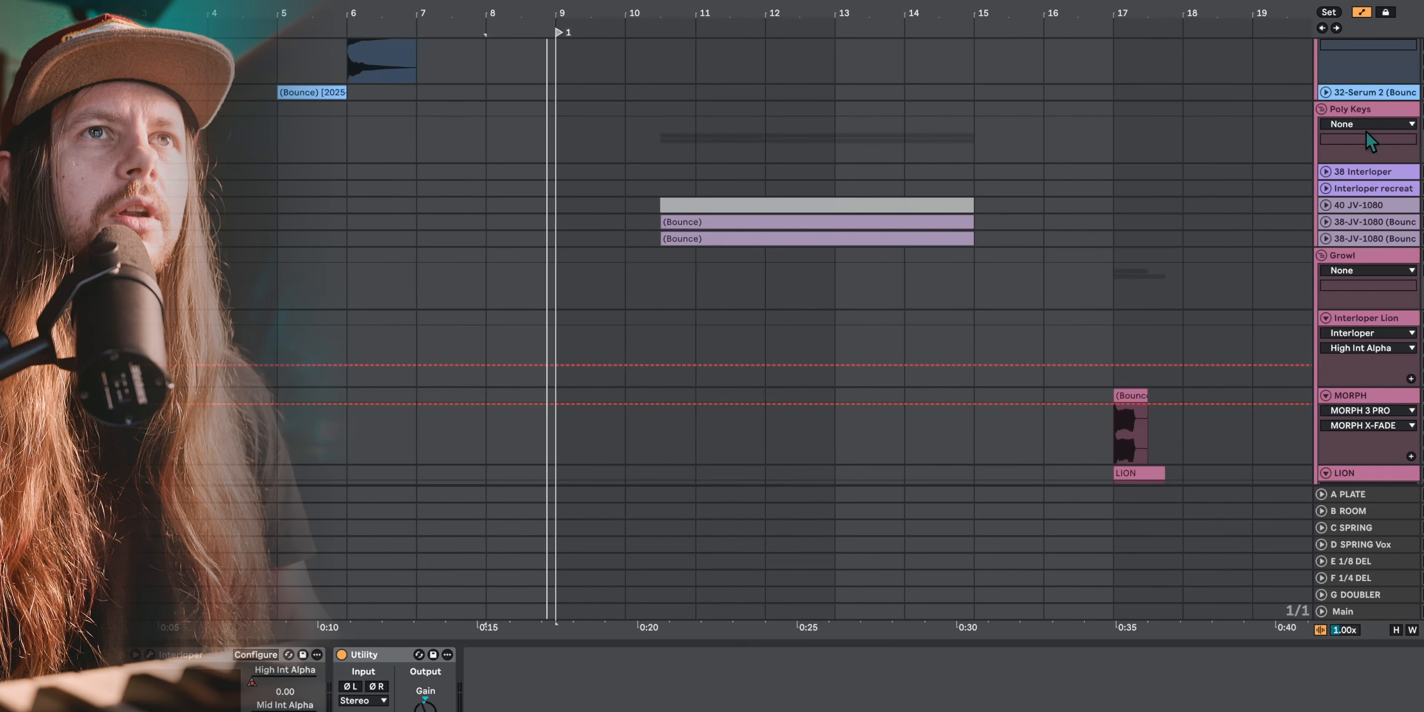
pyautogui.click(1391, 174)
pyautogui.press('u')
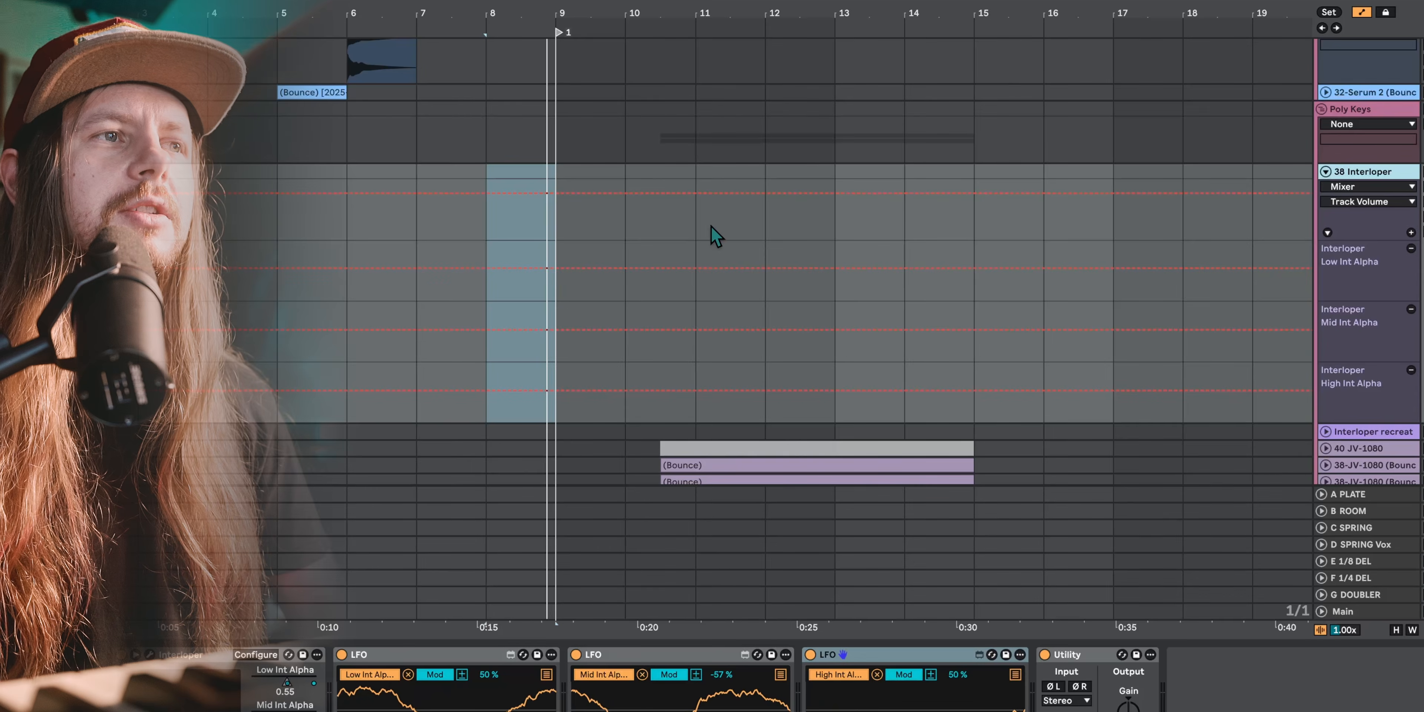
pyautogui.press('a')
pyautogui.click(679, 215)
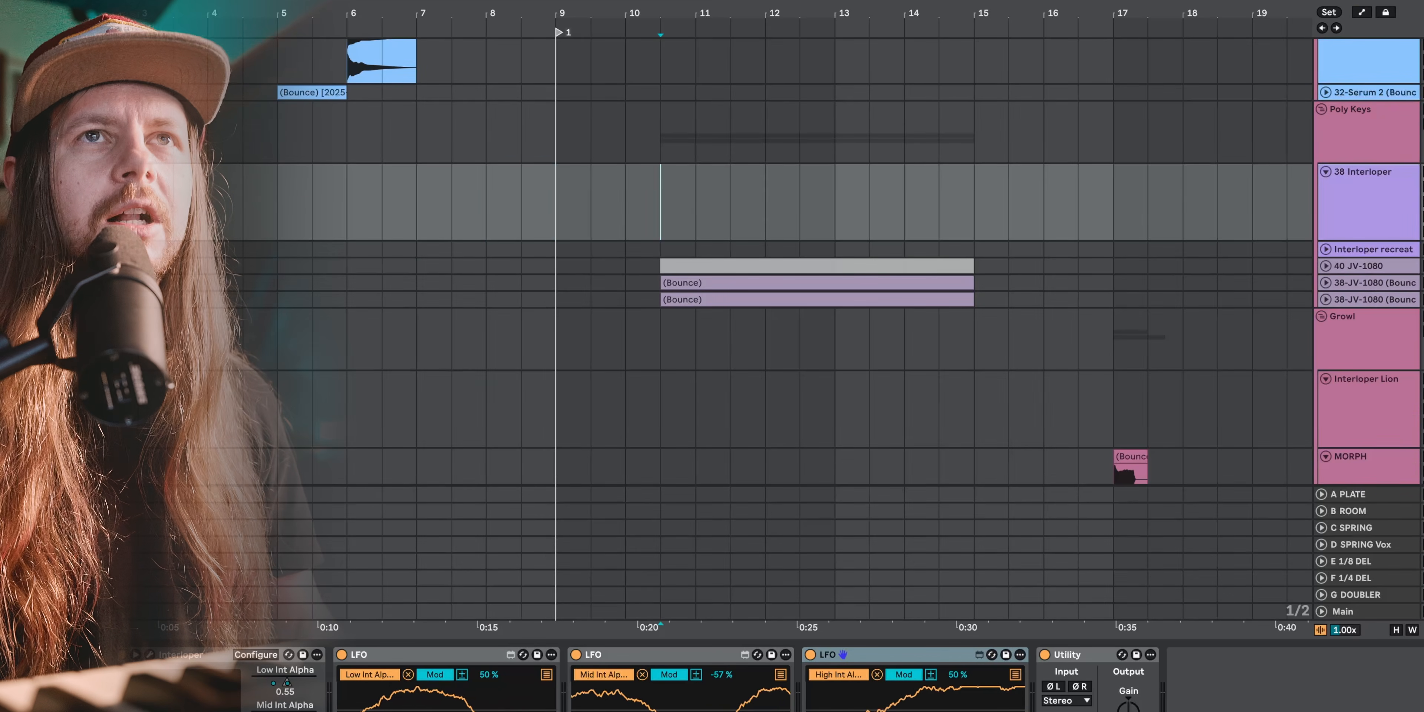
# Unfold both 38-JV-1080 bounce tracks to show their waveforms
pyautogui.click(1394, 286)
pyautogui.press('u')
pyautogui.press('Down')
pyautogui.press('u')
pyautogui.click(1387, 315)
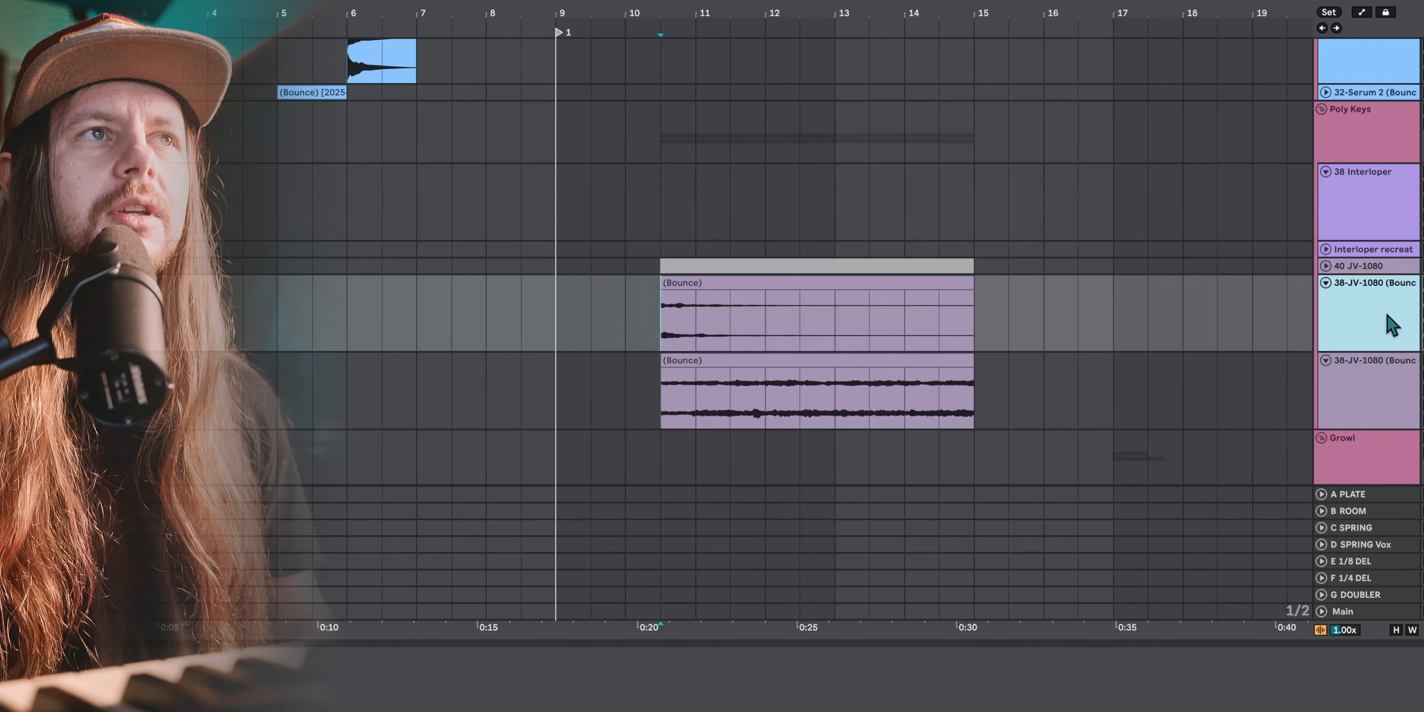
# Audition the two 38-JV-1080 bounce clips one after the other
pyautogui.click(893, 306)
pyautogui.press('space')
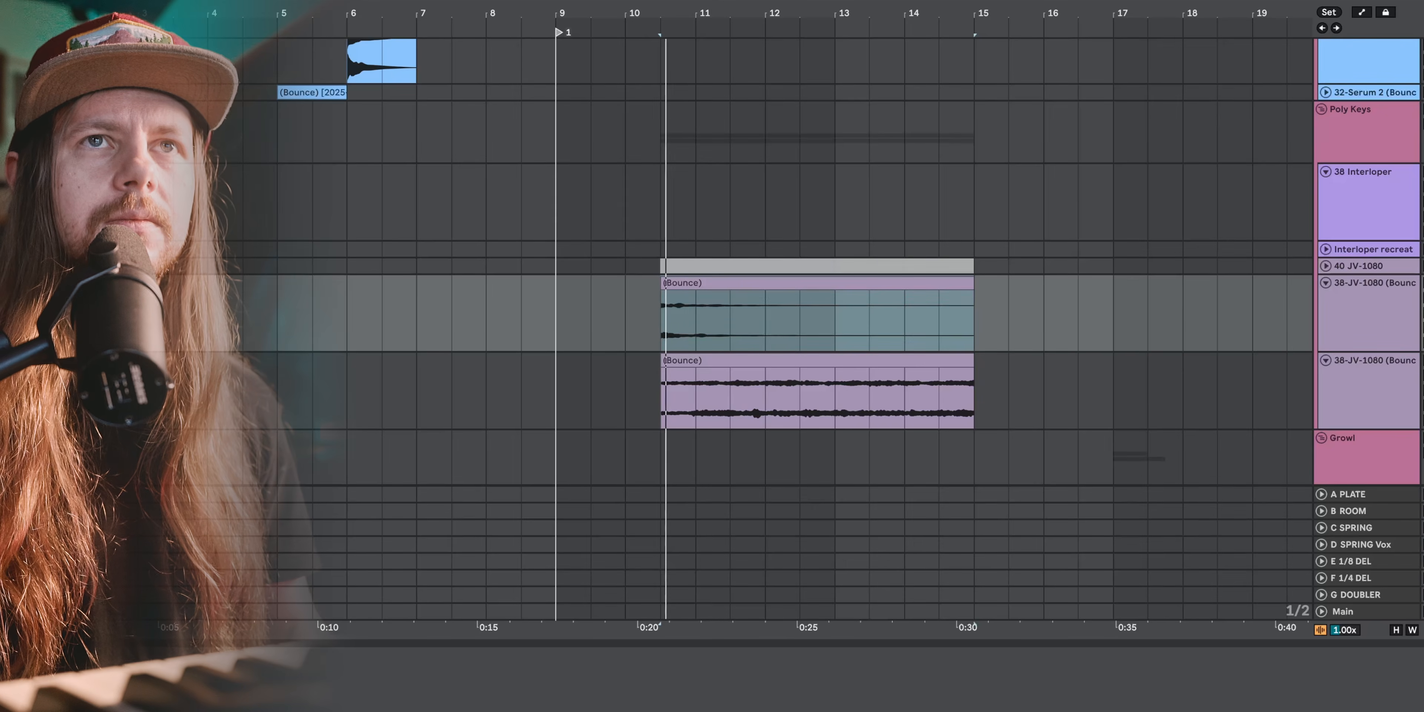
pyautogui.press('space')
pyautogui.click(1421, 361)
pyautogui.press('space')
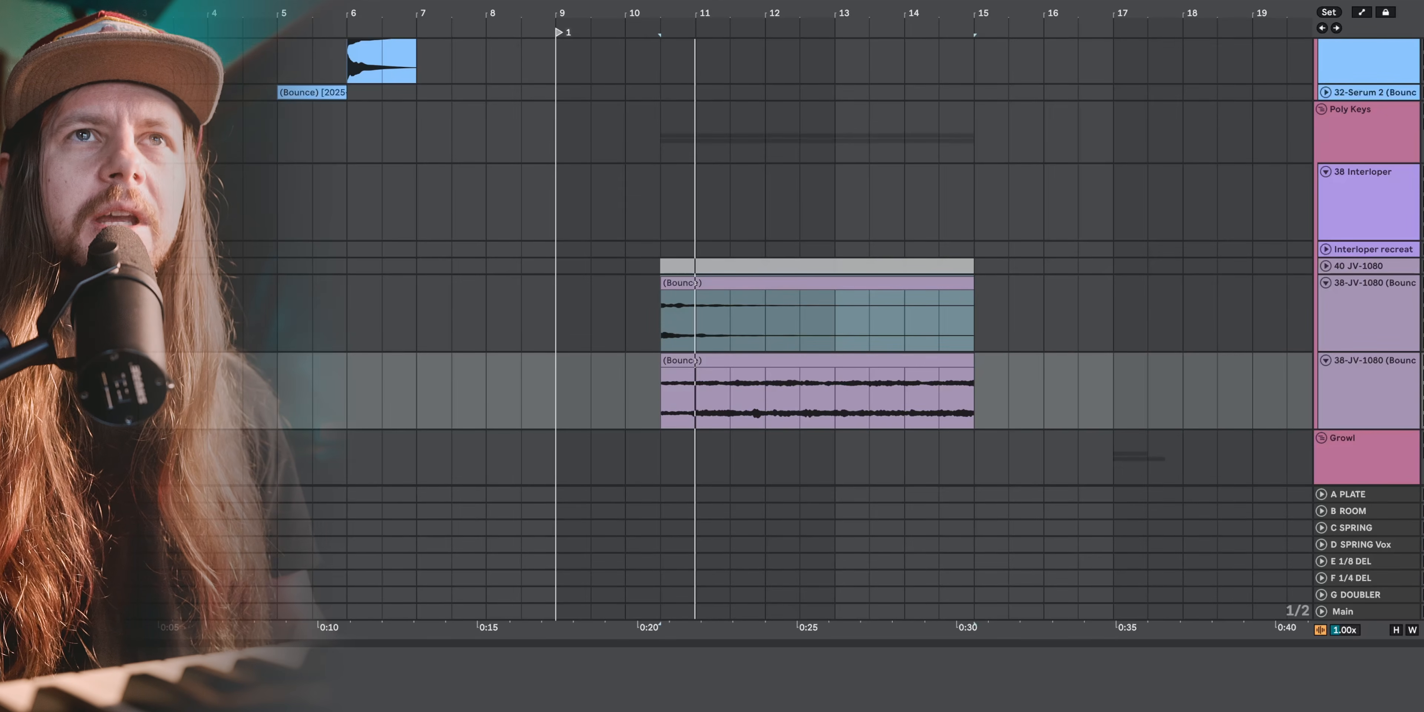
# Switch to the 38 Interloper track, examine its LFOs and Interloper window while playing it, and close the window
pyautogui.click(1421, 182)
pyautogui.click(1393, 180)
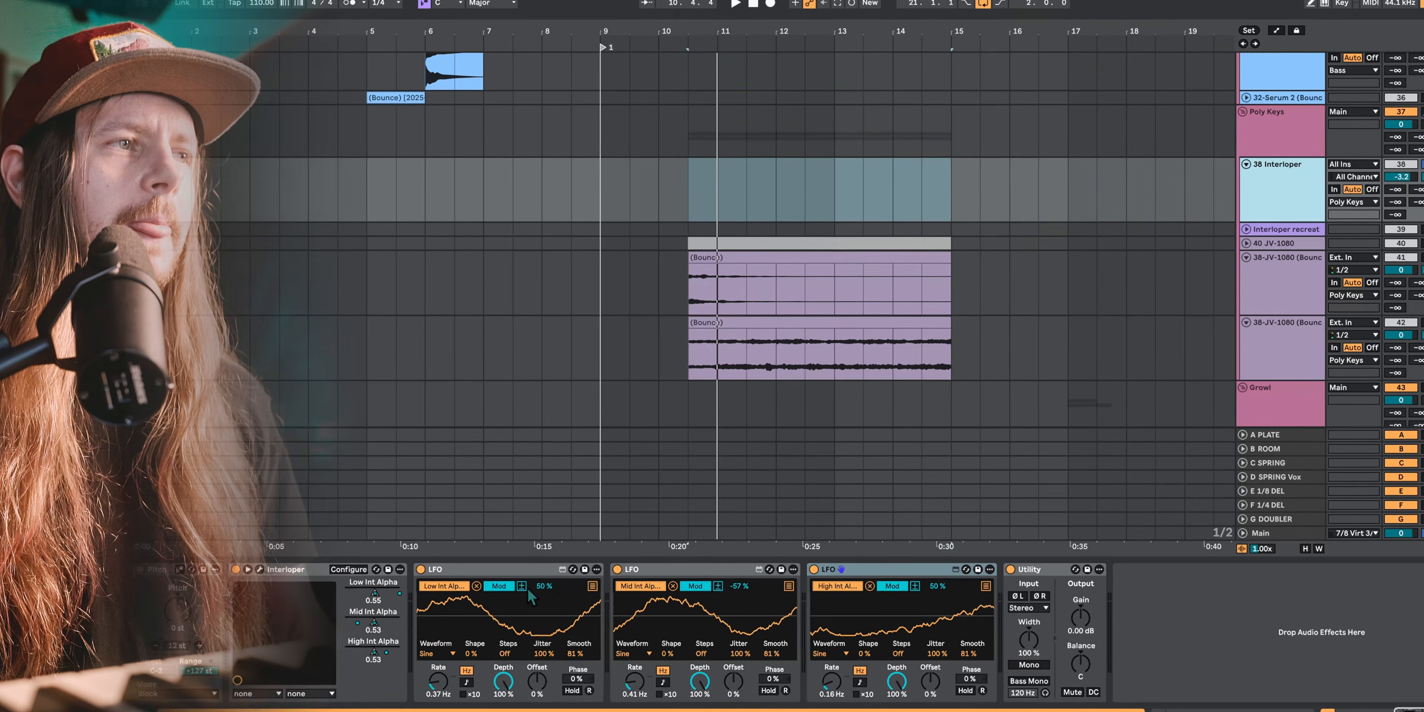
pyautogui.click(150, 655)
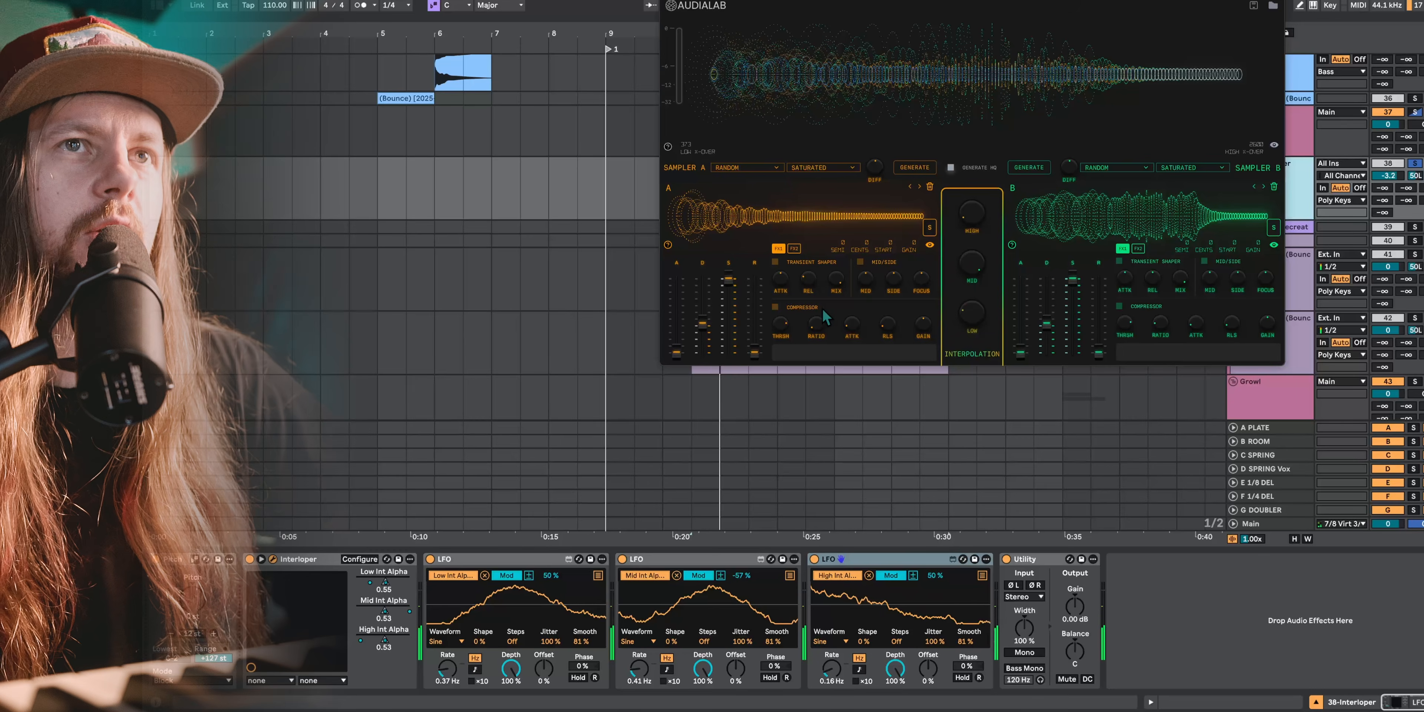
pyautogui.click(667, 1)
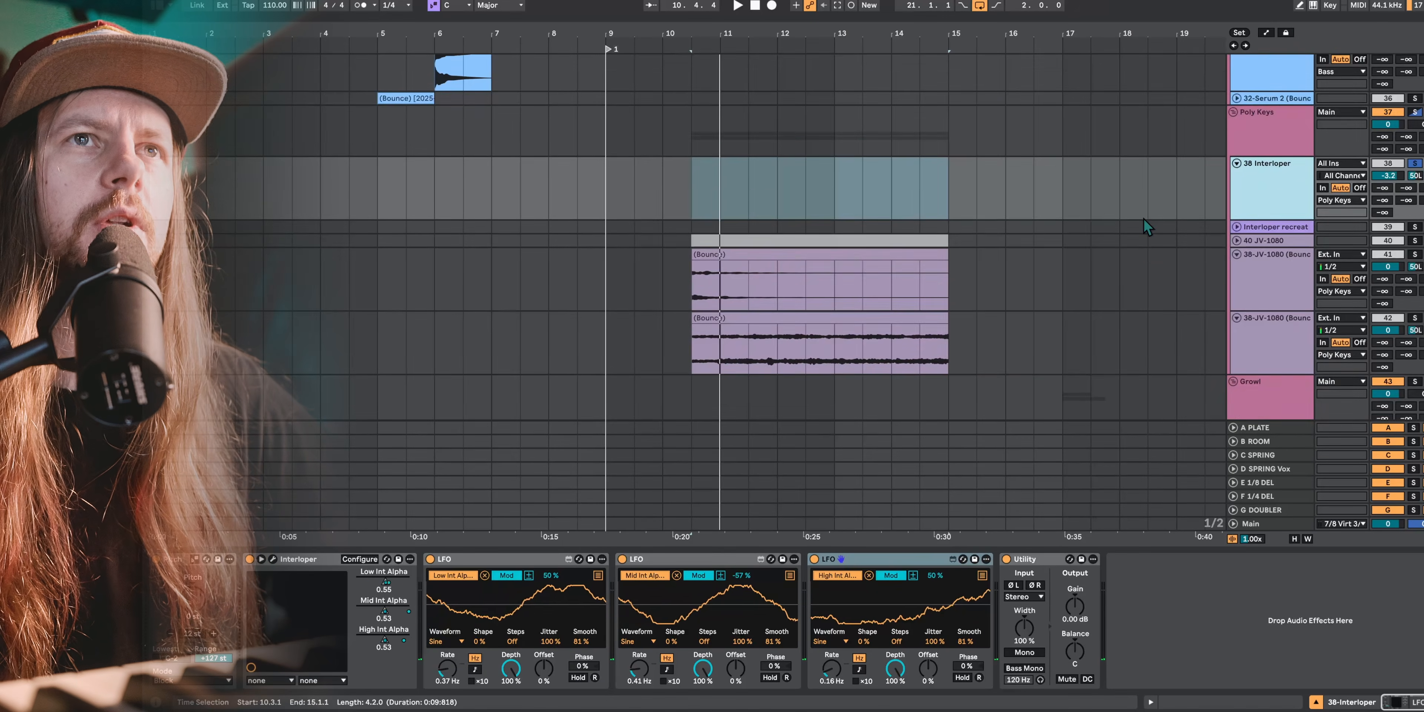
# Unfold the Interloper recreate track, audition it, and select its Instrument Rack
pyautogui.scroll(-3, 1159, 226)
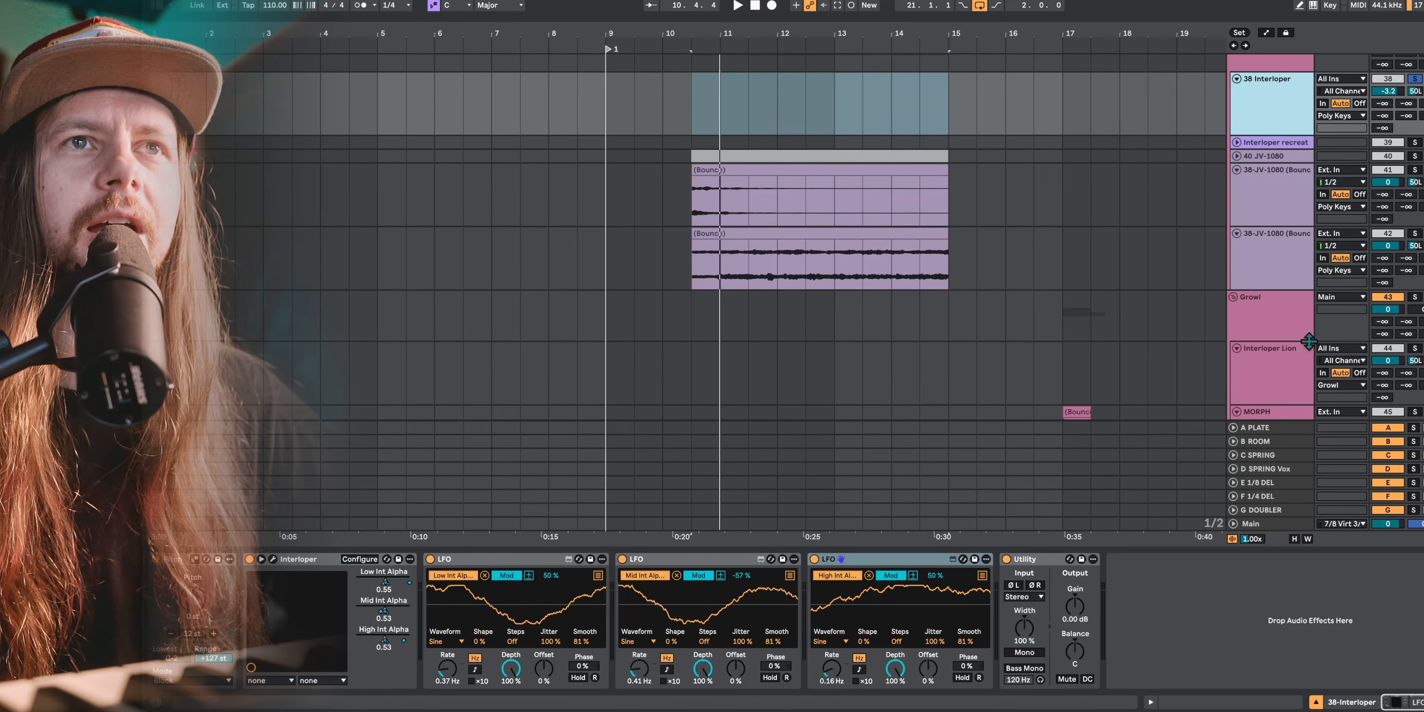
pyautogui.scroll(2, 1273, 232)
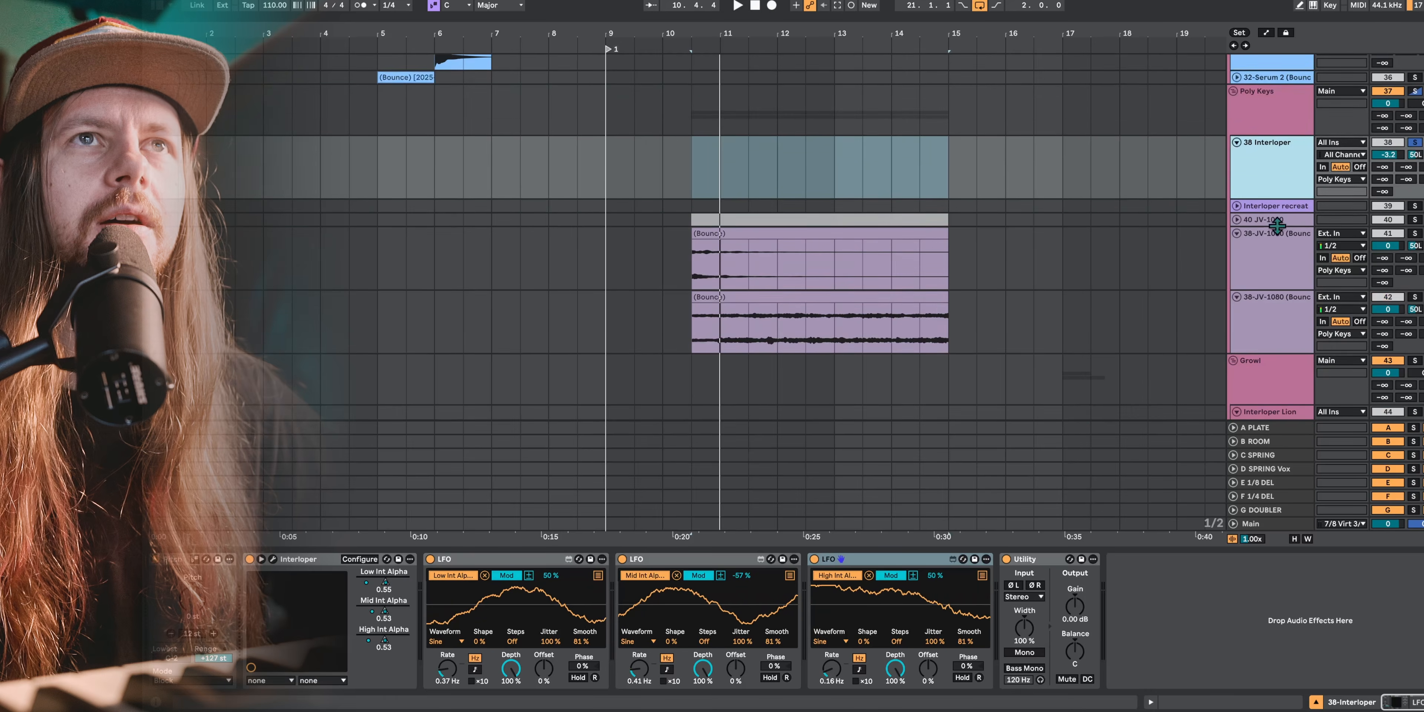
pyautogui.click(1285, 207)
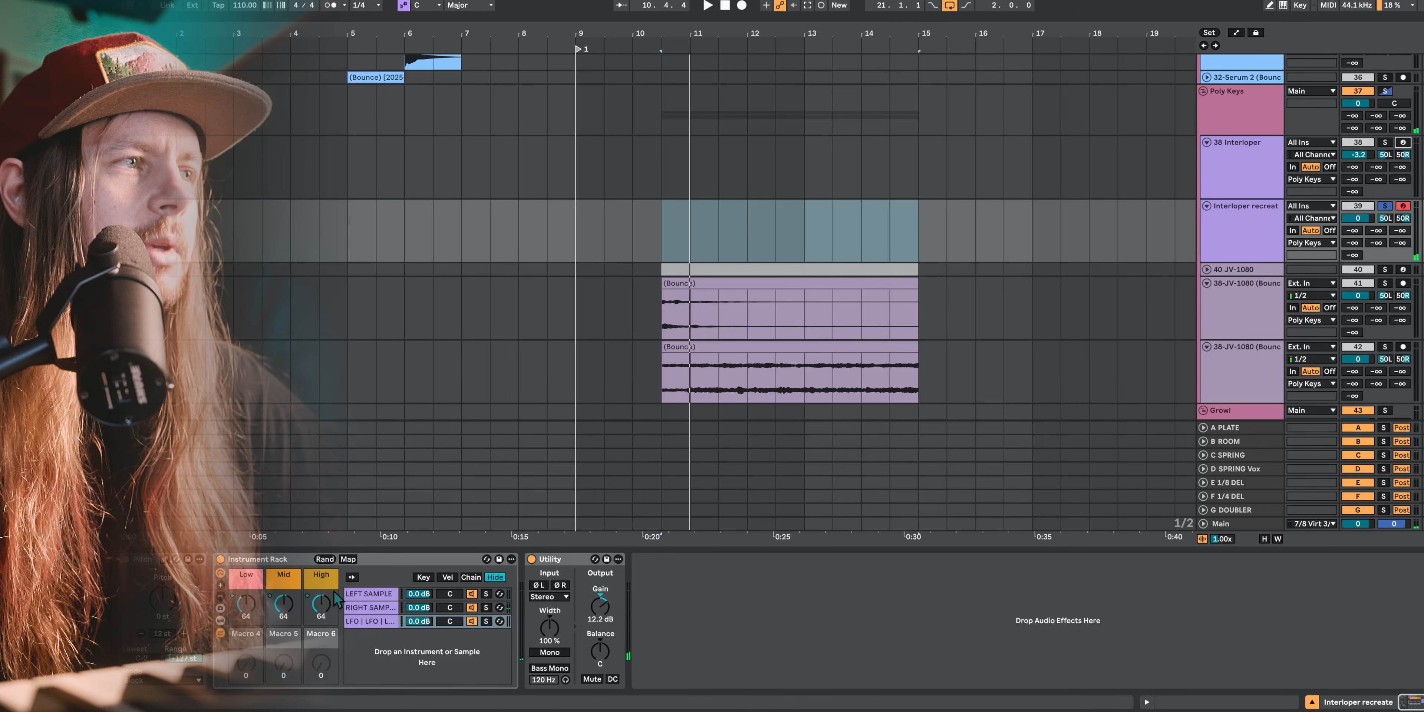
pyautogui.click(245, 561)
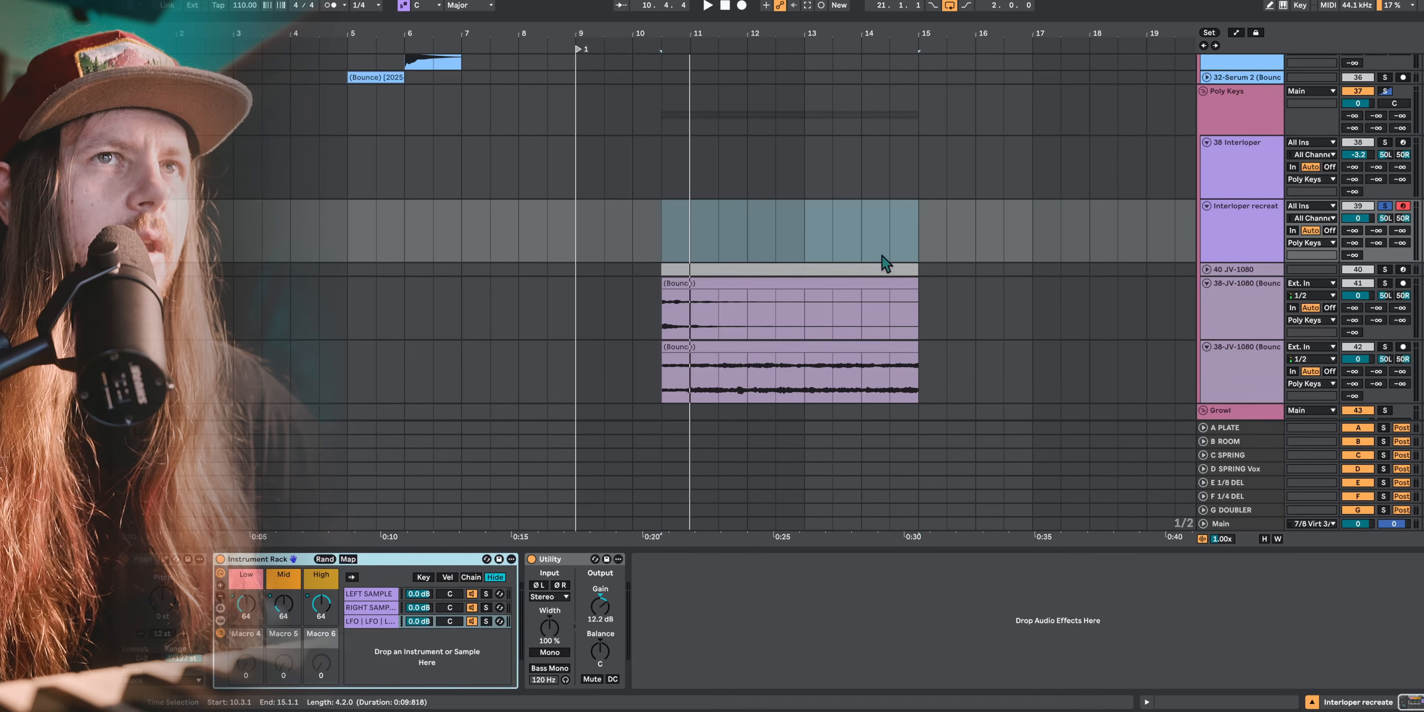
# Select the 38 Interloper track and turn off solo and record arm on the Interloper recreate track
pyautogui.click(1241, 166)
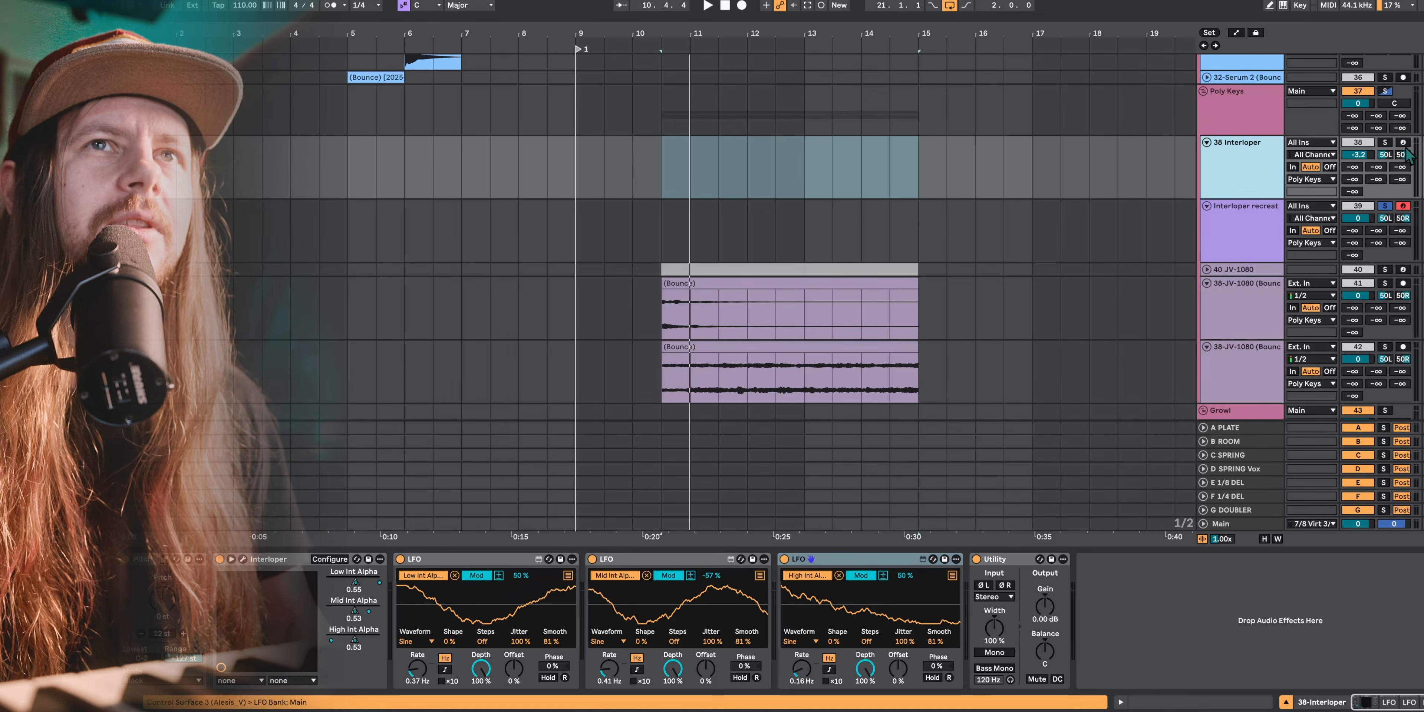
pyautogui.click(1385, 206)
pyautogui.click(1403, 207)
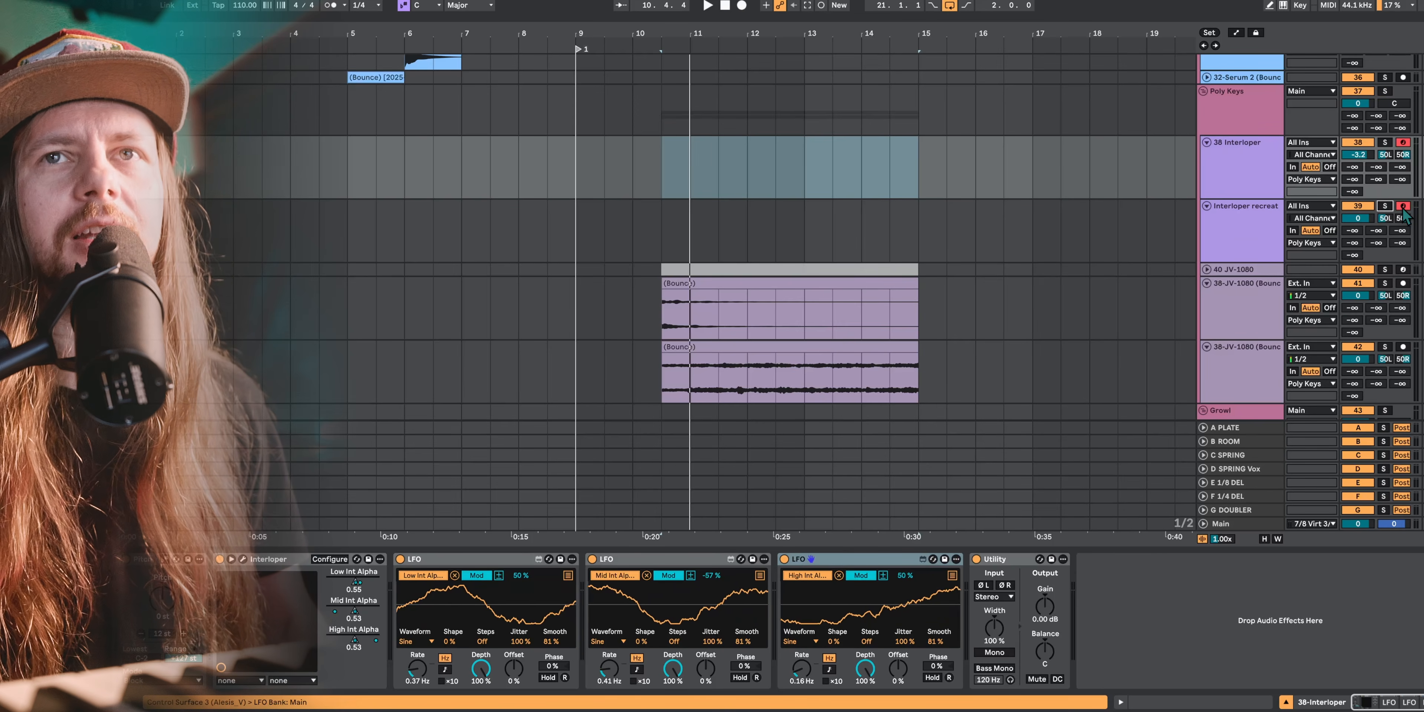
# Show the chain devices in Interloper recreate's Instrument Rack and inspect its LFO and LEFT SAMPLE chains
pyautogui.click(1240, 239)
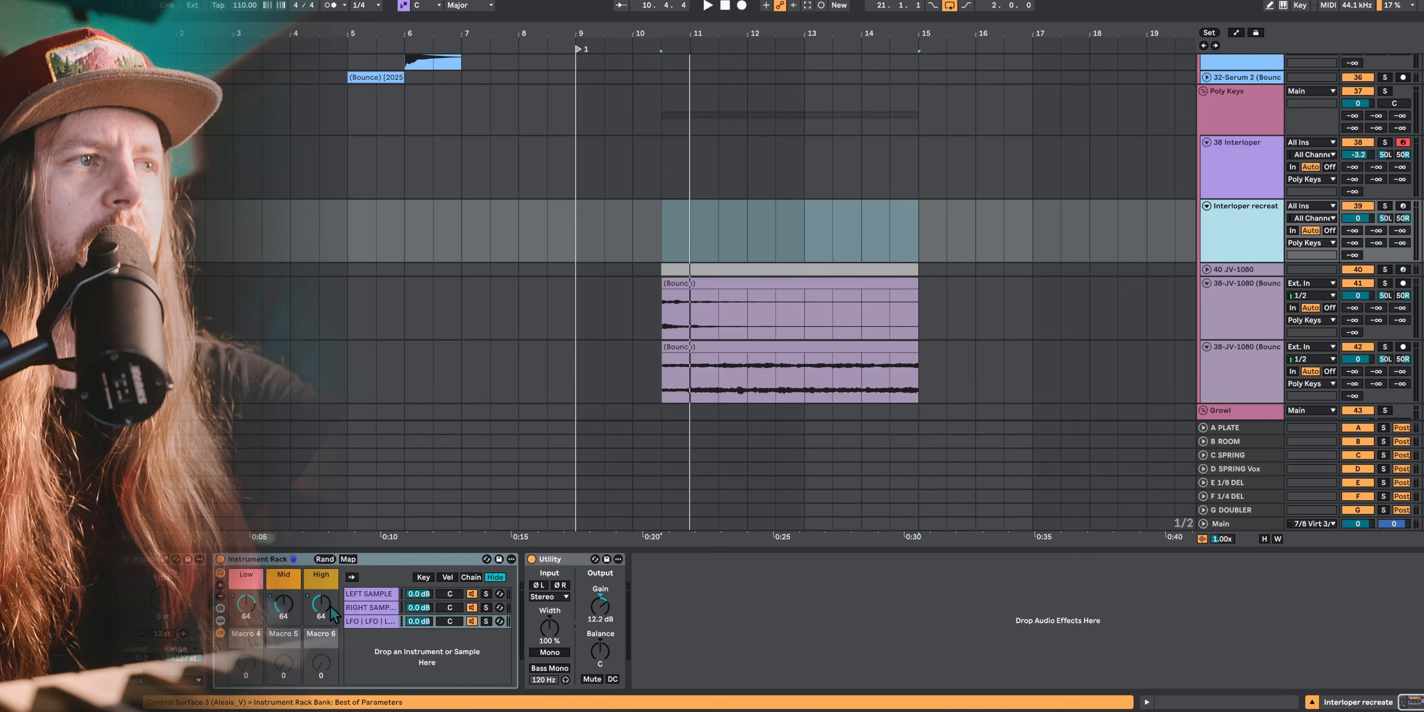
pyautogui.click(221, 632)
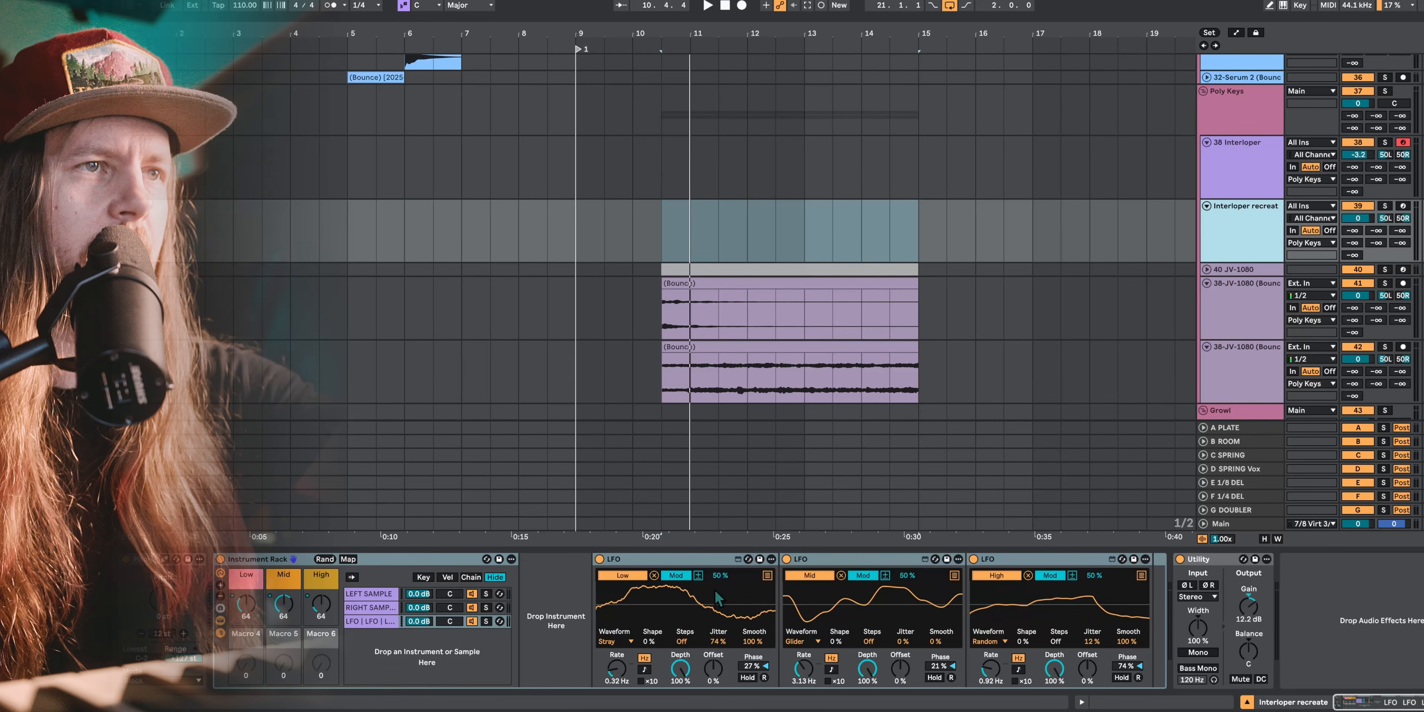
pyautogui.click(365, 595)
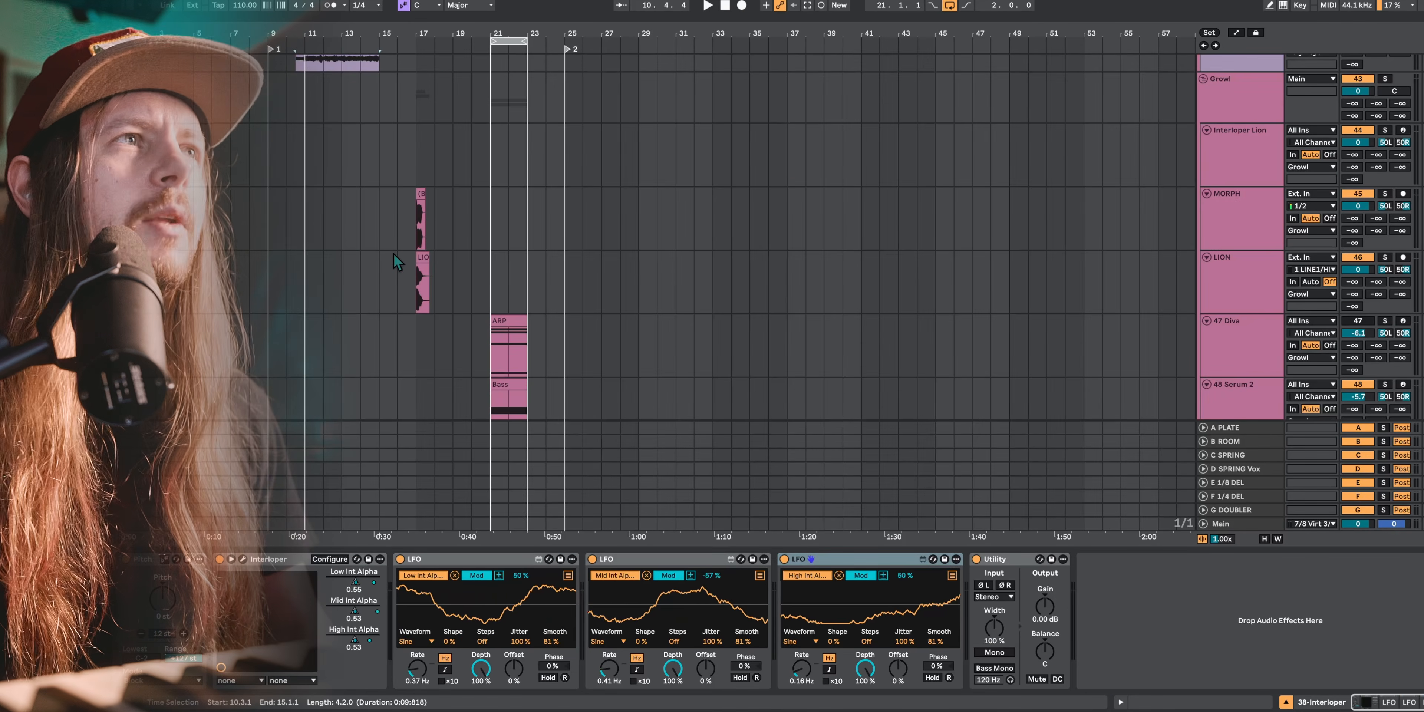
# Select the MORPH clip's time range at bar 17 and the Interloper Lion track in the Growl group
pyautogui.scroll(10, 393, 253)
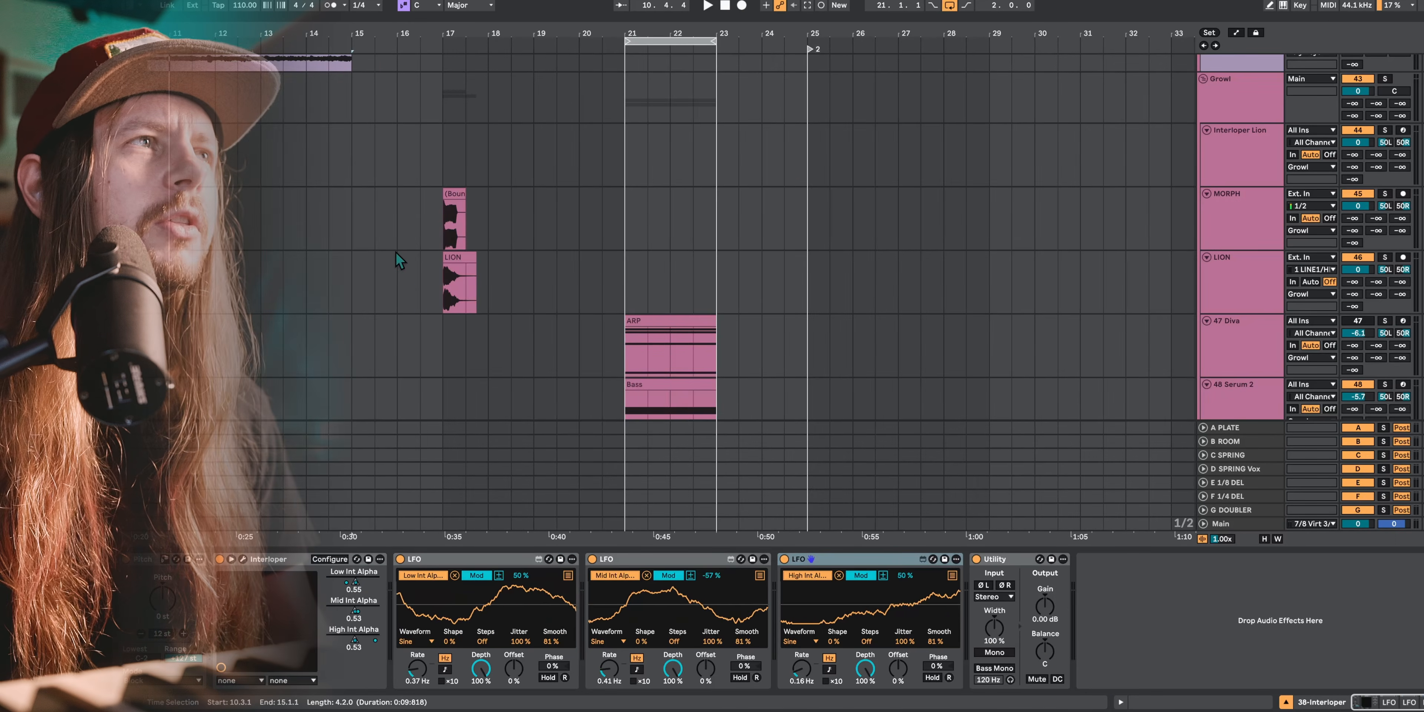
pyautogui.click(568, 192)
pyautogui.click(1250, 156)
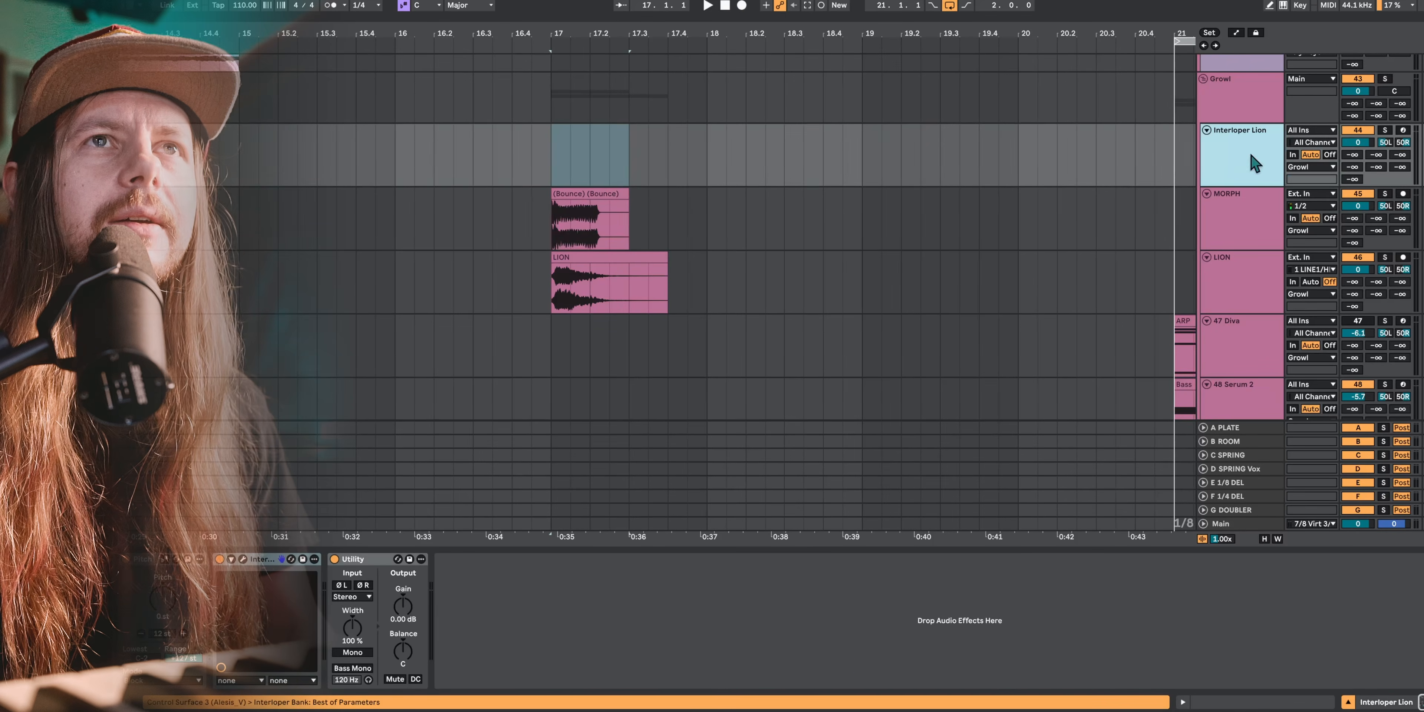
pyautogui.scroll(4, 600, 290)
pyautogui.hscroll(-2, 603, 279)
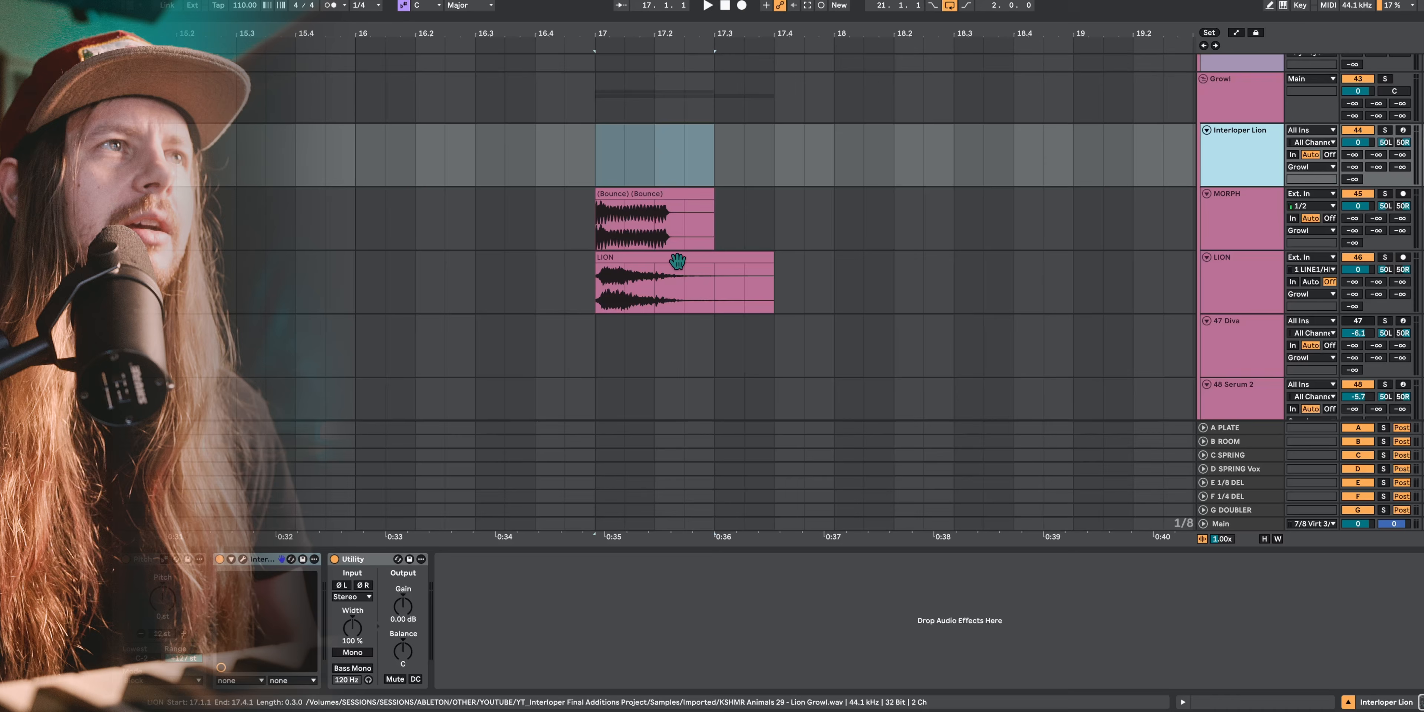
# Solo and audition the bounced clip on the MORPH track and the LION clip on its own track
pyautogui.click(670, 195)
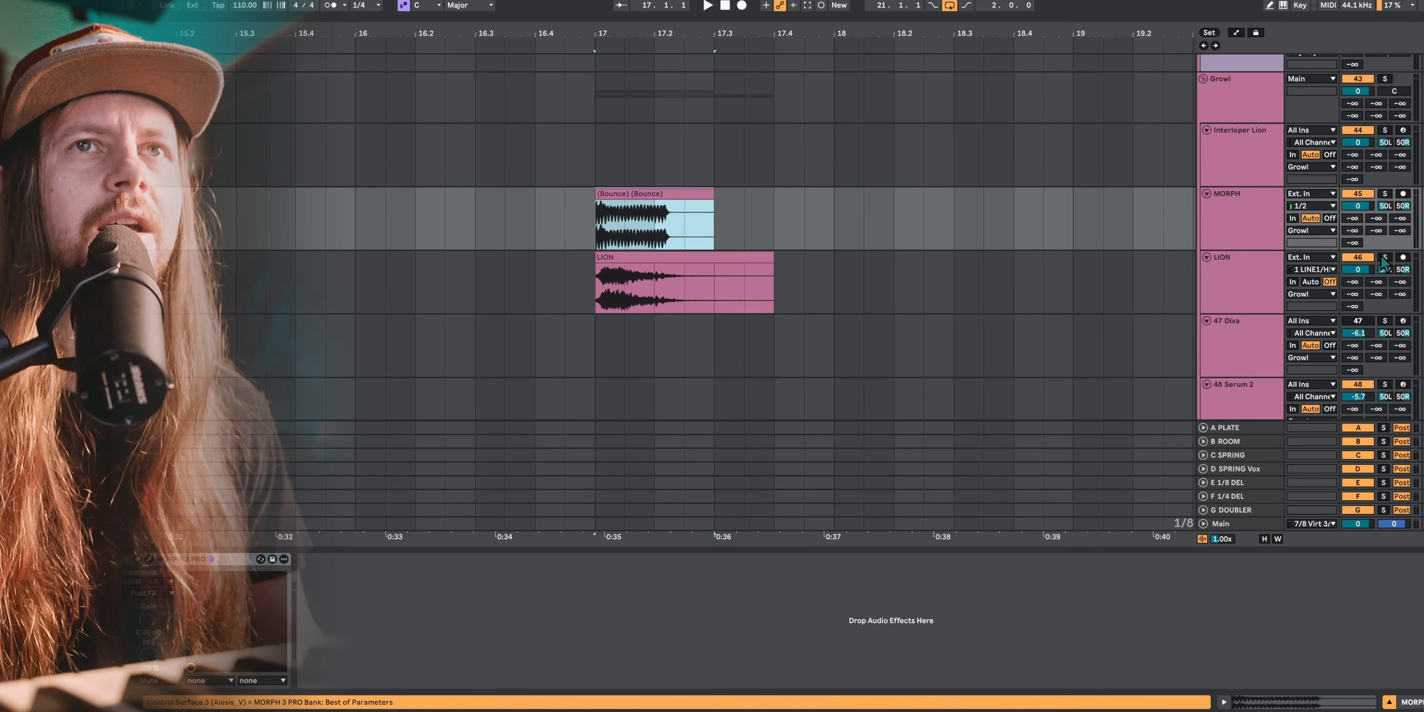
pyautogui.click(1384, 194)
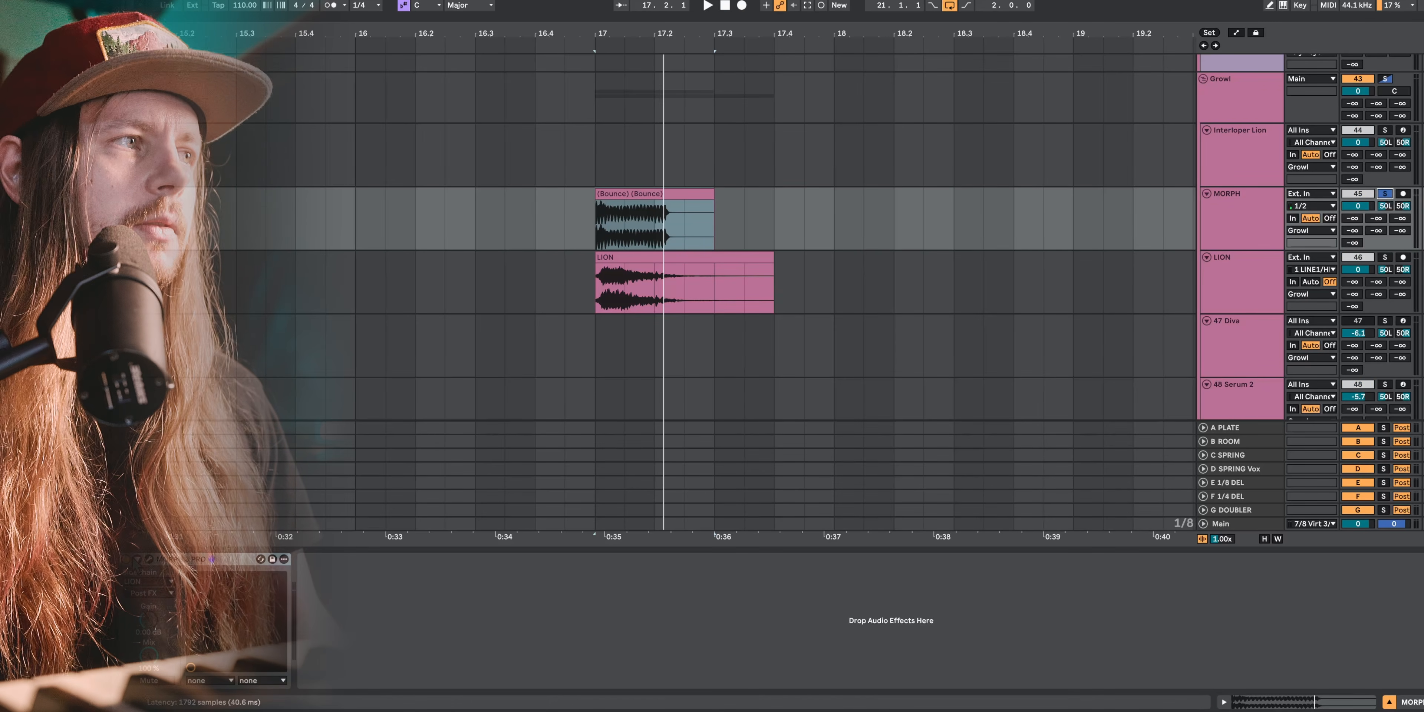
pyautogui.click(127, 559)
pyautogui.click(1208, 280)
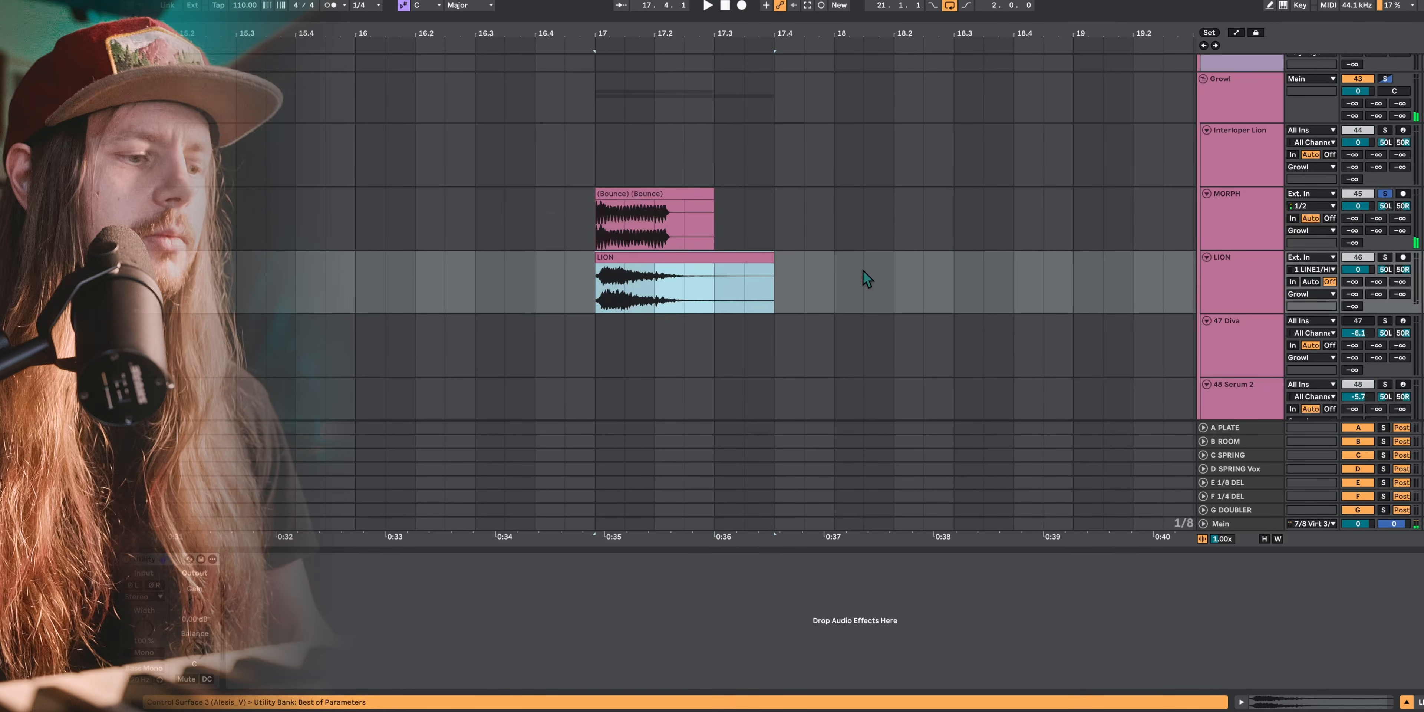
pyautogui.click(1384, 257)
pyautogui.press('space')
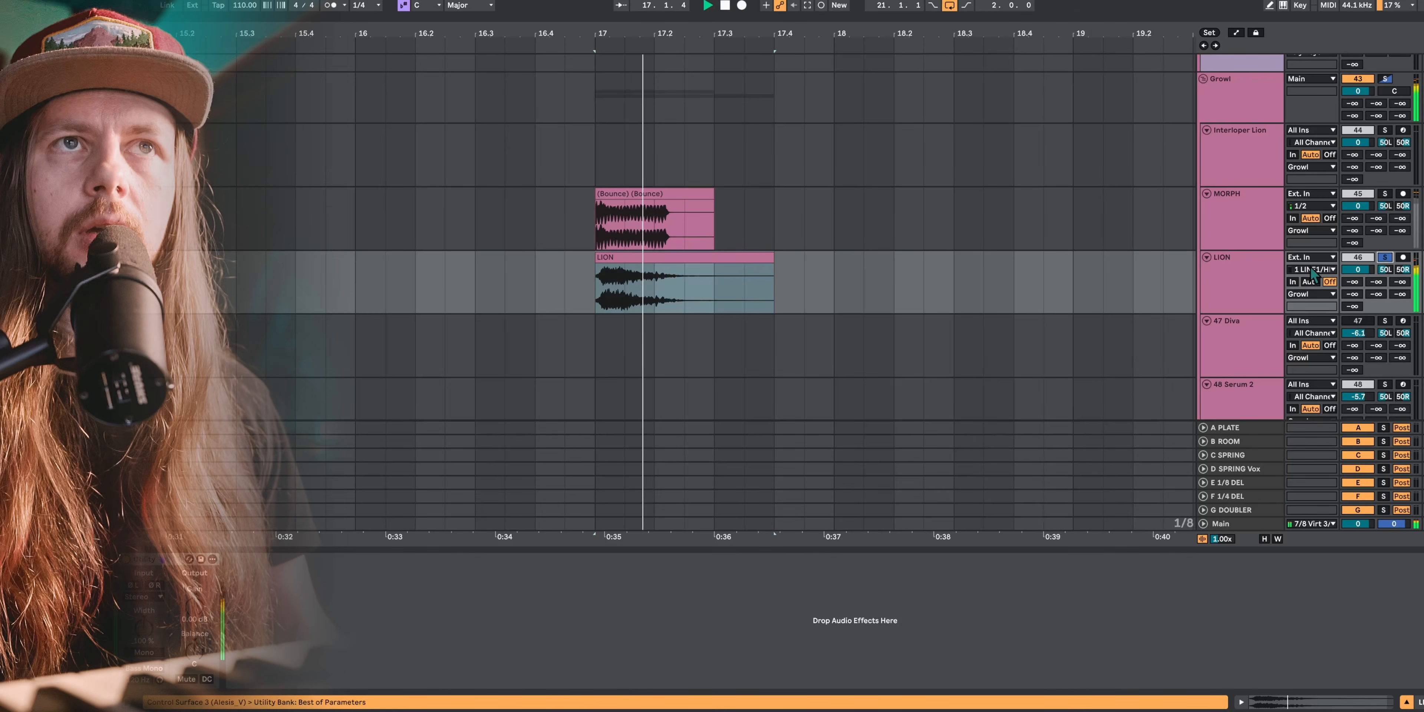
# Select, solo and record-arm the Interloper Lion track, and turn off solo on the LION track
pyautogui.click(1236, 155)
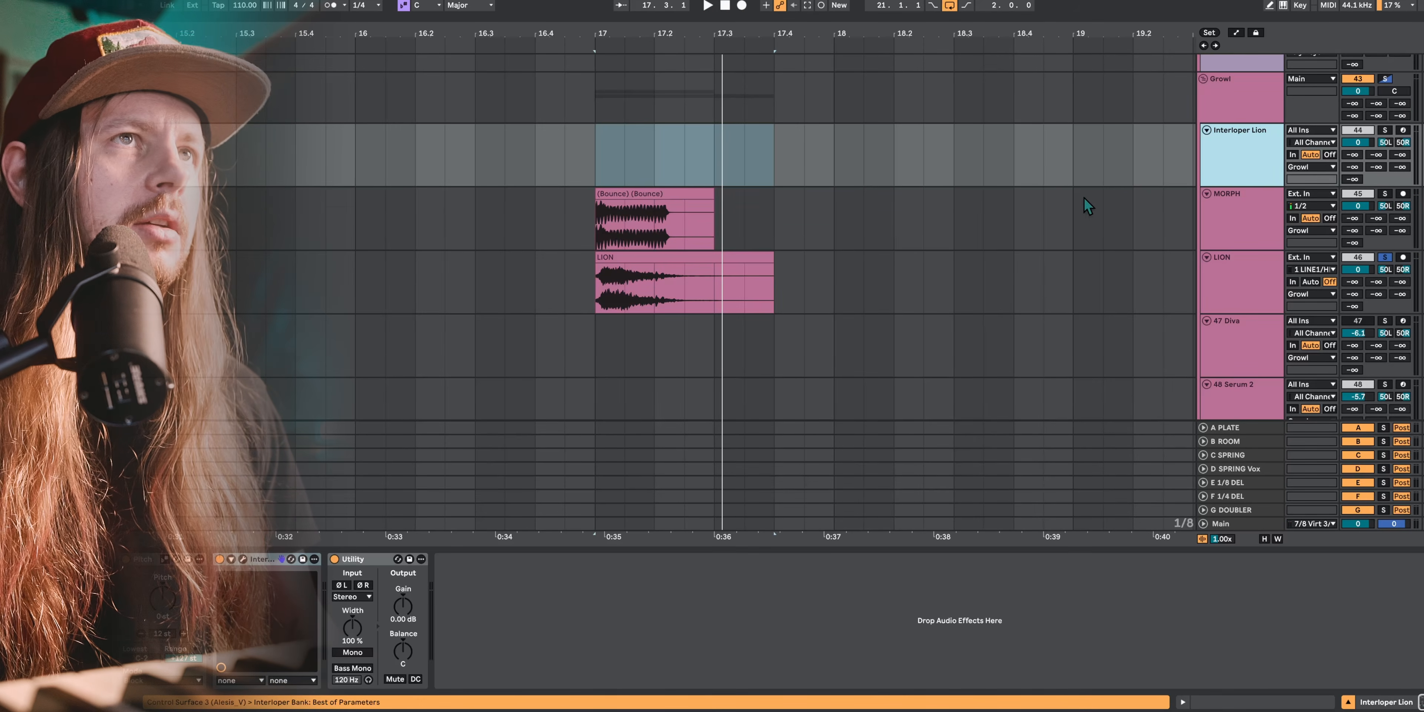
pyautogui.click(1385, 130)
pyautogui.click(1402, 130)
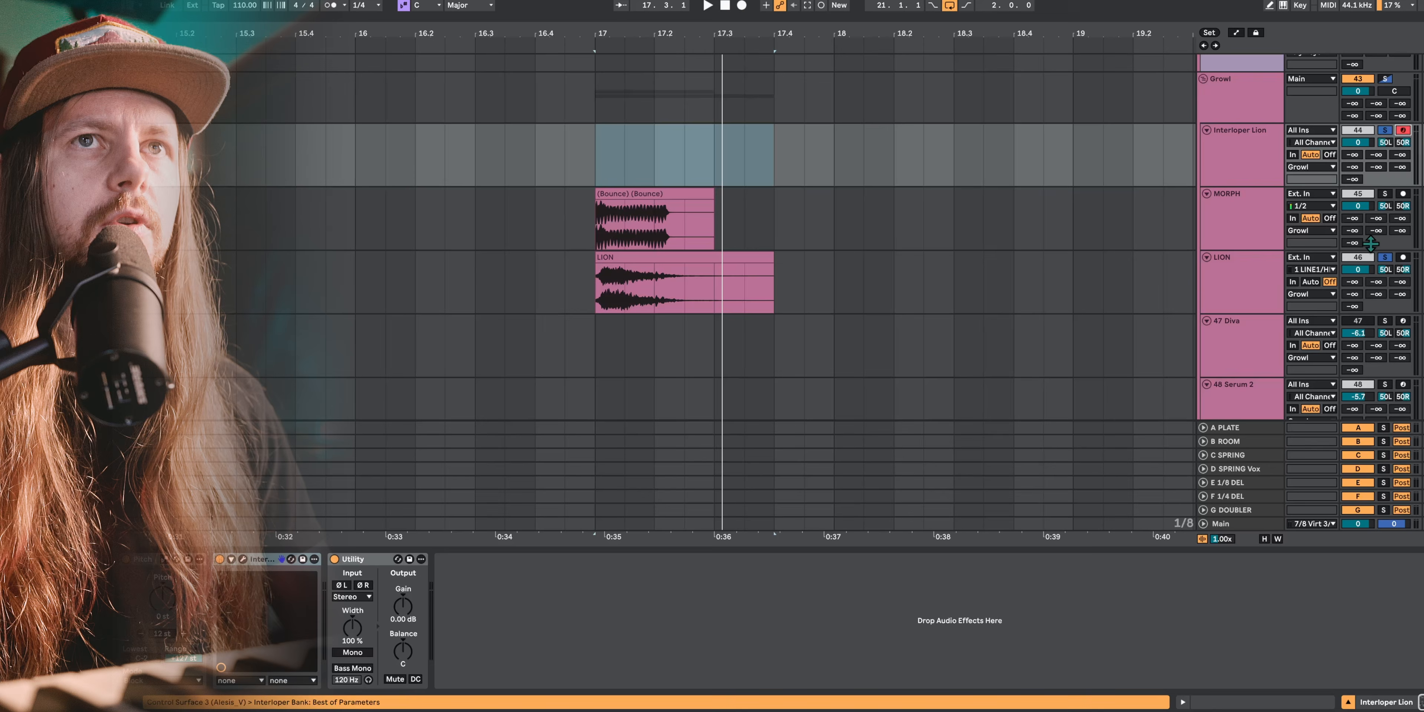
pyautogui.click(1384, 256)
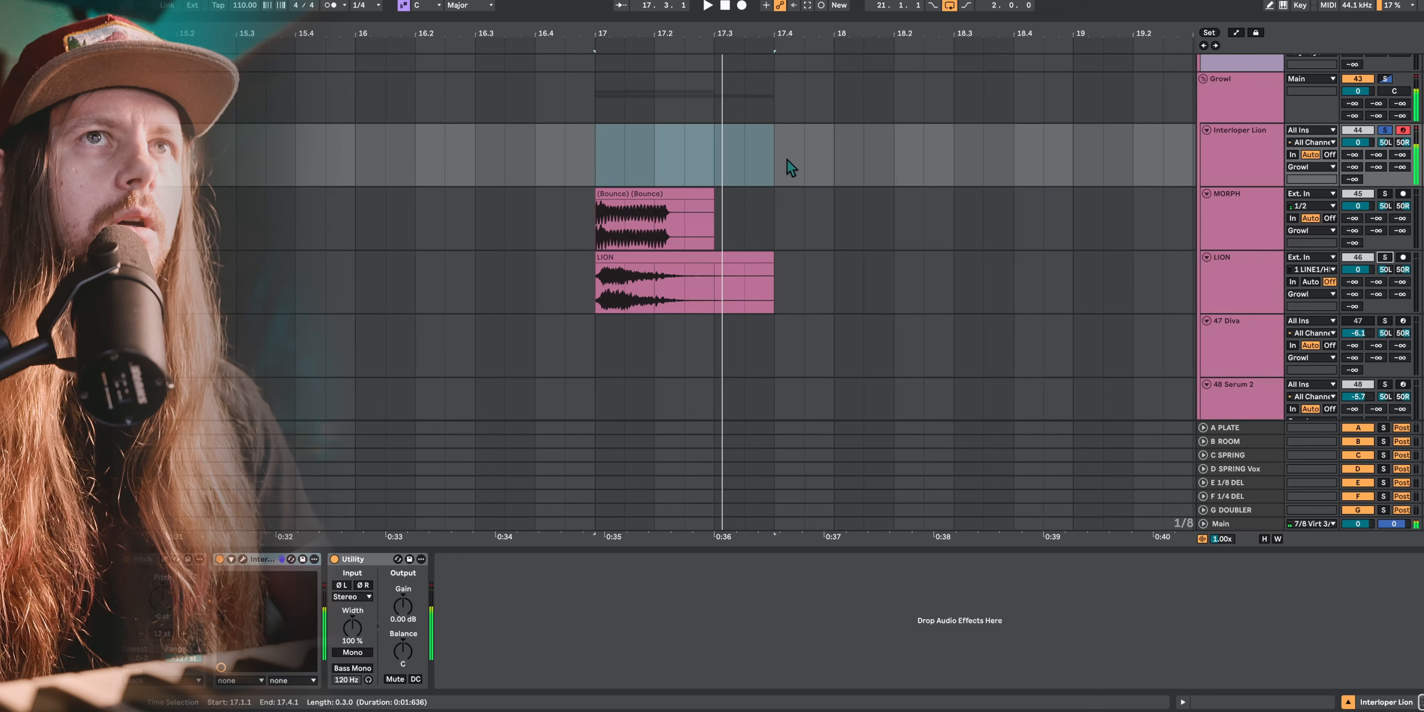
# Open Interloper on Interloper Lion, readjust its interpolation knobs, raise the low crossover frequency, and close the plugin
pyautogui.click(779, 171)
pyautogui.click(242, 560)
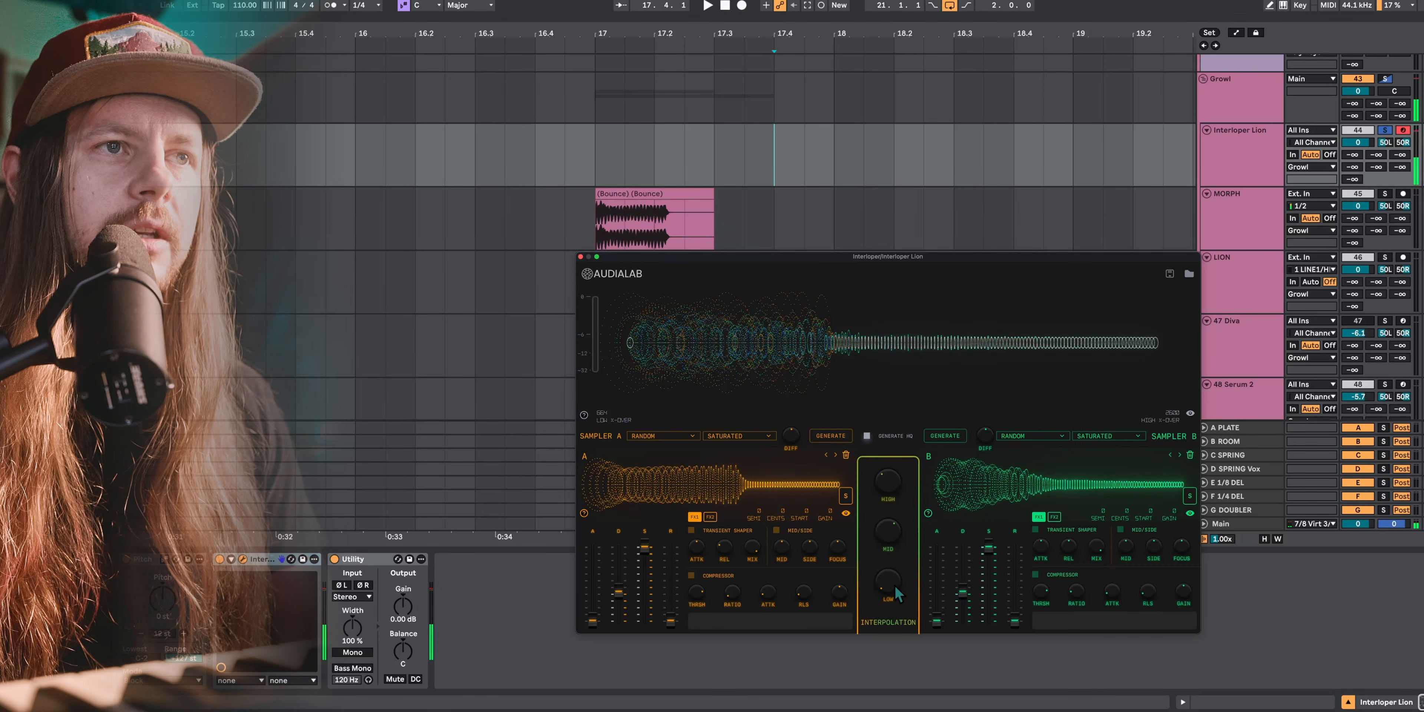
pyautogui.moveTo(886, 412); pyautogui.dragTo(886, 390)
pyautogui.moveTo(893, 536); pyautogui.dragTo(892, 420)
pyautogui.moveTo(894, 490); pyautogui.dragTo(887, 388)
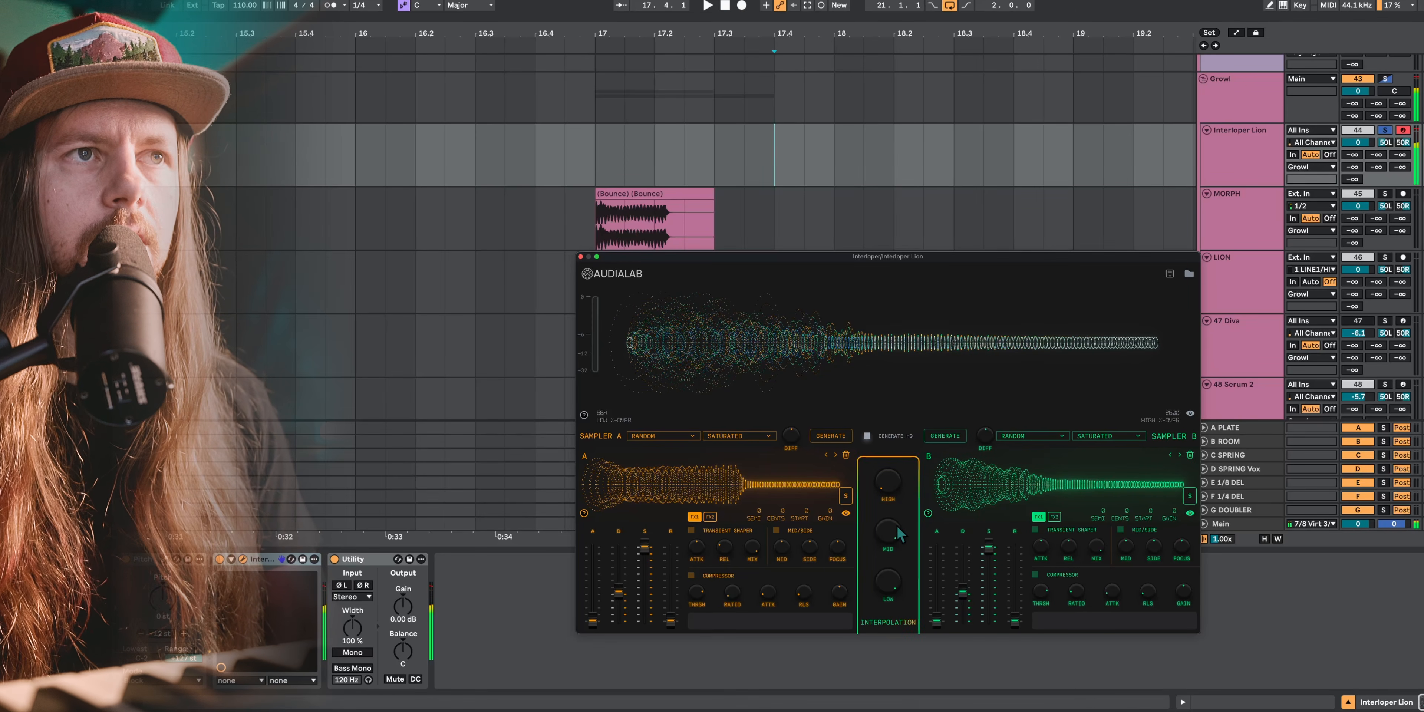
pyautogui.moveTo(900, 534); pyautogui.dragTo(877, 646)
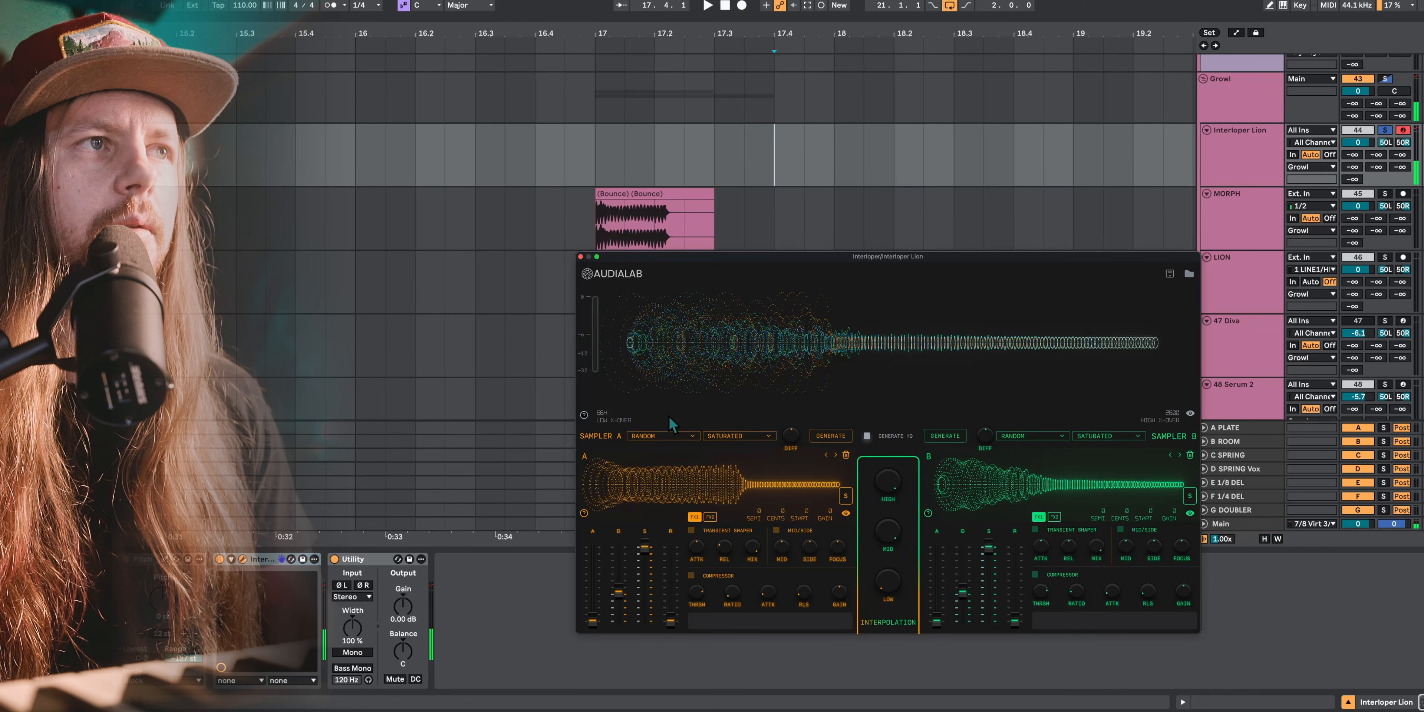
pyautogui.moveTo(603, 421); pyautogui.dragTo(618, 371)
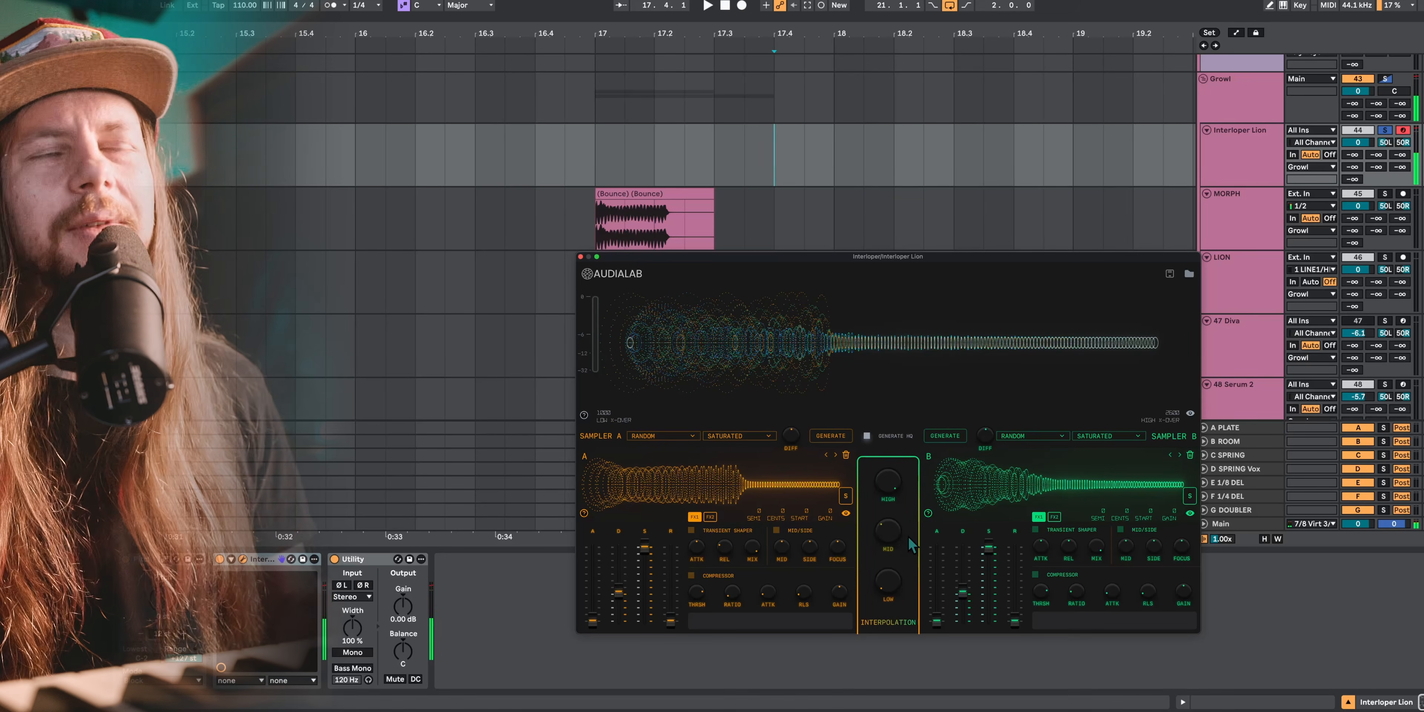
pyautogui.click(580, 257)
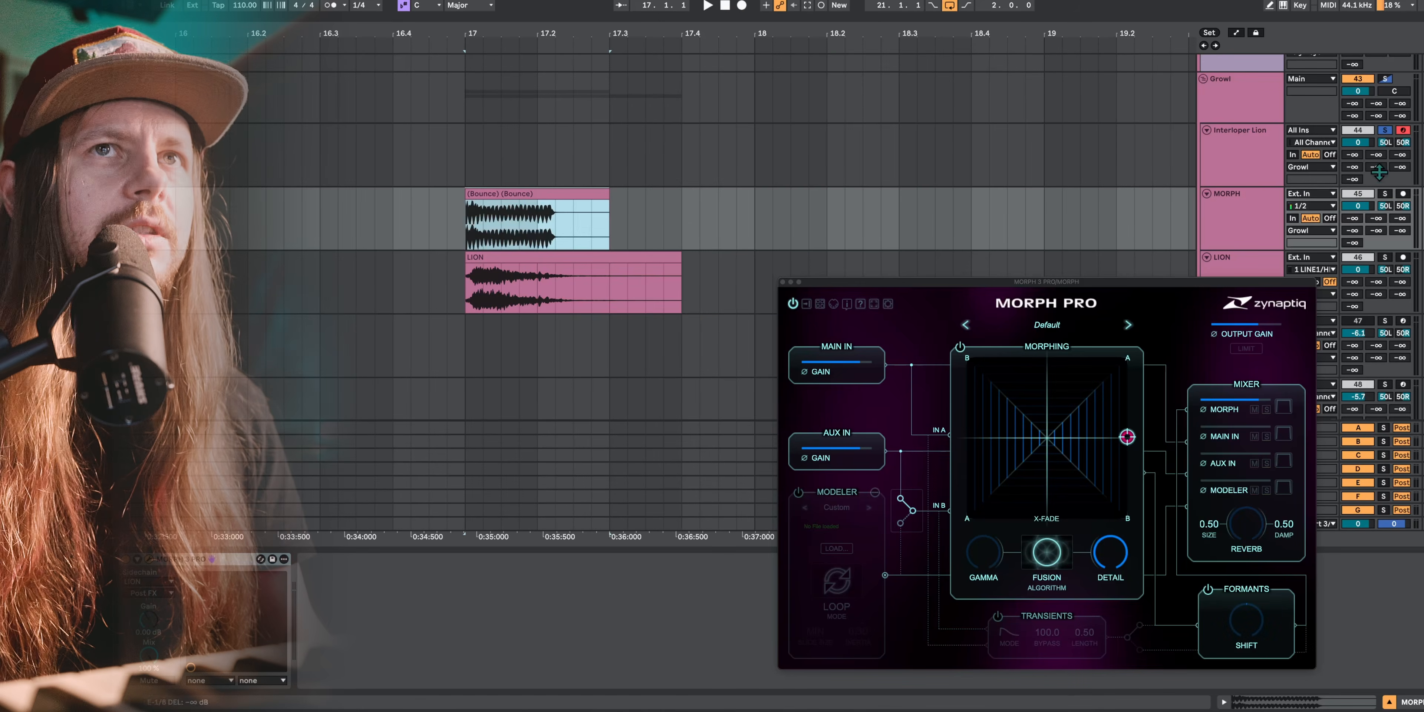
# Solo the MORPH track, select its clip together with the LION clip, lower the MORPH volume to -4.0, and audition them
pyautogui.click(1386, 195)
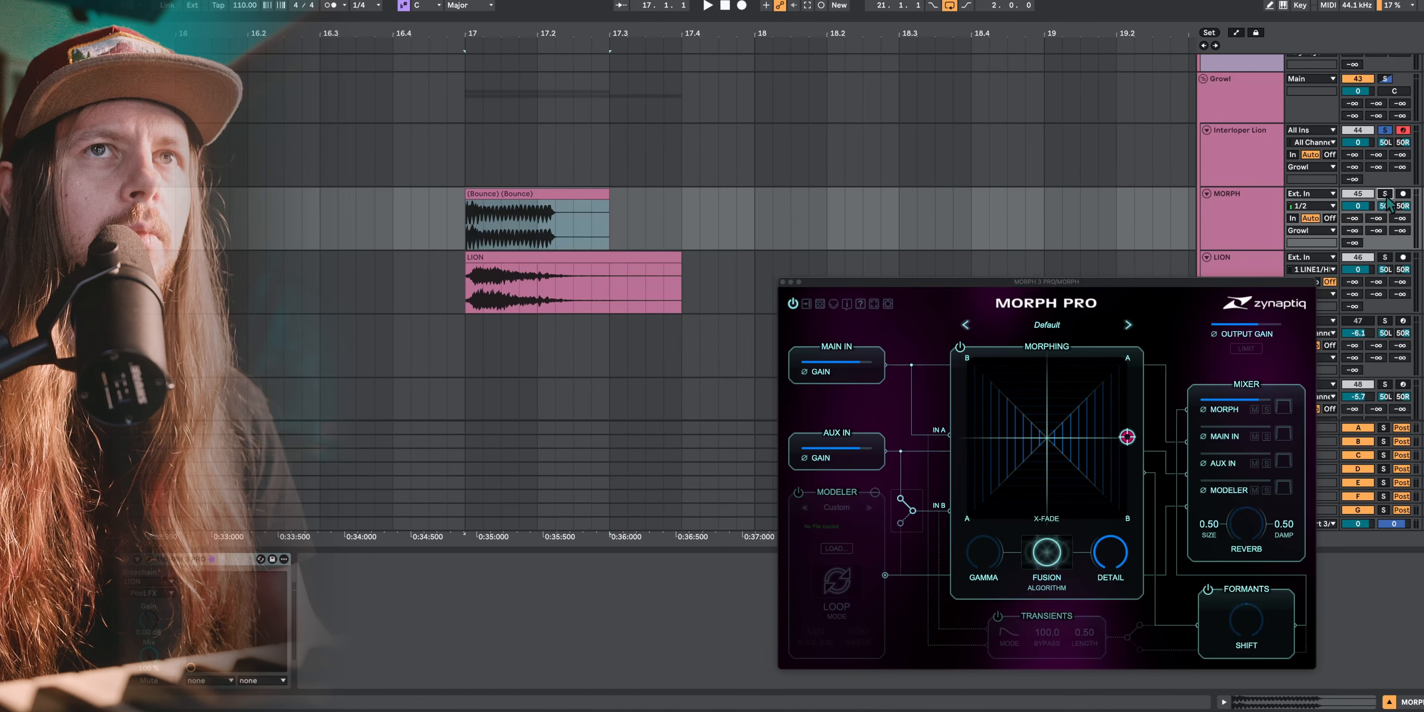
pyautogui.keyDown('shift'); pyautogui.click(622, 257); pyautogui.keyUp('shift')
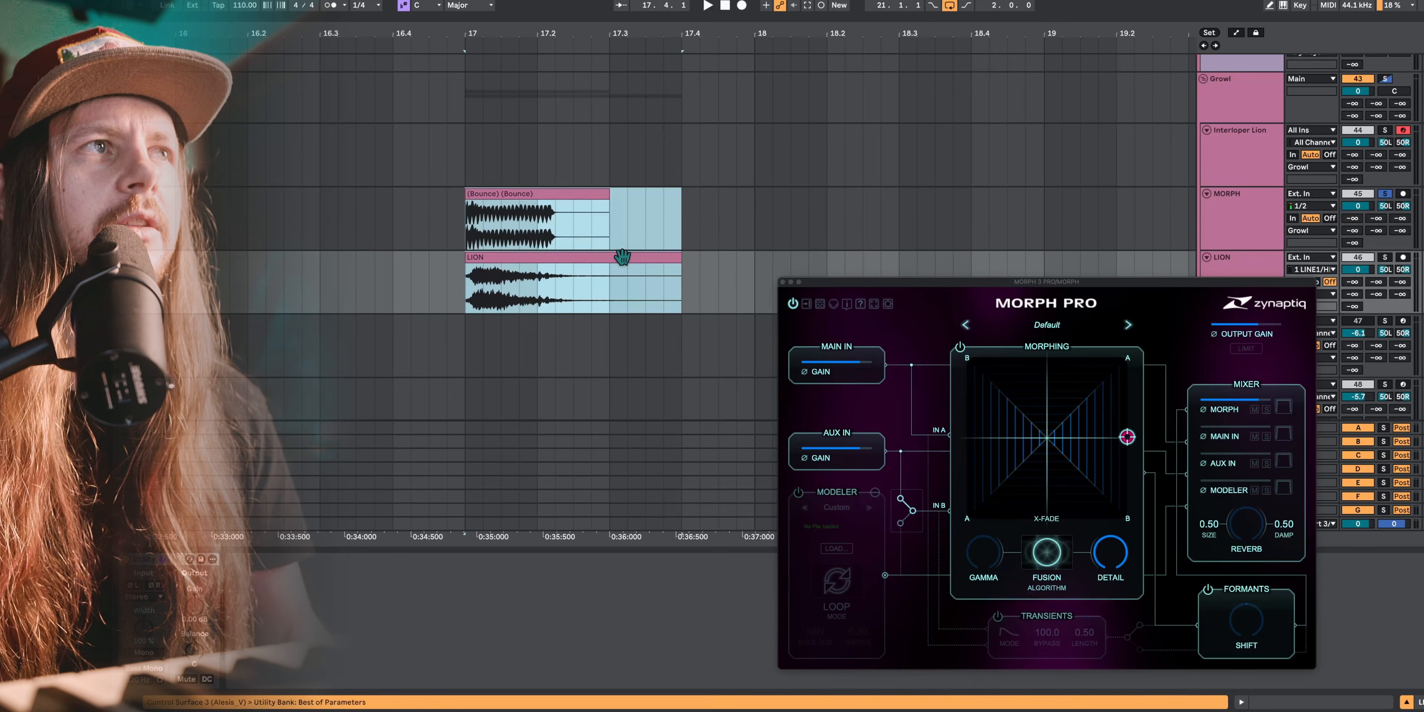
pyautogui.moveTo(1357, 206); pyautogui.dragTo(1357, 214)
pyautogui.press('space')
# Set MORPH PRO's algorithm to Interweave V3 and move the morph point to X-Fade -1.00 and Morph 0.14
pyautogui.moveTo(1131, 438); pyautogui.dragTo(1179, 529)
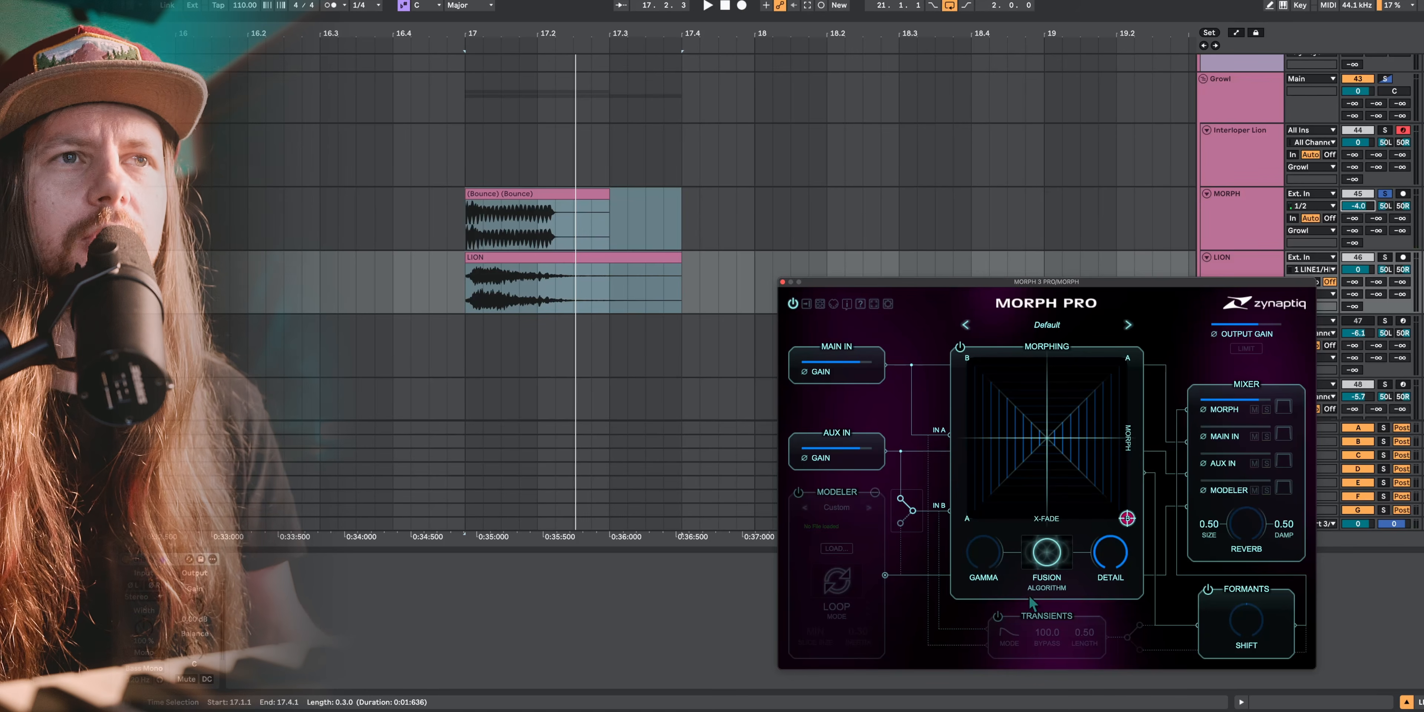
pyautogui.click(1048, 561)
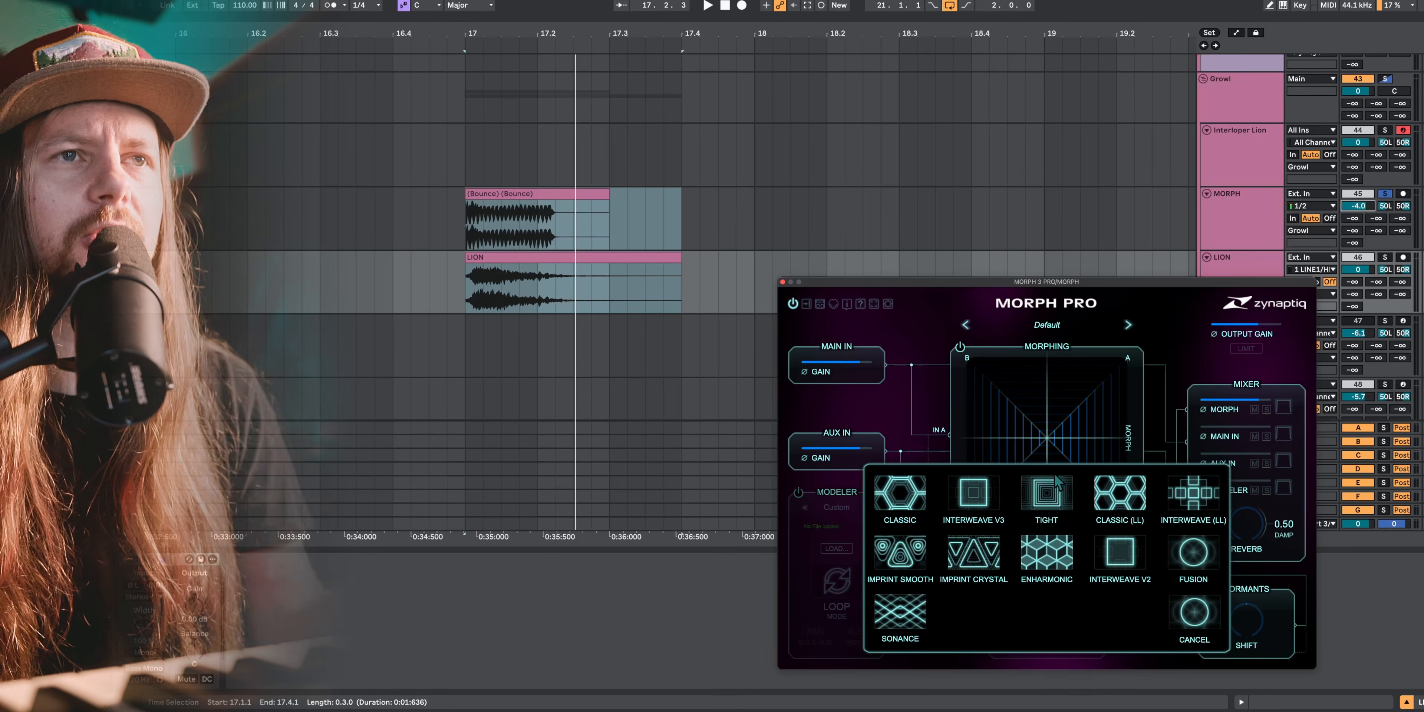
pyautogui.click(973, 493)
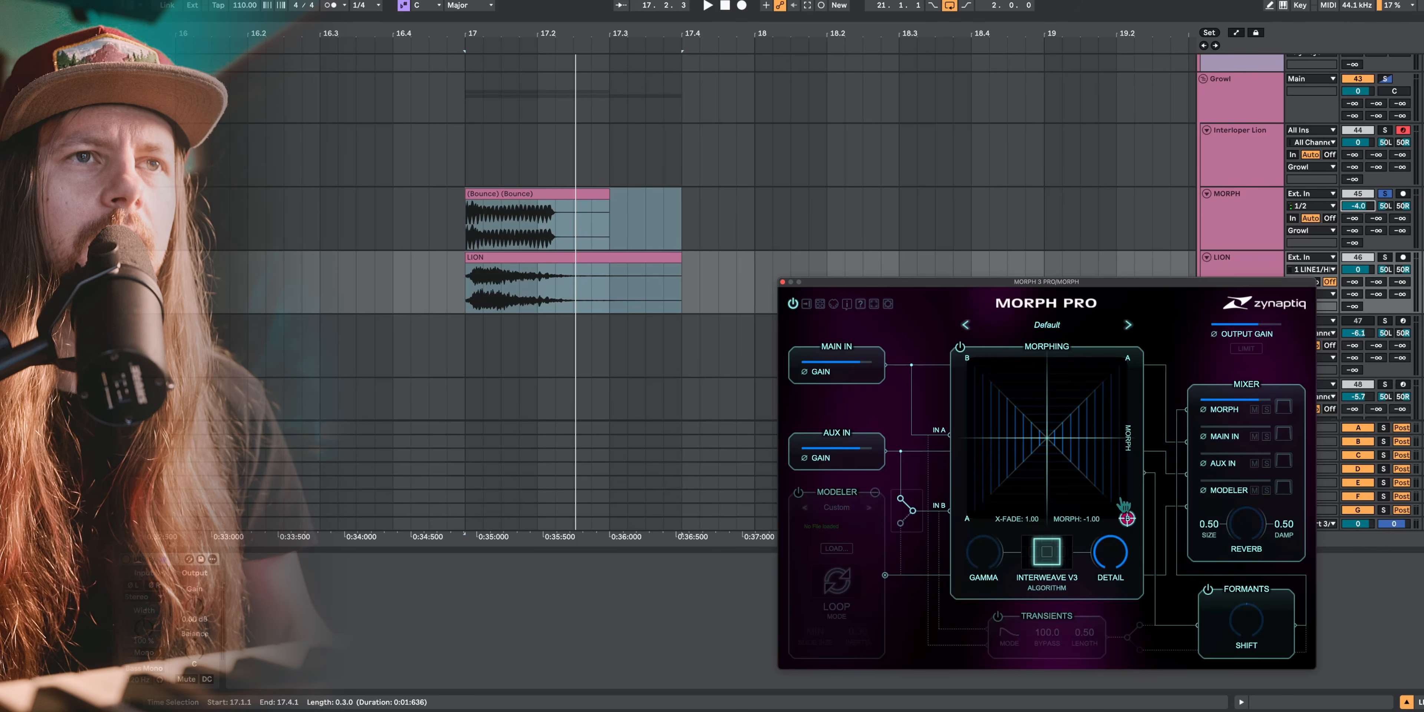
pyautogui.moveTo(1134, 470); pyautogui.dragTo(960, 431)
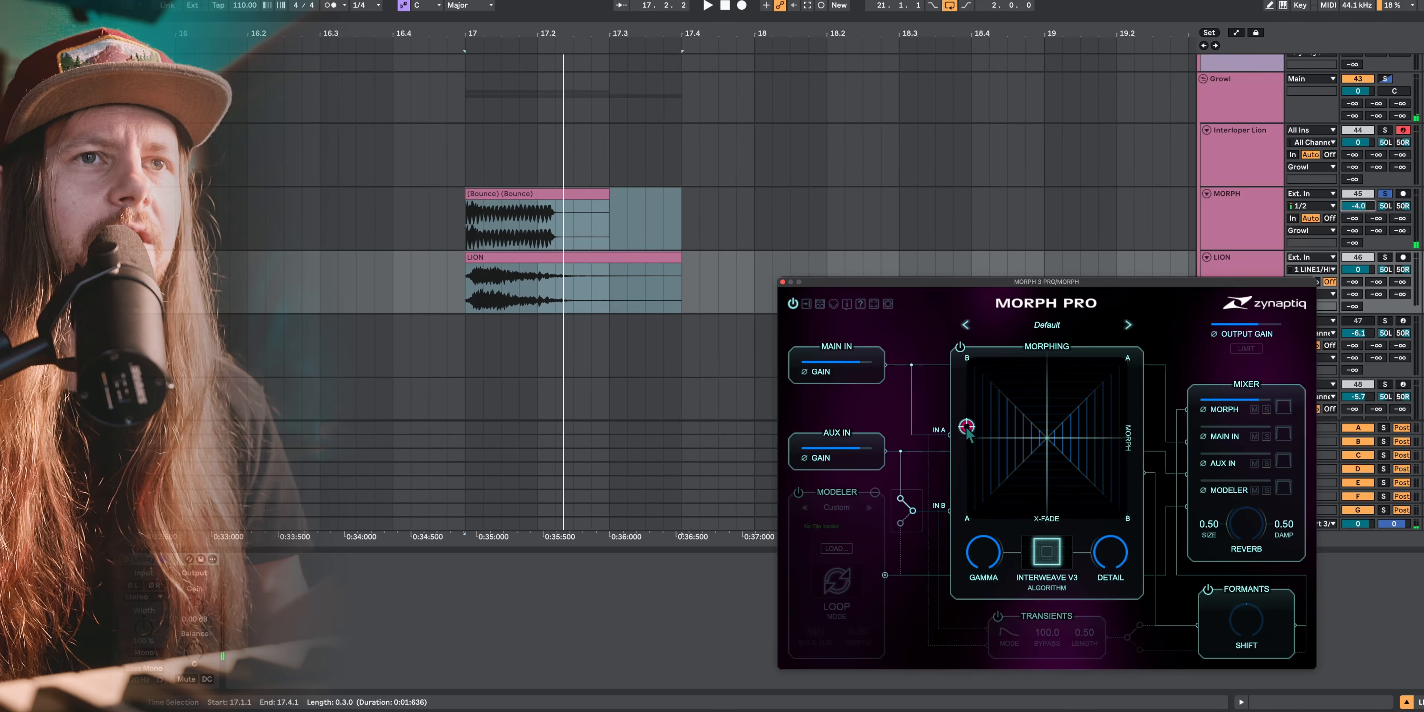
# Try formant shifts of 5.00 and -2.00 semitones in MORPH PRO while auditioning, and switch the Formants section off
pyautogui.moveTo(1245, 622); pyautogui.dragTo(1242, 655)
pyautogui.press('space')
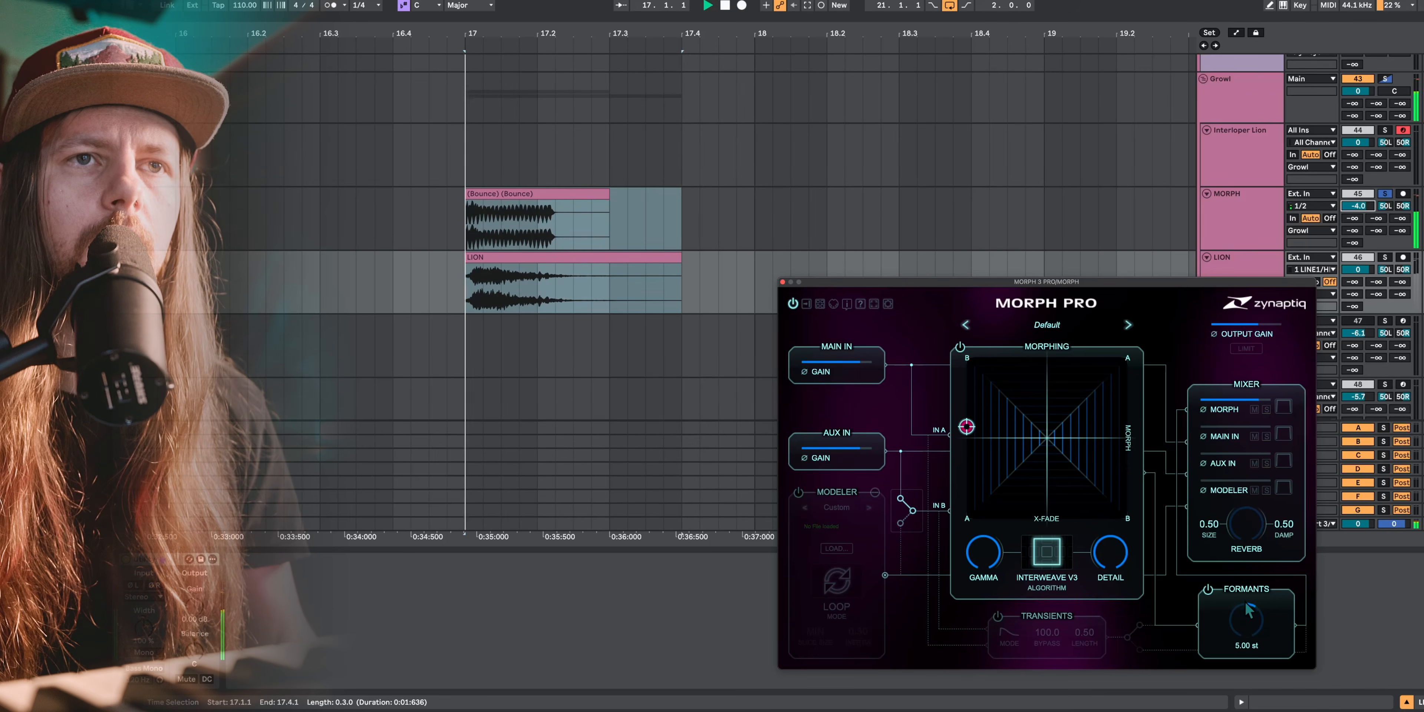
pyautogui.press('space')
pyautogui.moveTo(1240, 628); pyautogui.dragTo(1239, 620)
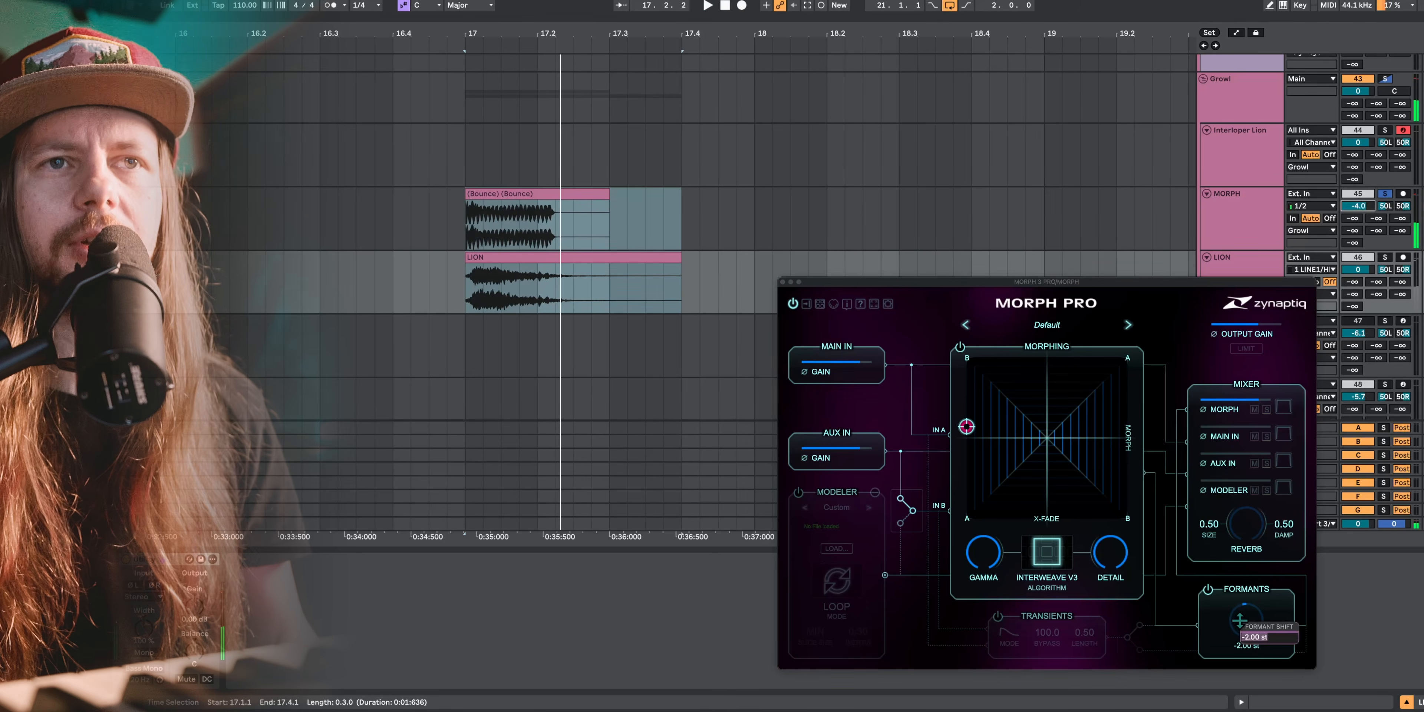
pyautogui.click(1208, 590)
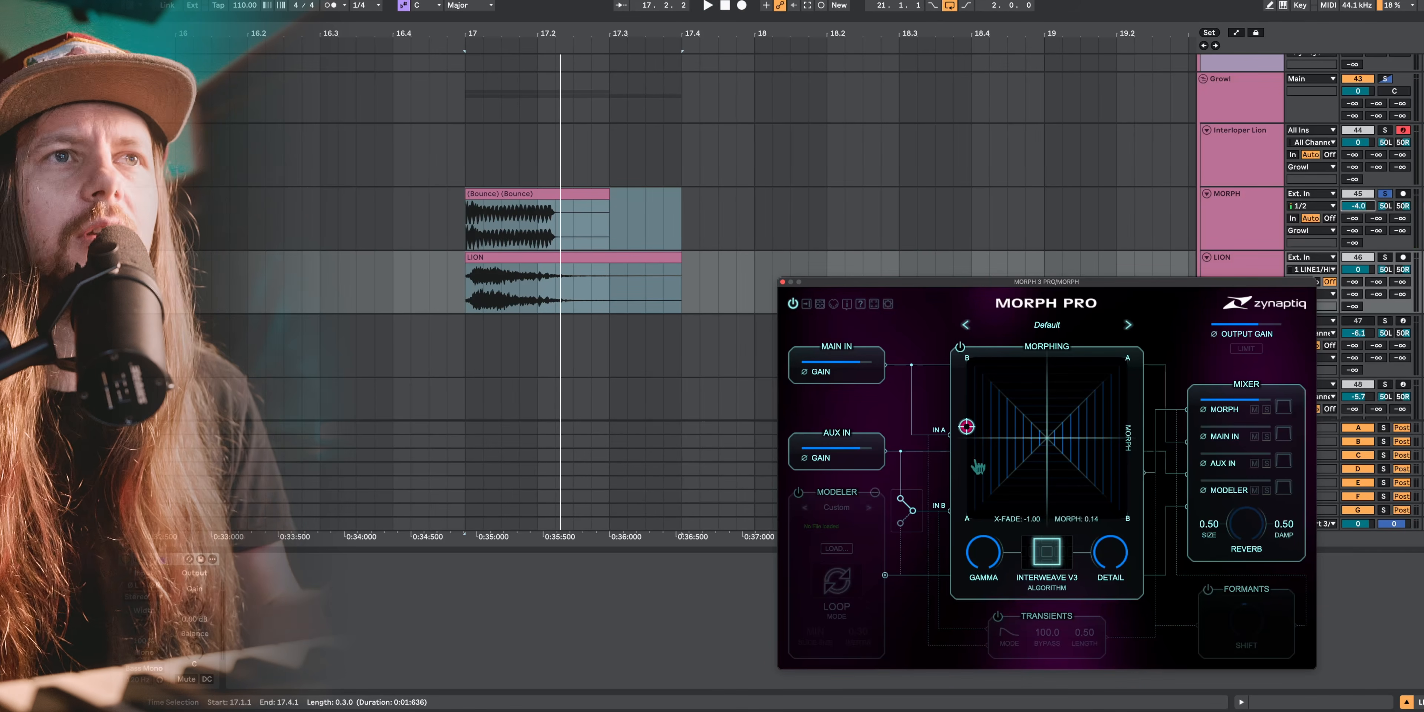
# Move the morph point to the upper centre of the pad, check the algorithm choices while keeping Interweave V3, and close MORPH PRO
pyautogui.moveTo(1087, 411); pyautogui.dragTo(1182, 429)
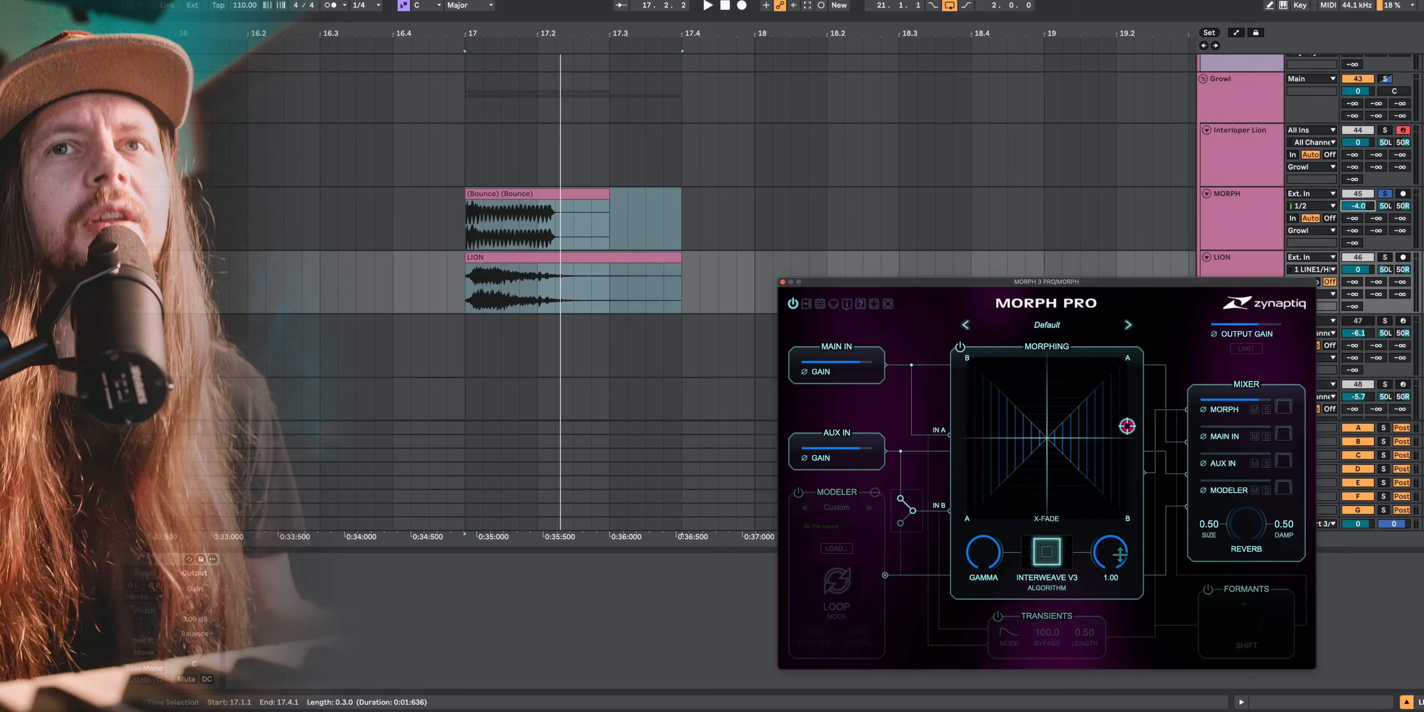
pyautogui.click(1047, 551)
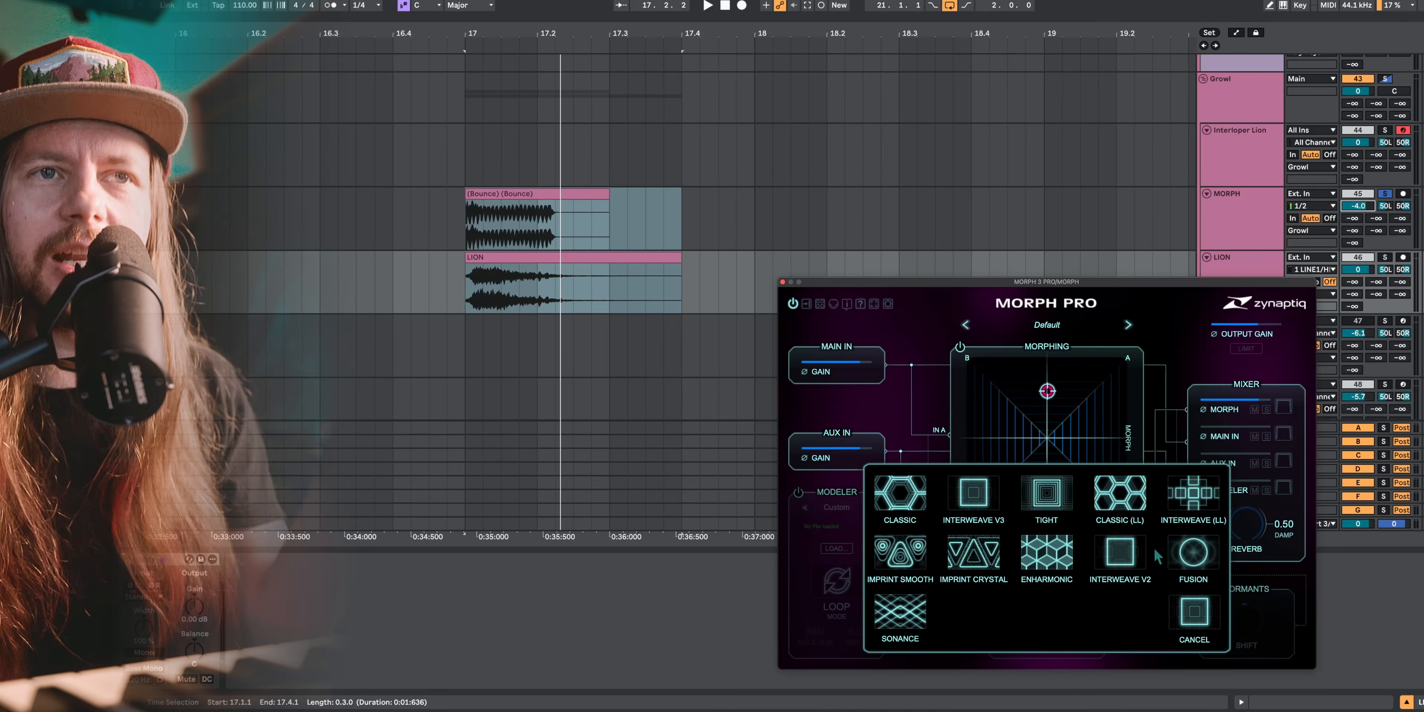
pyautogui.click(1194, 614)
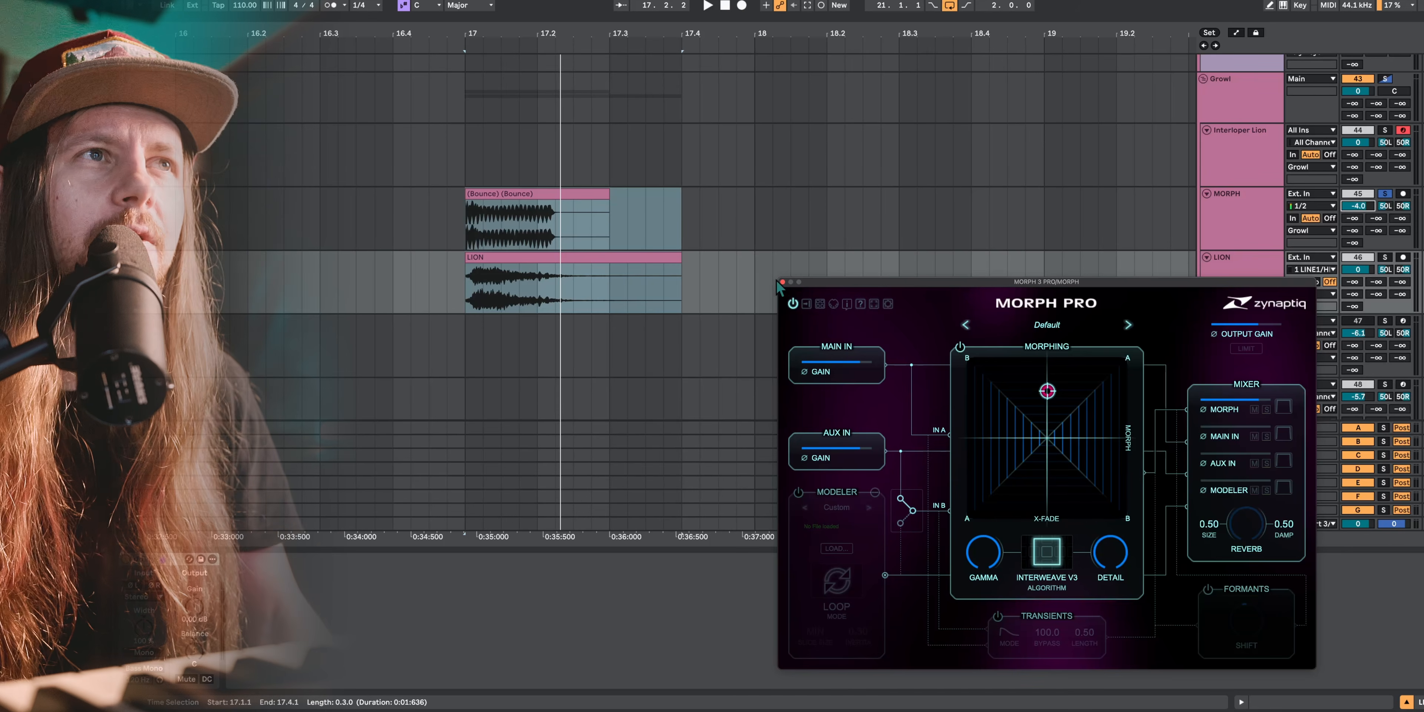
pyautogui.click(791, 282)
# Show the Diva and Serum 2 clips in the arrangement and place the insert marker at bar 21 on the LION track
pyautogui.moveTo(770, 40); pyautogui.dragTo(772, 2)
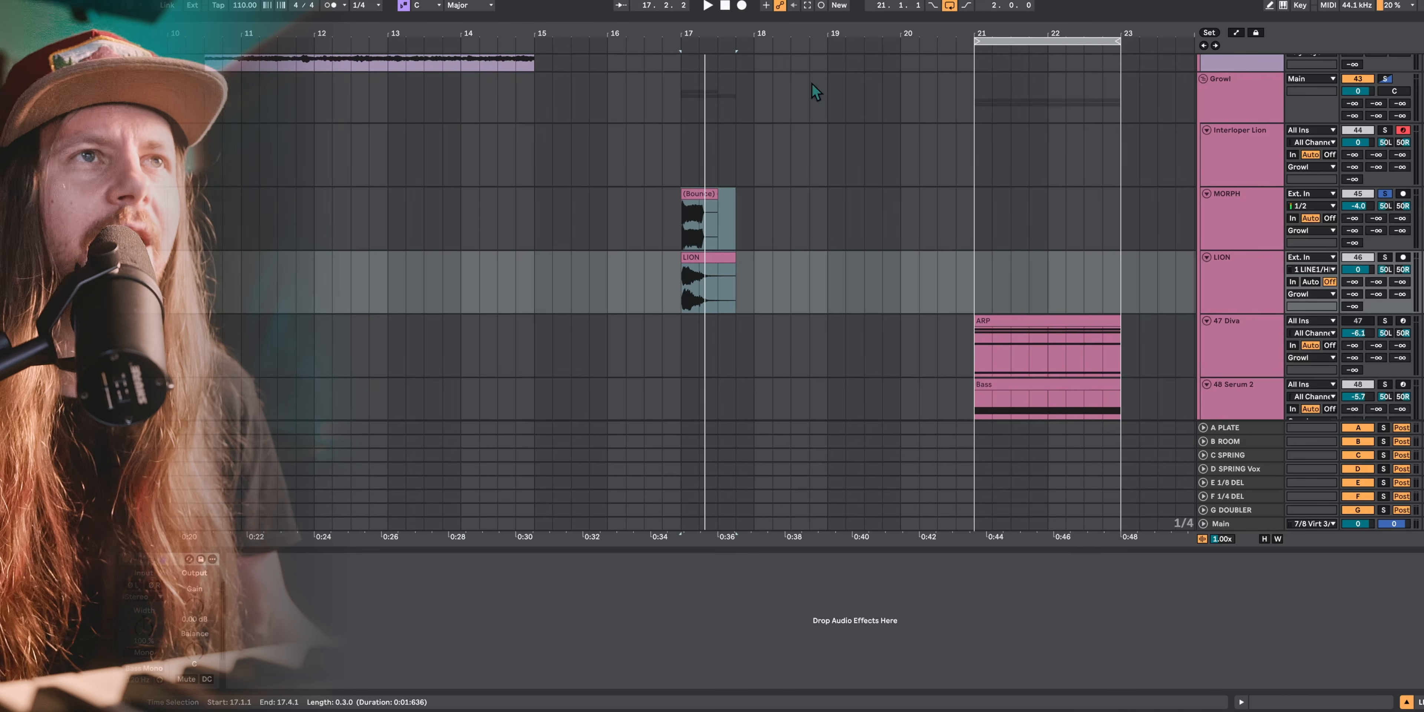
pyautogui.hscroll(3, 924, 334)
pyautogui.click(910, 296)
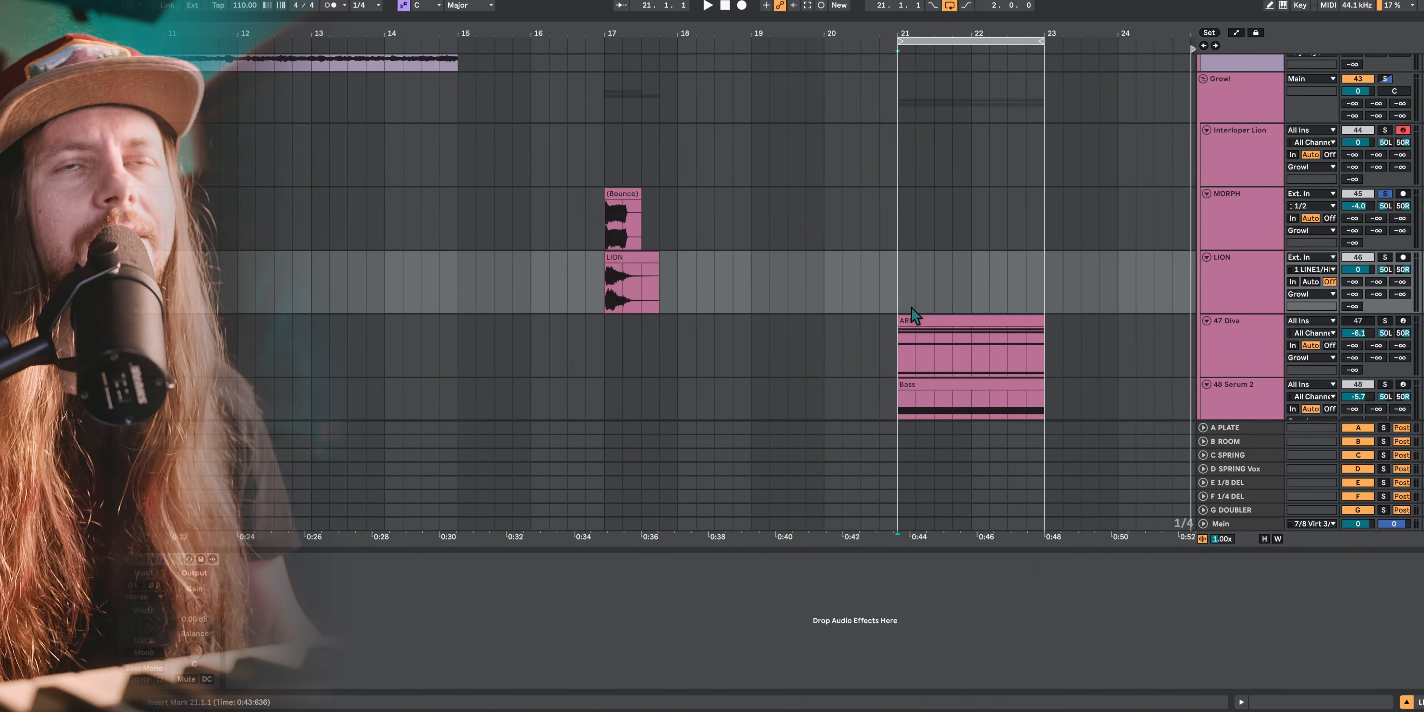